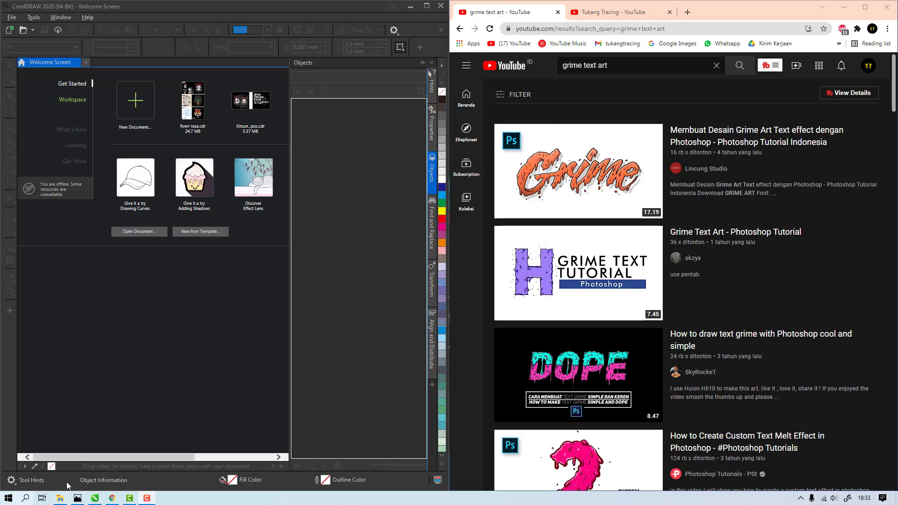
# Step: Open the project folder and view the YouTube comment screenshot requesting a grime text tutorial
pyautogui.click(60, 499)
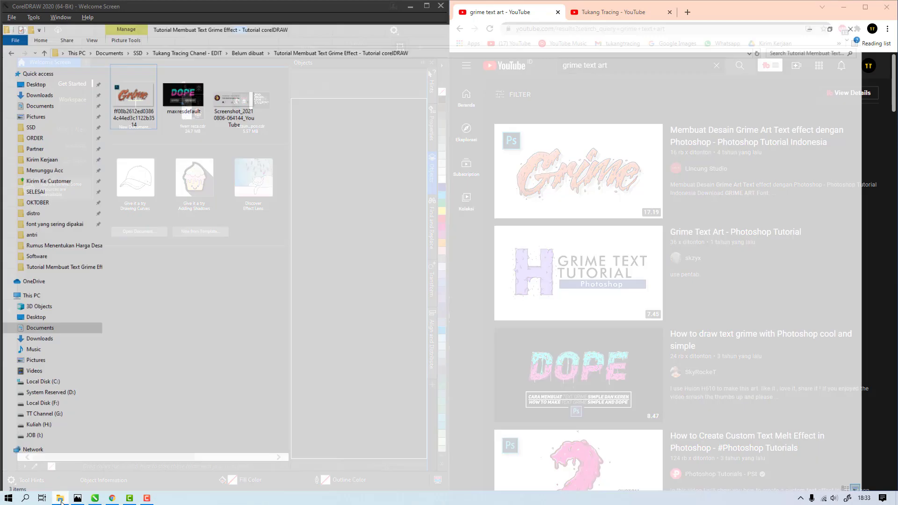
pyautogui.click(230, 88)
pyautogui.doubleClick(230, 90)
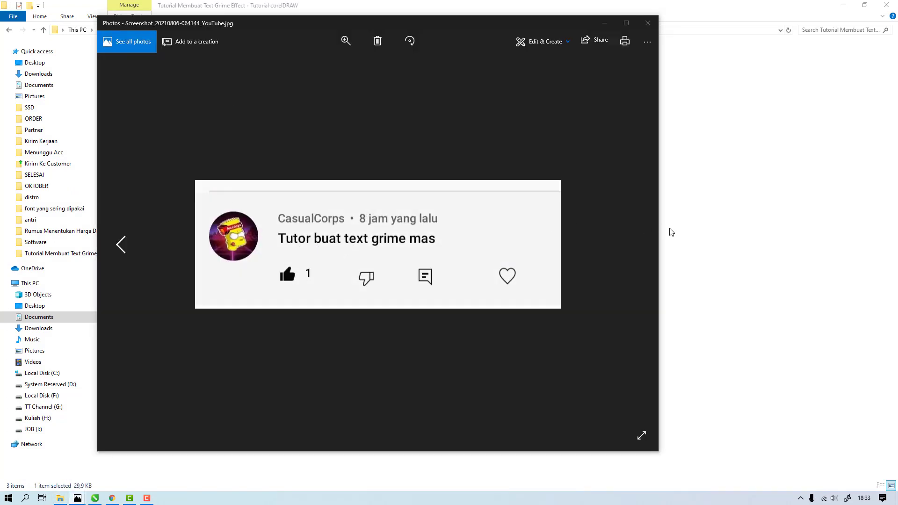
pyautogui.click(685, 222)
# Step: Switch to Chrome and review the YouTube results for "grime text art"
pyautogui.click(112, 498)
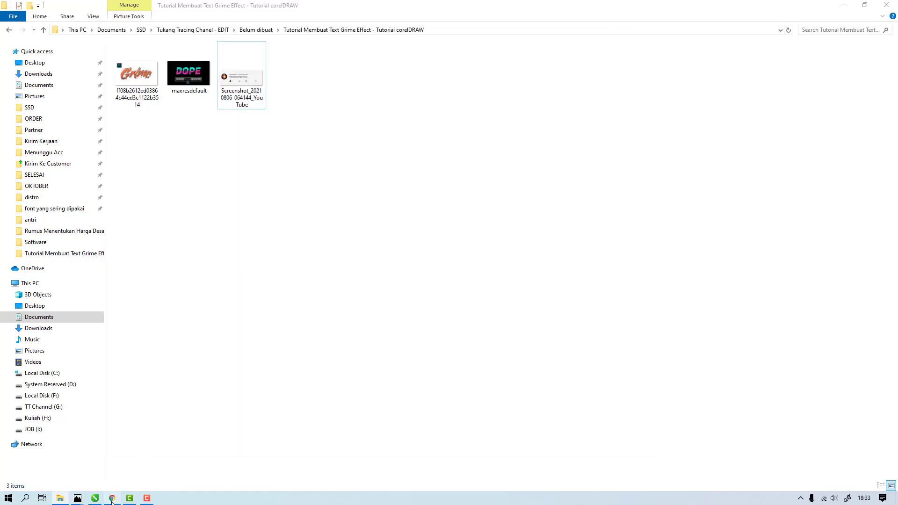
pyautogui.click(366, 170)
pyautogui.click(114, 498)
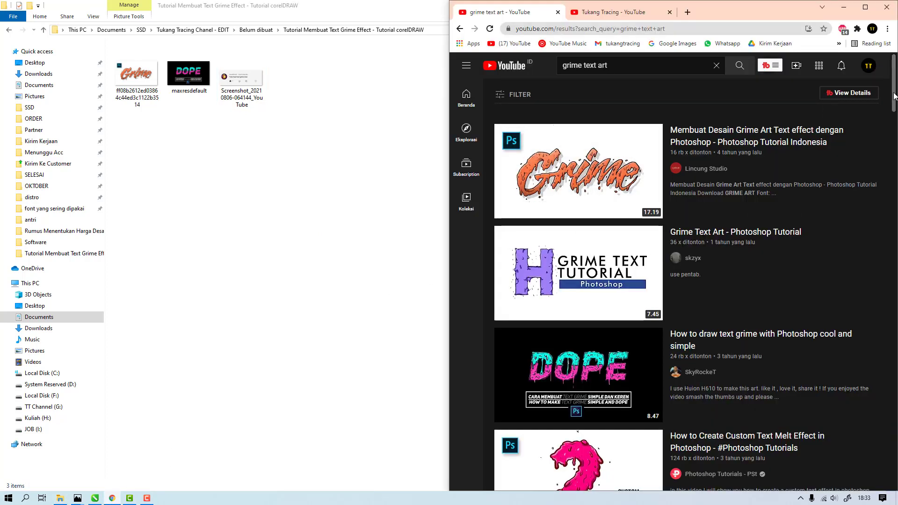
pyautogui.moveTo(892, 95)
pyautogui.mouseDown()
pyautogui.moveTo(874, 223)
pyautogui.moveTo(871, 157)
pyautogui.moveTo(884, 94)
pyautogui.mouseUp()
pyautogui.click(330, 150)
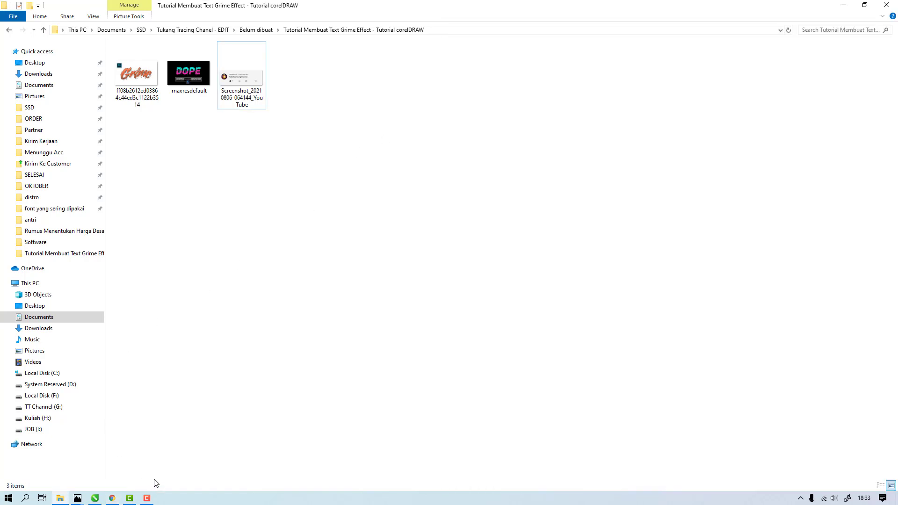
# Step: Switch to CorelDRAW and create a new one-page A3 portrait document in RGB at 300 dpi
pyautogui.click(95, 499)
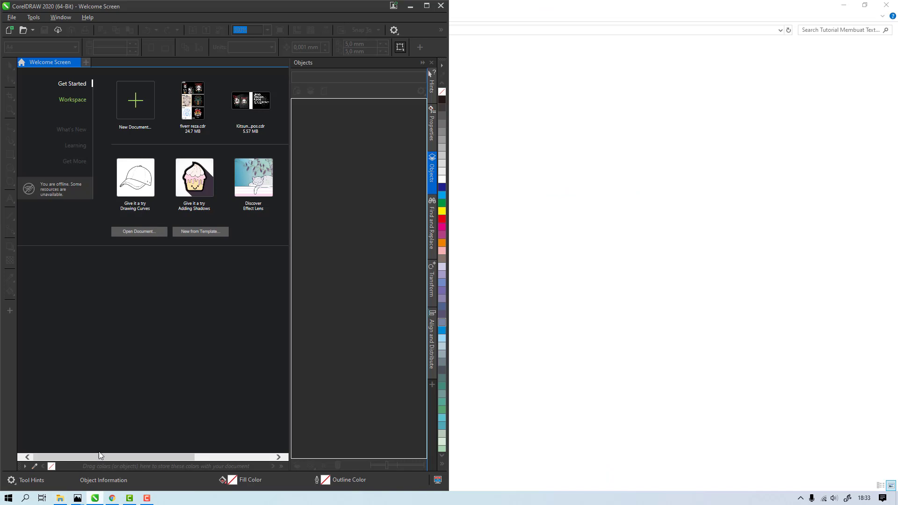
pyautogui.click(8, 19)
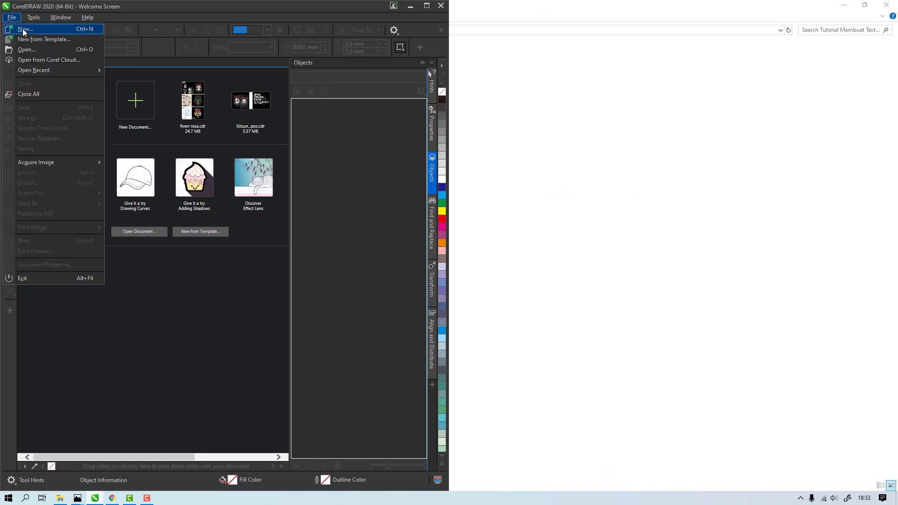
pyautogui.click(22, 29)
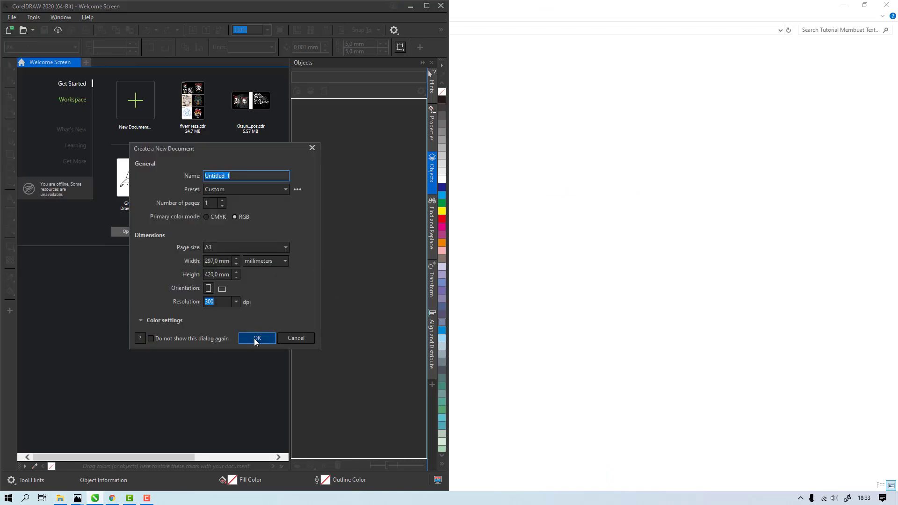
pyautogui.click(257, 338)
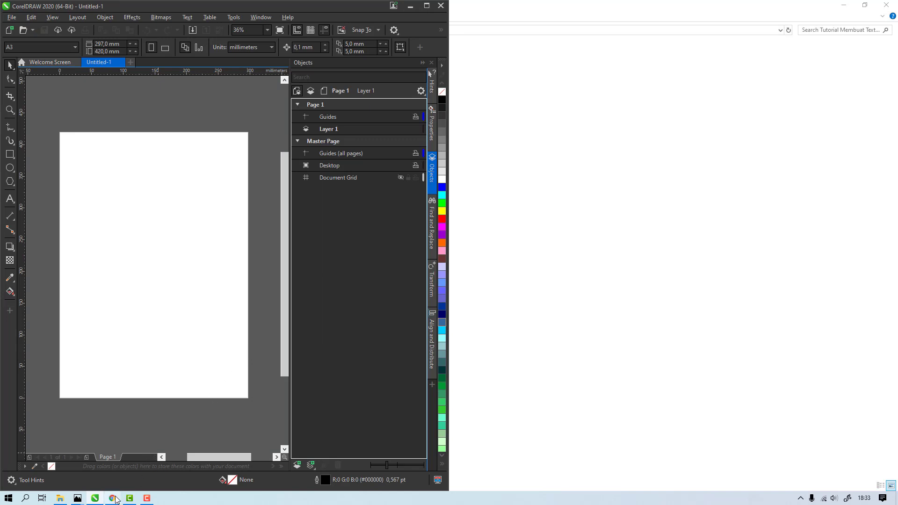
# Step: Switch to Chrome and look through the uploaded videos on the Tukang Tracing YouTube channel
pyautogui.click(115, 499)
pyautogui.click(591, 13)
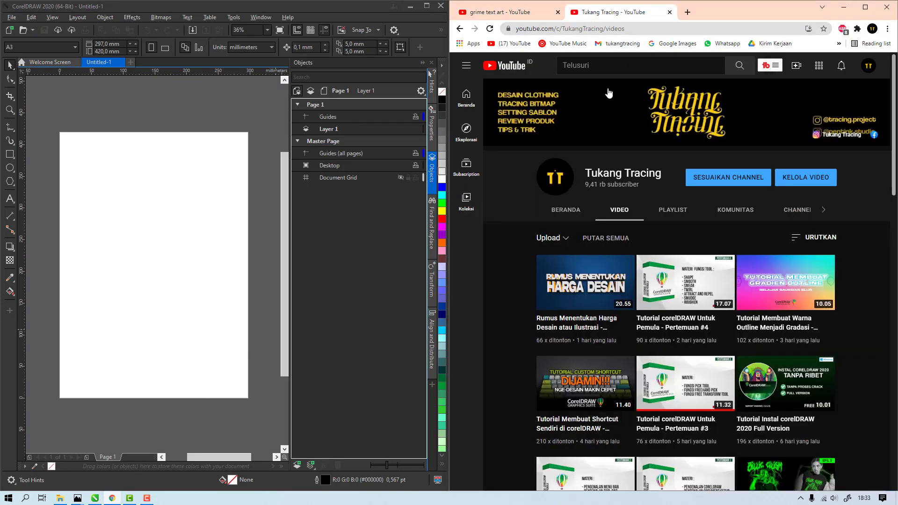
pyautogui.moveTo(893, 145); pyautogui.dragTo(889, 209)
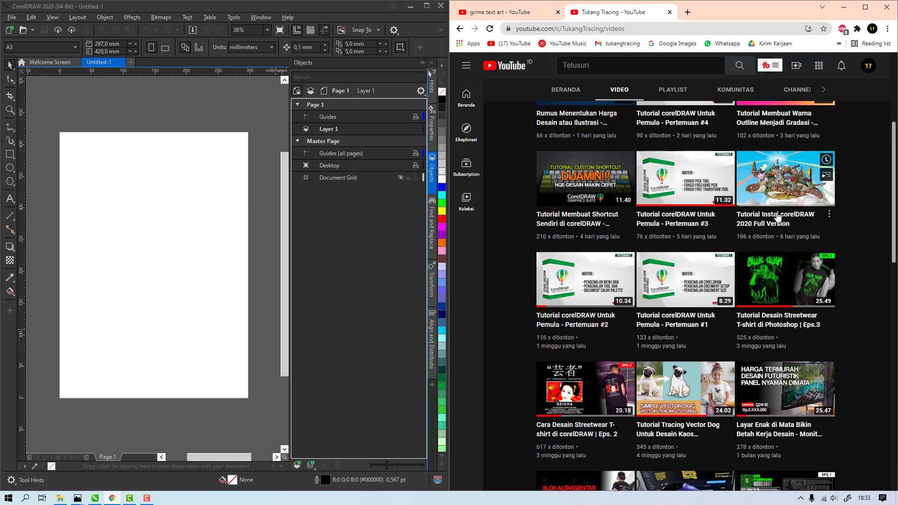
pyautogui.moveTo(756, 203)
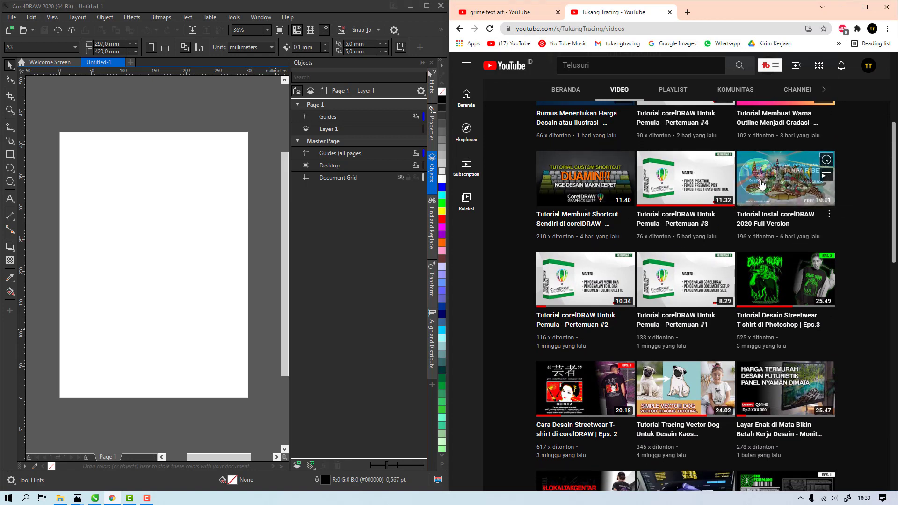
pyautogui.moveTo(893, 164); pyautogui.dragTo(891, 114)
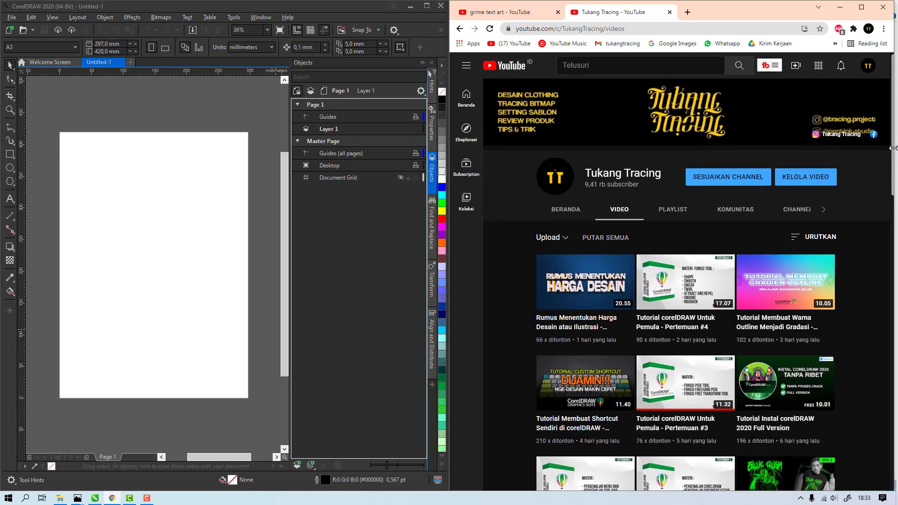
pyautogui.moveTo(776, 381)
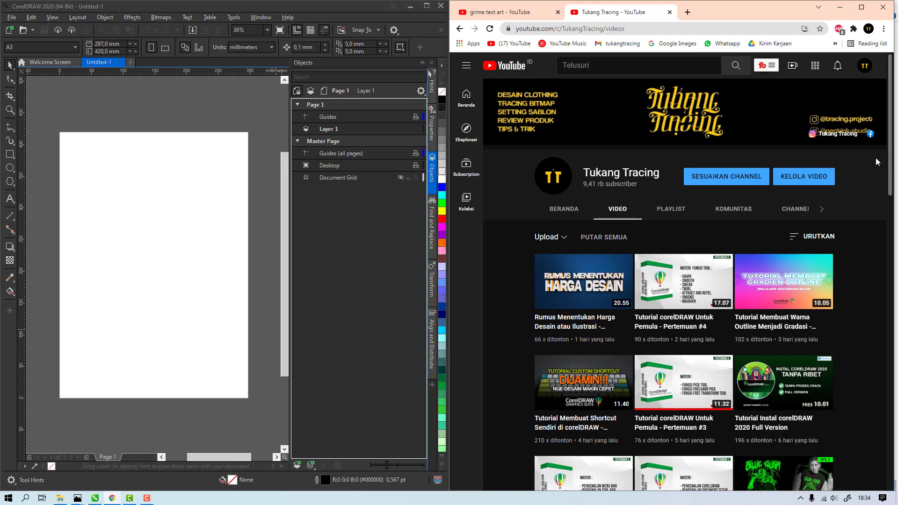
# Step: Maximize the CorelDRAW window, check that the Objects docker is enabled, and select Layer 1
pyautogui.click(427, 6)
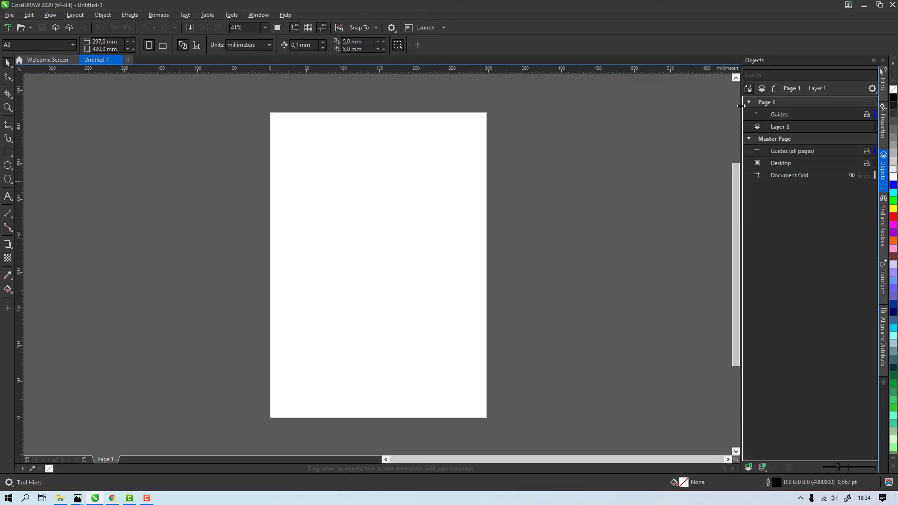
pyautogui.click(263, 17)
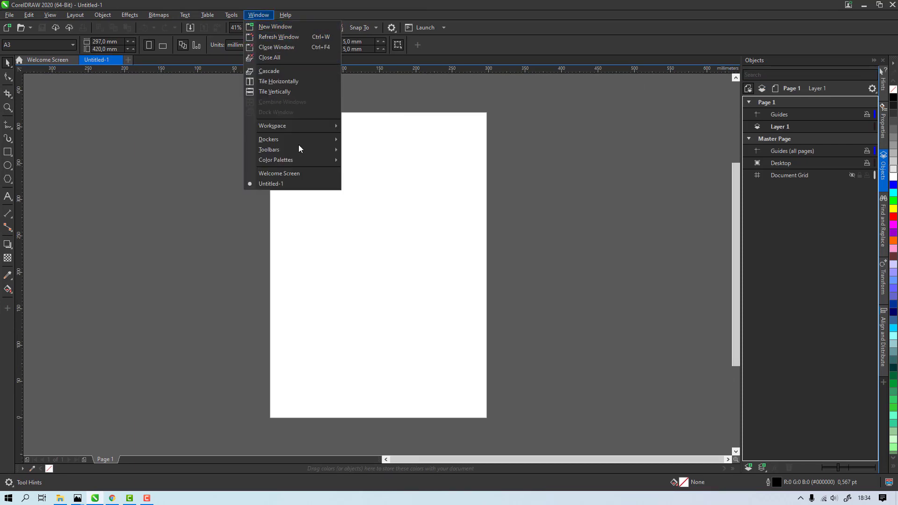
pyautogui.moveTo(308, 146)
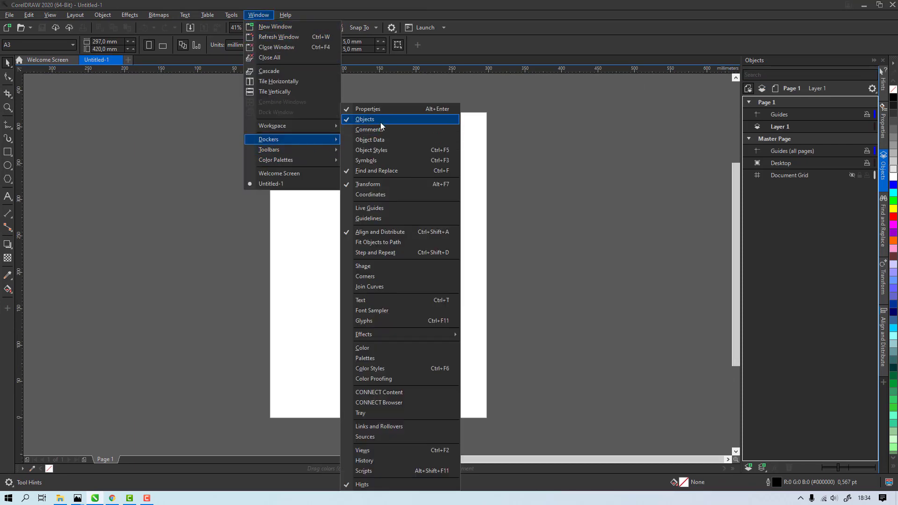
pyautogui.click(799, 195)
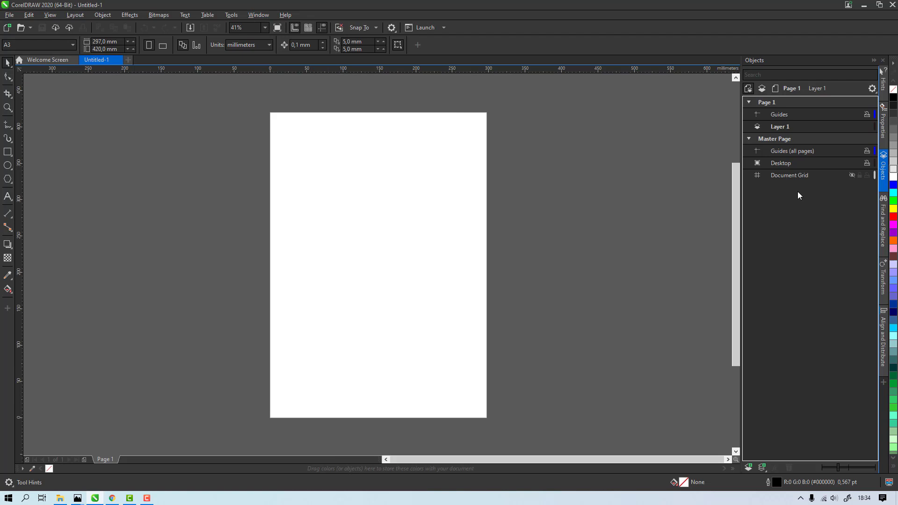
pyautogui.click(788, 128)
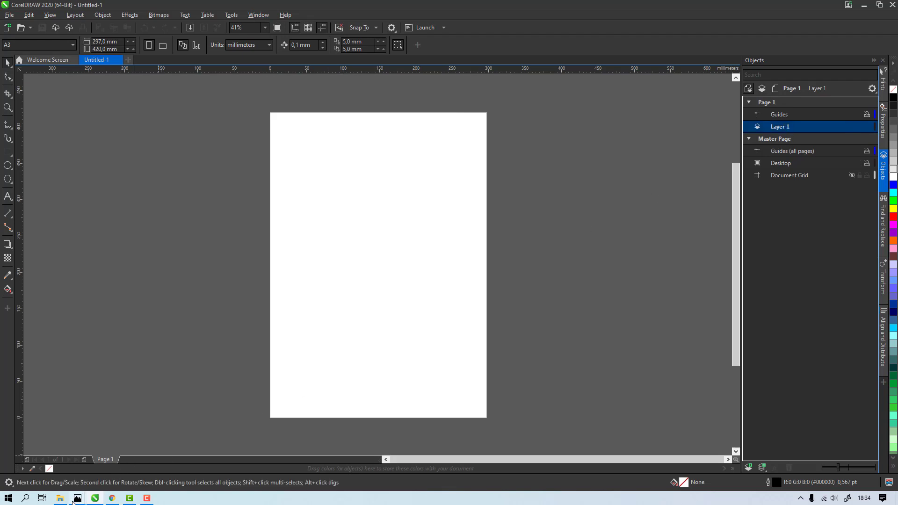
# Step: Import the Grime and DOPE reference images from the project folder into the document
pyautogui.click(60, 498)
pyautogui.moveTo(119, 135); pyautogui.dragTo(184, 75)
pyautogui.click(96, 498)
pyautogui.moveTo(96, 500); pyautogui.dragTo(317, 222)
pyautogui.moveTo(149, 166); pyautogui.dragTo(119, 154)
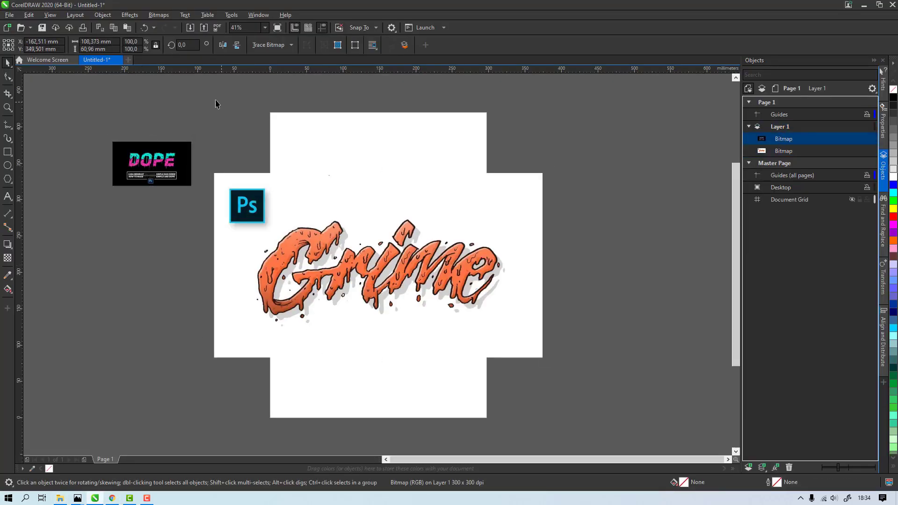
# Step: Enlarge the DOPE image to about 293 mm wide and set the Grime image's width to 293.388 mm
pyautogui.click(217, 104)
pyautogui.click(158, 148)
pyautogui.moveTo(193, 139); pyautogui.dragTo(261, 101)
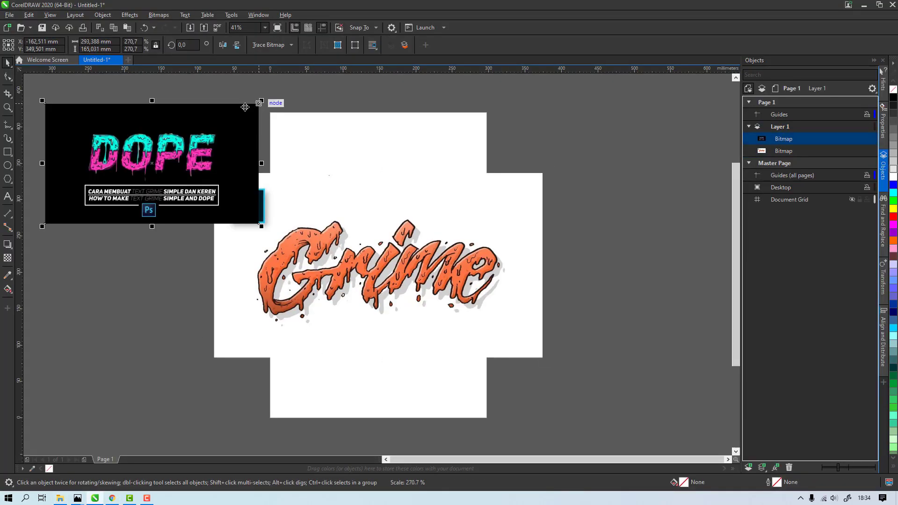
pyautogui.click(321, 227)
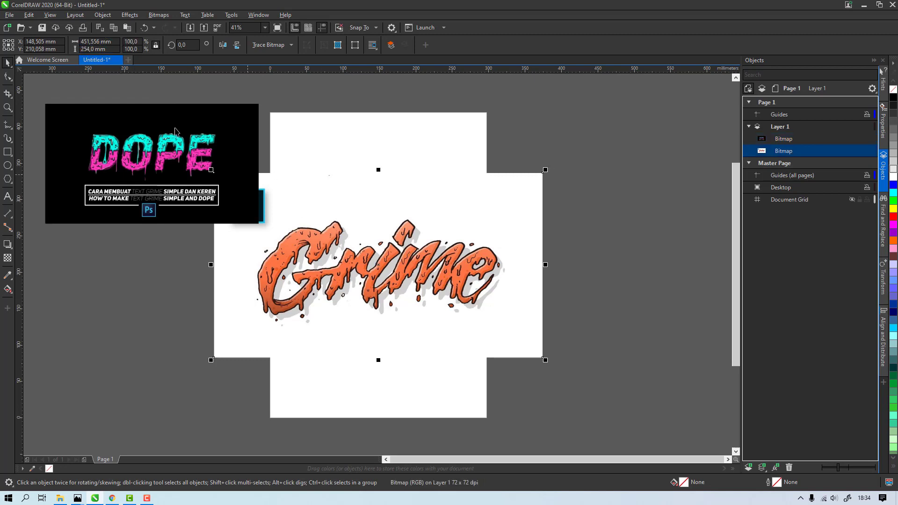
pyautogui.tripleClick(106, 41)
pyautogui.write('293,388 mm')
pyautogui.press('Return')
# Step: Place the Grime image directly beneath the DOPE image and align their centres vertically in one column
pyautogui.moveTo(276, 260); pyautogui.dragTo(46, 288)
pyautogui.keyDown('shift'); pyautogui.click(93, 211); pyautogui.keyUp('shift')
pyautogui.press('c')
pyautogui.moveTo(226, 270); pyautogui.dragTo(229, 253)
# Step: Group the two reference images and place the group just outside the page's left edge
pyautogui.keyDown('shift'); pyautogui.click(235, 205); pyautogui.keyUp('shift')
pyautogui.hotkey('ctrl', 'g')
pyautogui.press('p')
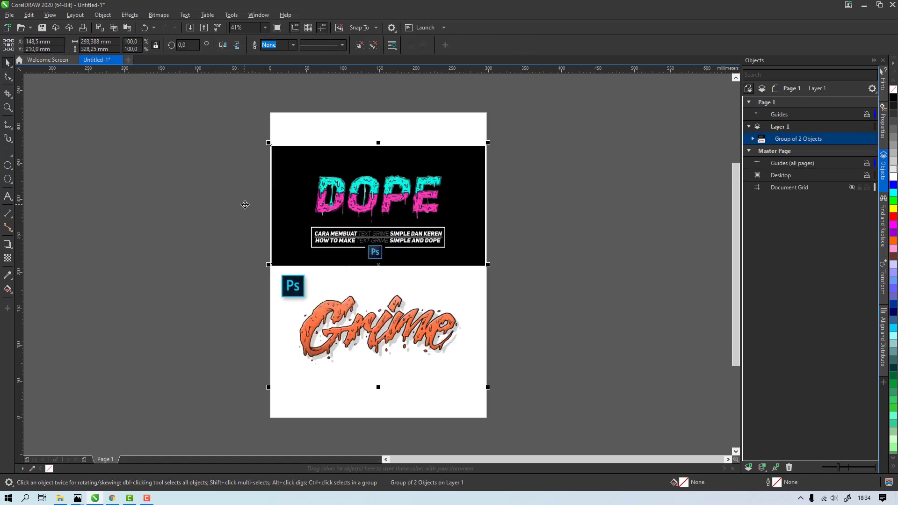
pyautogui.moveTo(279, 287); pyautogui.dragTo(417, 279)
pyautogui.press('h')
pyautogui.press('space')
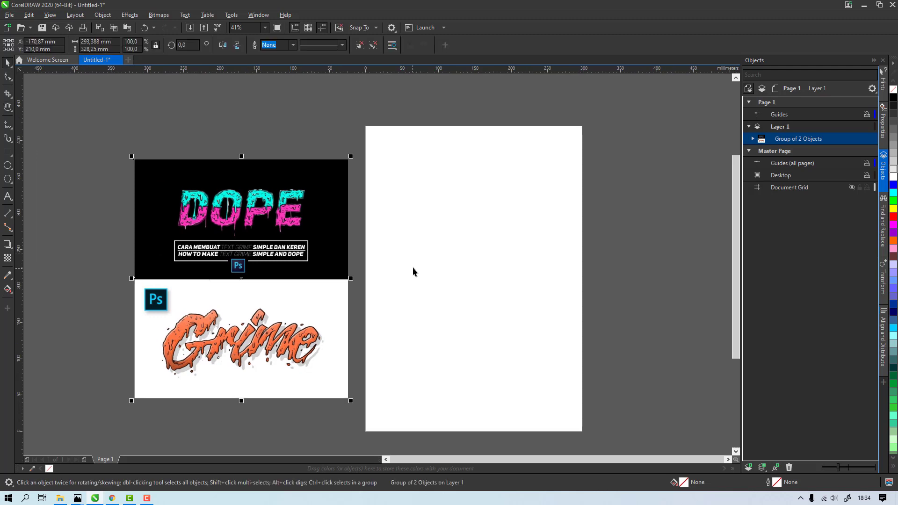
pyautogui.click(413, 273)
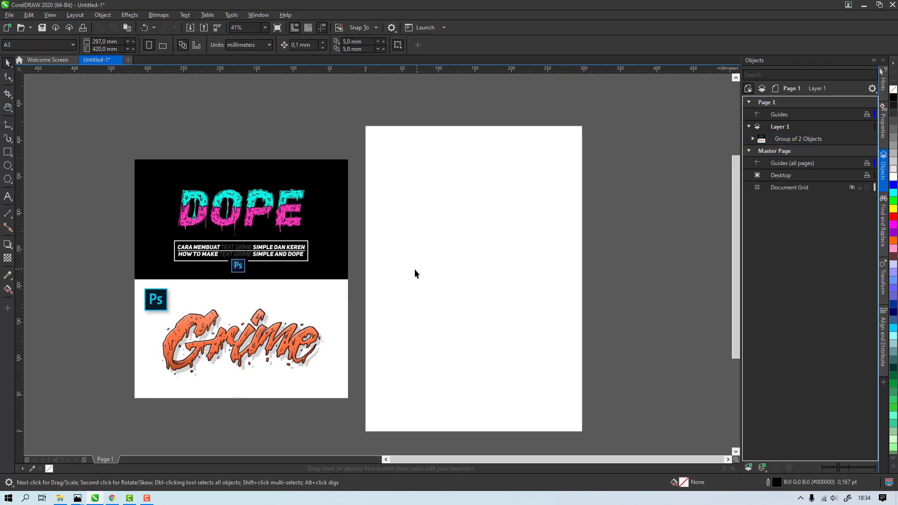
# Step: Add the artistic text "TRACE" on the blank page
pyautogui.click(8, 201)
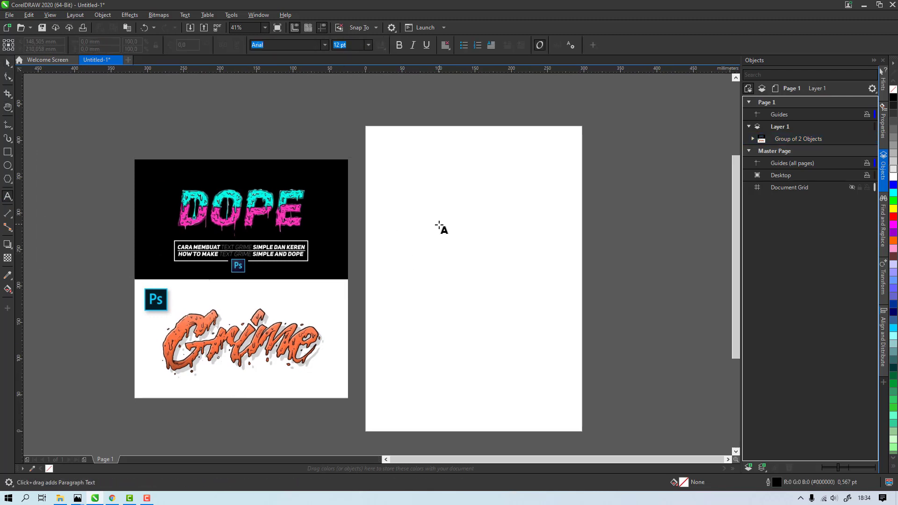
pyautogui.click(439, 227)
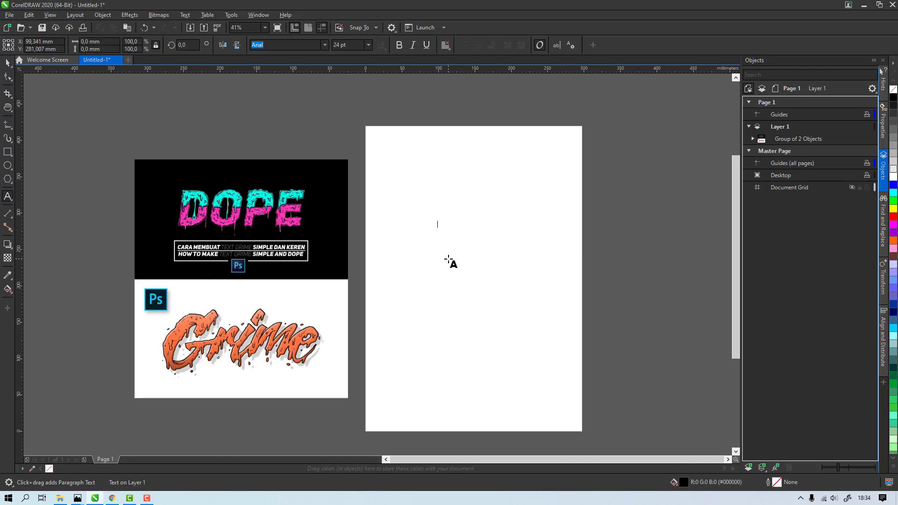
pyautogui.write('TRACE')
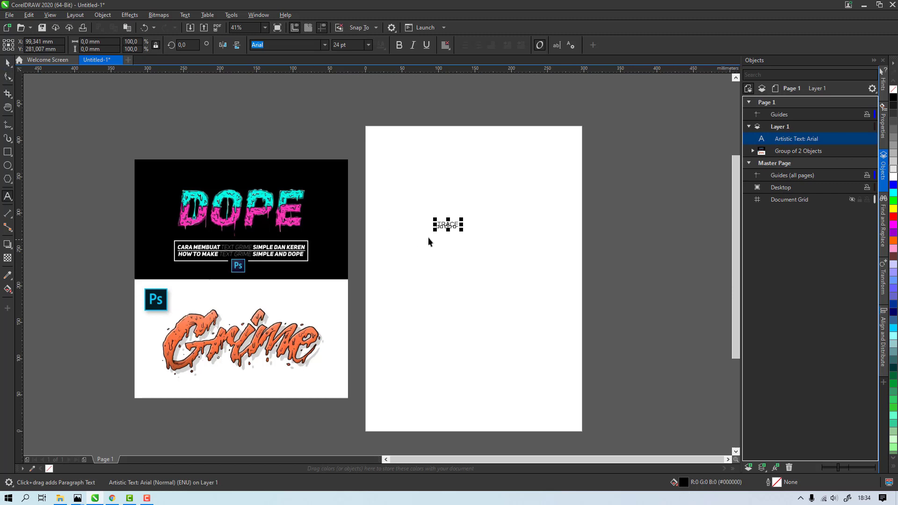
pyautogui.hotkey('ctrl', 'space')
# Step: Change the TRACE text's font to Bebas Neue and enlarge it to about 305 pt
pyautogui.moveTo(461, 230)
pyautogui.mouseDown()
pyautogui.moveTo(509, 271)
pyautogui.moveTo(519, 259)
pyautogui.moveTo(503, 240)
pyautogui.moveTo(519, 263)
pyautogui.mouseUp()
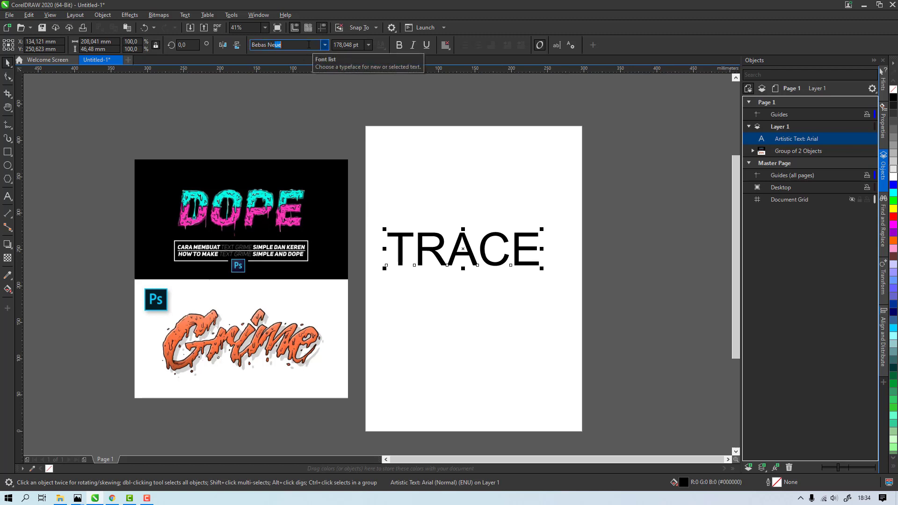
pyautogui.press('Return')
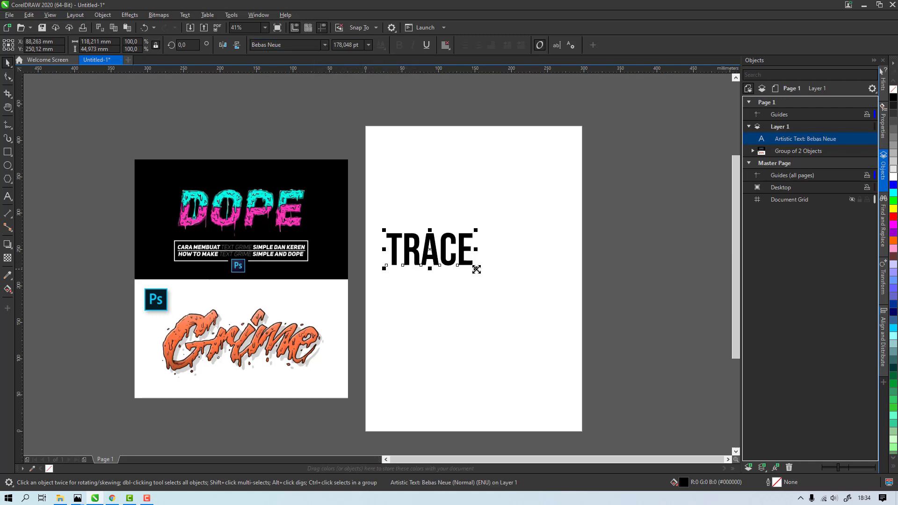
pyautogui.moveTo(477, 269)
pyautogui.mouseDown()
pyautogui.moveTo(536, 311)
pyautogui.moveTo(538, 292)
pyautogui.moveTo(567, 293)
pyautogui.moveTo(557, 295)
pyautogui.mouseUp()
# Step: Widen the letter spacing of TRACE until the text is about 233 mm wide, and centre it on the page
pyautogui.press('F10')
pyautogui.press('space')
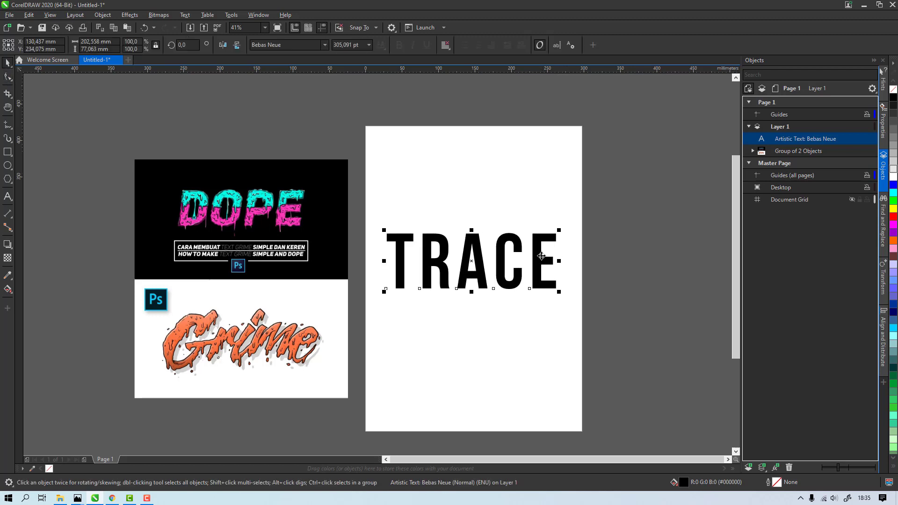
pyautogui.press('p')
pyautogui.click(433, 214)
pyautogui.moveTo(450, 228); pyautogui.dragTo(478, 185)
pyautogui.click(510, 245)
pyautogui.moveTo(505, 224); pyautogui.dragTo(499, 261)
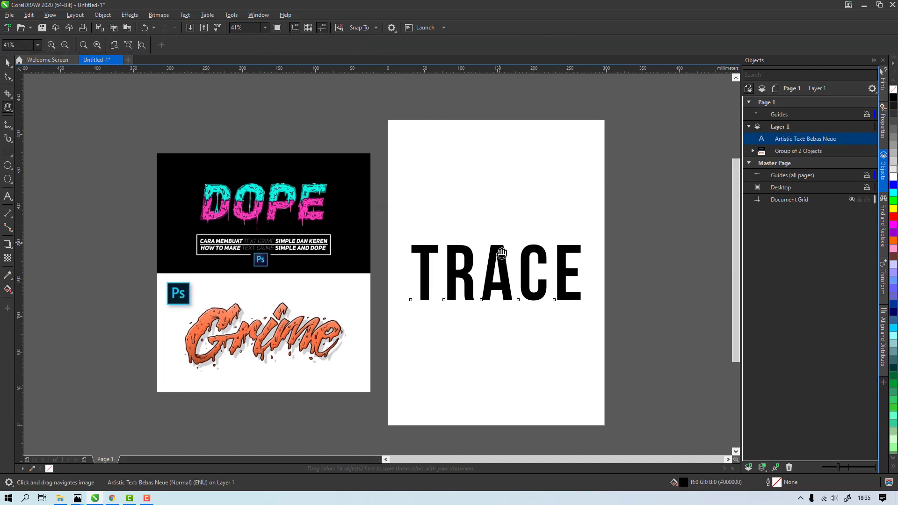
pyautogui.click(402, 247)
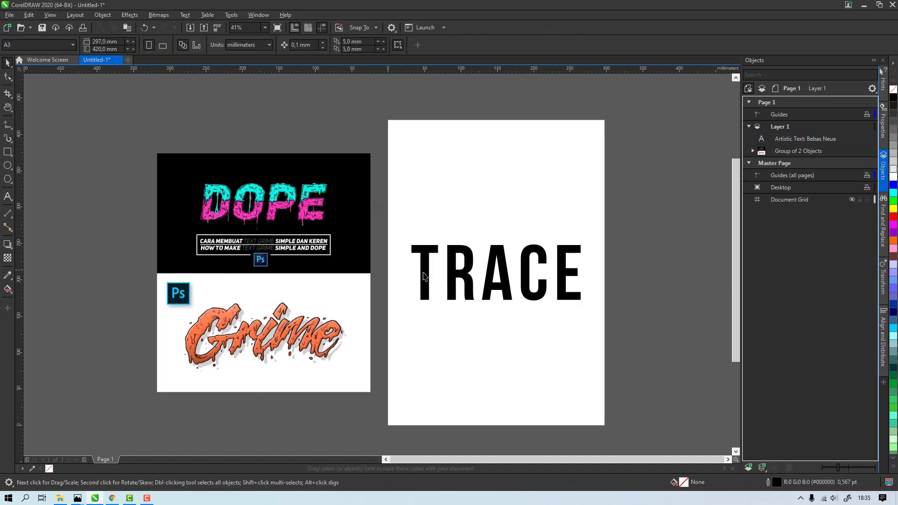
# Step: Duplicate the TRACE text and place the copy above the original near the page's top edge
pyautogui.click(428, 276)
pyautogui.hotkey('ctrl', 'c')
pyautogui.hotkey('ctrl', 'v')
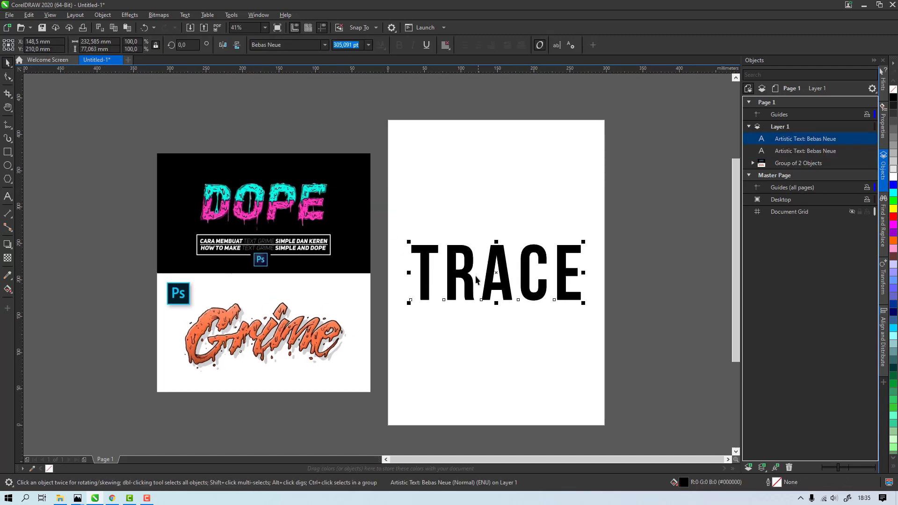
pyautogui.moveTo(485, 275); pyautogui.dragTo(484, 166)
pyautogui.click(507, 263)
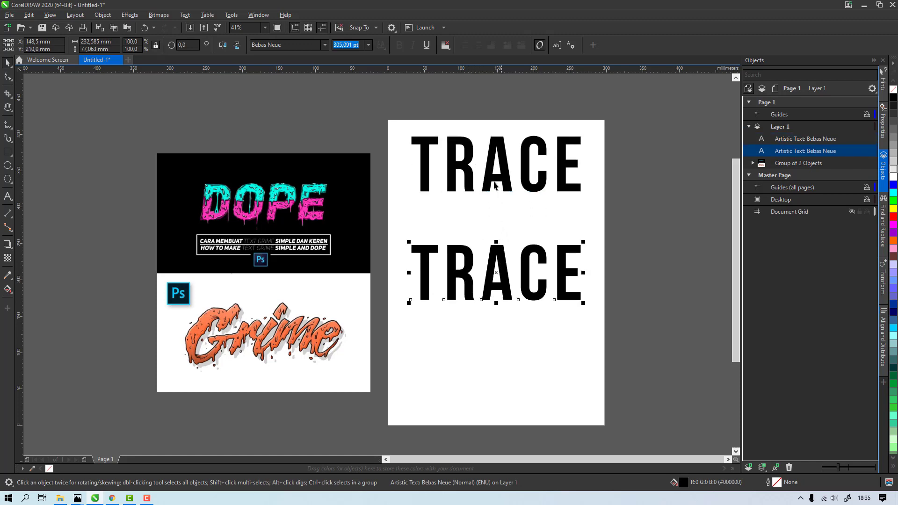
# Step: Move the upper TRACE copy off the page to its right side and break the centred TRACE text apart into individual letters
pyautogui.moveTo(494, 185); pyautogui.dragTo(700, 293)
pyautogui.click(564, 275)
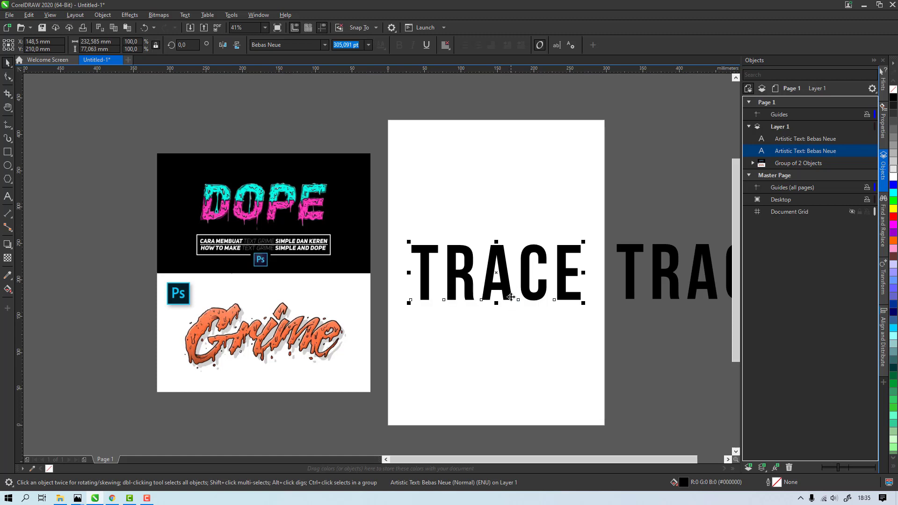
pyautogui.hotkey('ctrl', 'k')
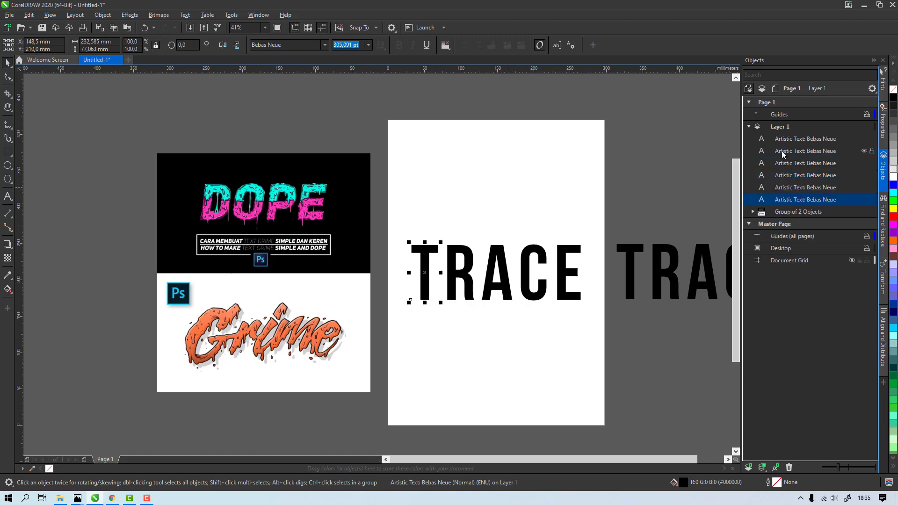
pyautogui.click(462, 269)
pyautogui.click(492, 280)
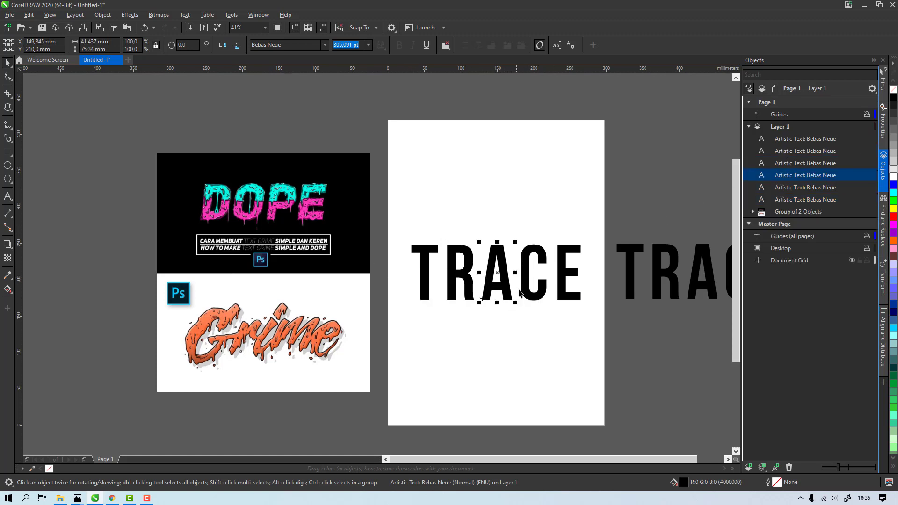
pyautogui.click(523, 293)
pyautogui.click(562, 289)
pyautogui.click(529, 293)
pyautogui.click(501, 284)
pyautogui.click(477, 285)
pyautogui.click(466, 283)
pyautogui.click(412, 237)
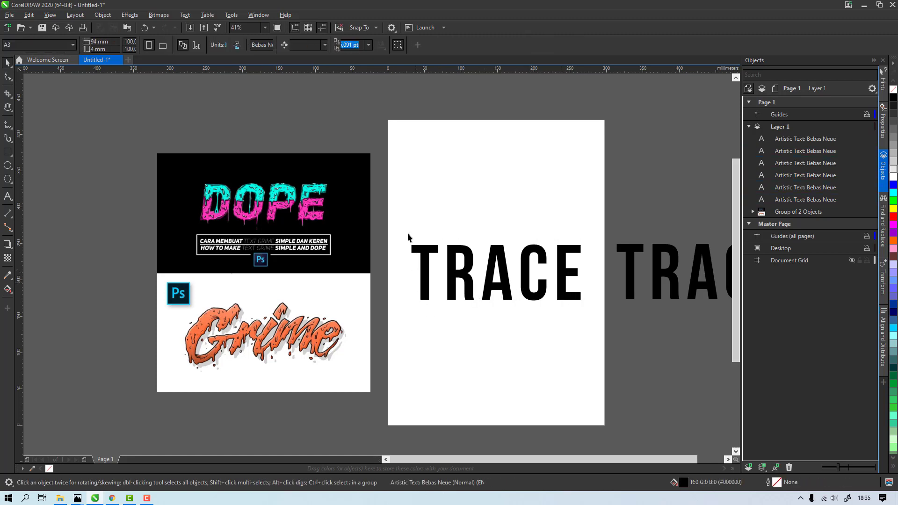
# Step: Convert the five separate letters of the centred TRACE to curves
pyautogui.moveTo(398, 217)
pyautogui.mouseDown()
pyautogui.moveTo(414, 242)
pyautogui.moveTo(618, 363)
pyautogui.mouseUp()
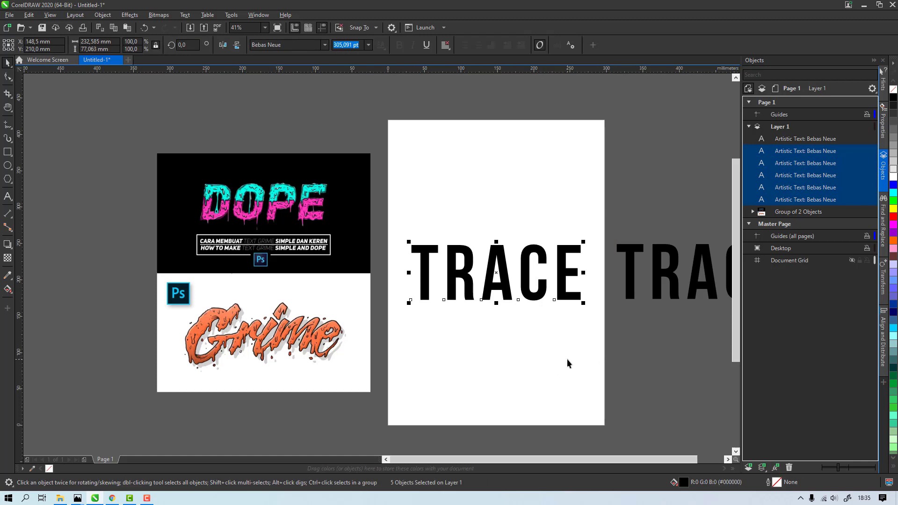
pyautogui.hotkey('ctrl', 'q')
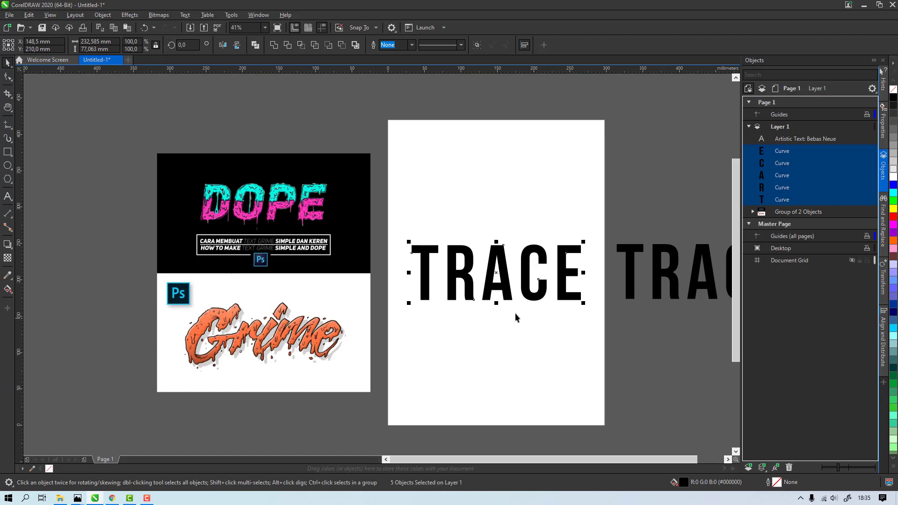
pyautogui.click(442, 320)
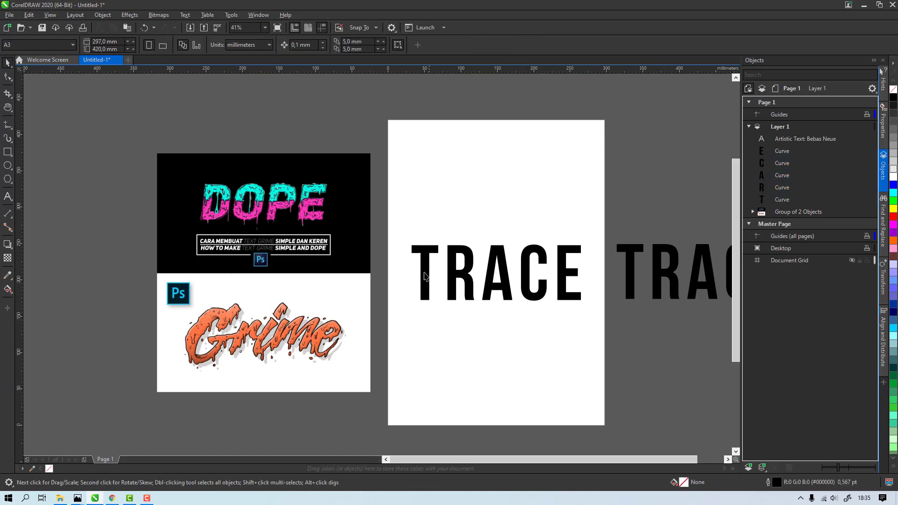
pyautogui.moveTo(426, 293); pyautogui.dragTo(426, 316)
pyautogui.hotkey('ctrl', 'z')
pyautogui.click(439, 329)
# Step: Examine the irregular edges and drips of the DOPE reference lettering up close and compare them with the plain TRACE letters
pyautogui.scroll(5, 263, 177)
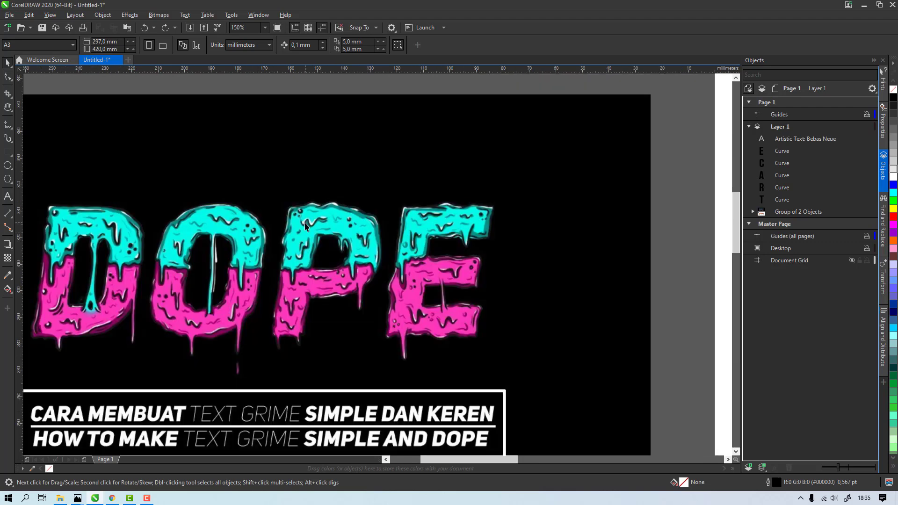
pyautogui.scroll(3, 375, 224)
pyautogui.scroll(-3, 471, 335)
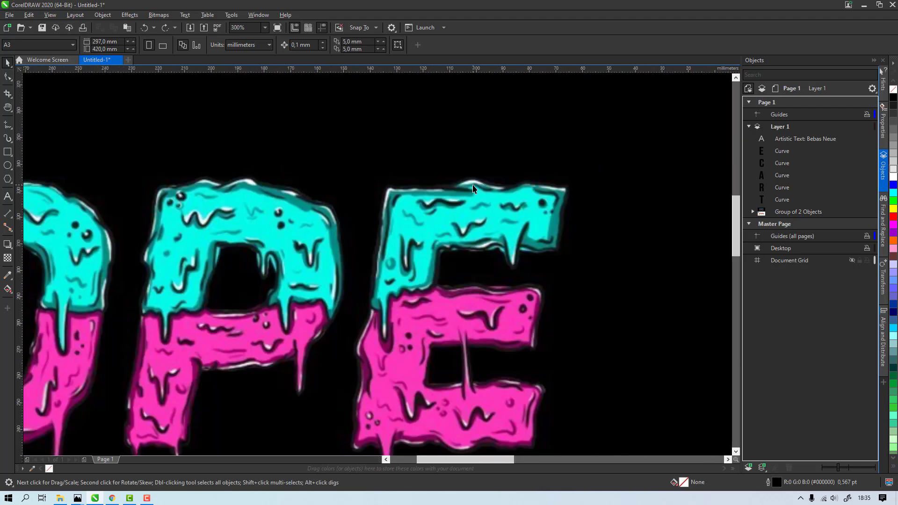
pyautogui.scroll(-4, 392, 220)
pyautogui.scroll(2, 625, 320)
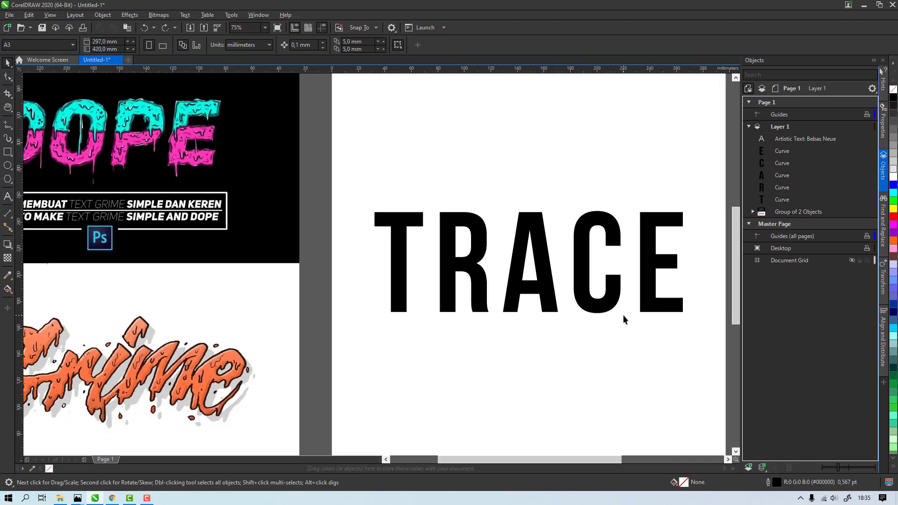
pyautogui.moveTo(423, 343); pyautogui.dragTo(361, 337)
pyautogui.moveTo(446, 322); pyautogui.dragTo(403, 332)
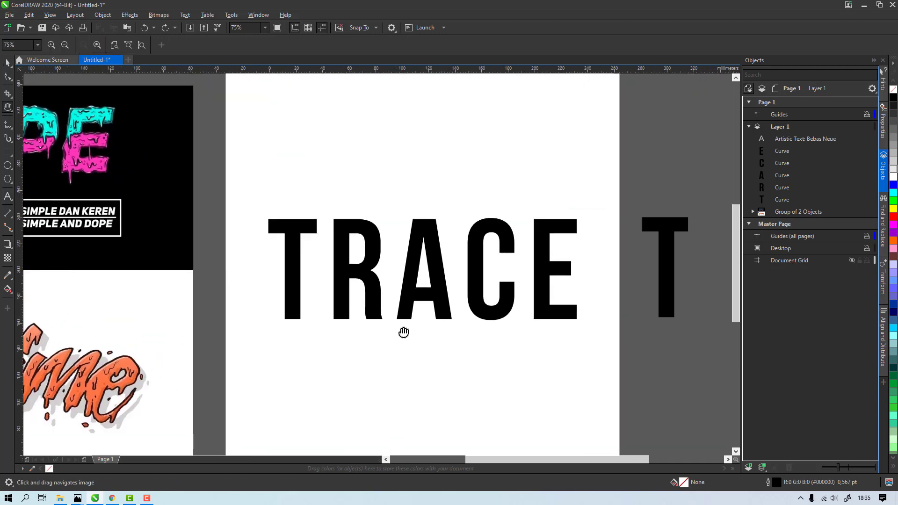
# Step: Switch to Chrome and look through the Tukang Tracing channel's videos for the Smear tool tutorial, then return to CorelDRAW
pyautogui.click(112, 498)
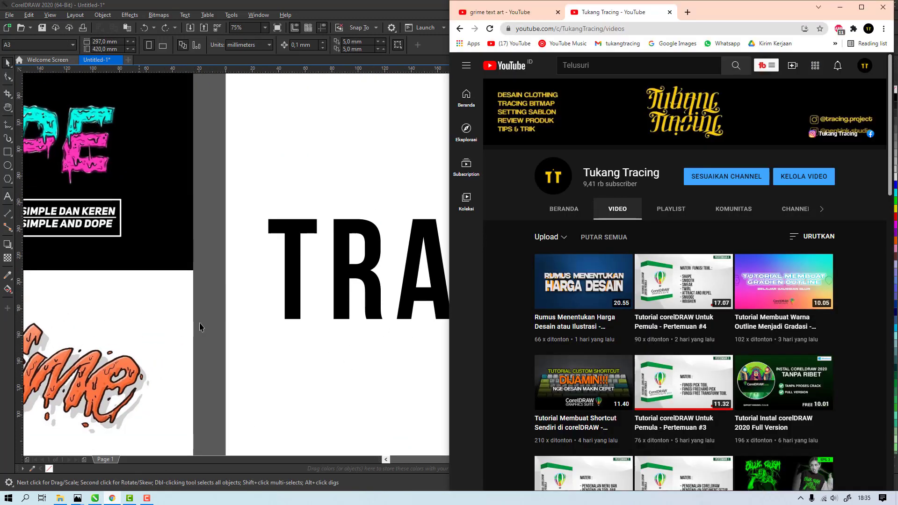
pyautogui.scroll(-10, 593, 297)
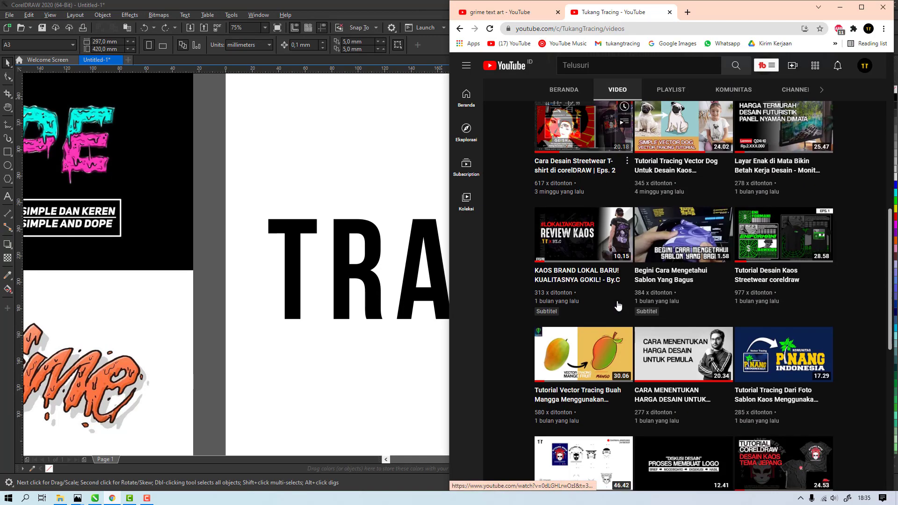
pyautogui.scroll(-12, 593, 297)
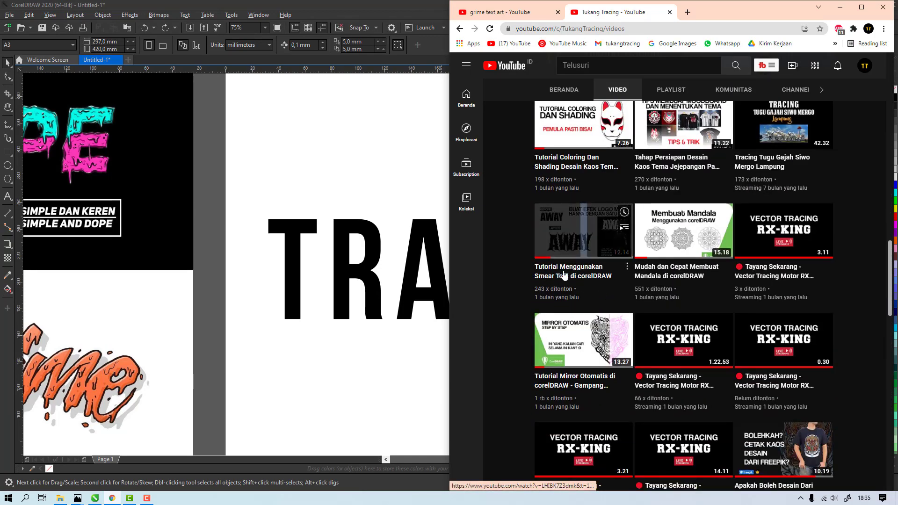
pyautogui.click(370, 168)
# Step: Select the letter T on the page and set up the Smear tool with a nib size of 7.01 mm
pyautogui.press('h')
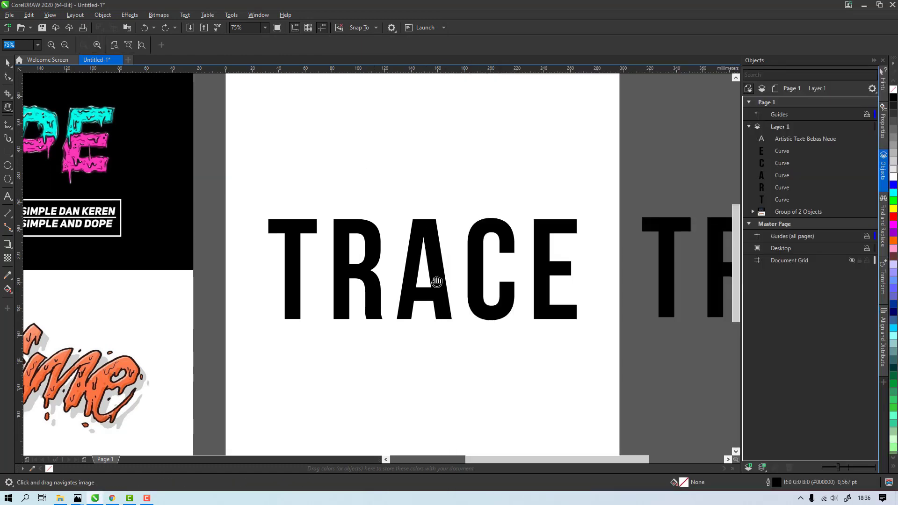
pyautogui.moveTo(411, 252); pyautogui.dragTo(439, 264)
pyautogui.press('space')
pyautogui.click(323, 263)
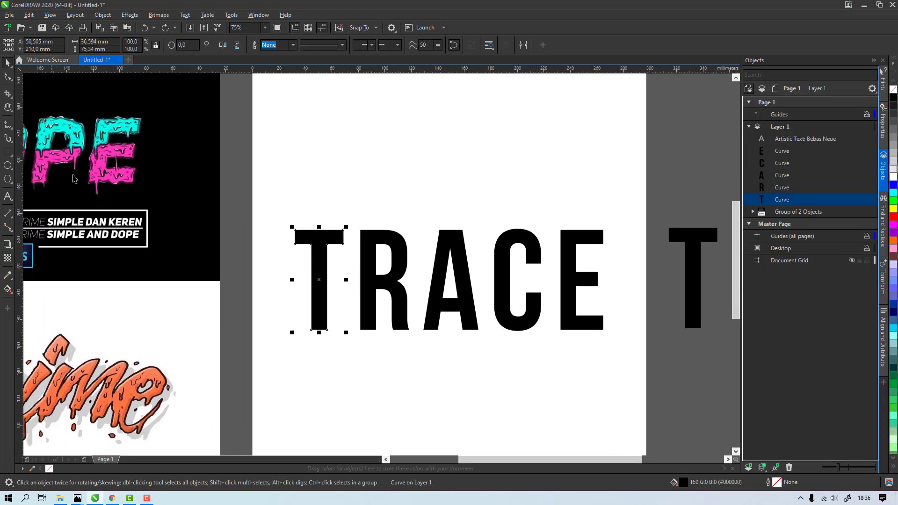
pyautogui.click(13, 131)
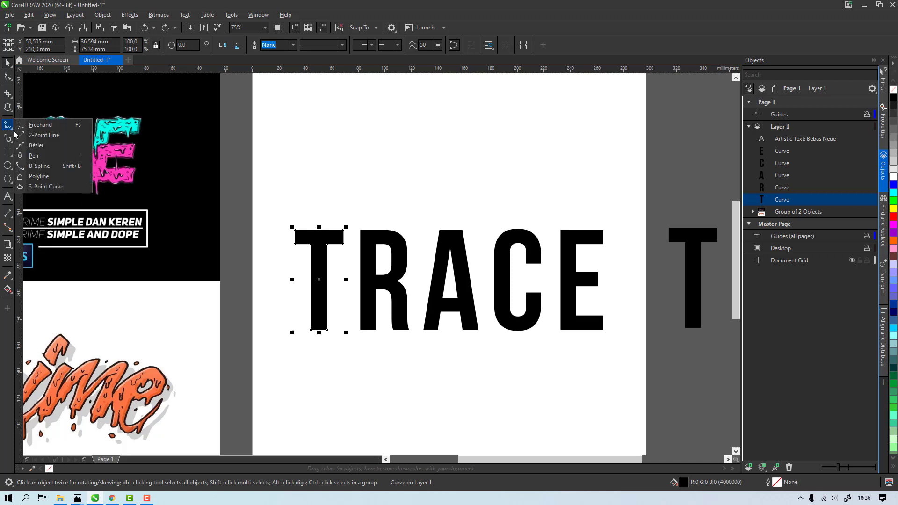
pyautogui.click(10, 96)
pyautogui.click(11, 81)
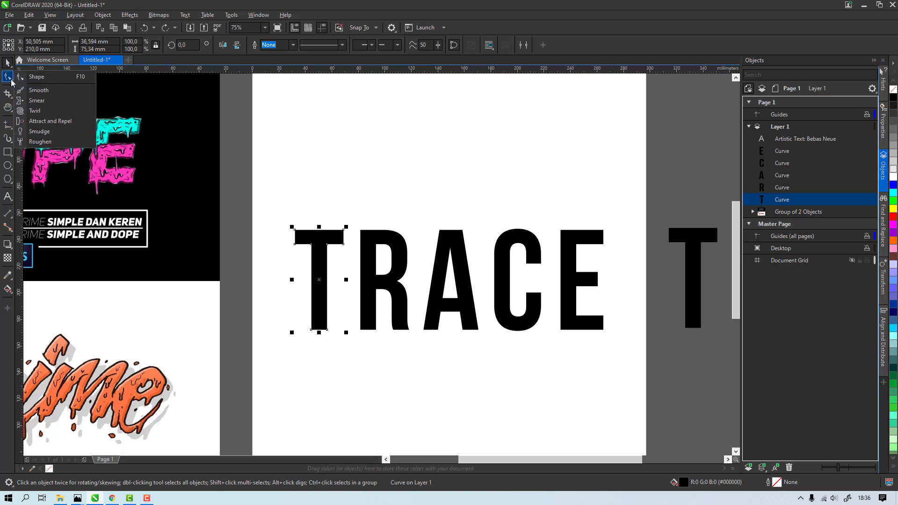
pyautogui.click(32, 101)
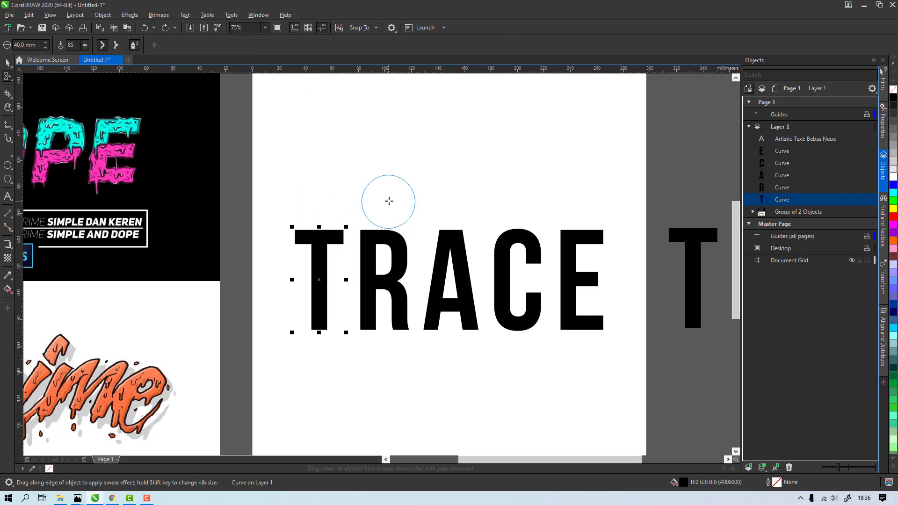
pyautogui.moveTo(394, 196); pyautogui.dragTo(381, 204)
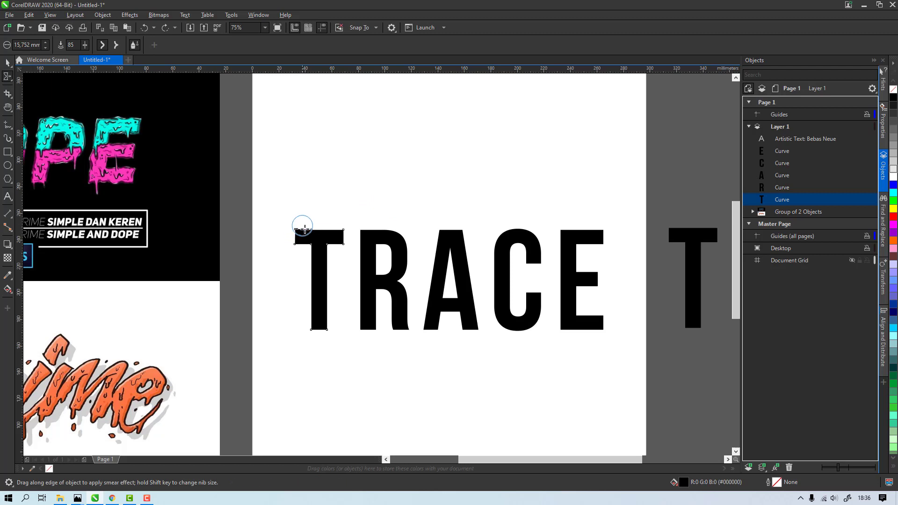
pyautogui.scroll(2, 321, 312)
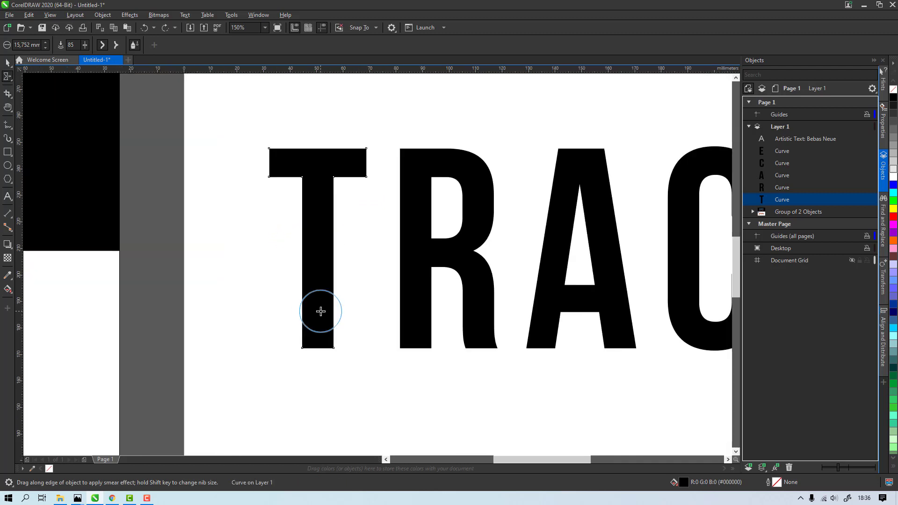
pyautogui.moveTo(286, 160); pyautogui.dragTo(282, 160)
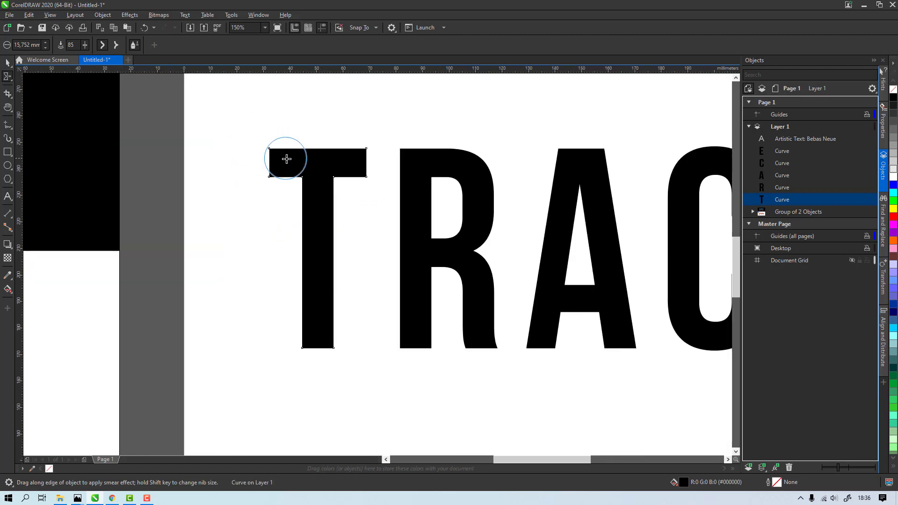
pyautogui.moveTo(275, 223); pyautogui.dragTo(265, 230)
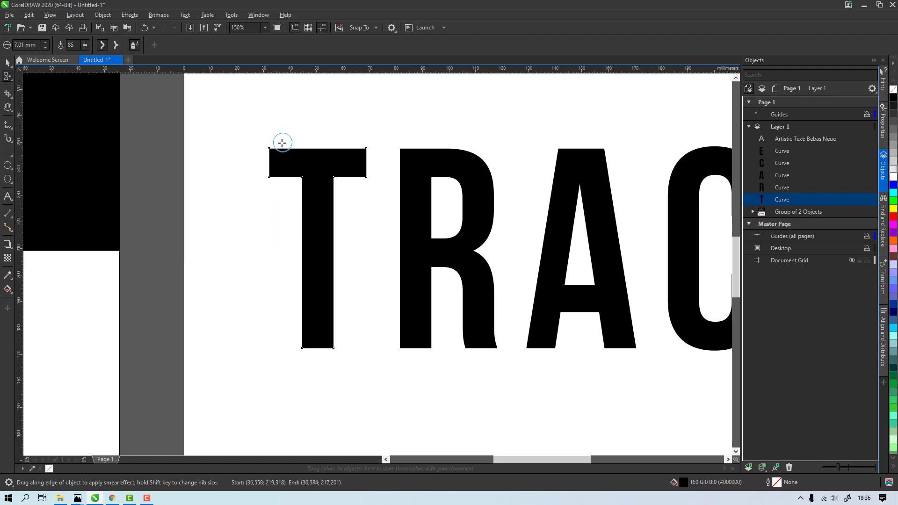
# Step: Smear the edges of the letter T's crossbar and stem all the way around into a wavy, uneven outline
pyautogui.moveTo(284, 149)
pyautogui.mouseDown()
pyautogui.moveTo(307, 142)
pyautogui.moveTo(301, 158)
pyautogui.moveTo(328, 142)
pyautogui.mouseUp()
pyautogui.moveTo(329, 144)
pyautogui.mouseDown()
pyautogui.moveTo(330, 155)
pyautogui.moveTo(347, 143)
pyautogui.moveTo(359, 156)
pyautogui.moveTo(367, 144)
pyautogui.moveTo(369, 162)
pyautogui.mouseUp()
pyautogui.moveTo(368, 162)
pyautogui.mouseDown()
pyautogui.moveTo(354, 181)
pyautogui.moveTo(342, 174)
pyautogui.moveTo(348, 186)
pyautogui.moveTo(312, 170)
pyautogui.moveTo(301, 176)
pyautogui.moveTo(297, 267)
pyautogui.mouseUp()
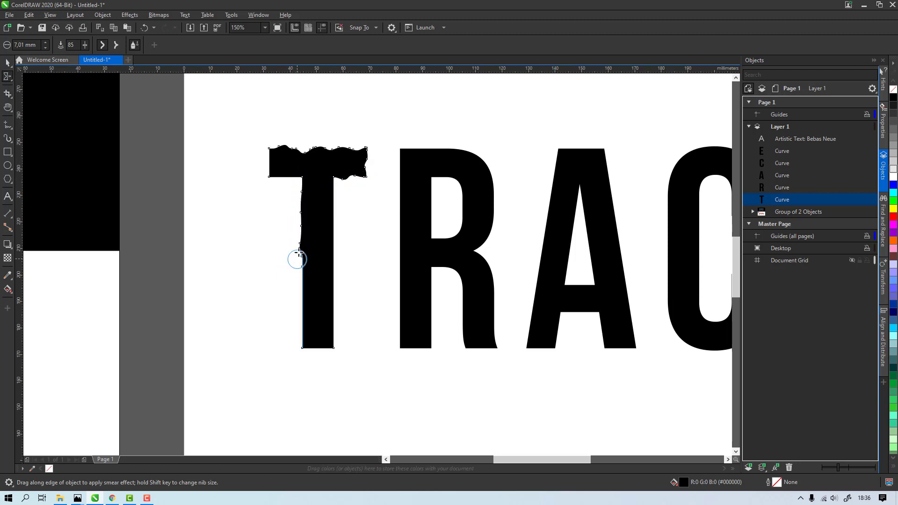
pyautogui.moveTo(304, 229)
pyautogui.mouseDown()
pyautogui.moveTo(295, 270)
pyautogui.moveTo(308, 239)
pyautogui.moveTo(307, 255)
pyautogui.moveTo(342, 217)
pyautogui.moveTo(333, 215)
pyautogui.moveTo(326, 245)
pyautogui.moveTo(337, 211)
pyautogui.moveTo(326, 250)
pyautogui.mouseUp()
pyautogui.hotkey('ctrl', 'z')
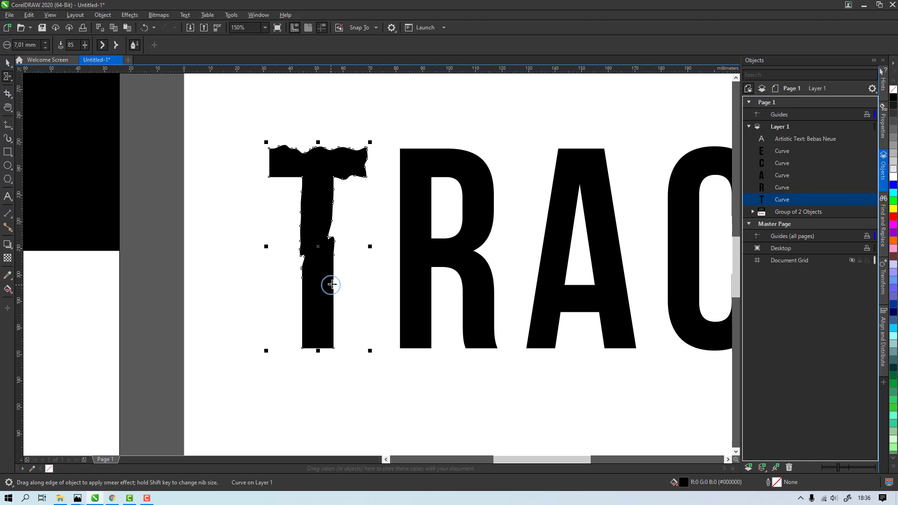
pyautogui.moveTo(334, 282)
pyautogui.mouseDown()
pyautogui.moveTo(325, 299)
pyautogui.moveTo(337, 286)
pyautogui.moveTo(303, 288)
pyautogui.moveTo(314, 296)
pyautogui.mouseUp()
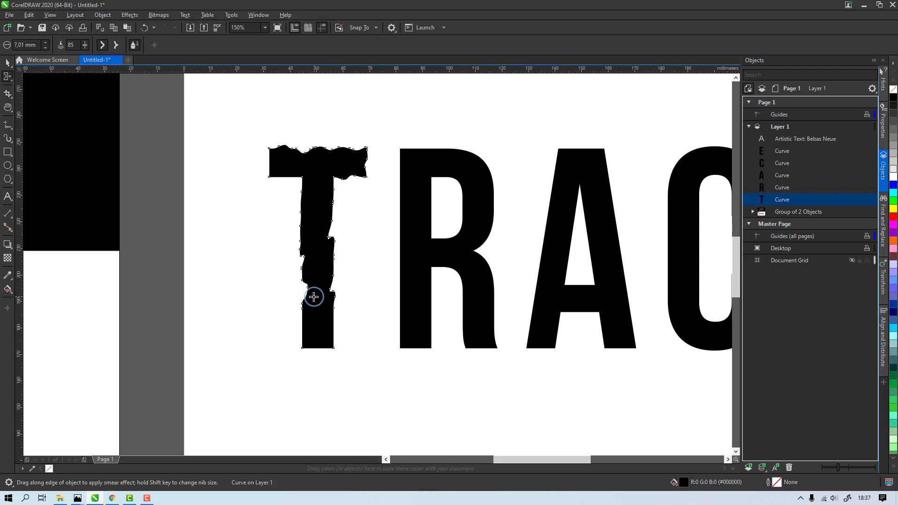
pyautogui.hotkey('ctrl', 'z')
pyautogui.moveTo(295, 213)
pyautogui.mouseDown()
pyautogui.moveTo(306, 222)
pyautogui.moveTo(305, 188)
pyautogui.mouseUp()
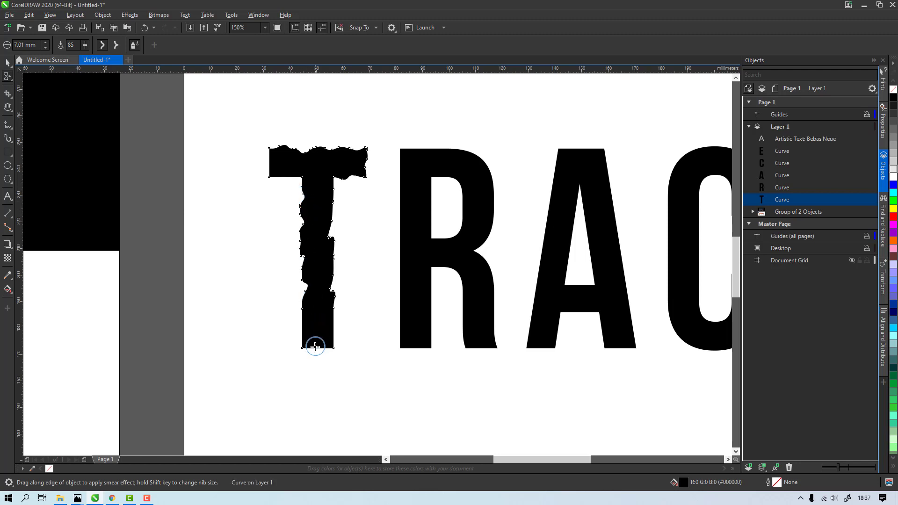
pyautogui.moveTo(306, 351)
pyautogui.mouseDown()
pyautogui.moveTo(311, 341)
pyautogui.moveTo(317, 351)
pyautogui.moveTo(330, 347)
pyautogui.mouseUp()
pyautogui.moveTo(271, 173)
pyautogui.mouseDown()
pyautogui.moveTo(276, 182)
pyautogui.moveTo(293, 177)
pyautogui.moveTo(270, 166)
pyautogui.mouseUp()
# Step: Select the letter R and roughen its left stem and inner counter with the Smear tool at a nib size of 3.823 mm
pyautogui.press('space')
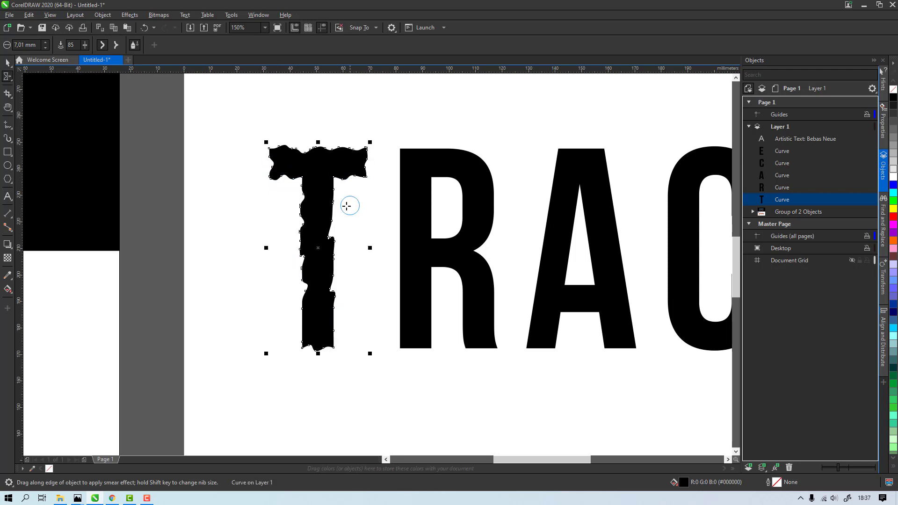
pyautogui.click(384, 229)
pyautogui.moveTo(403, 265); pyautogui.dragTo(295, 267)
pyautogui.click(301, 197)
pyautogui.press('space')
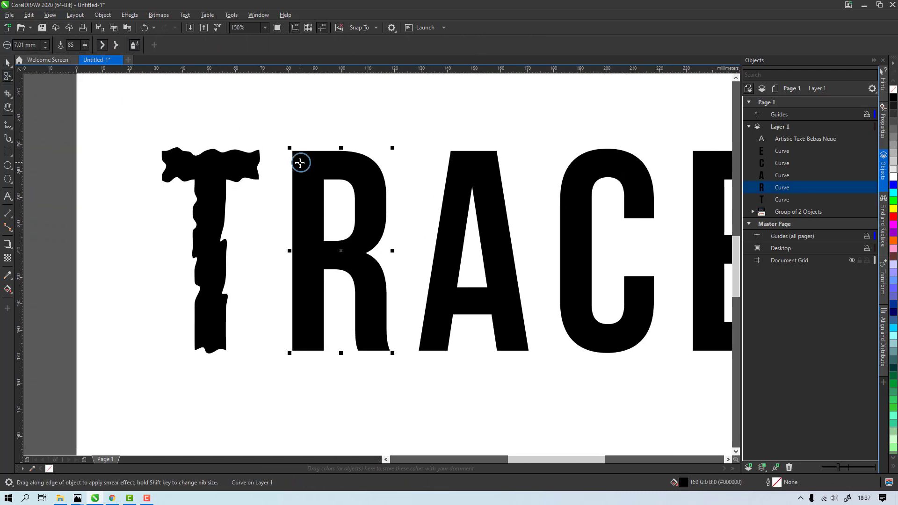
pyautogui.moveTo(301, 162)
pyautogui.mouseDown()
pyautogui.moveTo(292, 195)
pyautogui.moveTo(307, 205)
pyautogui.mouseUp()
pyautogui.moveTo(294, 203); pyautogui.dragTo(292, 351)
pyautogui.moveTo(295, 351); pyautogui.dragTo(323, 297)
pyautogui.moveTo(320, 223)
pyautogui.mouseDown()
pyautogui.moveTo(356, 188)
pyautogui.moveTo(338, 242)
pyautogui.mouseUp()
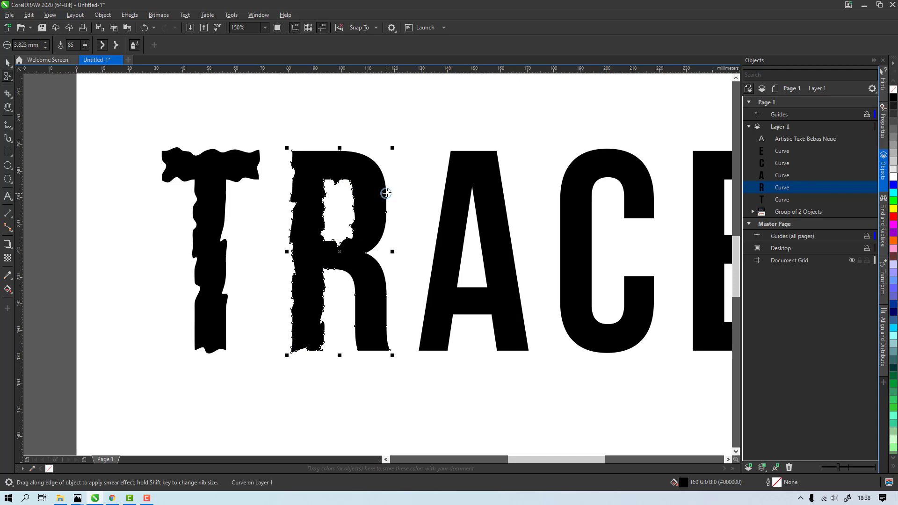
# Step: Smear the R's outer bowl, top edge and right leg to complete its jagged outline
pyautogui.moveTo(385, 193); pyautogui.dragTo(369, 249)
pyautogui.moveTo(375, 160)
pyautogui.mouseDown()
pyautogui.moveTo(343, 145)
pyautogui.moveTo(304, 150)
pyautogui.mouseUp()
pyautogui.moveTo(354, 284)
pyautogui.mouseDown()
pyautogui.moveTo(353, 328)
pyautogui.moveTo(372, 349)
pyautogui.mouseUp()
pyautogui.moveTo(390, 327); pyautogui.dragTo(375, 267)
pyautogui.scroll(-2, 354, 260)
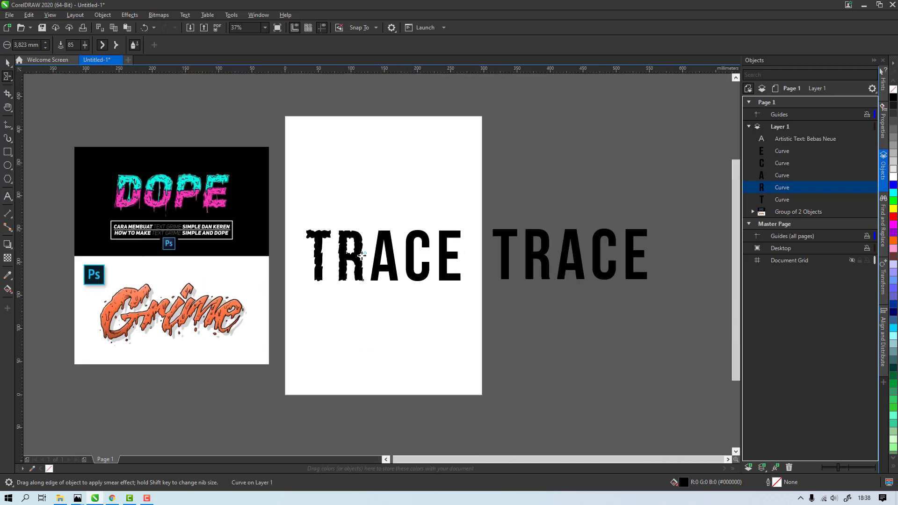
# Step: Smear the outlines of the letters A, C and E into jagged edges matching the R
pyautogui.scroll(2, 377, 254)
pyautogui.click(383, 190)
pyautogui.moveTo(382, 190)
pyautogui.mouseDown()
pyautogui.moveTo(358, 349)
pyautogui.moveTo(410, 241)
pyautogui.moveTo(421, 344)
pyautogui.moveTo(462, 341)
pyautogui.moveTo(427, 201)
pyautogui.moveTo(403, 170)
pyautogui.mouseUp()
pyautogui.hscroll(3, 413, 319)
pyautogui.click(412, 319)
pyautogui.moveTo(349, 220)
pyautogui.mouseDown()
pyautogui.moveTo(359, 321)
pyautogui.moveTo(415, 371)
pyautogui.moveTo(429, 301)
pyautogui.moveTo(379, 239)
pyautogui.moveTo(437, 224)
pyautogui.moveTo(387, 180)
pyautogui.moveTo(361, 205)
pyautogui.moveTo(381, 187)
pyautogui.moveTo(350, 199)
pyautogui.mouseUp()
pyautogui.click(485, 309)
pyautogui.moveTo(479, 309)
pyautogui.mouseDown()
pyautogui.moveTo(481, 351)
pyautogui.moveTo(551, 357)
pyautogui.moveTo(514, 324)
pyautogui.moveTo(538, 238)
pyautogui.moveTo(526, 177)
pyautogui.moveTo(478, 285)
pyautogui.moveTo(507, 244)
pyautogui.mouseUp()
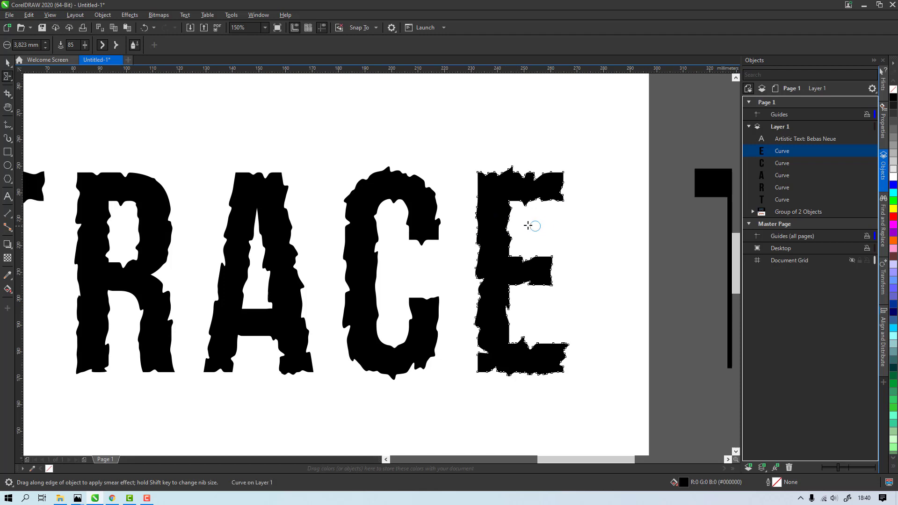
# Step: Move the roughened R, A, C and E leftwards one by one to tighten the spacing between the TRACE letters
pyautogui.press('space')
pyautogui.scroll(-2, 526, 233)
pyautogui.click(420, 169)
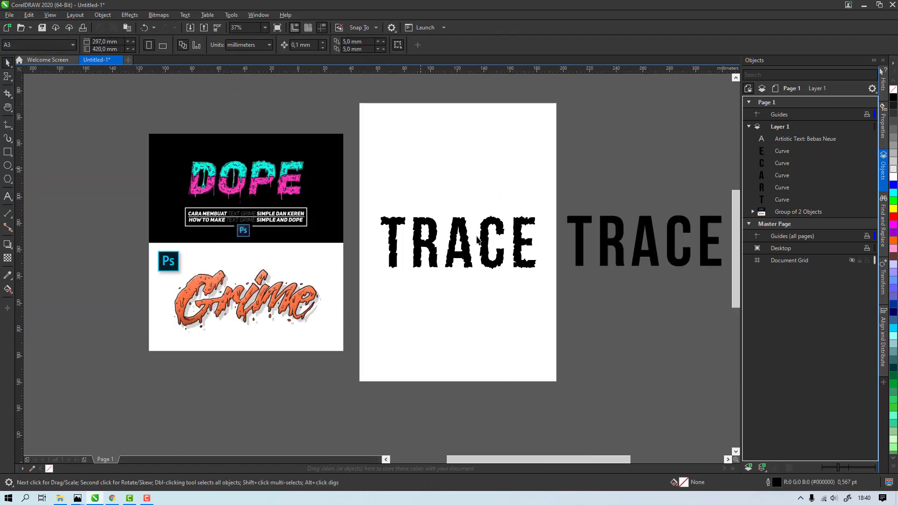
pyautogui.scroll(1, 420, 171)
pyautogui.scroll(1, 602, 368)
pyautogui.scroll(-1, 533, 161)
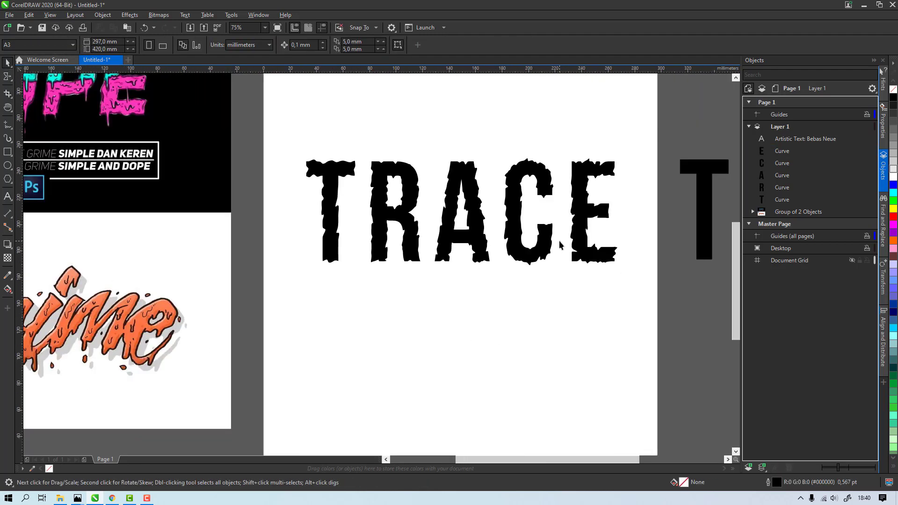
pyautogui.moveTo(386, 218); pyautogui.dragTo(378, 218)
pyautogui.moveTo(438, 248); pyautogui.dragTo(425, 244)
pyautogui.moveTo(511, 252); pyautogui.dragTo(490, 254)
pyautogui.moveTo(573, 238); pyautogui.dragTo(546, 244)
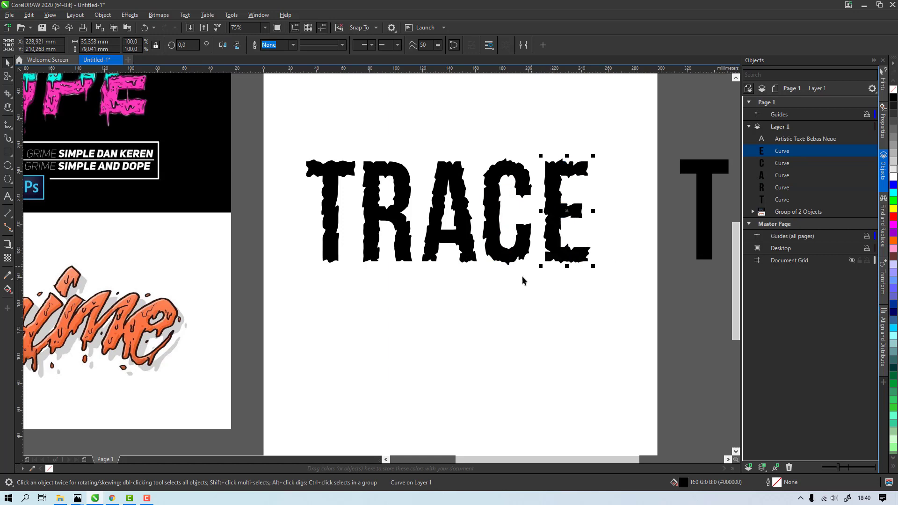
# Step: Draw a closed freehand curve about 112 by 63 mm around the upper halves of T and R, with a wavy, dripping lower edge
pyautogui.press('h')
pyautogui.moveTo(389, 211); pyautogui.dragTo(481, 303)
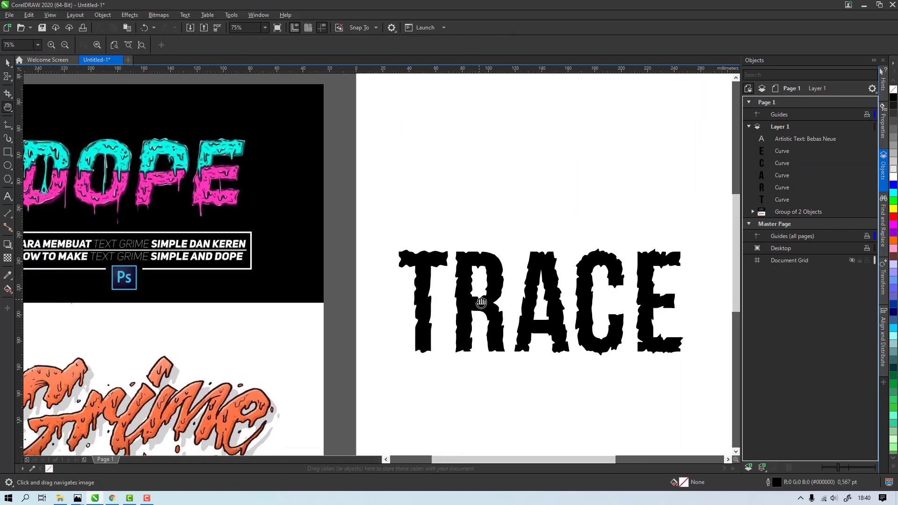
pyautogui.moveTo(374, 176); pyautogui.dragTo(481, 132)
pyautogui.moveTo(295, 147); pyautogui.dragTo(264, 202)
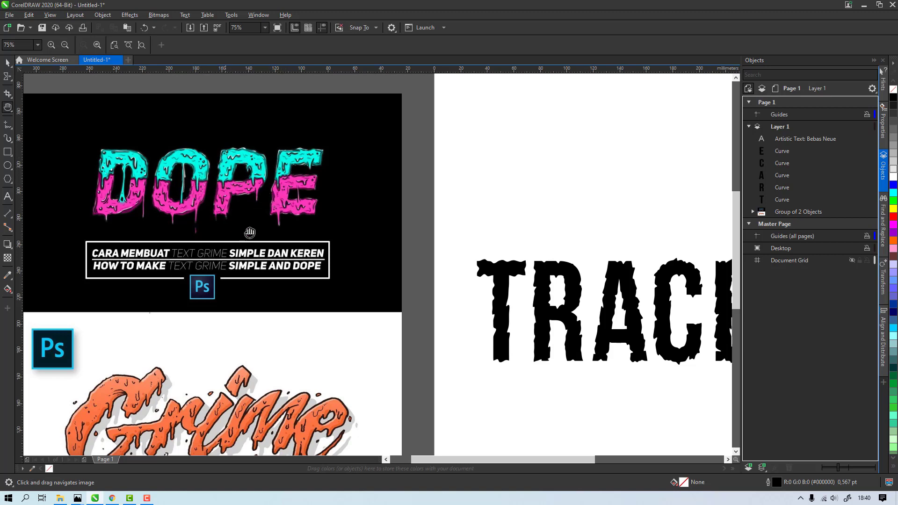
pyautogui.moveTo(475, 277); pyautogui.dragTo(464, 235)
pyautogui.press('space')
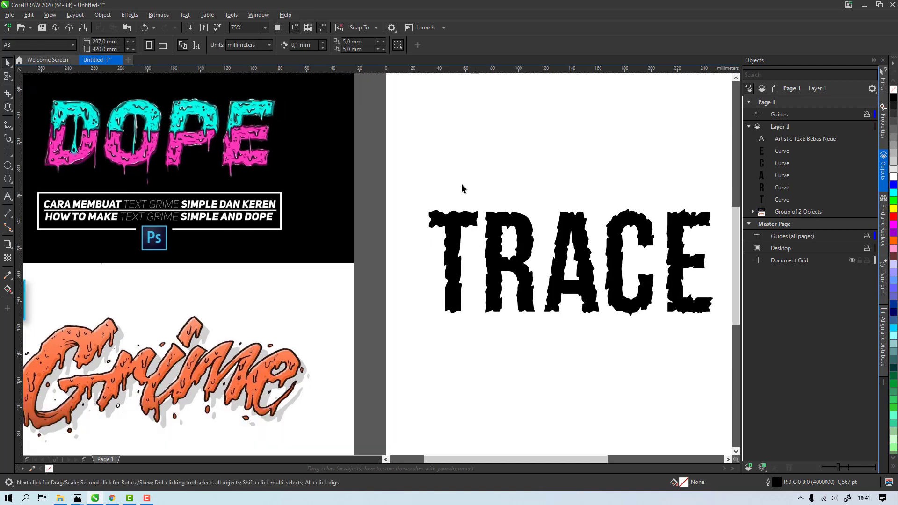
pyautogui.click(13, 131)
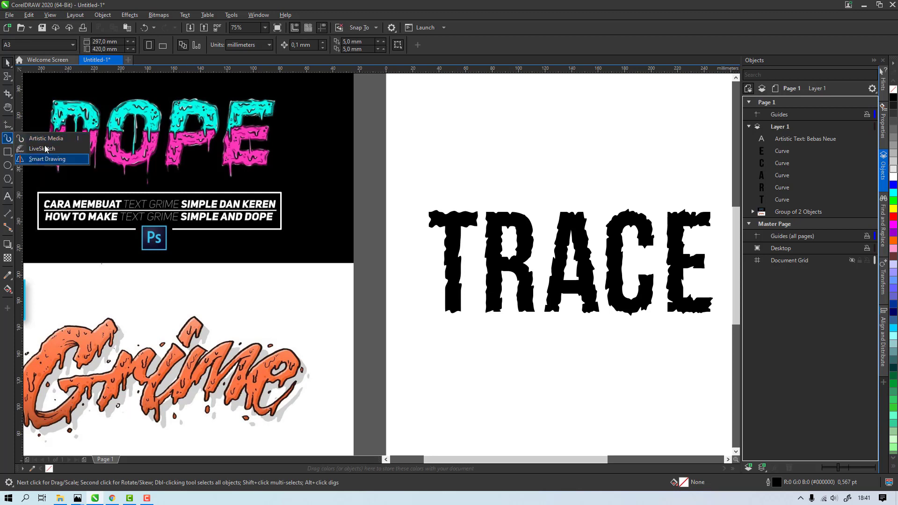
pyautogui.click(43, 179)
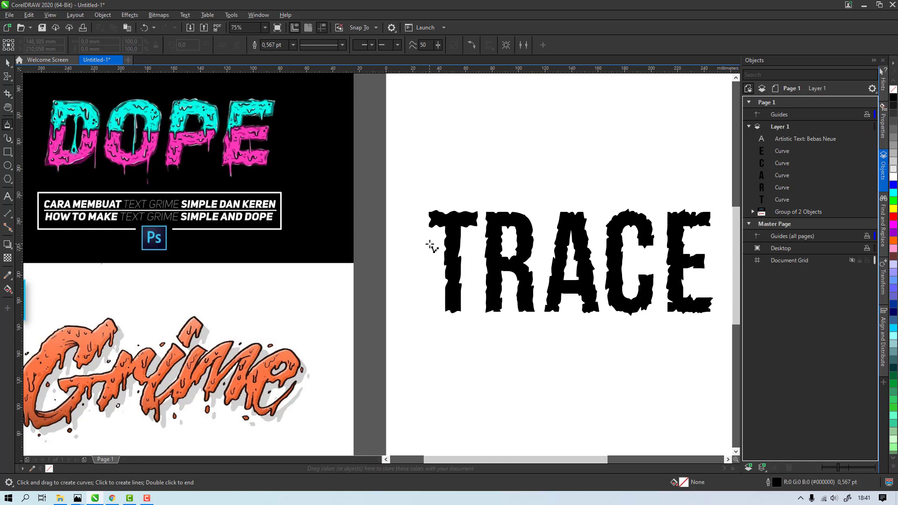
pyautogui.scroll(2, 430, 246)
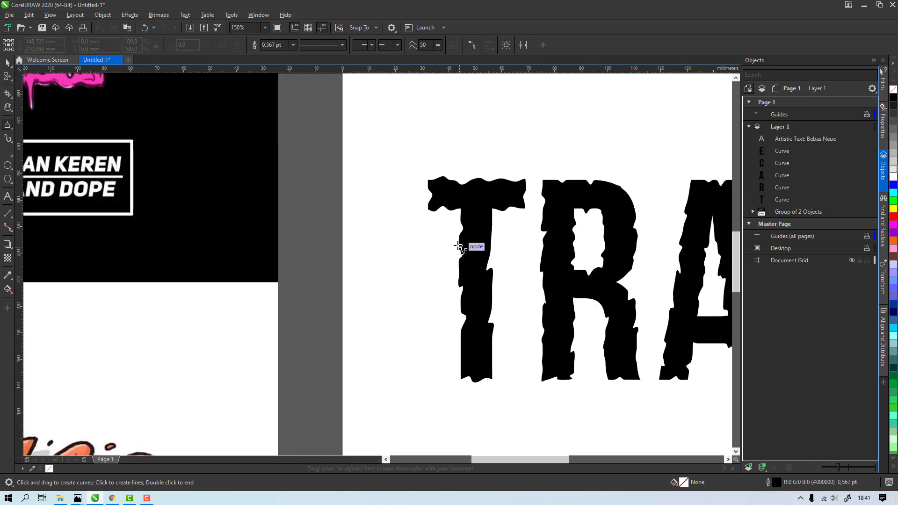
pyautogui.moveTo(453, 238); pyautogui.dragTo(468, 256)
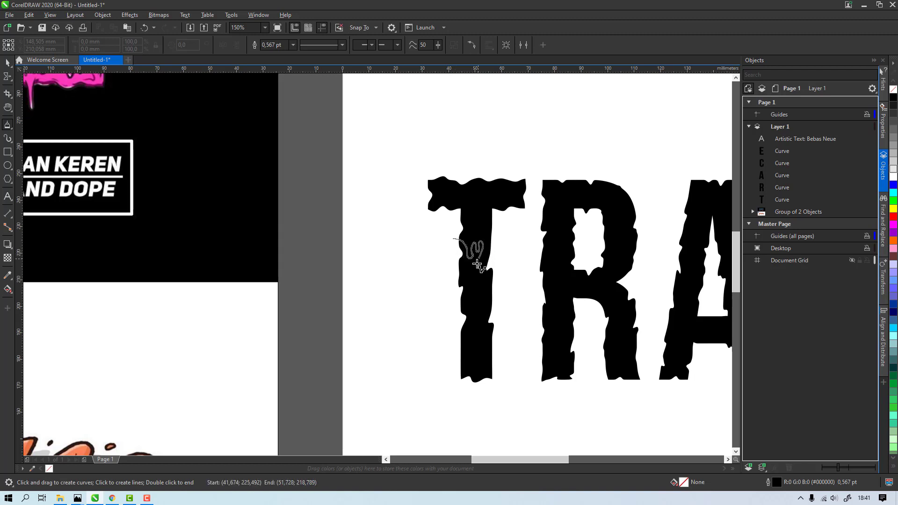
pyautogui.moveTo(482, 266)
pyautogui.mouseDown()
pyautogui.moveTo(498, 241)
pyautogui.moveTo(522, 261)
pyautogui.moveTo(549, 252)
pyautogui.mouseUp()
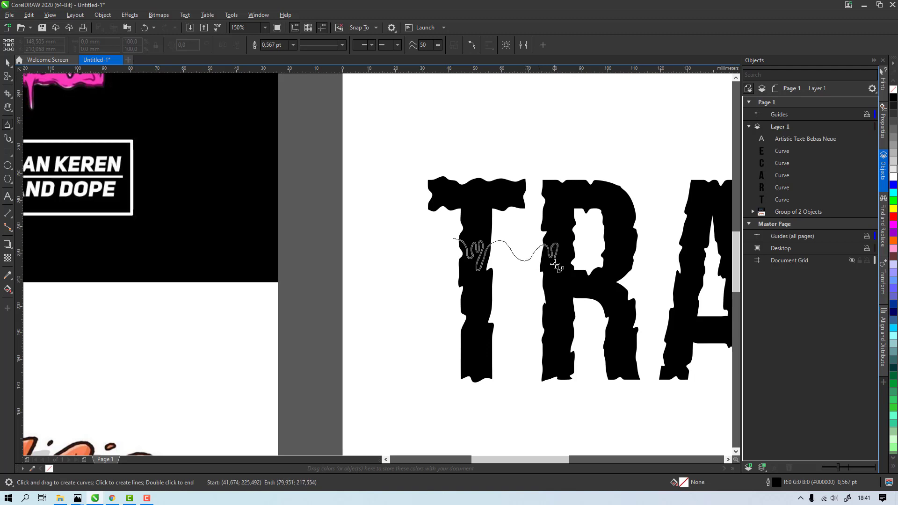
pyautogui.moveTo(565, 260); pyautogui.dragTo(611, 248)
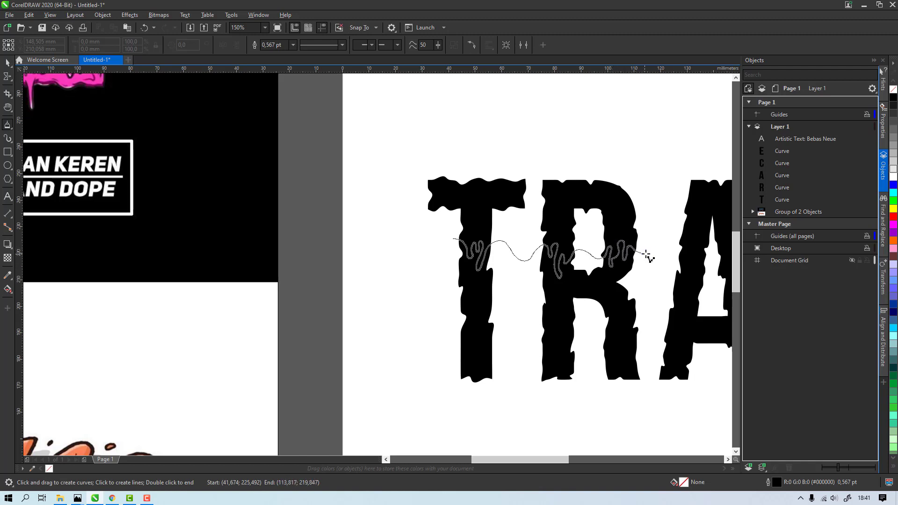
pyautogui.moveTo(648, 256)
pyautogui.mouseDown()
pyautogui.moveTo(566, 119)
pyautogui.moveTo(371, 224)
pyautogui.moveTo(442, 259)
pyautogui.moveTo(453, 239)
pyautogui.mouseUp()
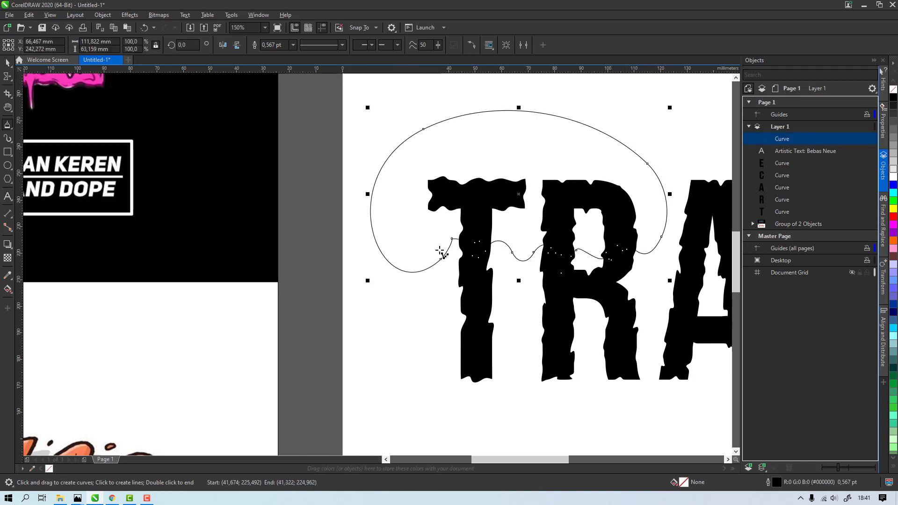
# Step: Draw a closed freehand curve about 37 by 56 mm around the upper half of A, with a dripping lower edge
pyautogui.scroll(-1, 439, 249)
pyautogui.moveTo(606, 224); pyautogui.dragTo(520, 212)
pyautogui.scroll(1, 559, 214)
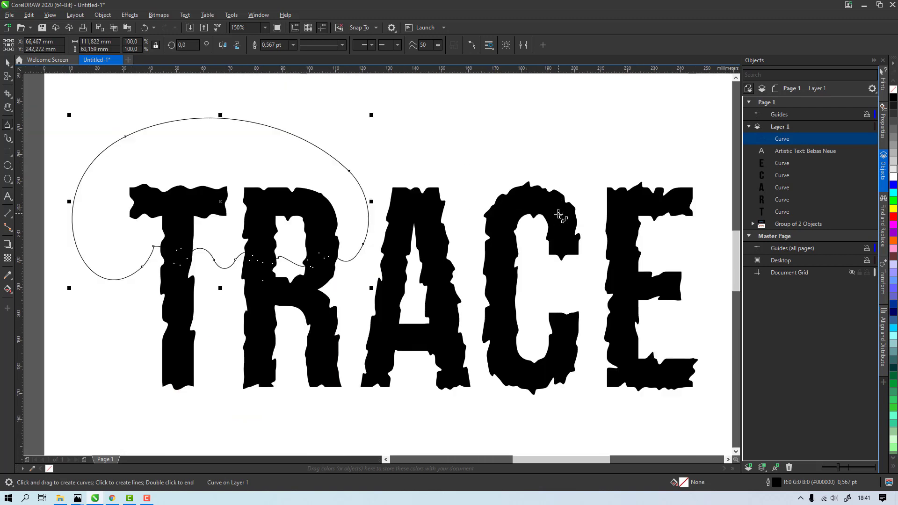
pyautogui.moveTo(375, 240)
pyautogui.mouseDown()
pyautogui.moveTo(383, 271)
pyautogui.moveTo(399, 269)
pyautogui.moveTo(398, 289)
pyautogui.moveTo(420, 276)
pyautogui.mouseUp()
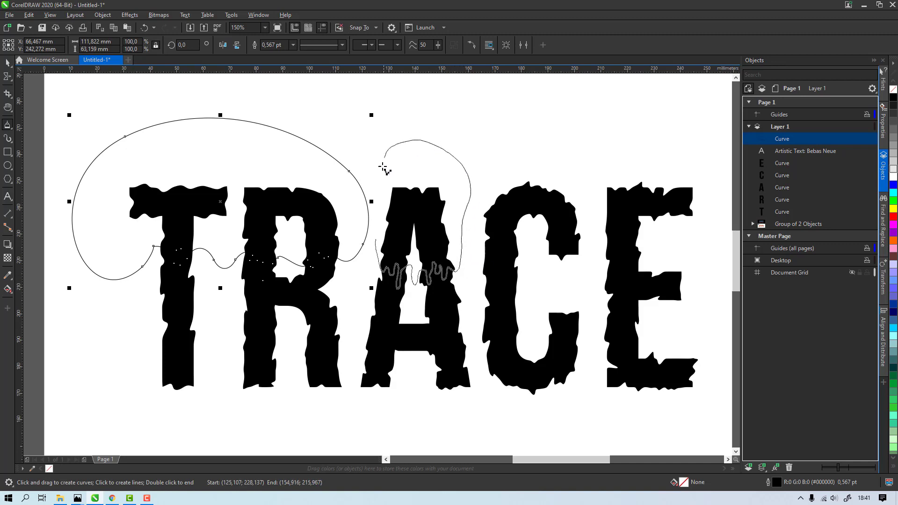
pyautogui.moveTo(376, 233)
pyautogui.mouseDown()
pyautogui.moveTo(424, 258)
pyautogui.moveTo(381, 244)
pyautogui.mouseUp()
# Step: Draw closed dripping freehand curves around the upper halves of C, about 49 by 60 mm, and E, about 49 by 50 mm
pyautogui.moveTo(479, 245)
pyautogui.mouseDown()
pyautogui.moveTo(486, 280)
pyautogui.moveTo(490, 271)
pyautogui.mouseUp()
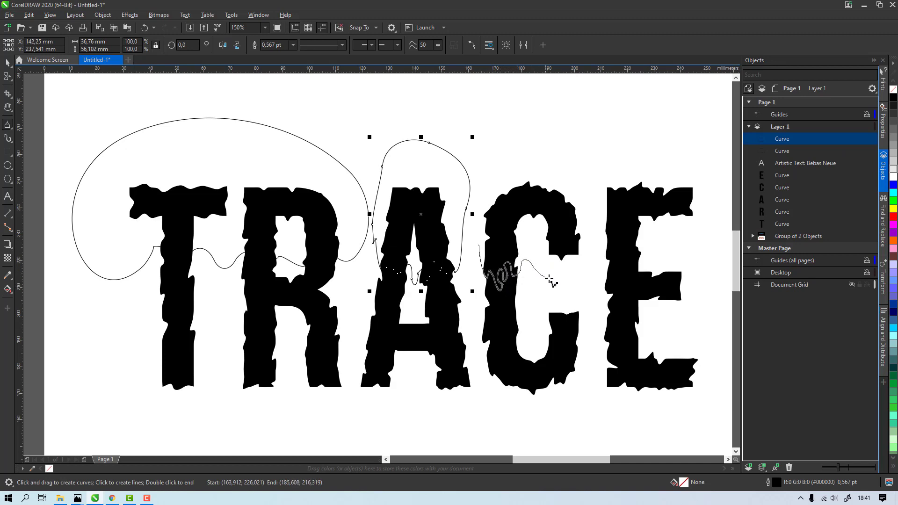
pyautogui.moveTo(569, 150)
pyautogui.mouseDown()
pyautogui.moveTo(470, 239)
pyautogui.moveTo(518, 272)
pyautogui.mouseUp()
pyautogui.moveTo(598, 177)
pyautogui.mouseDown()
pyautogui.moveTo(592, 237)
pyautogui.moveTo(610, 268)
pyautogui.moveTo(617, 258)
pyautogui.mouseUp()
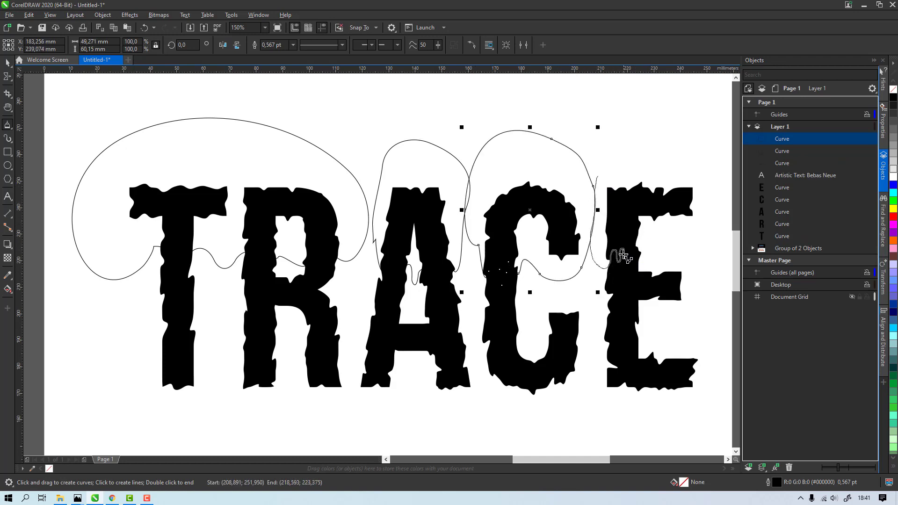
pyautogui.moveTo(635, 271); pyautogui.dragTo(686, 255)
pyautogui.moveTo(596, 165); pyautogui.dragTo(598, 167)
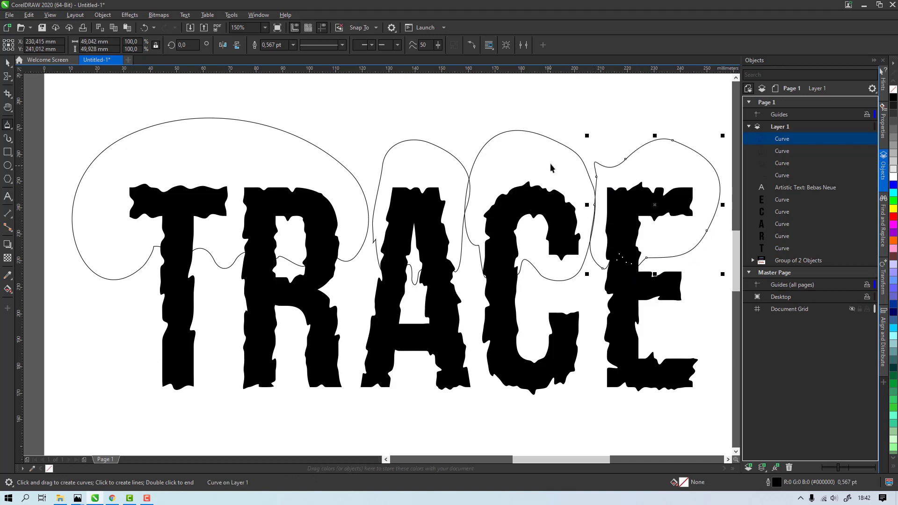
# Step: Select the four dripping outlines around the letters' upper halves and weld them into a single curve
pyautogui.press('z')
pyautogui.click(550, 163)
pyautogui.rightClick(607, 191)
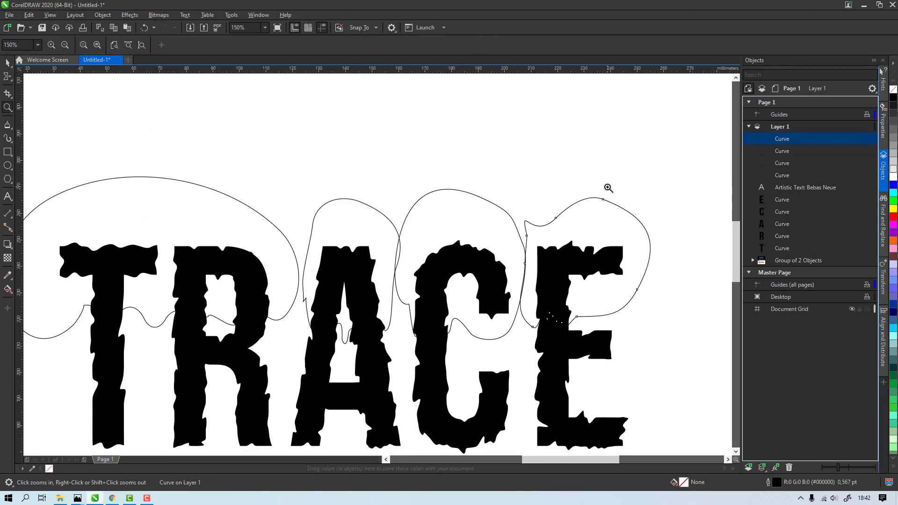
pyautogui.rightClick(589, 186)
pyautogui.press('space')
pyautogui.keyDown('shift'); pyautogui.click(510, 205); pyautogui.keyUp('shift')
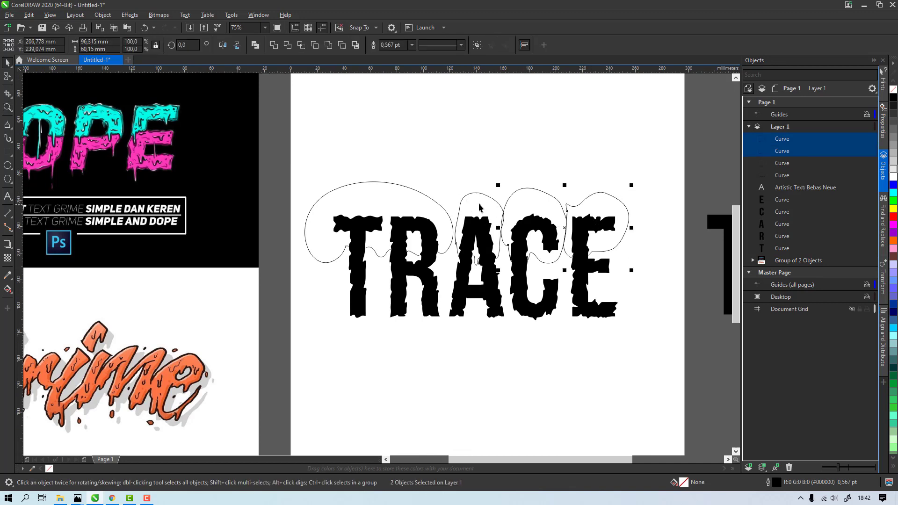
pyautogui.keyDown('shift'); pyautogui.click(481, 206); pyautogui.keyUp('shift')
pyautogui.keyDown('shift'); pyautogui.click(423, 204); pyautogui.keyUp('shift')
pyautogui.moveTo(365, 202); pyautogui.dragTo(368, 174)
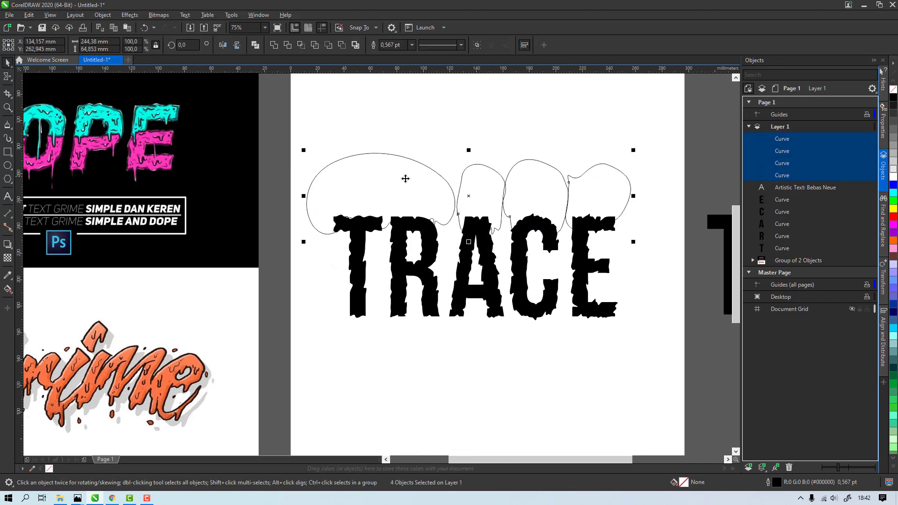
pyautogui.hotkey('ctrl', 'z')
pyautogui.click(275, 46)
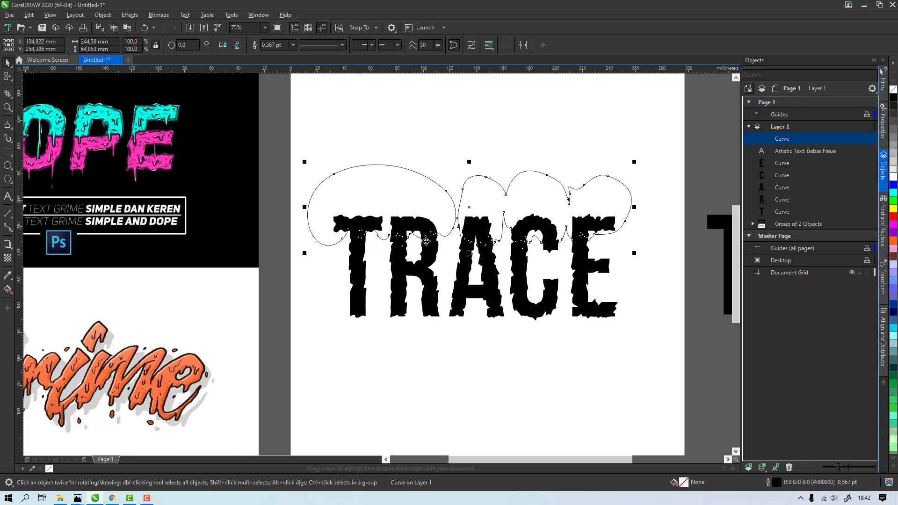
# Step: Select the roughened letters T, R, A, C and E and group them
pyautogui.click(369, 283)
pyautogui.keyDown('shift'); pyautogui.click(402, 283); pyautogui.keyUp('shift')
pyautogui.keyDown('shift'); pyautogui.click(497, 291); pyautogui.keyUp('shift')
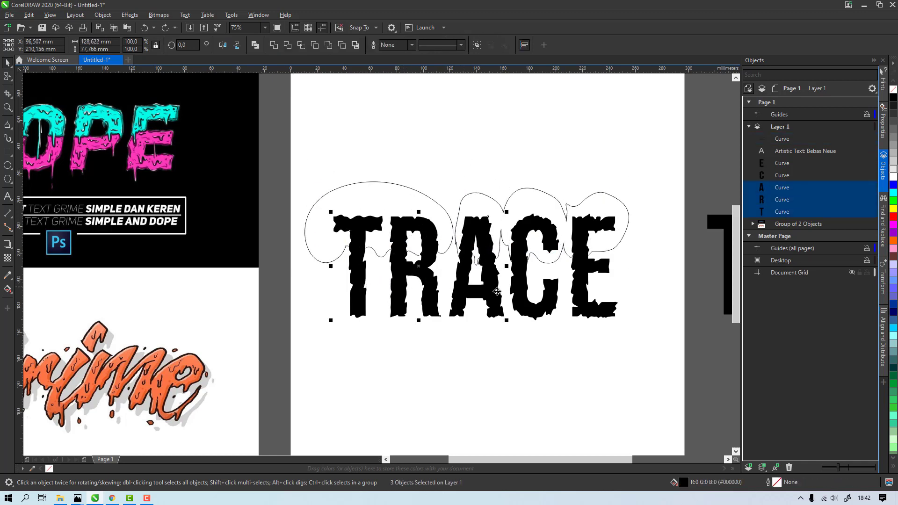
pyautogui.keyDown('shift'); pyautogui.click(517, 292); pyautogui.keyUp('shift')
pyautogui.keyDown('shift'); pyautogui.click(575, 291); pyautogui.keyUp('shift')
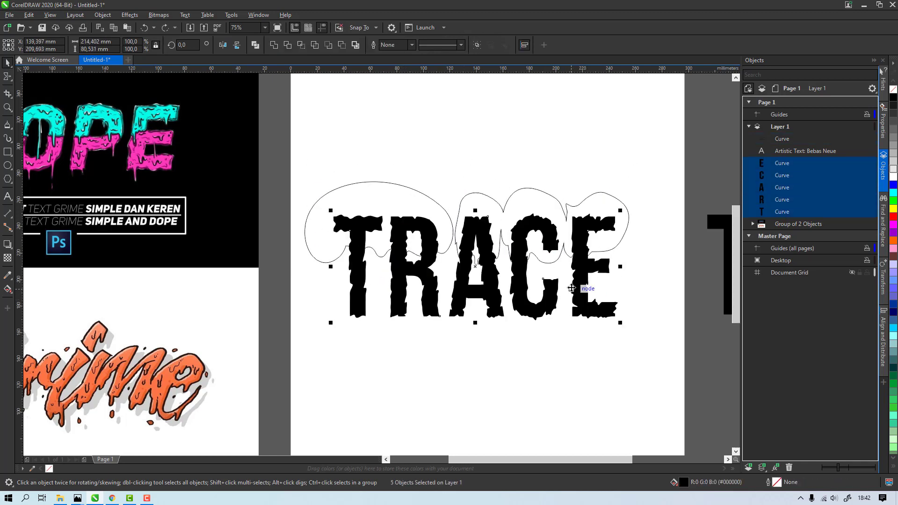
pyautogui.hotkey('ctrl', 'g')
# Step: Intersect the welded drip curve with the TRACE letter group, and delete the drip curve
pyautogui.click(497, 212)
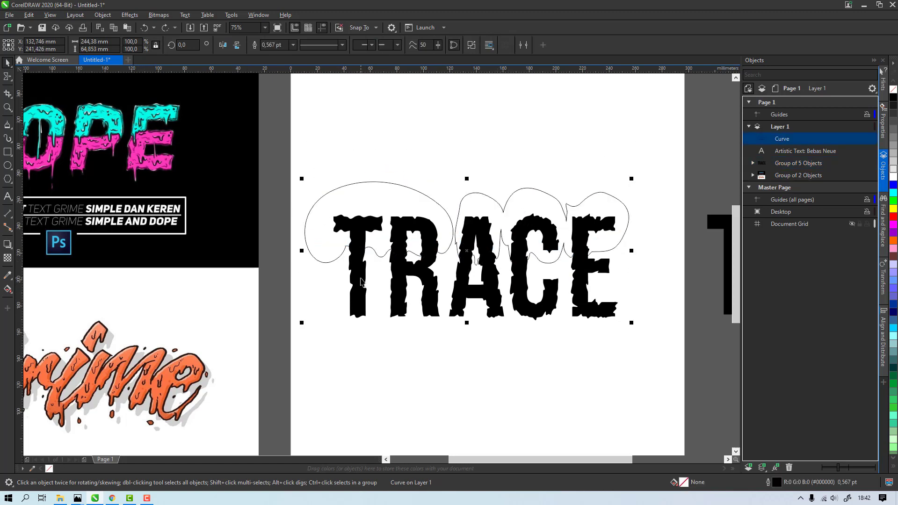
pyautogui.keyDown('shift'); pyautogui.click(361, 281); pyautogui.keyUp('shift')
pyautogui.click(301, 47)
pyautogui.click(385, 194)
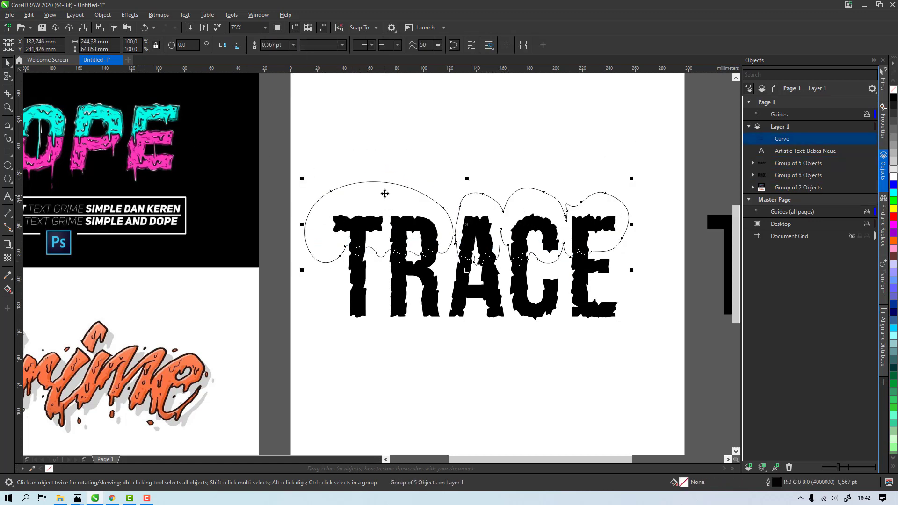
pyautogui.press('Delete')
pyautogui.moveTo(366, 224); pyautogui.dragTo(374, 201)
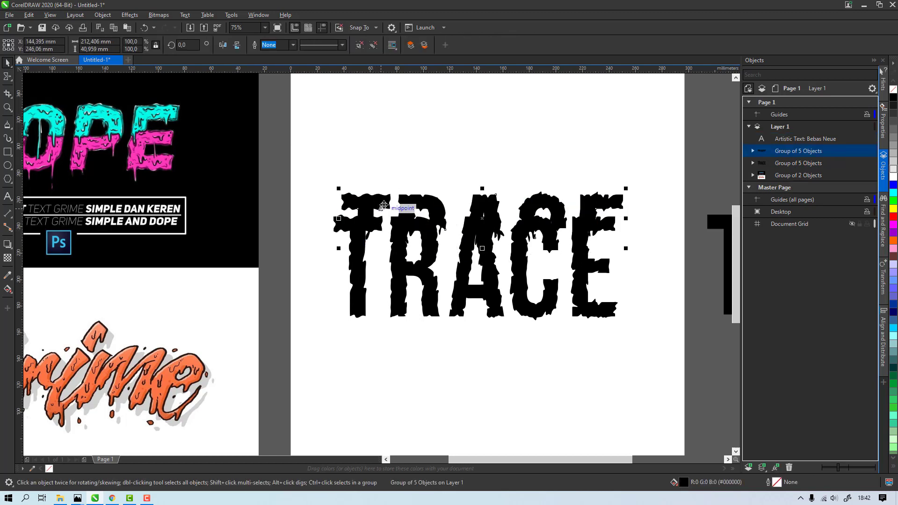
pyautogui.hotkey('ctrl', 'z')
pyautogui.click(393, 175)
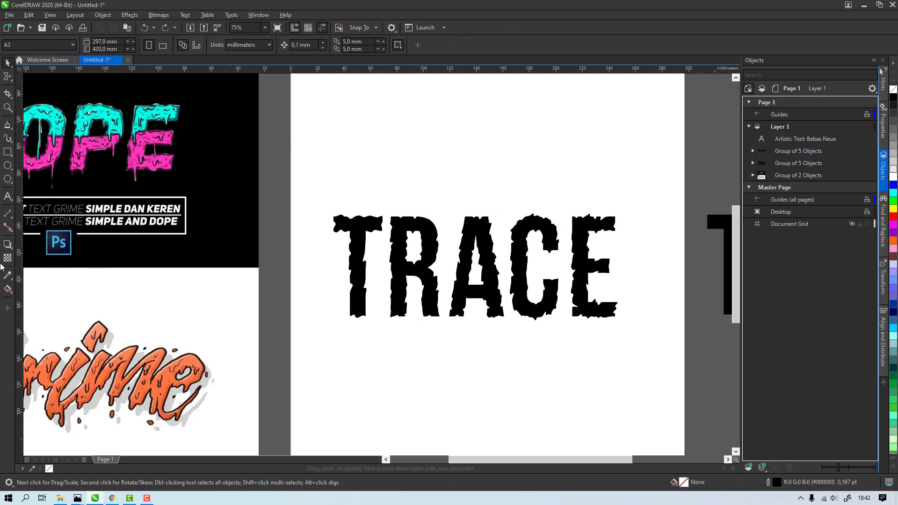
# Step: Sample the cyan from the DOPE lettering and fill the upper drip group of TRACE with it (#00FFEC)
pyautogui.click(148, 117)
pyautogui.click(355, 231)
pyautogui.press('space')
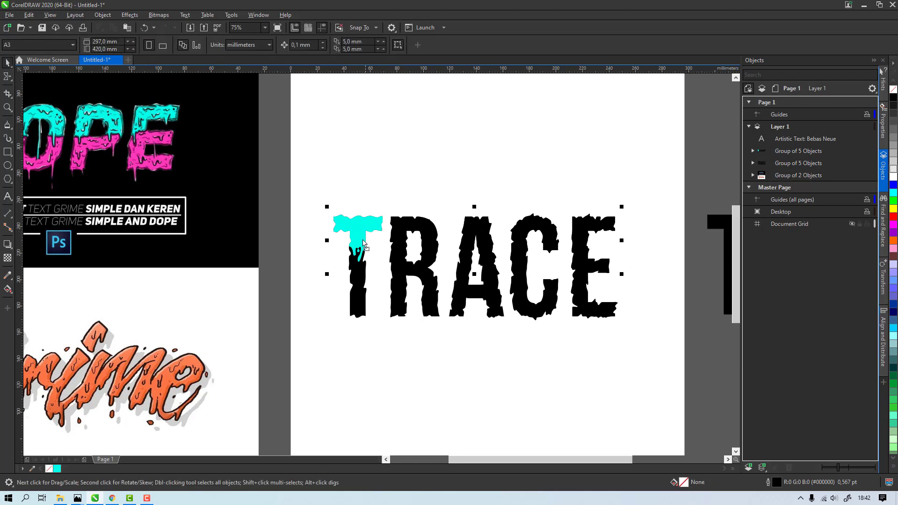
pyautogui.click(58, 470)
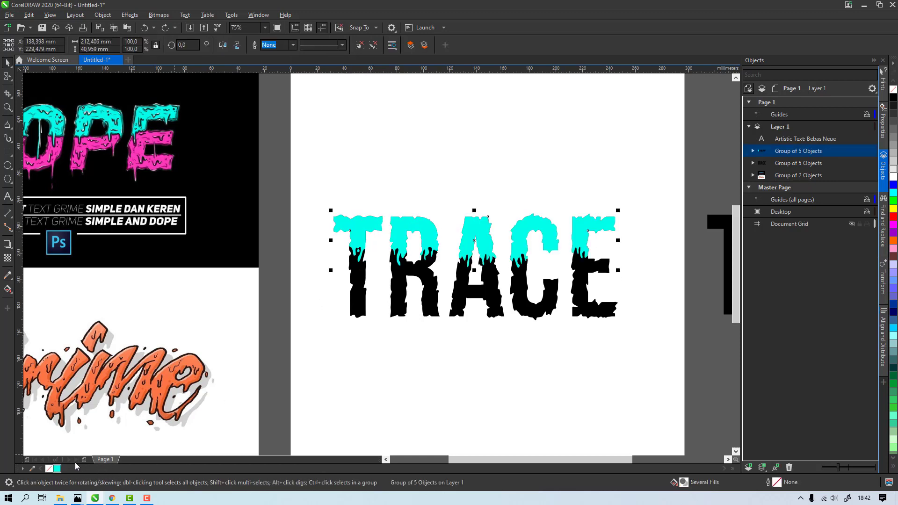
pyautogui.click(402, 365)
# Step: Recolour the upper drip group of TRACE light blue, R0 G204 B255 (#00CCFF)
pyautogui.click(429, 235)
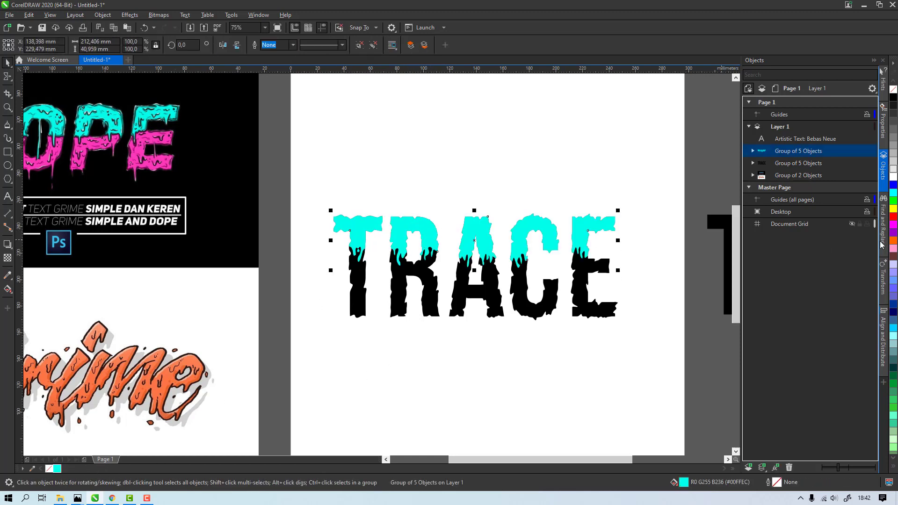
pyautogui.click(571, 226)
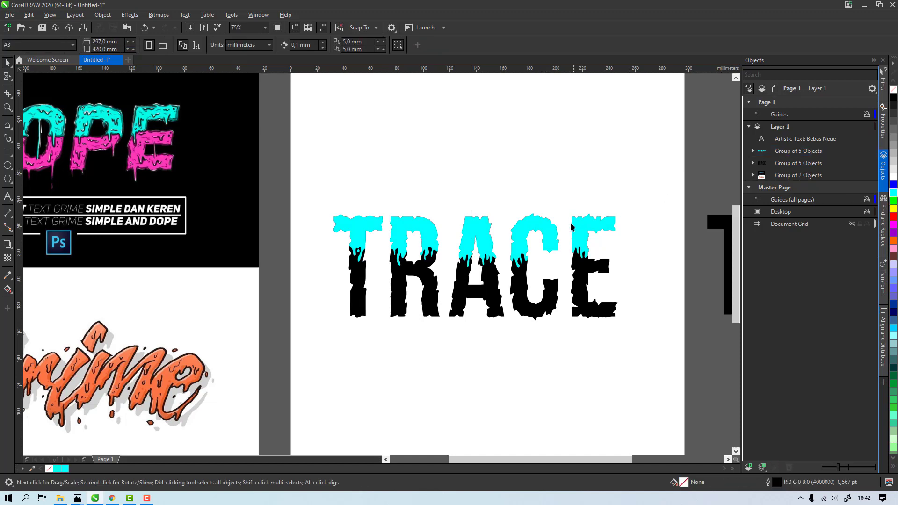
pyautogui.click(579, 230)
pyautogui.click(893, 327)
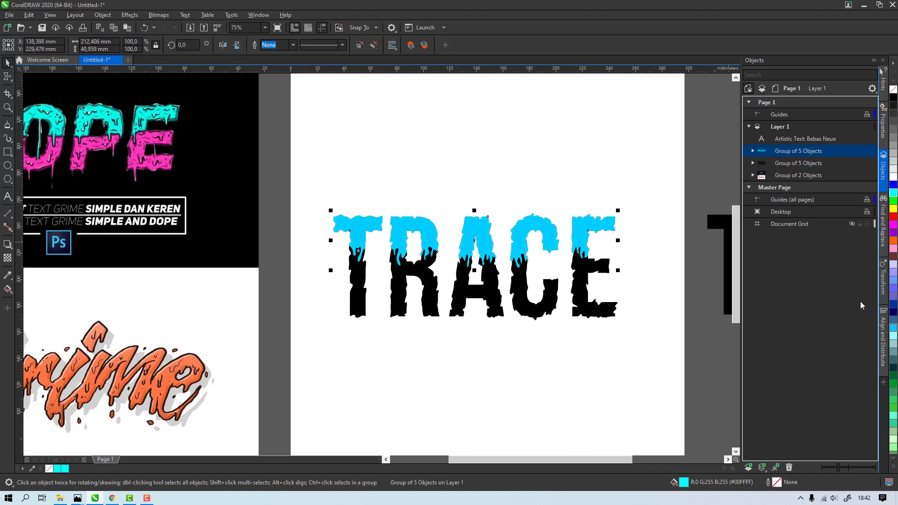
pyautogui.click(523, 176)
pyautogui.click(429, 231)
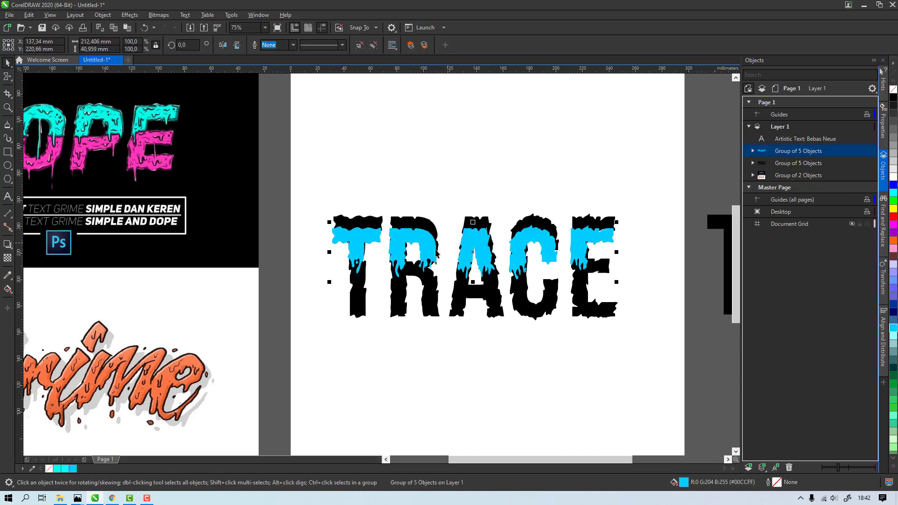
pyautogui.scroll(1, 423, 254)
pyautogui.scroll(-1, 422, 253)
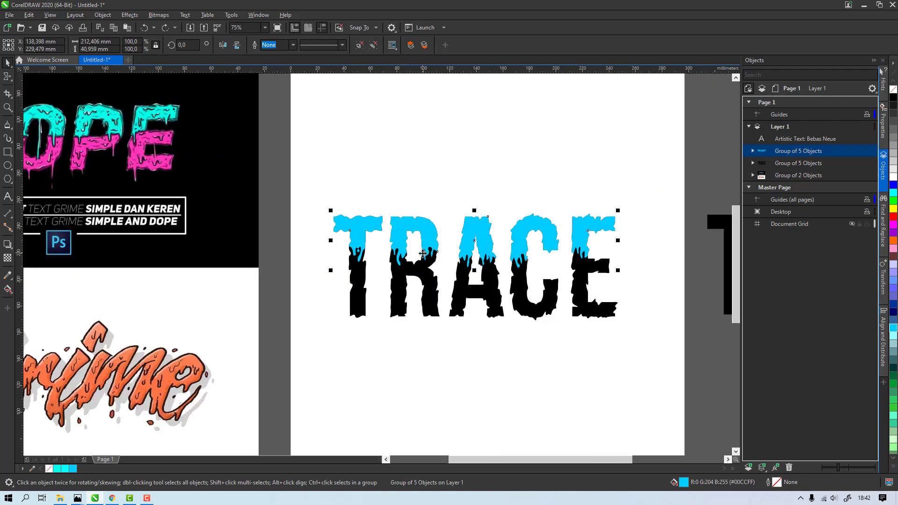
# Step: Recolour the lower black letter group of TRACE pink, R255 G51 B153 (#FF3399)
pyautogui.click(411, 271)
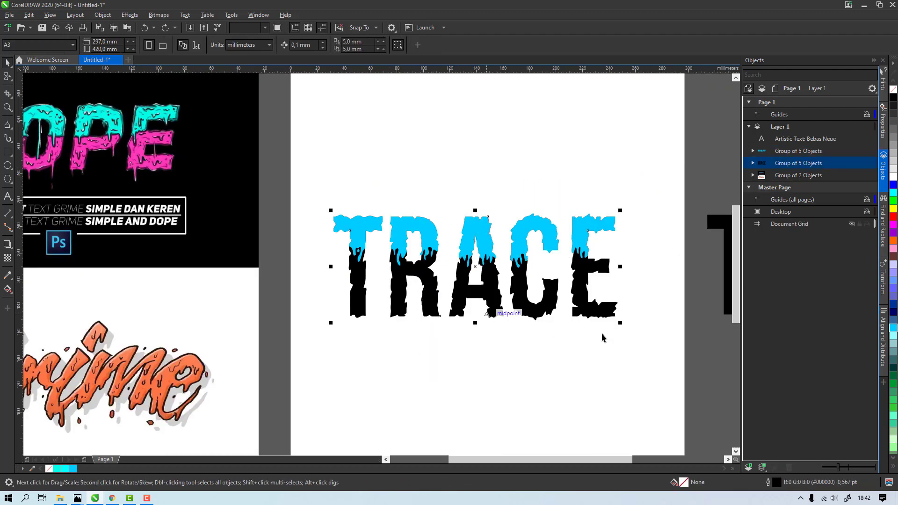
pyautogui.click(491, 310)
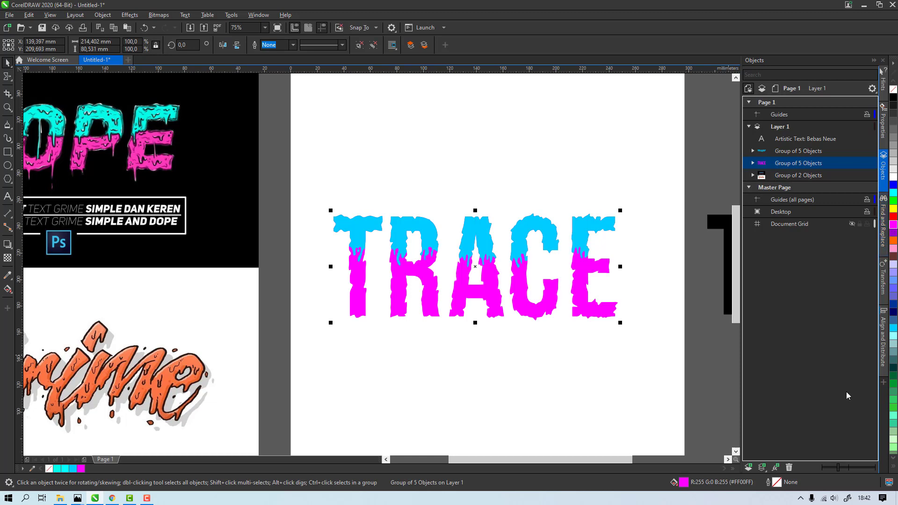
pyautogui.click(893, 470)
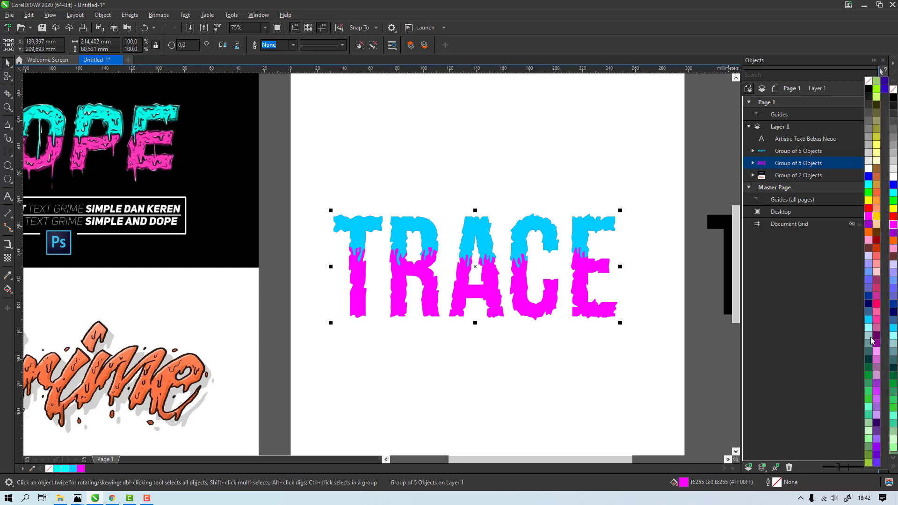
pyautogui.click(877, 320)
pyautogui.click(446, 395)
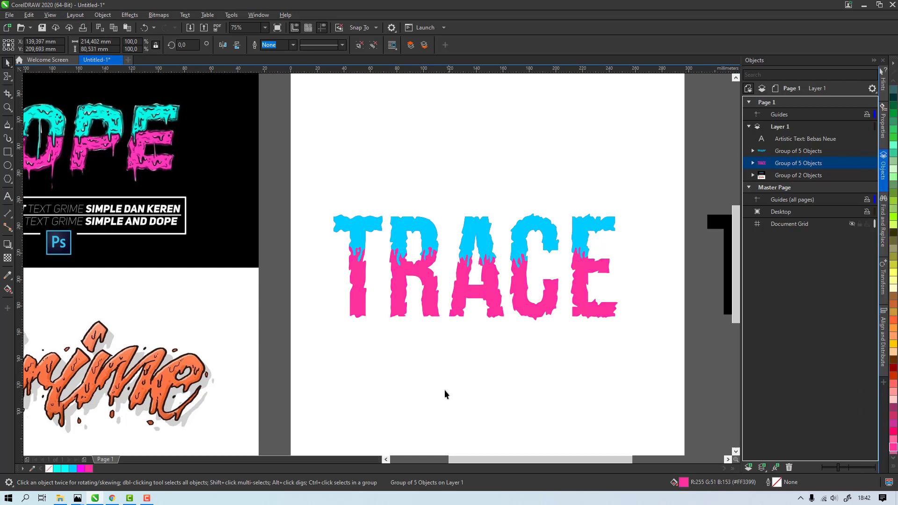
pyautogui.doubleClick(7, 153)
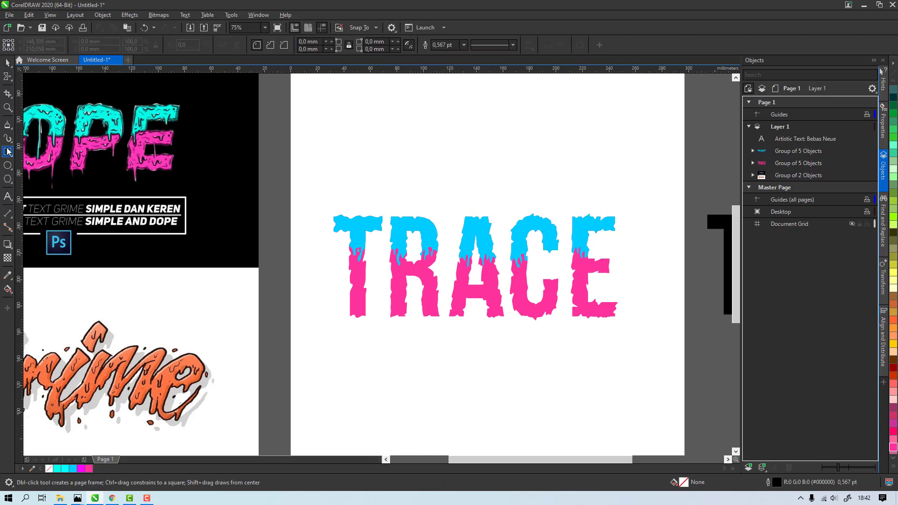
pyautogui.press('space')
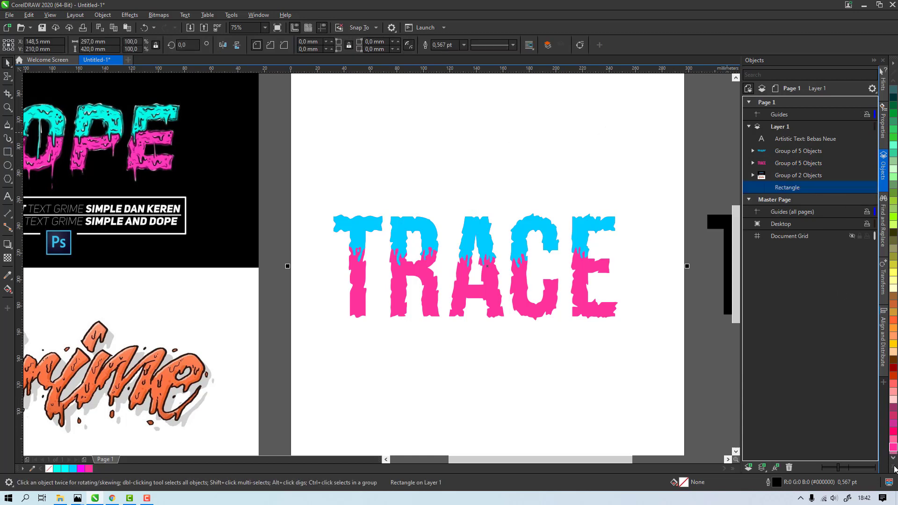
pyautogui.click(896, 469)
pyautogui.click(681, 186)
pyautogui.scroll(-4, 635, 212)
pyautogui.press('Delete')
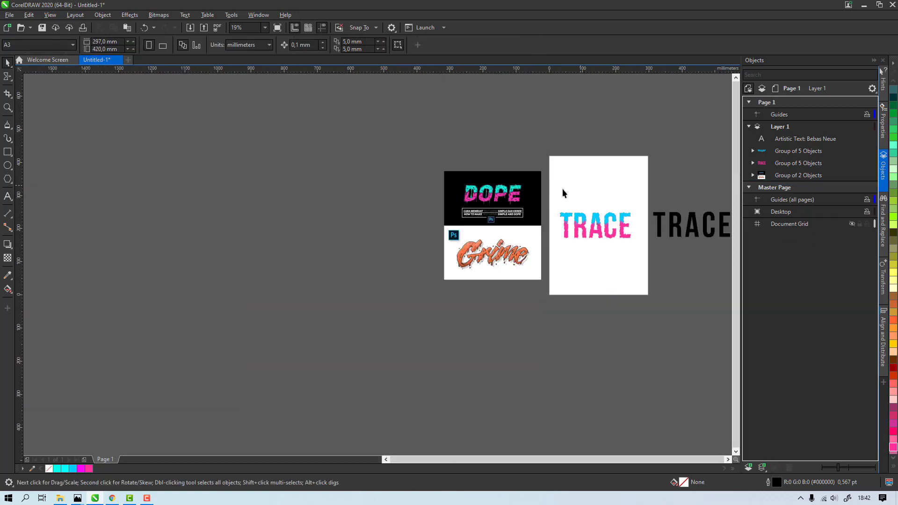
# Step: Create a page-sized rectangle behind the artwork, fill it black, and reduce its height symmetrically to a band around TRACE
pyautogui.doubleClick(8, 152)
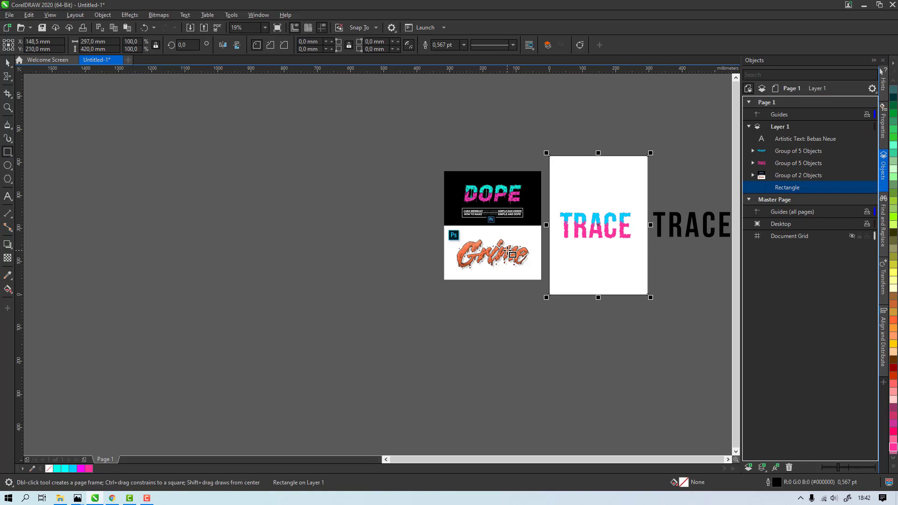
pyautogui.scroll(2, 652, 191)
pyautogui.press('space')
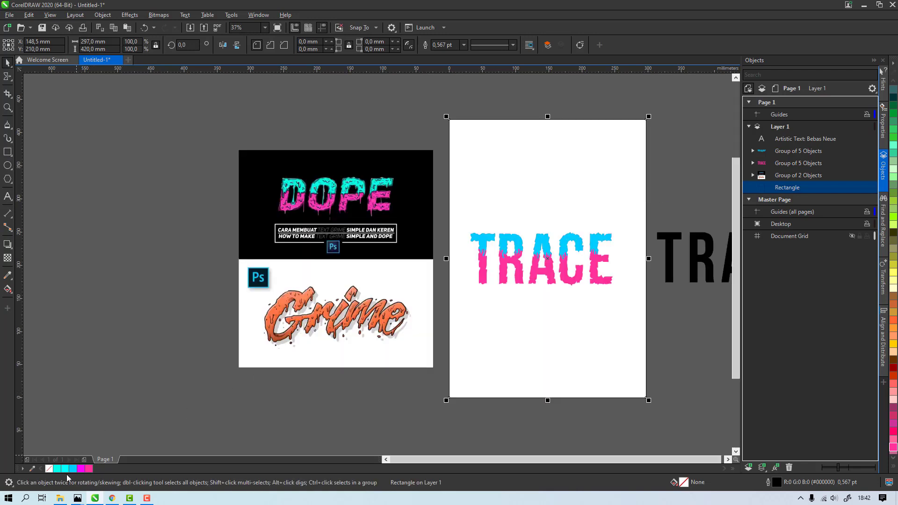
pyautogui.click(894, 466)
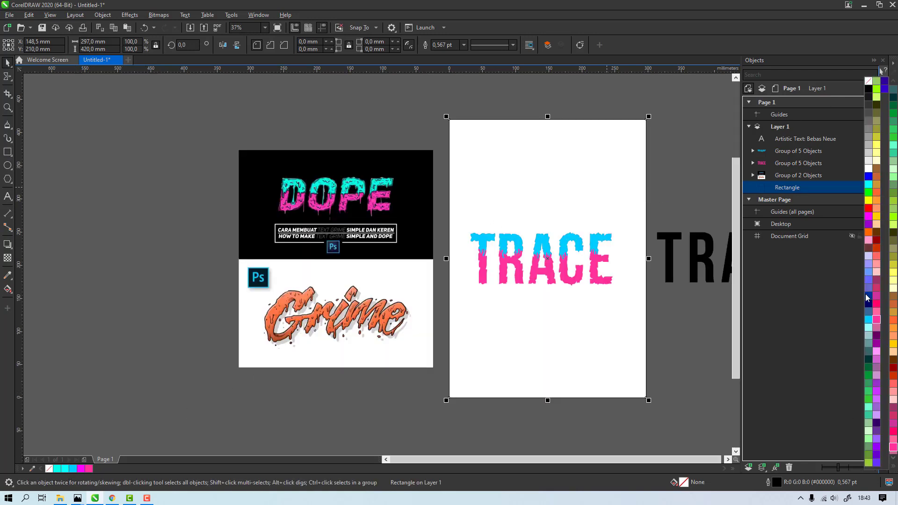
pyautogui.click(868, 90)
pyautogui.moveTo(547, 116); pyautogui.dragTo(552, 205)
pyautogui.press('Escape')
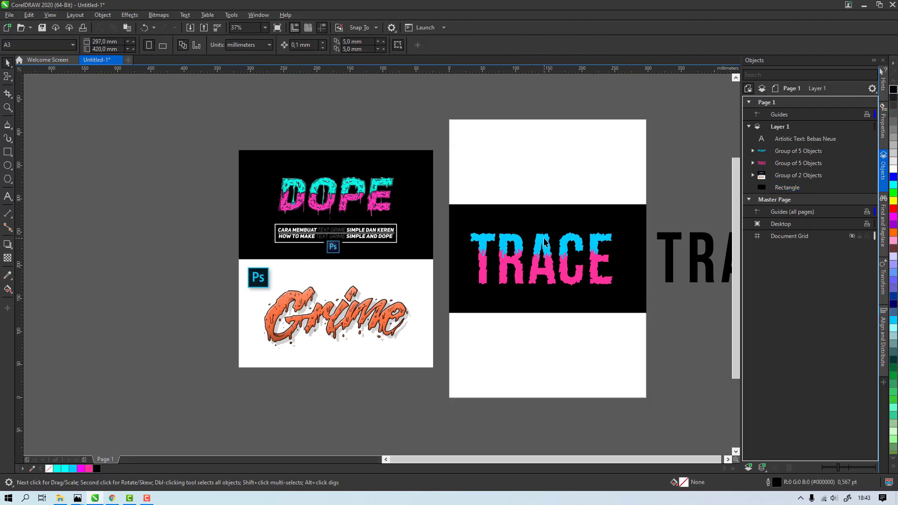
# Step: Add a one-step outside contour with a 1 mm offset to the light blue drip group
pyautogui.scroll(2, 538, 230)
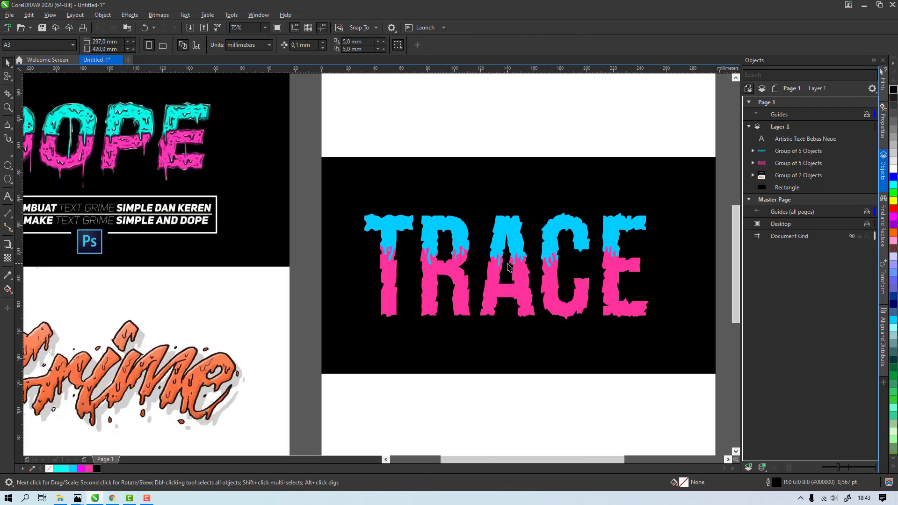
pyautogui.click(396, 246)
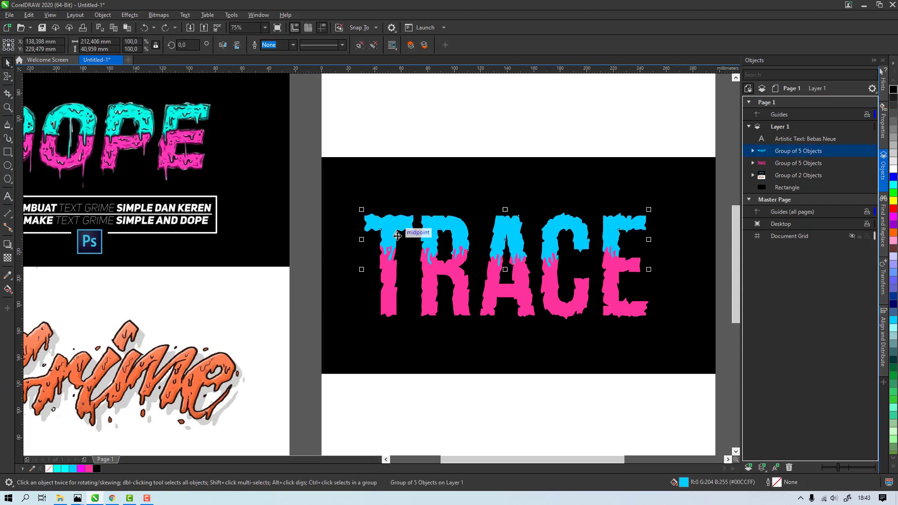
pyautogui.click(12, 253)
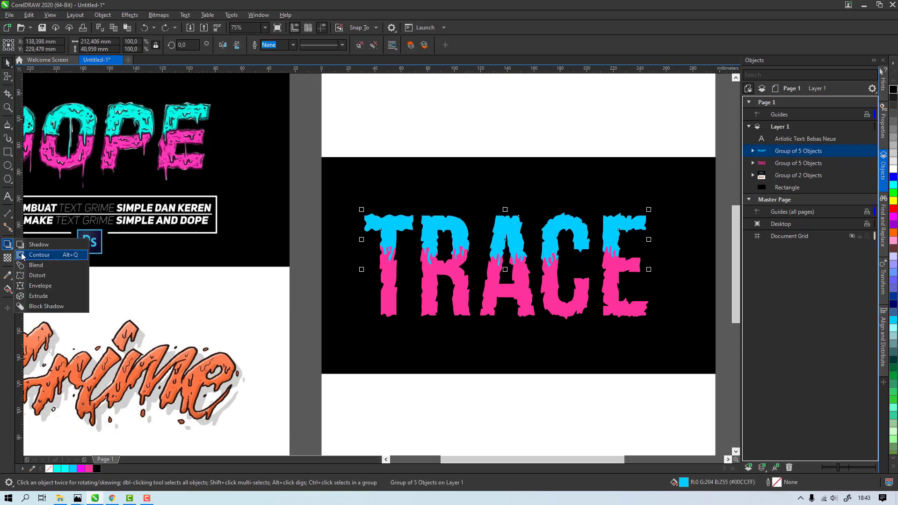
pyautogui.click(24, 255)
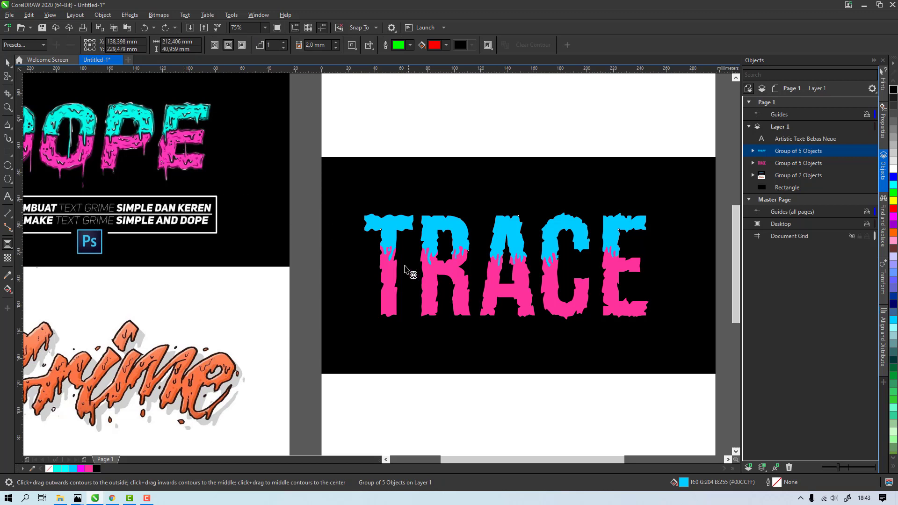
pyautogui.moveTo(398, 267); pyautogui.dragTo(409, 266)
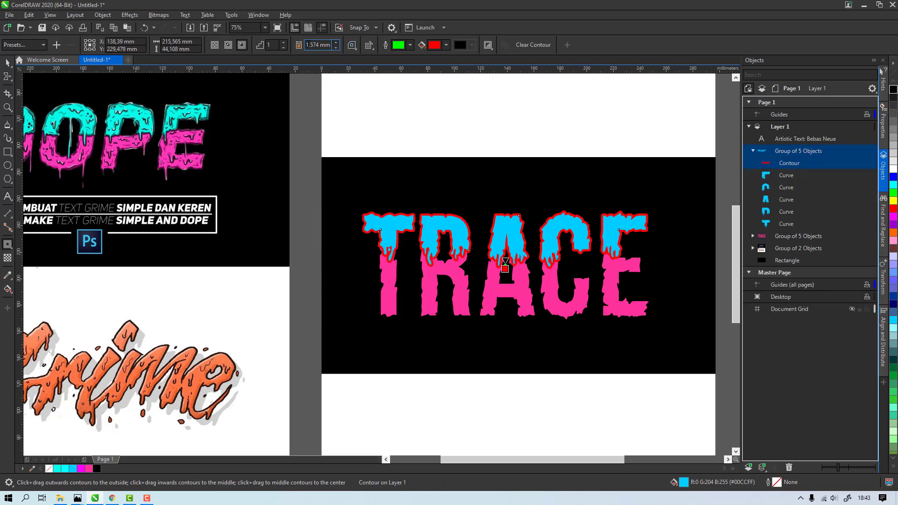
pyautogui.write('1')
pyautogui.press('Return')
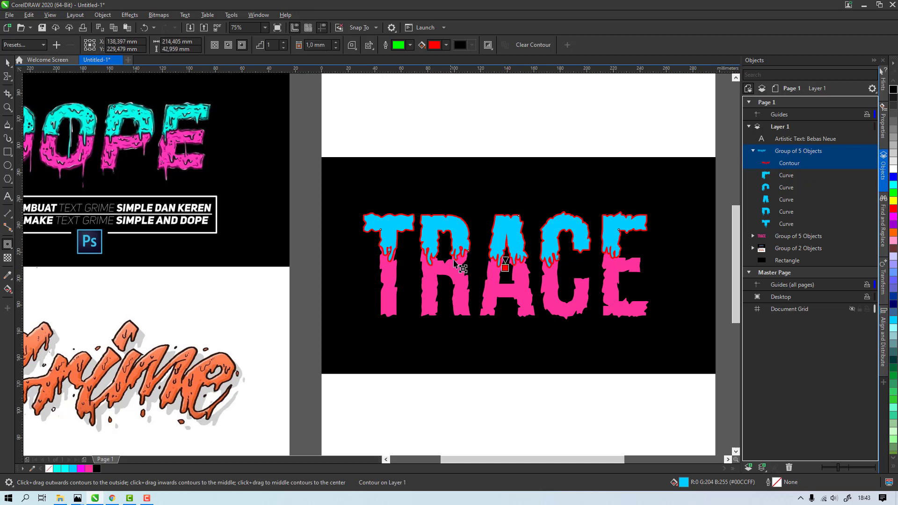
pyautogui.press('space')
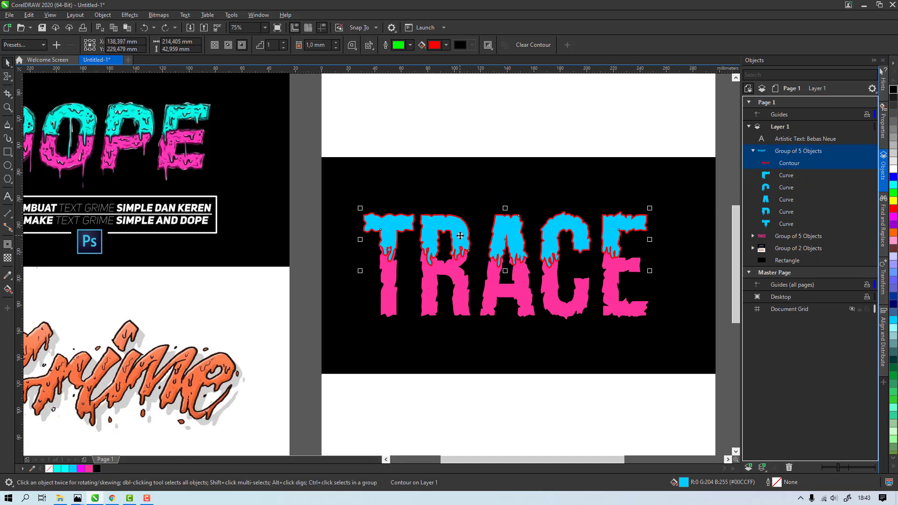
# Step: Break the contour apart from the light blue drip group and fill the separated contour curve black
pyautogui.hotkey('ctrl', 'k')
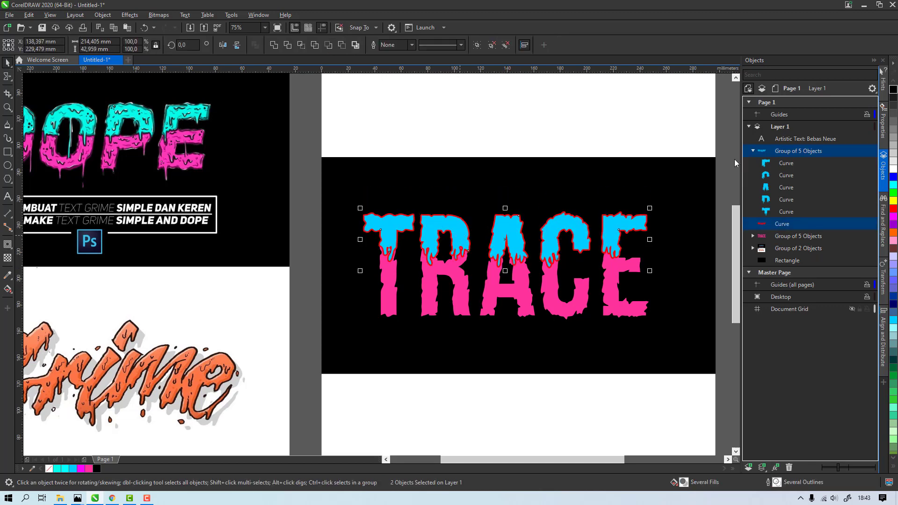
pyautogui.click(752, 152)
pyautogui.click(778, 164)
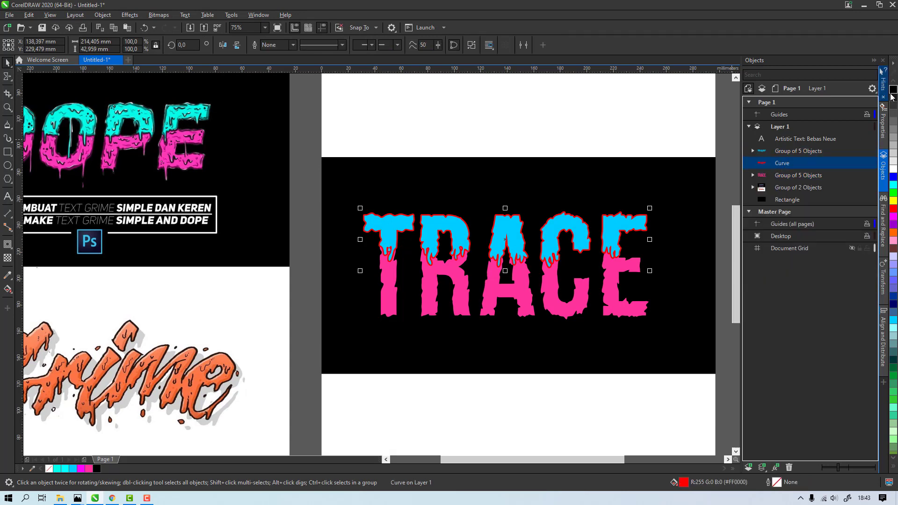
# Step: Add a one-step outside contour with a 1 mm offset to the pink letter group
pyautogui.click(621, 280)
pyautogui.moveTo(516, 272); pyautogui.dragTo(515, 286)
pyautogui.hotkey('ctrl', 'z')
pyautogui.click(8, 244)
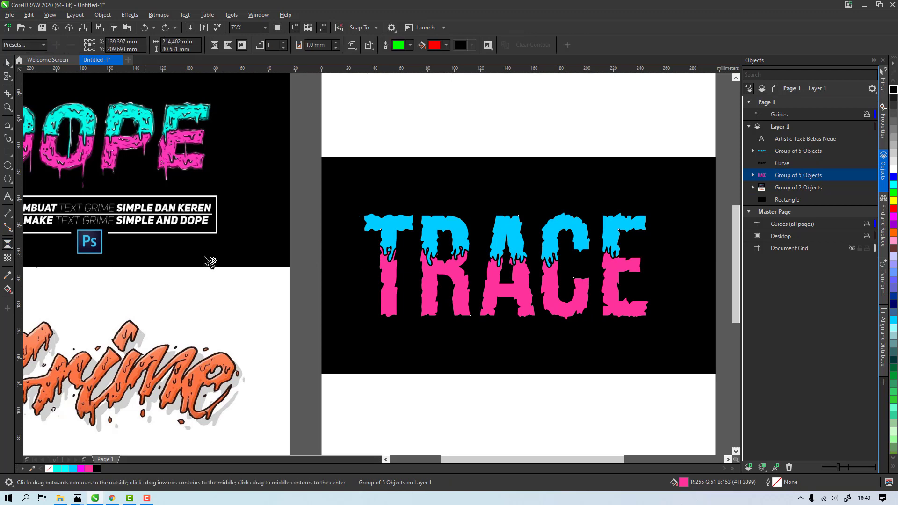
pyautogui.moveTo(445, 321); pyautogui.dragTo(453, 326)
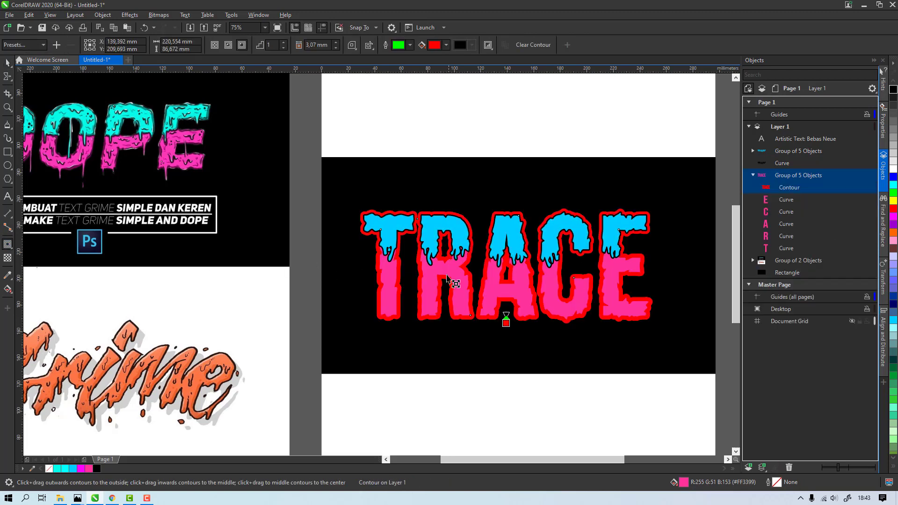
pyautogui.write('1,3')
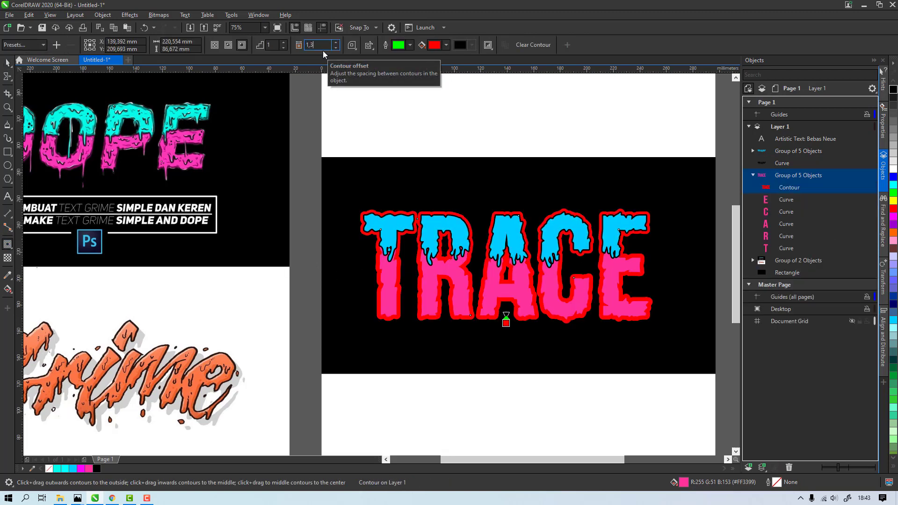
pyautogui.press('Return')
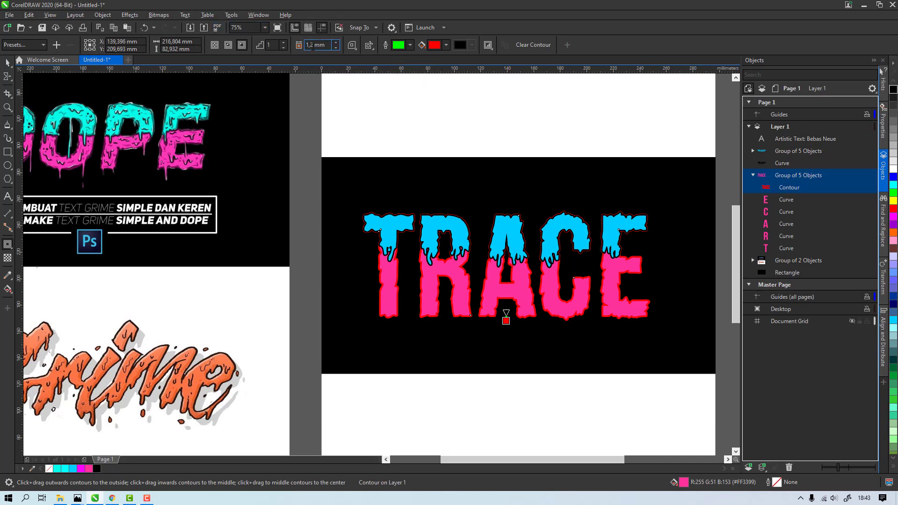
pyautogui.moveTo(312, 47); pyautogui.dragTo(281, 46)
pyautogui.write('1')
pyautogui.press('Return')
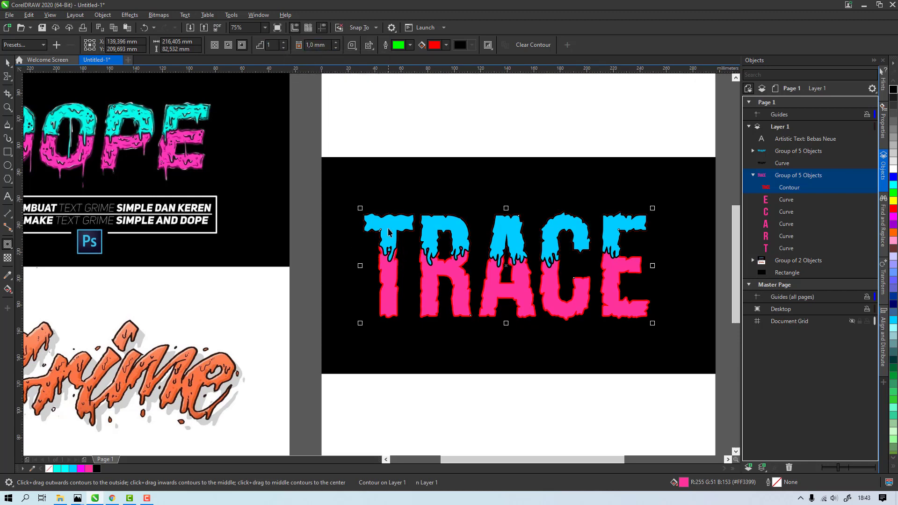
# Step: Break the contour apart from the pink letter group and fill the separated curve black
pyautogui.hotkey('ctrl', 'k')
pyautogui.click(753, 176)
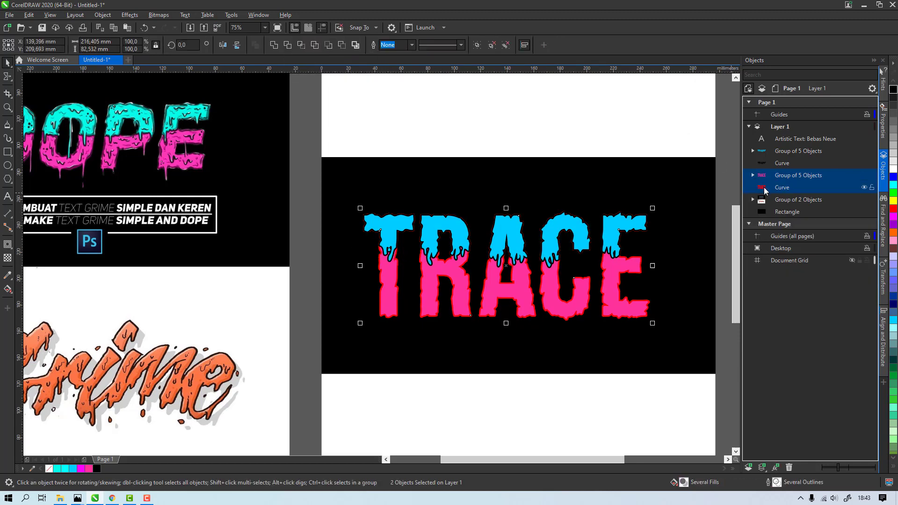
pyautogui.click(781, 189)
pyautogui.click(894, 89)
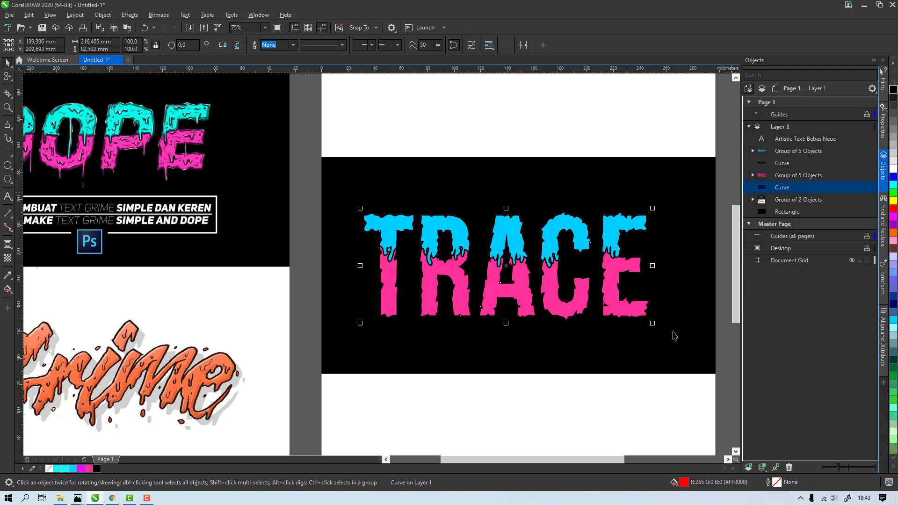
# Step: Select all the TRACE parts and examine the black outlines along the drip edges up close
pyautogui.moveTo(688, 398); pyautogui.dragTo(367, 210)
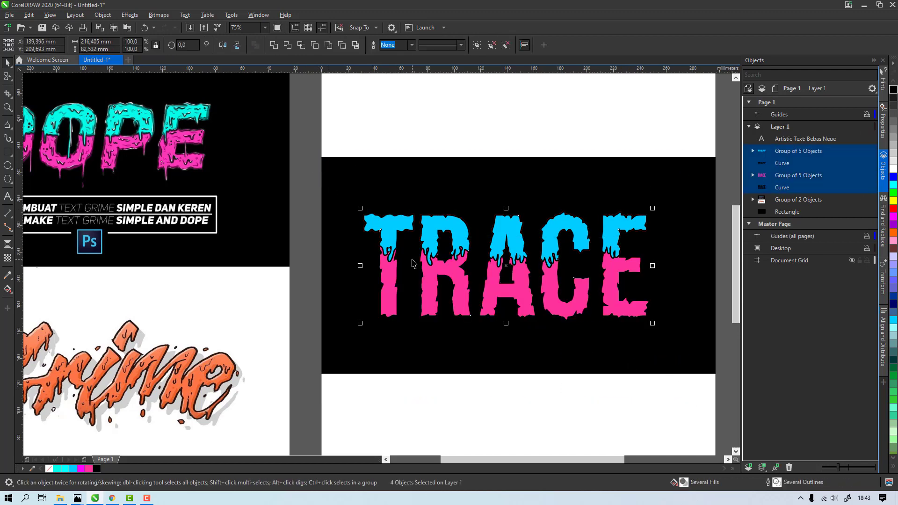
pyautogui.scroll(2, 420, 257)
pyautogui.scroll(-2, 395, 272)
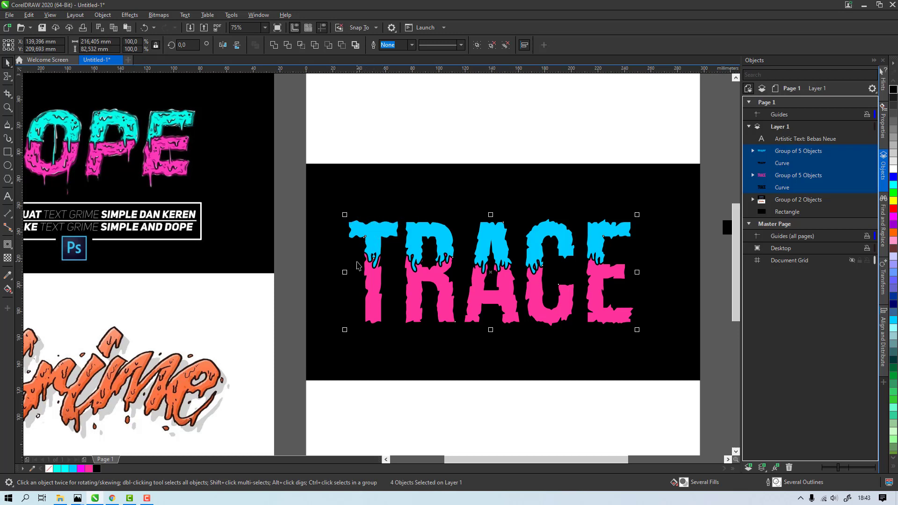
pyautogui.scroll(2, 358, 266)
pyautogui.scroll(-2, 387, 252)
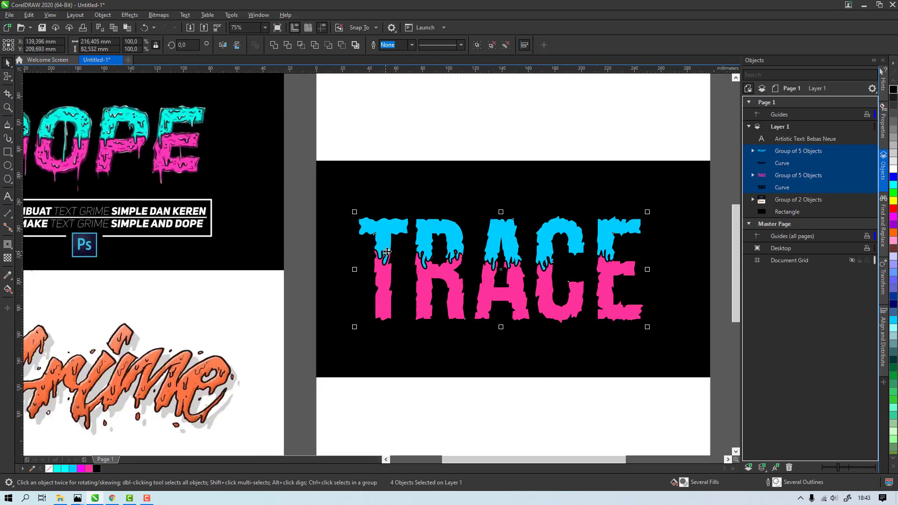
pyautogui.scroll(2, 387, 252)
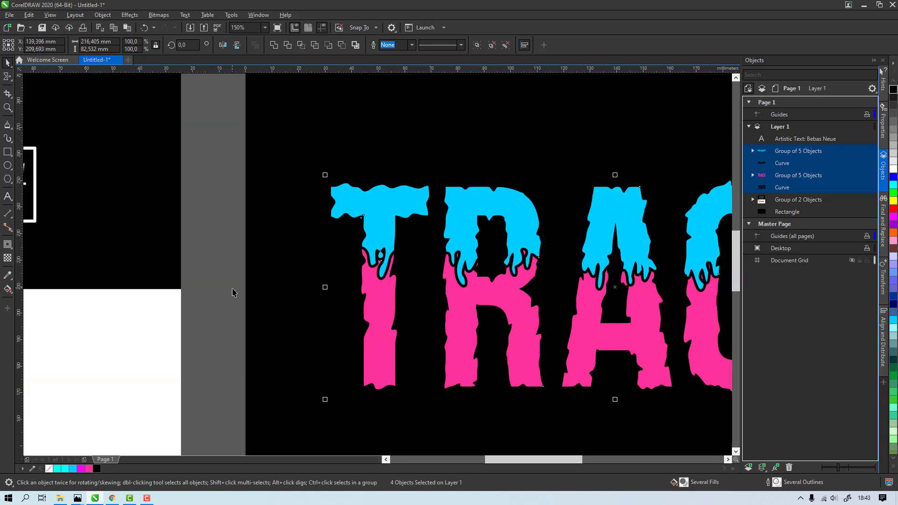
pyautogui.click(232, 292)
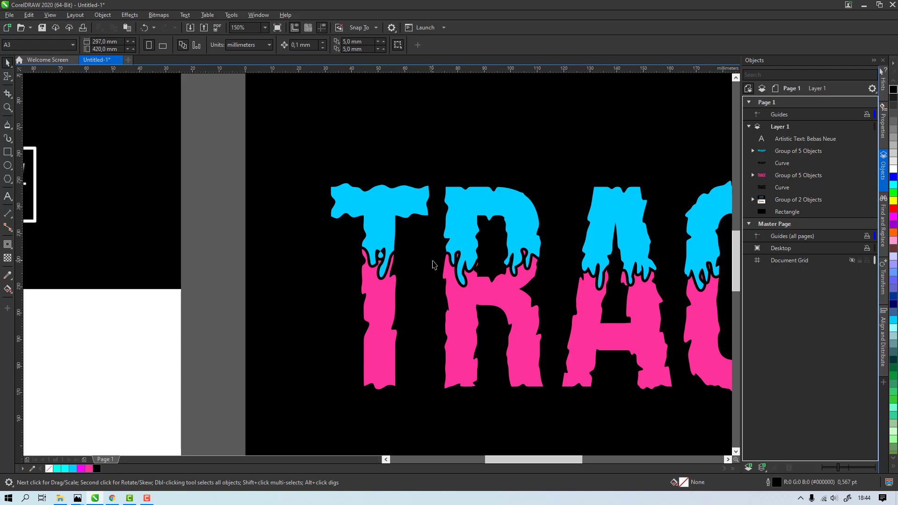
# Step: Activate the B-Spline tool and set the default graphic outline to Hairline width in green (#00FF00)
pyautogui.click(9, 126)
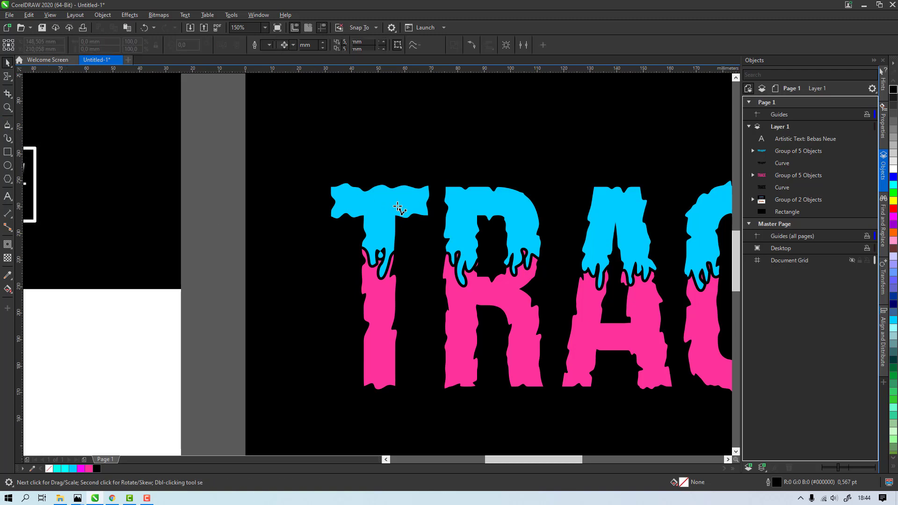
pyautogui.scroll(2, 394, 210)
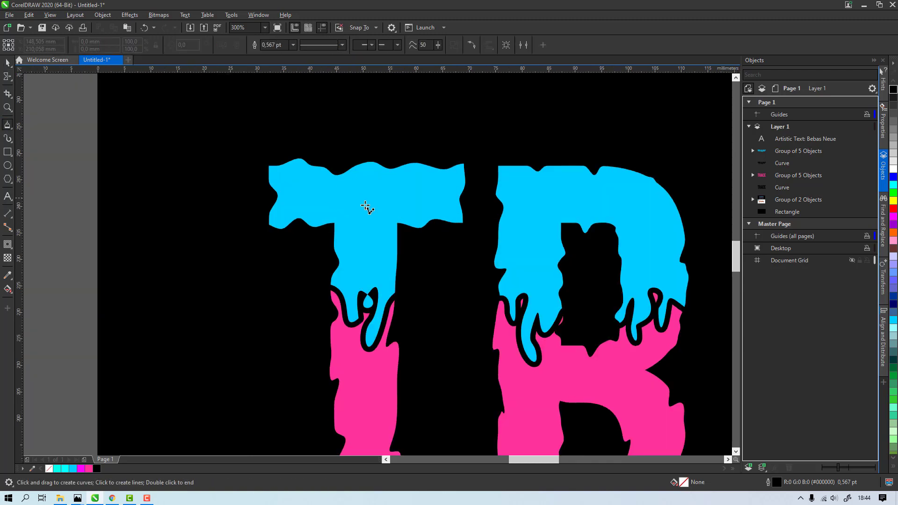
pyautogui.scroll(-4, 345, 207)
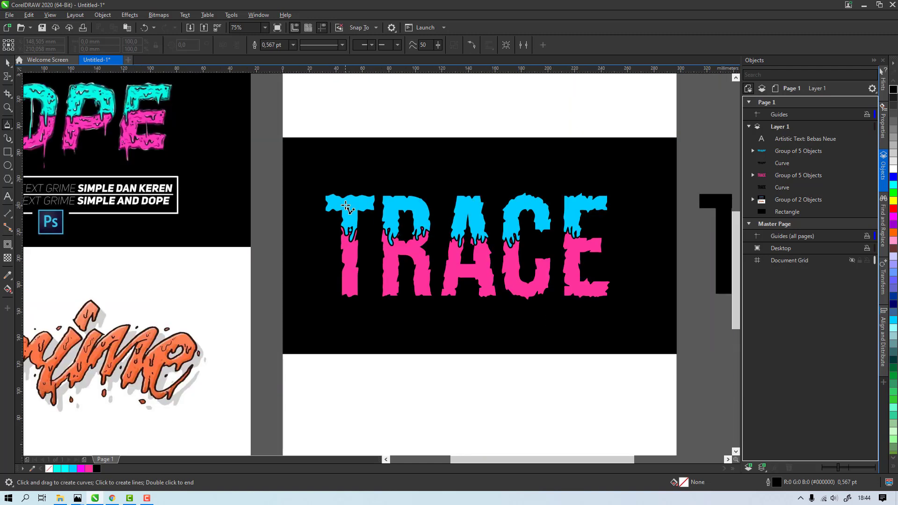
pyautogui.scroll(4, 239, 192)
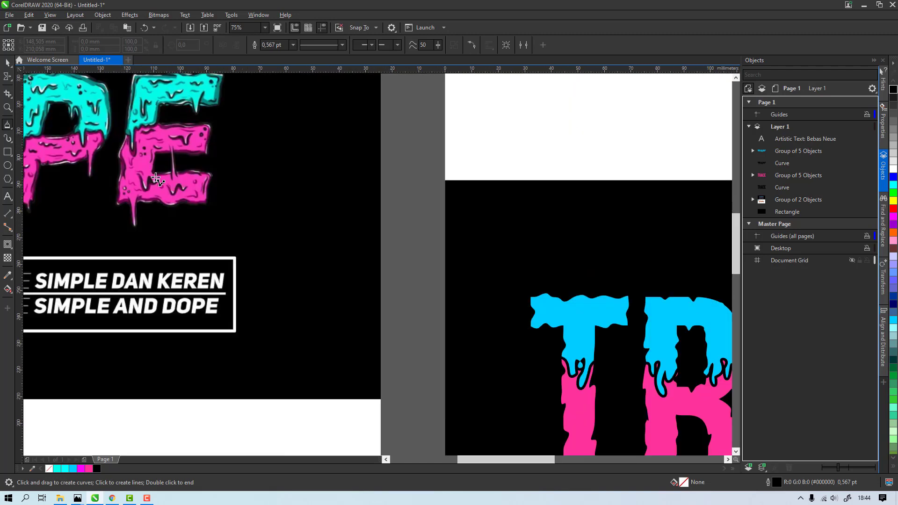
pyautogui.scroll(-4, 214, 157)
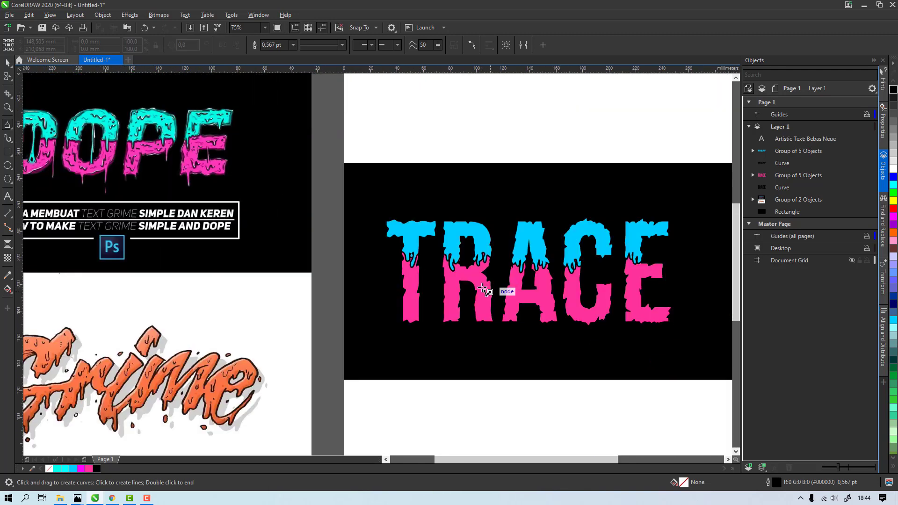
pyautogui.scroll(2, 477, 265)
pyautogui.scroll(2, 477, 265)
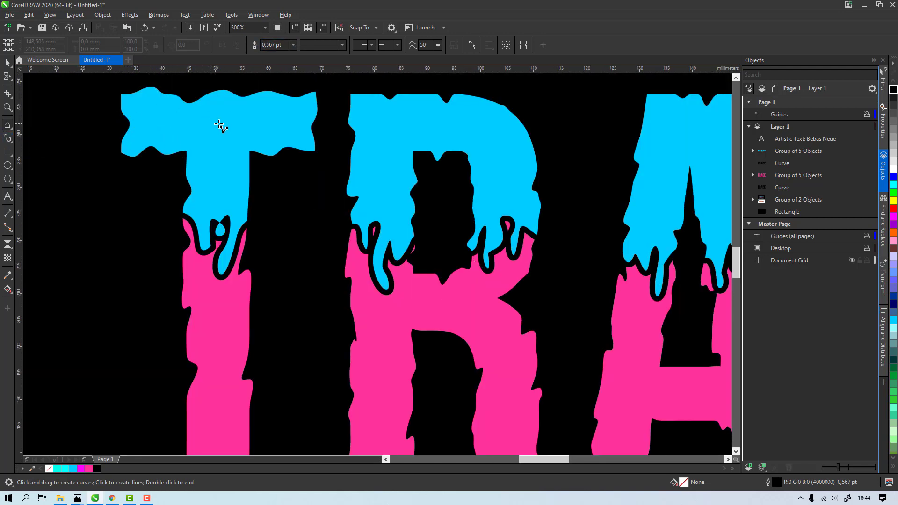
pyautogui.click(293, 45)
pyautogui.click(284, 63)
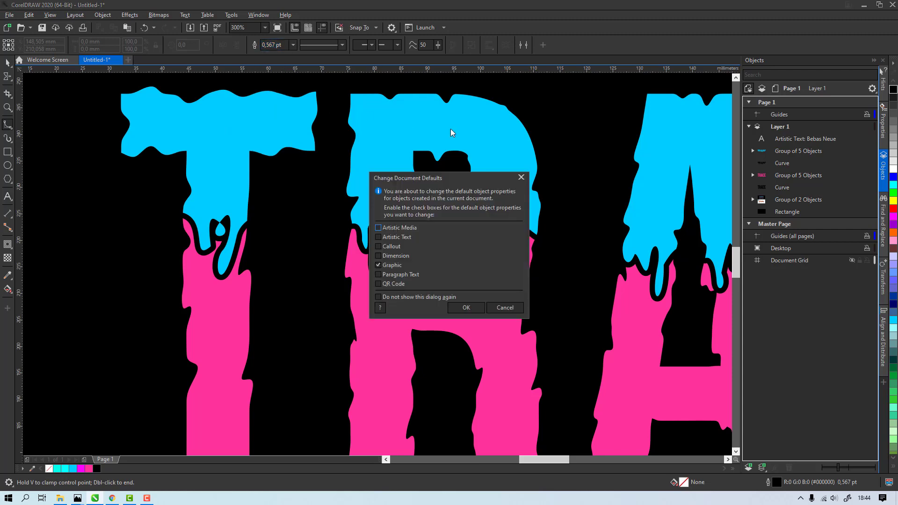
pyautogui.click(464, 307)
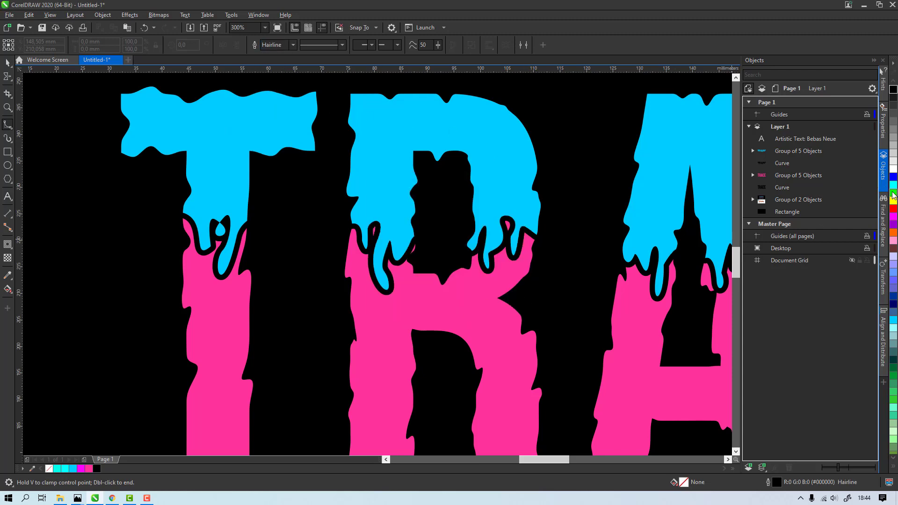
pyautogui.rightClick(891, 193)
pyautogui.click(465, 307)
# Step: Draw a green B-spline drip curve about 6.2 mm wide and high where the T's crossbar meets its stem
pyautogui.scroll(-4, 403, 244)
pyautogui.scroll(4, 381, 188)
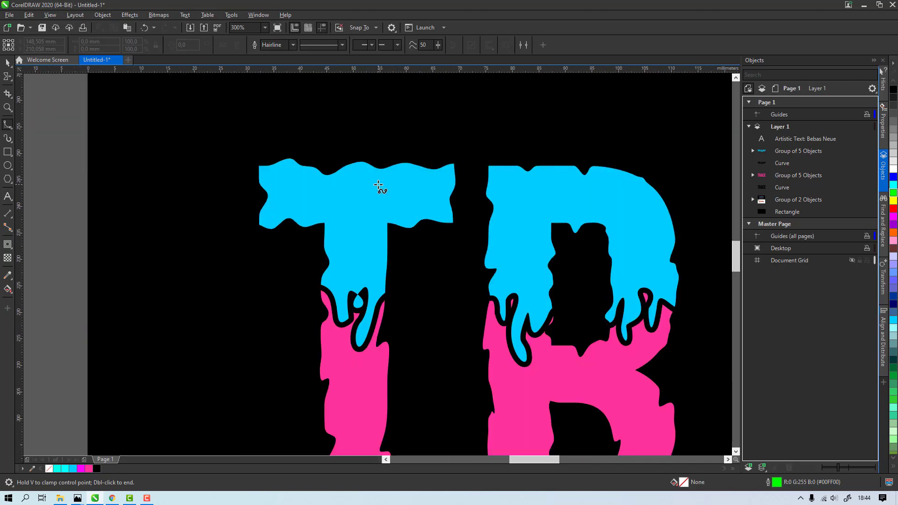
pyautogui.click(329, 211)
pyautogui.click(341, 206)
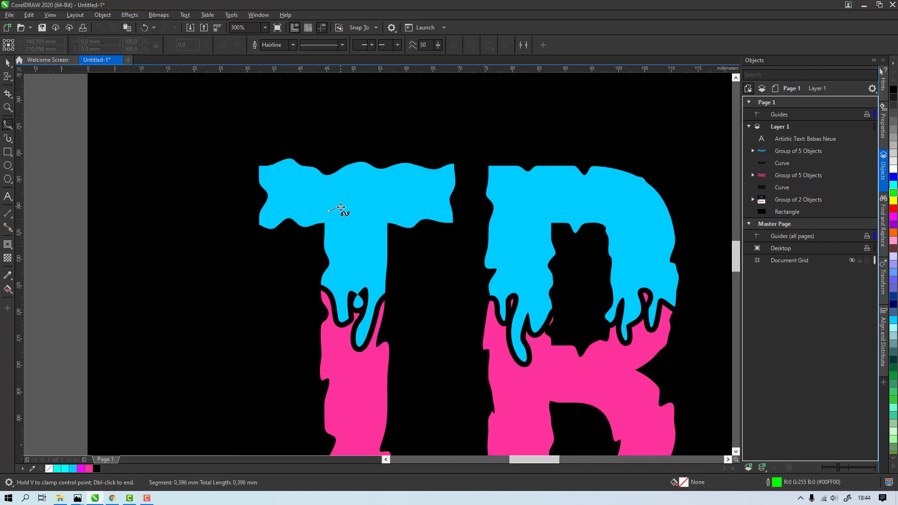
pyautogui.click(344, 245)
pyautogui.click(339, 228)
pyautogui.doubleClick(363, 207)
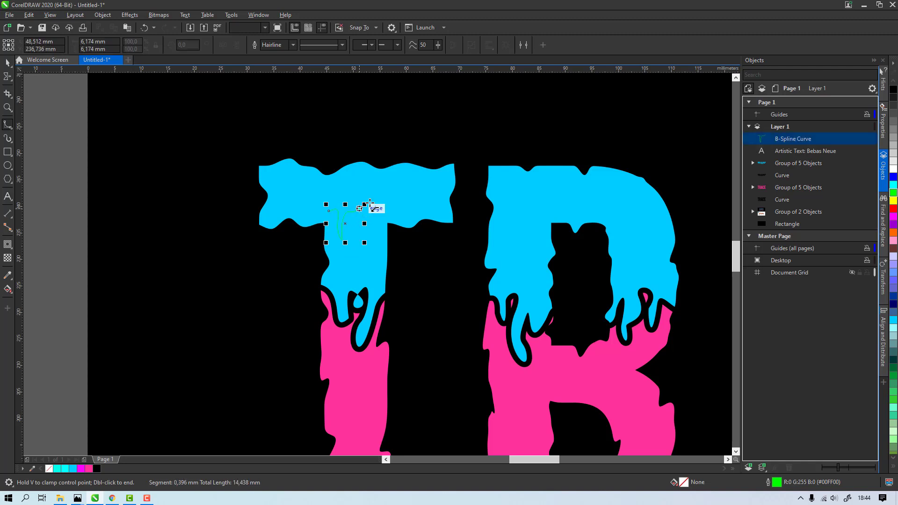
# Step: Draw a drip-shaped B-spline about 8.4 mm wide and 4.8 mm high on the T's right arm
pyautogui.click(388, 185)
pyautogui.click(388, 195)
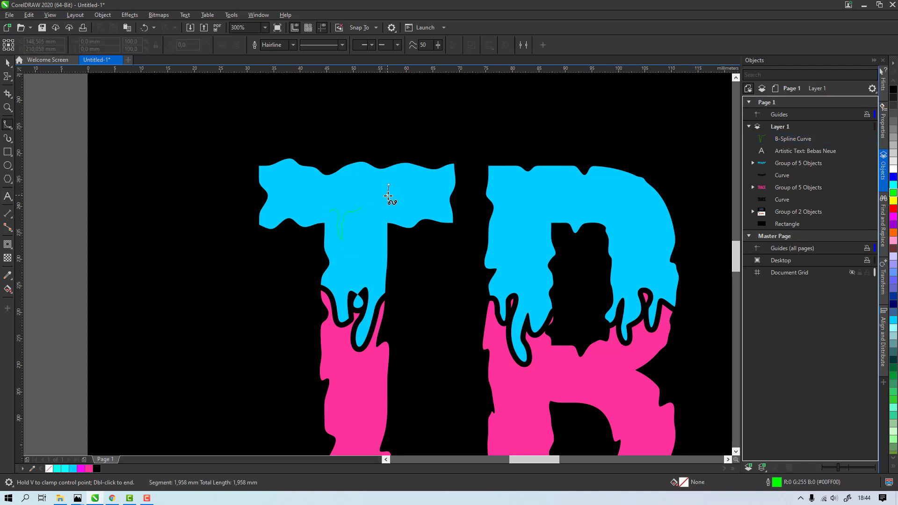
pyautogui.click(421, 191)
pyautogui.doubleClick(434, 187)
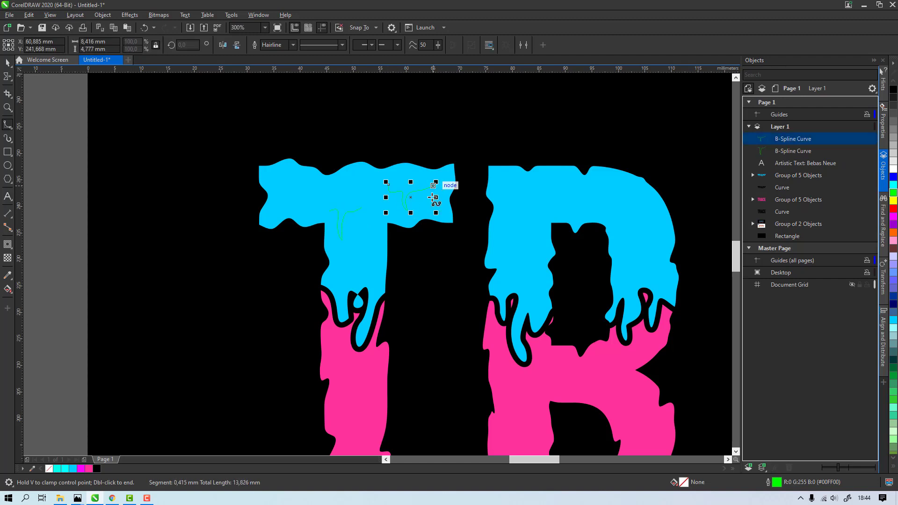
# Step: Draw two drip curves on the T's stem, about 3.8 × 5.2 mm near its right edge and about 4.2 × 6.2 mm near its left edge
pyautogui.click(377, 249)
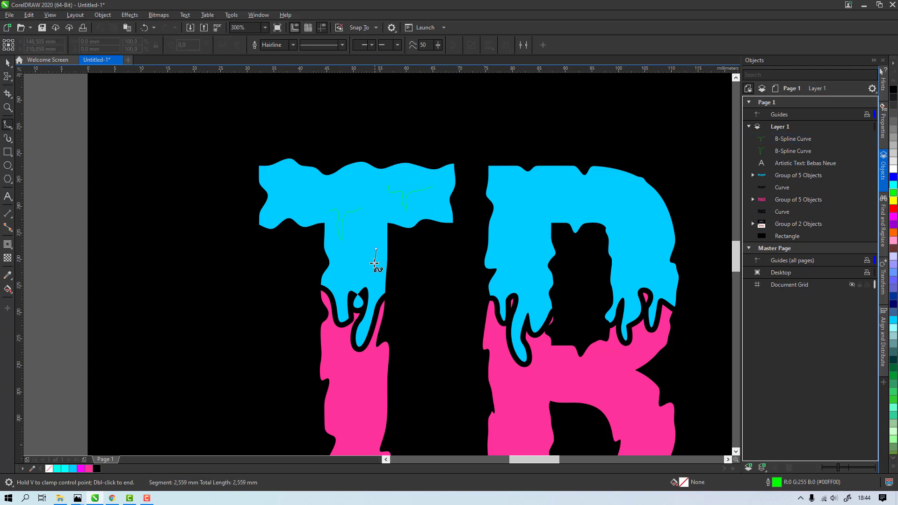
pyautogui.click(373, 276)
pyautogui.doubleClick(357, 246)
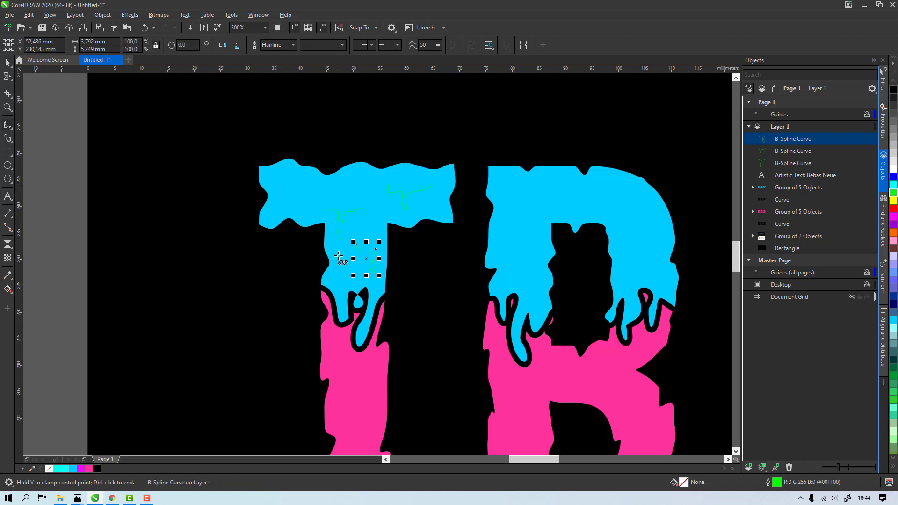
pyautogui.click(339, 255)
pyautogui.click(339, 291)
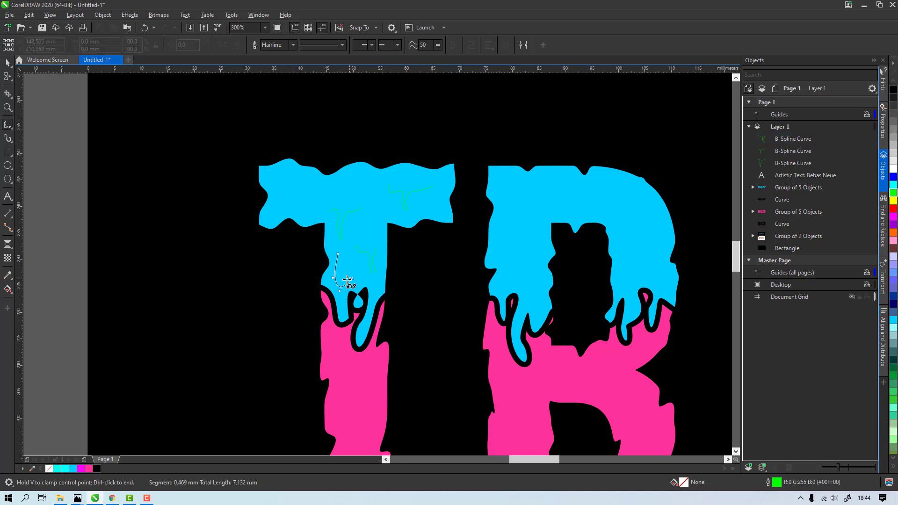
pyautogui.click(351, 278)
pyautogui.doubleClick(358, 267)
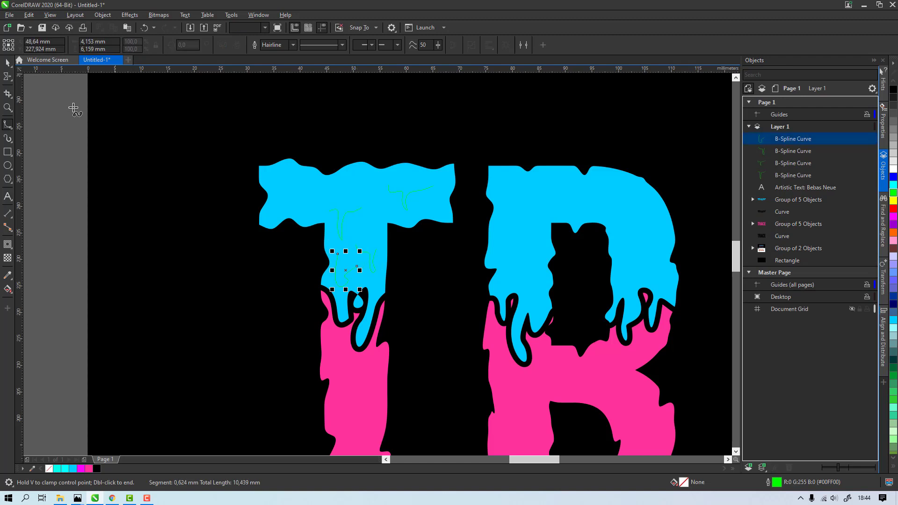
# Step: Reshape the drip curve near the stem's left edge with the Shape tool into a smaller, narrow V by moving its control points
pyautogui.click(13, 81)
pyautogui.click(12, 81)
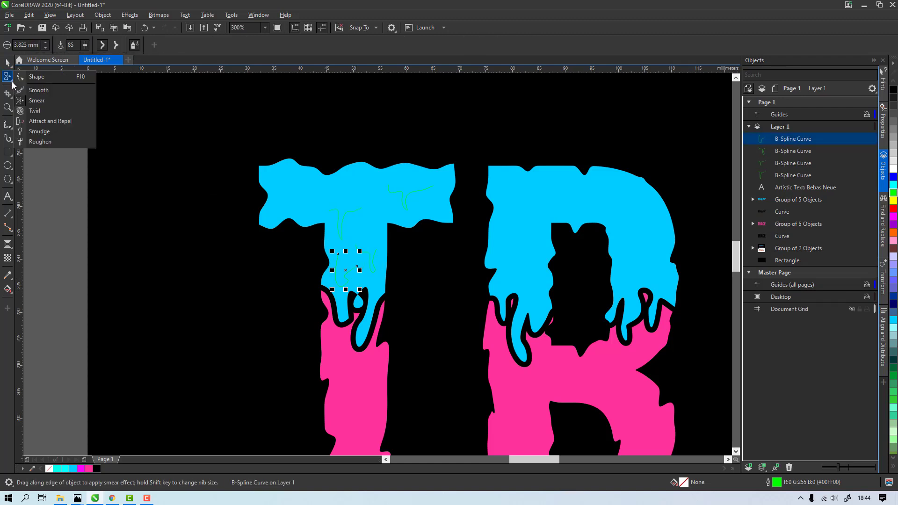
pyautogui.click(20, 89)
pyautogui.click(12, 81)
pyautogui.click(37, 77)
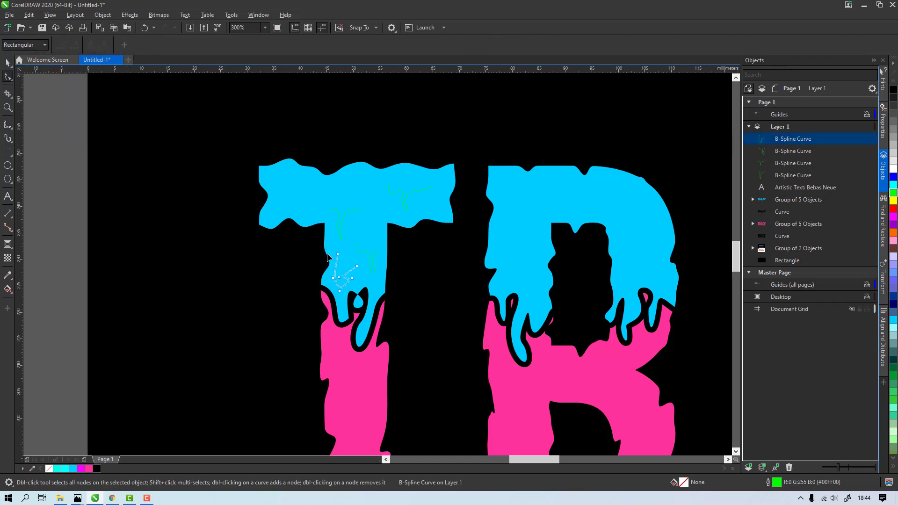
pyautogui.moveTo(338, 256); pyautogui.dragTo(342, 287)
pyautogui.click(340, 278)
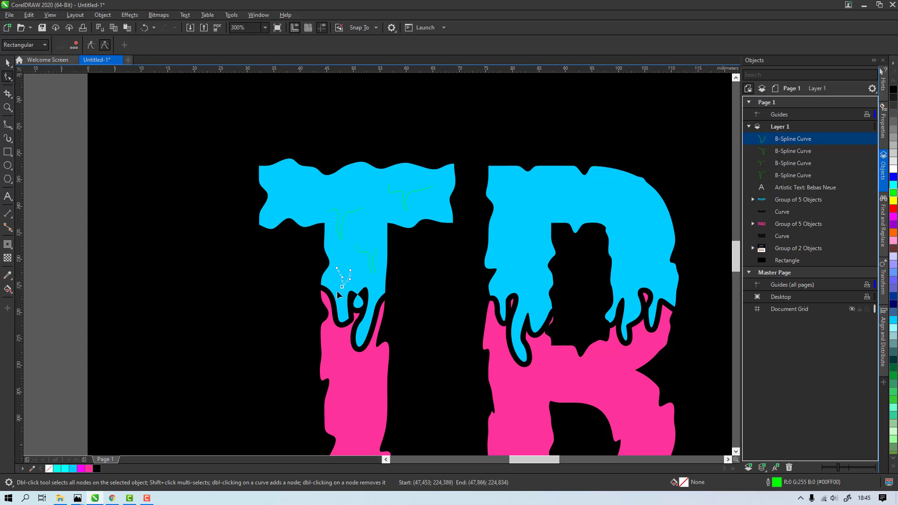
# Step: Draw a small B-spline drip about 5.1 mm wide and 2.9 mm high on the T's left arm
pyautogui.click(8, 126)
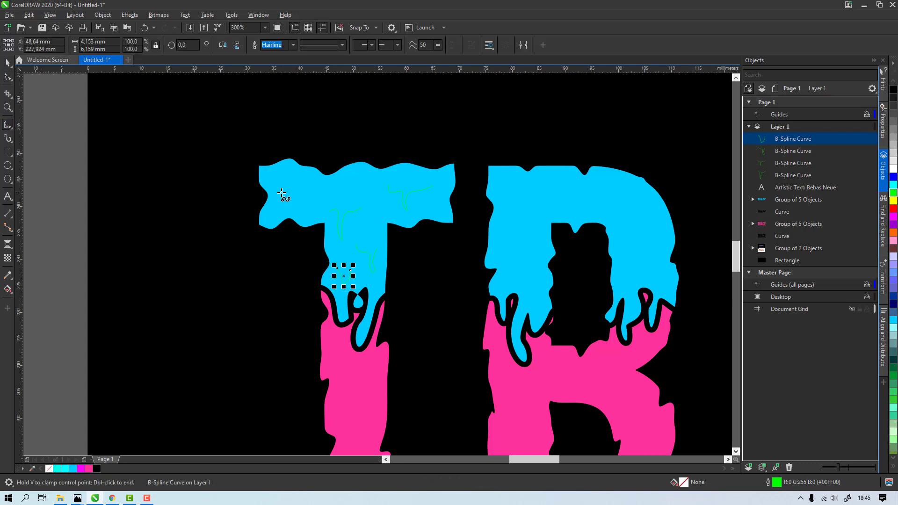
pyautogui.click(278, 192)
pyautogui.click(288, 187)
pyautogui.click(281, 203)
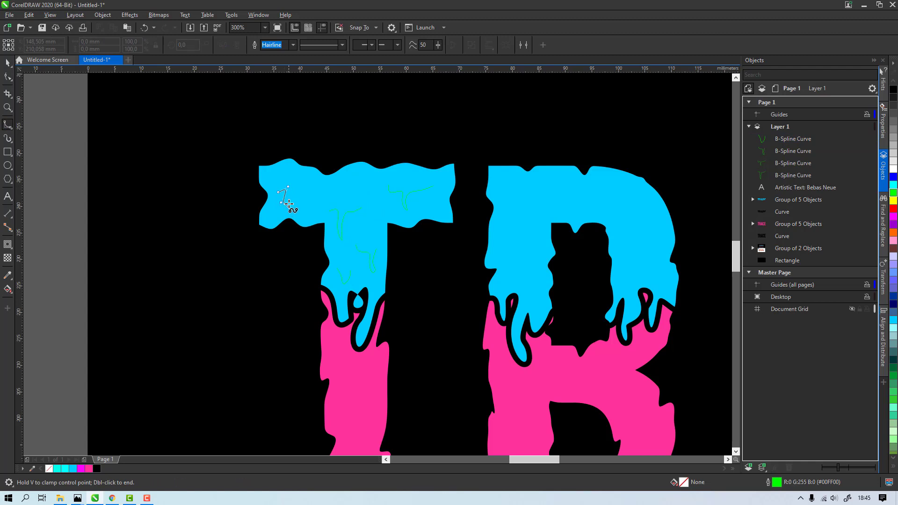
pyautogui.click(288, 206)
pyautogui.click(289, 191)
pyautogui.doubleClick(305, 189)
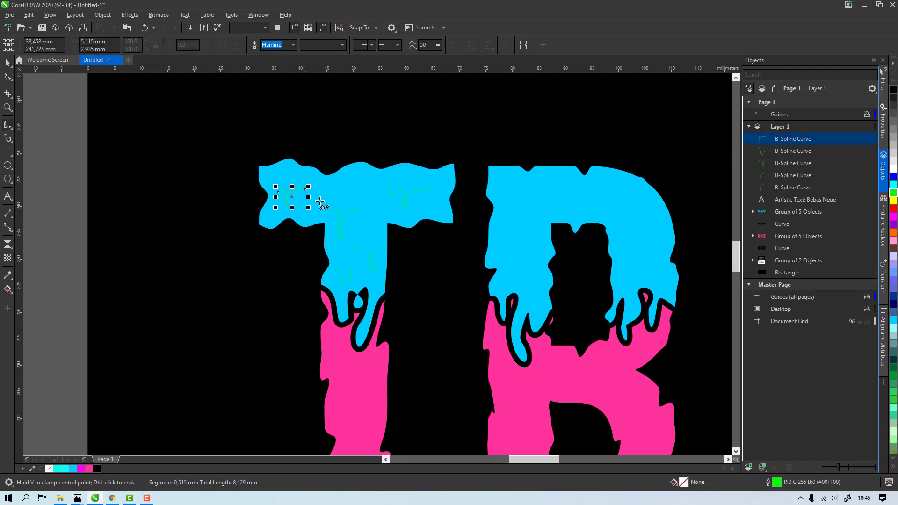
# Step: Draw two shallow wavy curves on the T's crossbar, about 8.7 × 1.3 mm along its upper edge and about 4.9 × 1.2 mm left of the stem drip
pyautogui.click(349, 174)
pyautogui.click(354, 179)
pyautogui.click(365, 176)
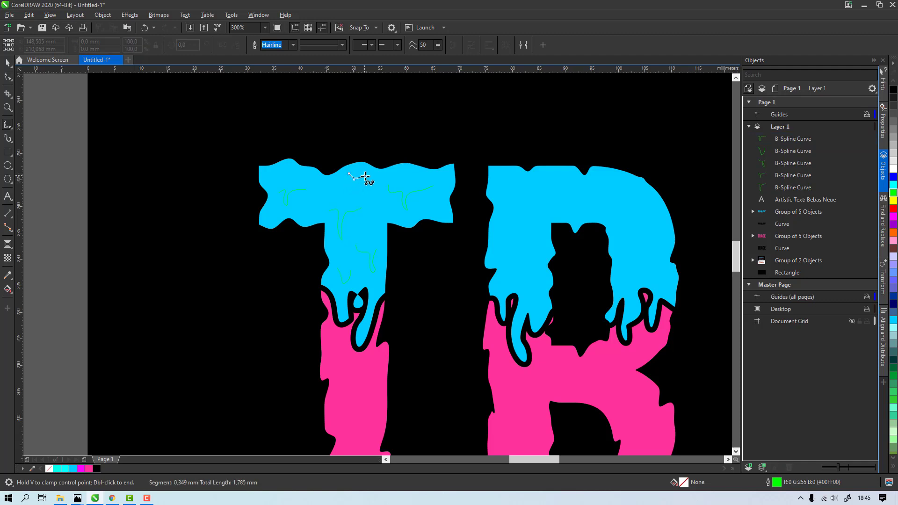
pyautogui.click(368, 182)
pyautogui.doubleClick(396, 176)
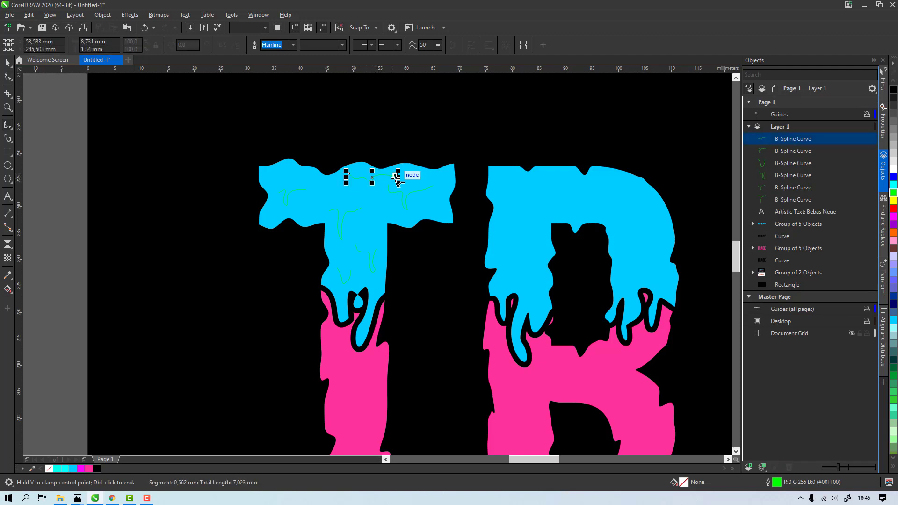
pyautogui.click(305, 207)
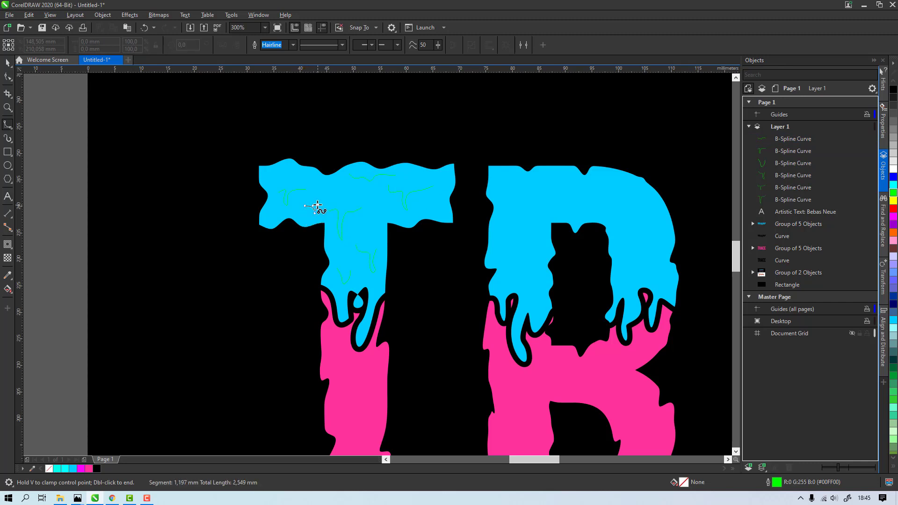
pyautogui.doubleClick(333, 207)
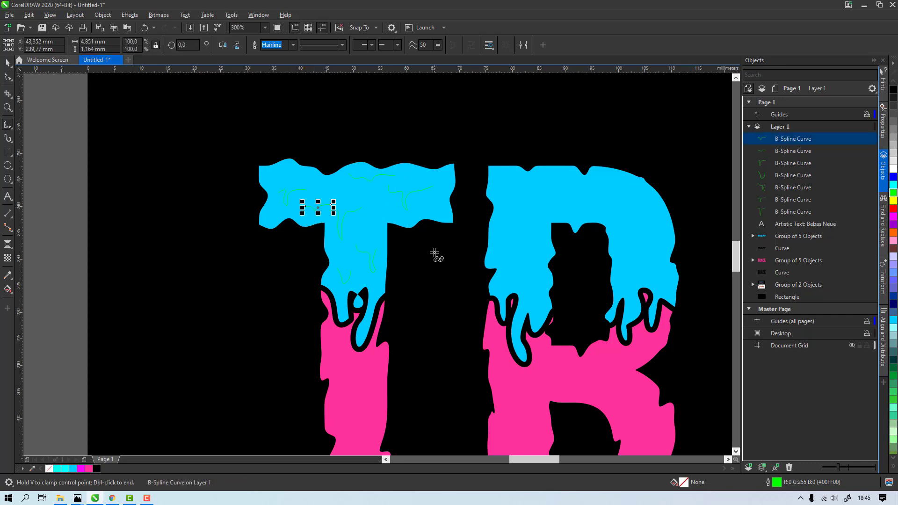
pyautogui.hscroll(3, 412, 237)
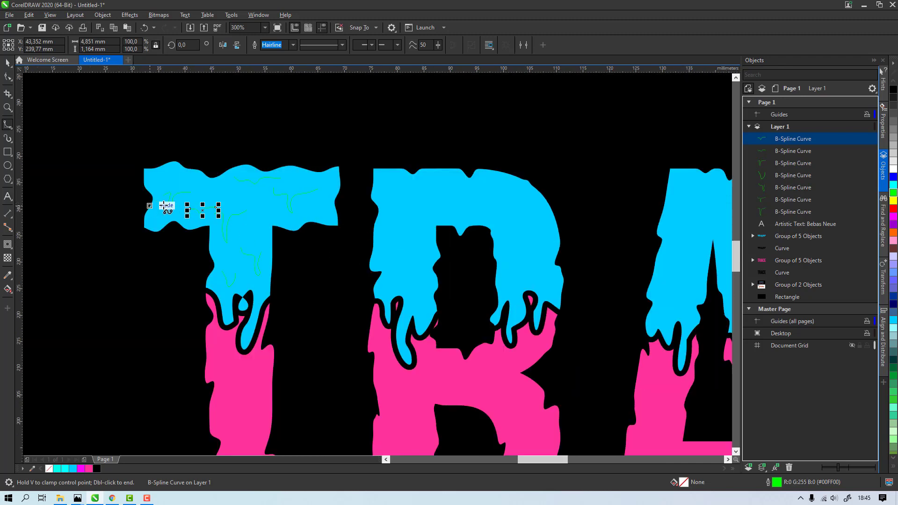
pyautogui.press('space')
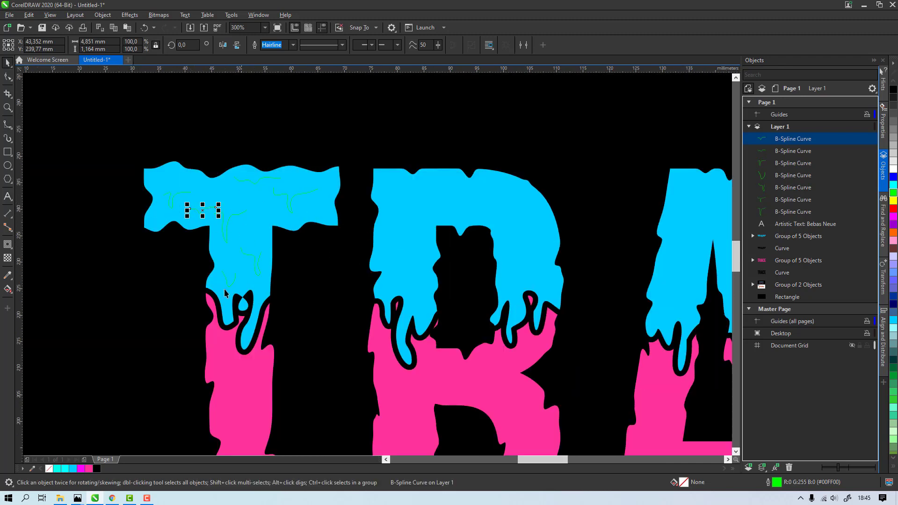
# Step: Draw a narrow B-spline drip curve halfway down the blue part of the R's left stem
pyautogui.click(7, 125)
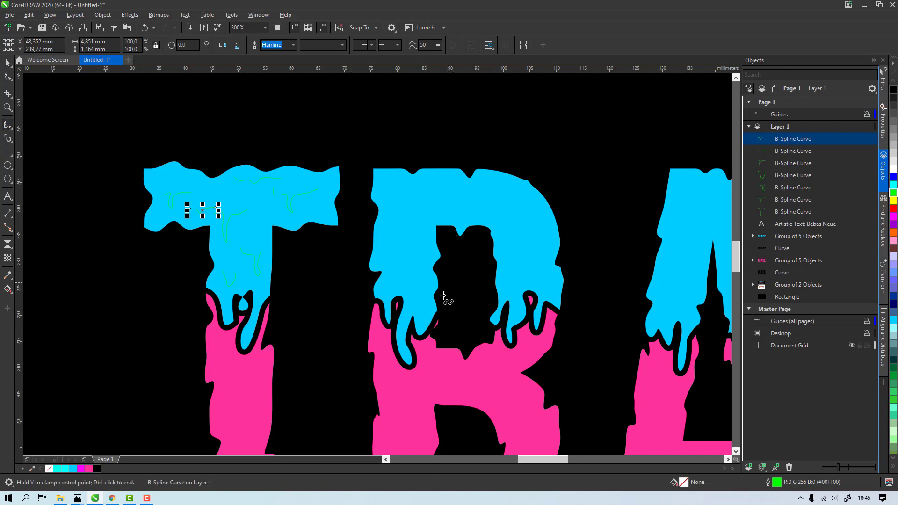
pyautogui.click(408, 249)
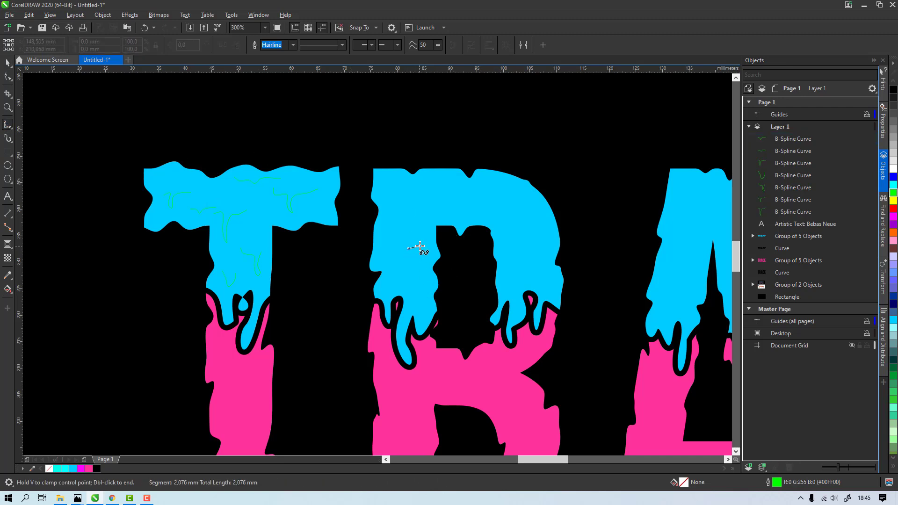
pyautogui.click(420, 245)
pyautogui.click(410, 275)
pyautogui.click(421, 272)
pyautogui.click(422, 251)
pyautogui.doubleClick(431, 246)
# Step: Draw a short B-spline drip curve across the R's left stem, level with the top of the counter
pyautogui.click(389, 216)
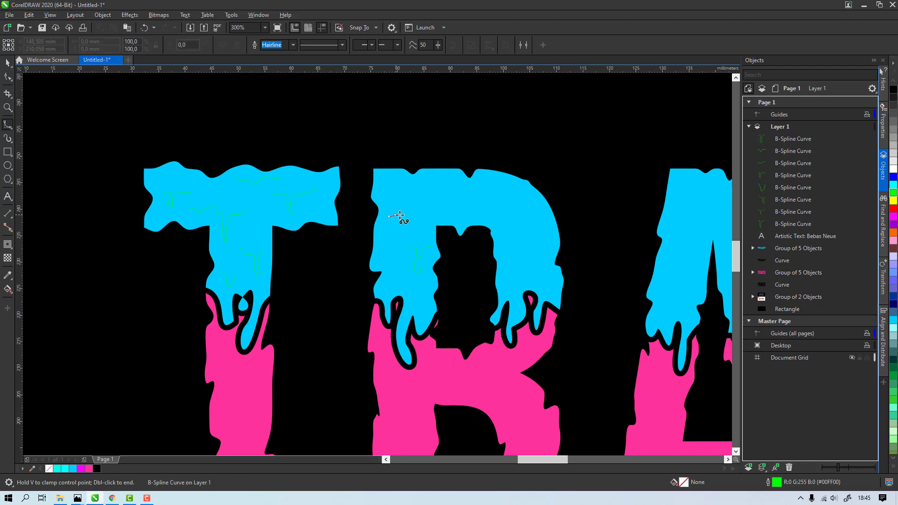
pyautogui.click(405, 213)
pyautogui.click(401, 223)
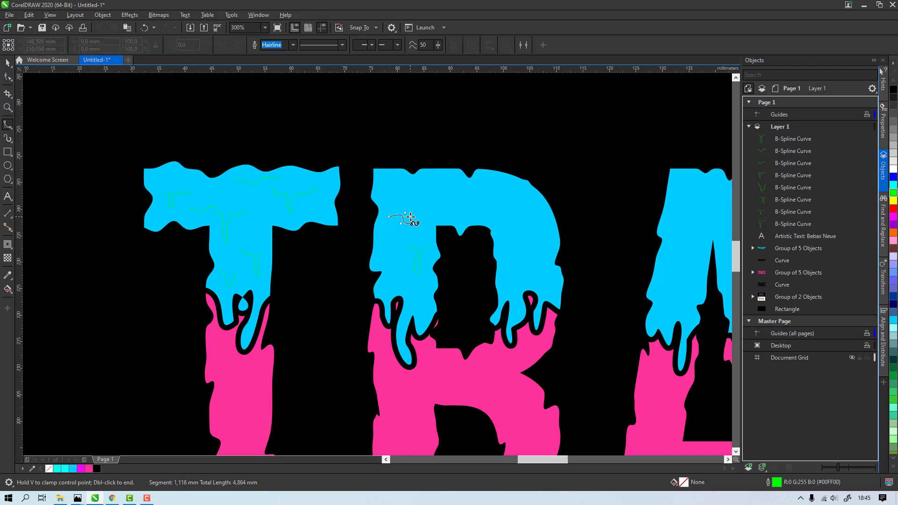
pyautogui.doubleClick(437, 217)
# Step: Draw a B-spline drip curve about 11.5 mm wide and 2.1 mm high along the top of the R's bowl
pyautogui.click(465, 199)
pyautogui.click(502, 195)
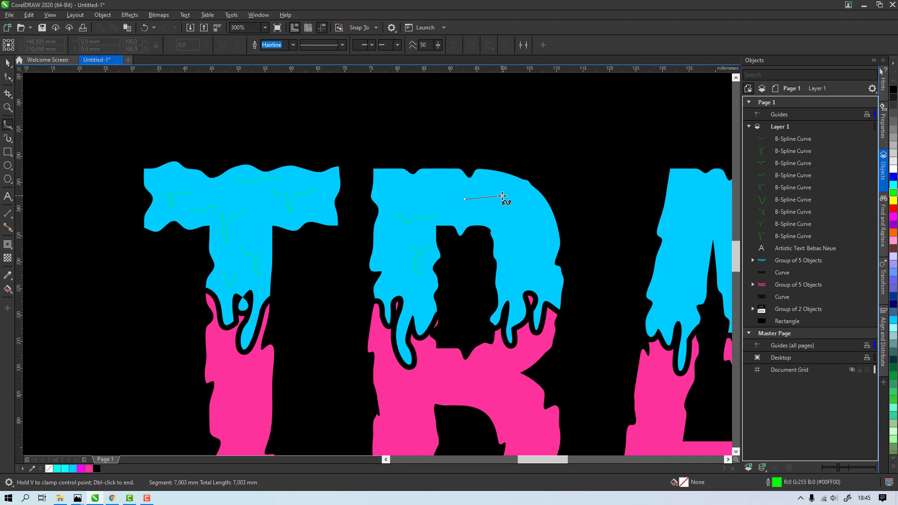
pyautogui.click(501, 209)
pyautogui.click(511, 209)
pyautogui.click(506, 199)
pyautogui.doubleClick(527, 200)
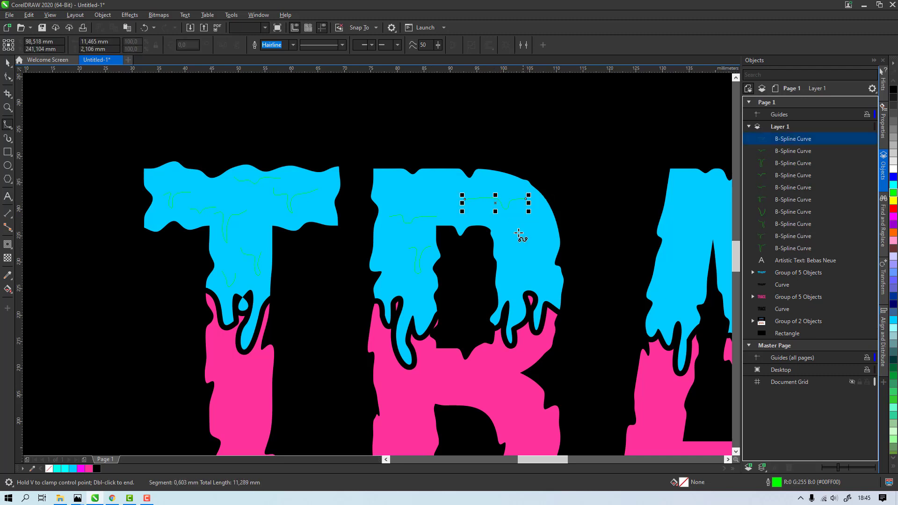
# Step: Draw a B-spline drip curve about 8.1 × 5.5 mm across the lower part of the R's bowl, right of the counter
pyautogui.click(508, 258)
pyautogui.click(511, 285)
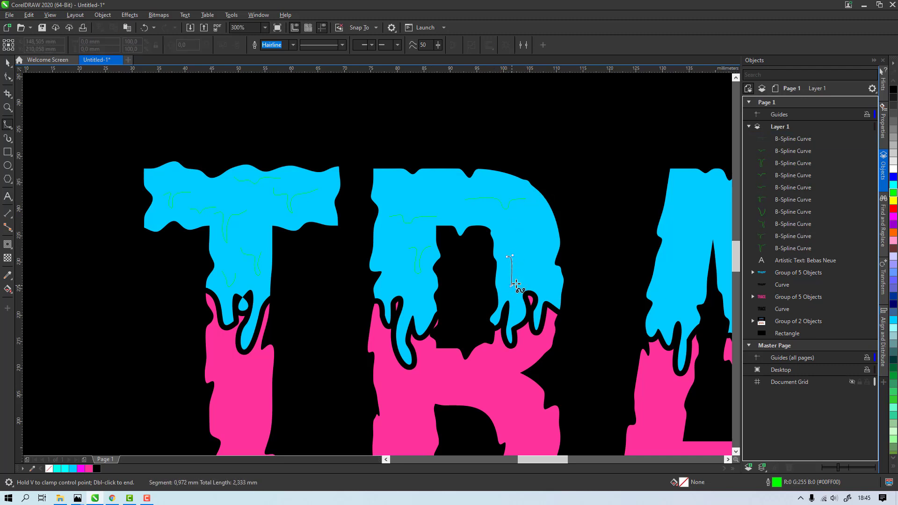
pyautogui.click(522, 280)
pyautogui.click(517, 253)
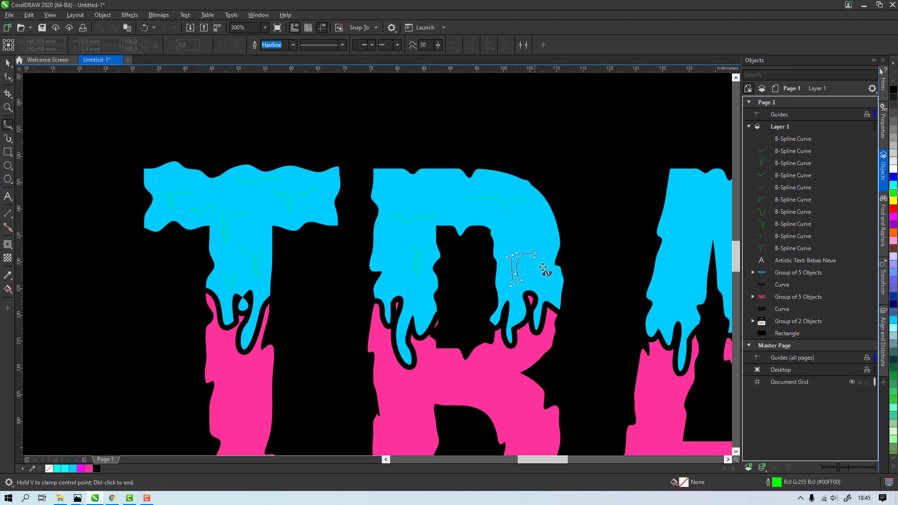
pyautogui.click(536, 254)
pyautogui.doubleClick(550, 255)
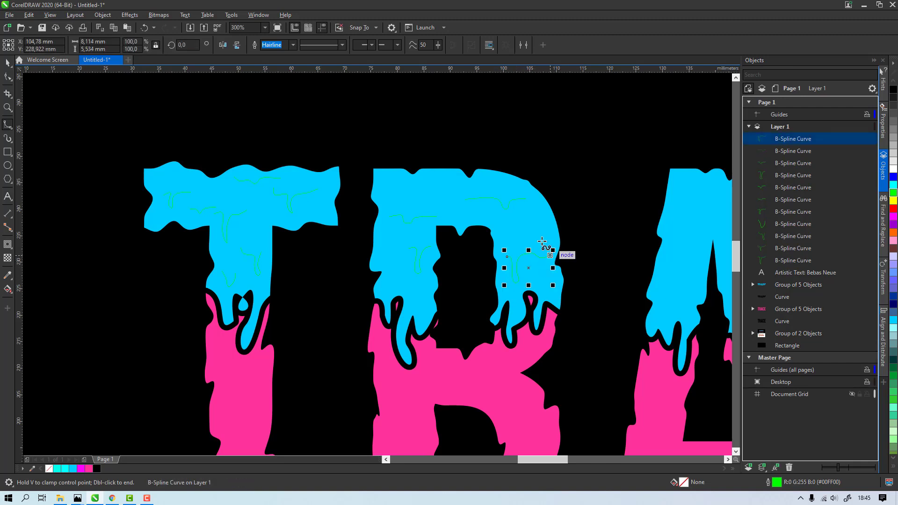
# Step: Draw a B-spline drip curve about 5.9 × 3.0 mm near the R's top edge, above the counter's left side
pyautogui.click(419, 189)
pyautogui.click(432, 186)
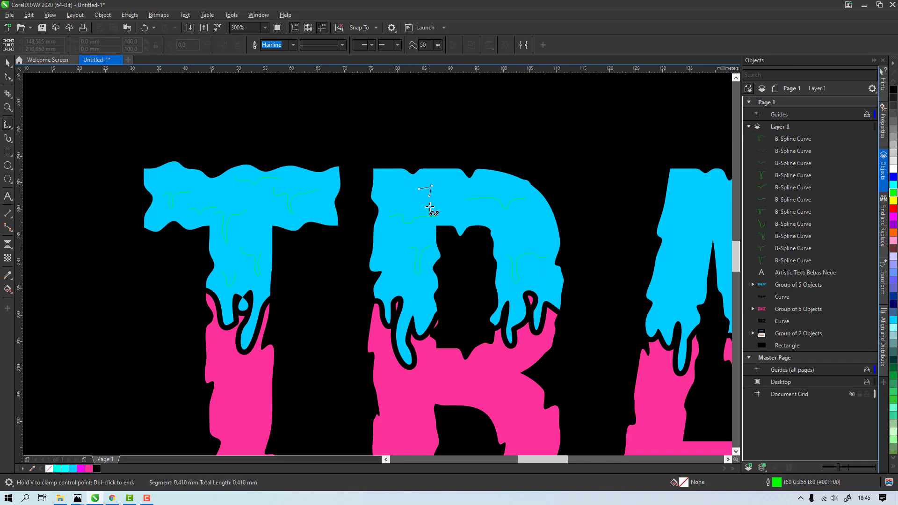
pyautogui.click(430, 206)
pyautogui.click(440, 199)
pyautogui.doubleClick(451, 189)
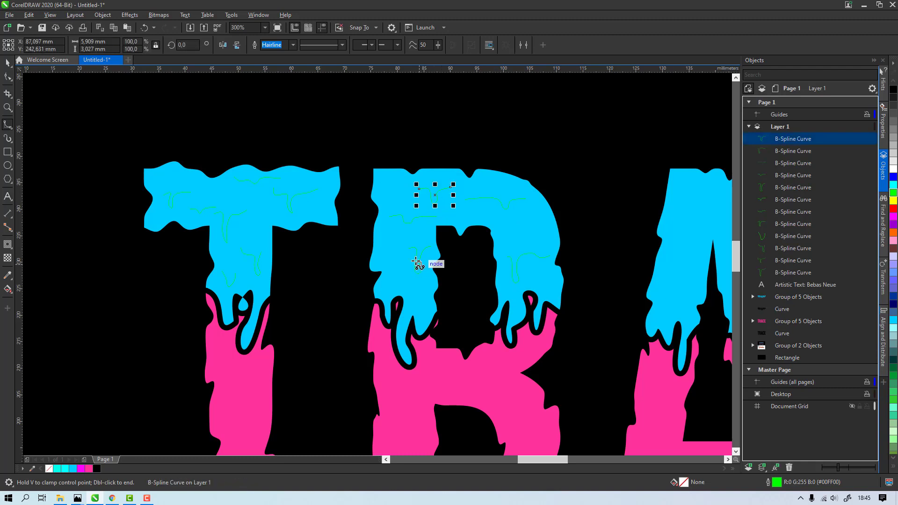
# Step: Draw a small B-spline drip curve about 3.6 × 3.3 mm at the outer edge of the R's left stem
pyautogui.click(379, 243)
pyautogui.click(382, 257)
pyautogui.click(391, 257)
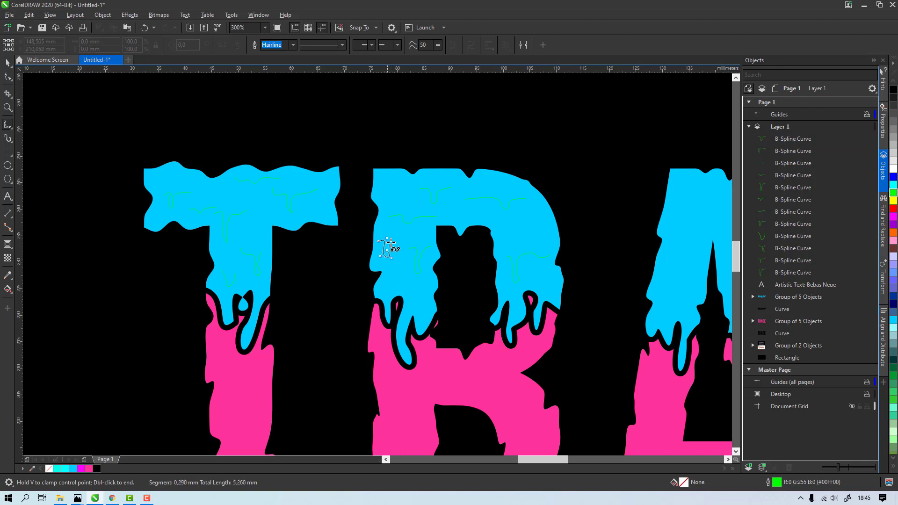
pyautogui.doubleClick(398, 241)
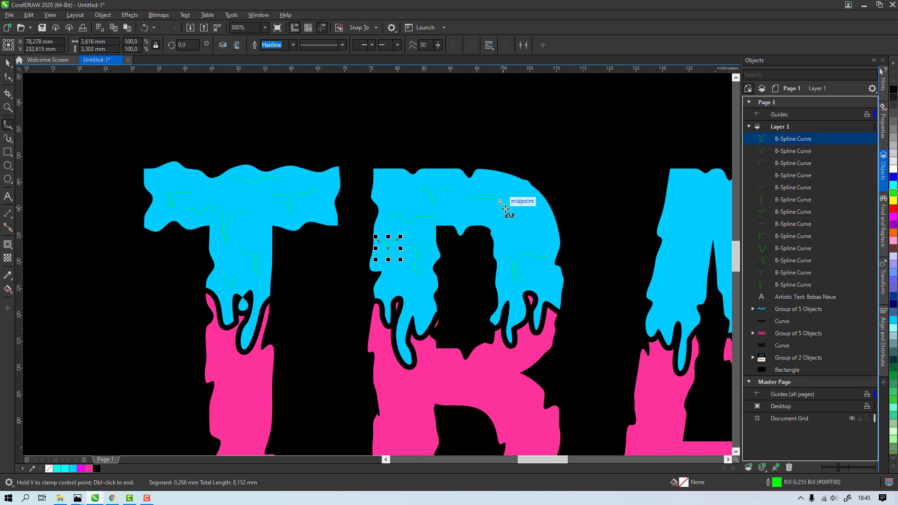
# Step: Draw a small U-shaped B-spline drip about 3.3 × 2.4 mm on the right side of the R's bowl
pyautogui.click(523, 227)
pyautogui.click(528, 238)
pyautogui.click(536, 236)
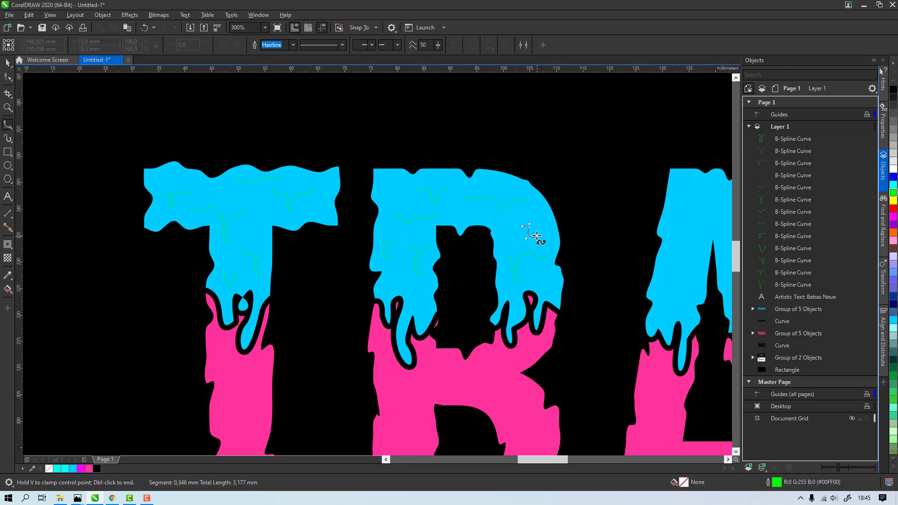
pyautogui.doubleClick(540, 224)
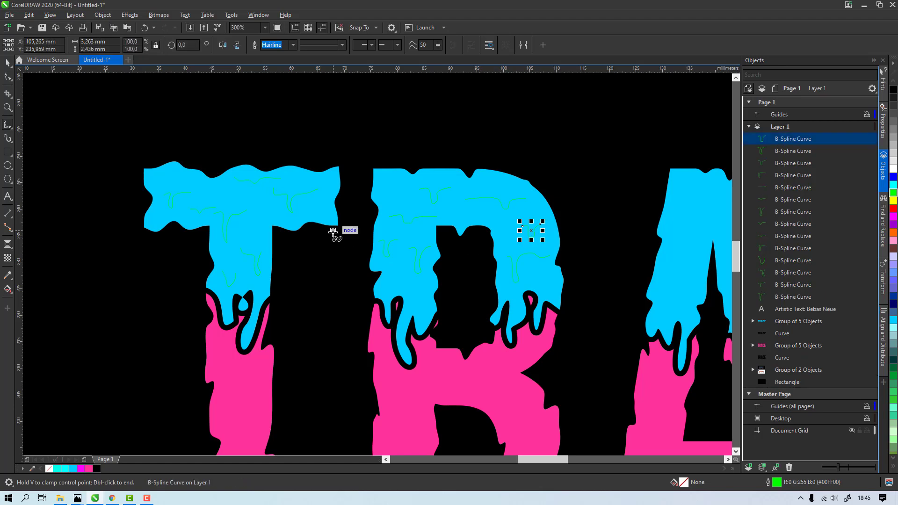
# Step: Draw two B-spline drip curves on the A's left leg, a descending one beside the counter's tip and a wide one lower down
pyautogui.scroll(-4, 337, 233)
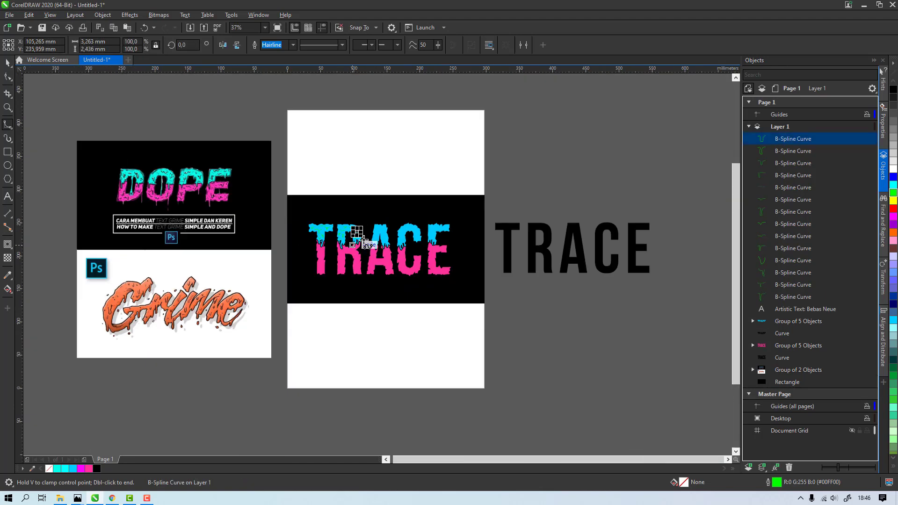
pyautogui.scroll(7, 362, 238)
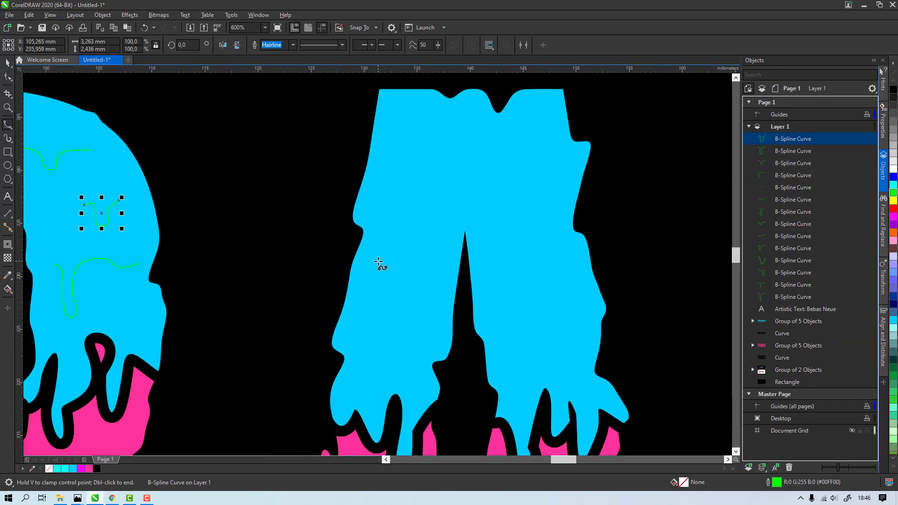
pyautogui.click(413, 226)
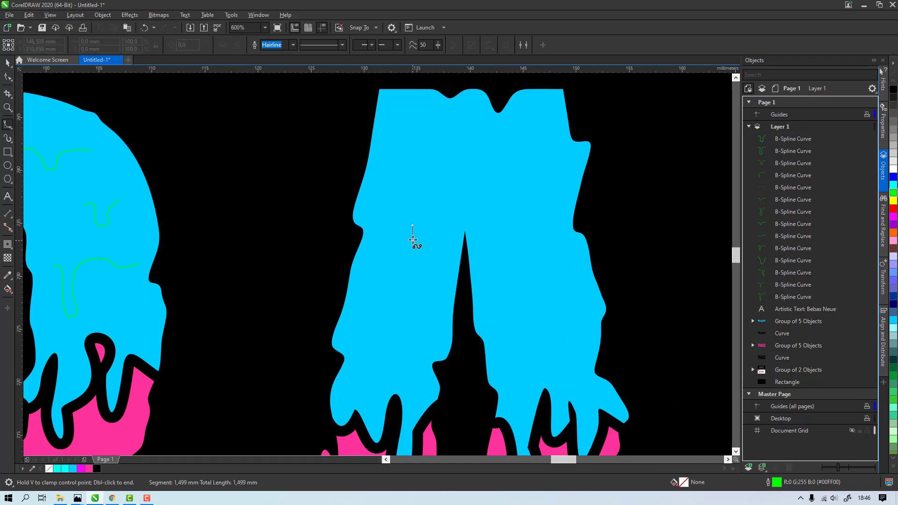
pyautogui.click(428, 265)
pyautogui.doubleClick(444, 258)
pyautogui.click(386, 308)
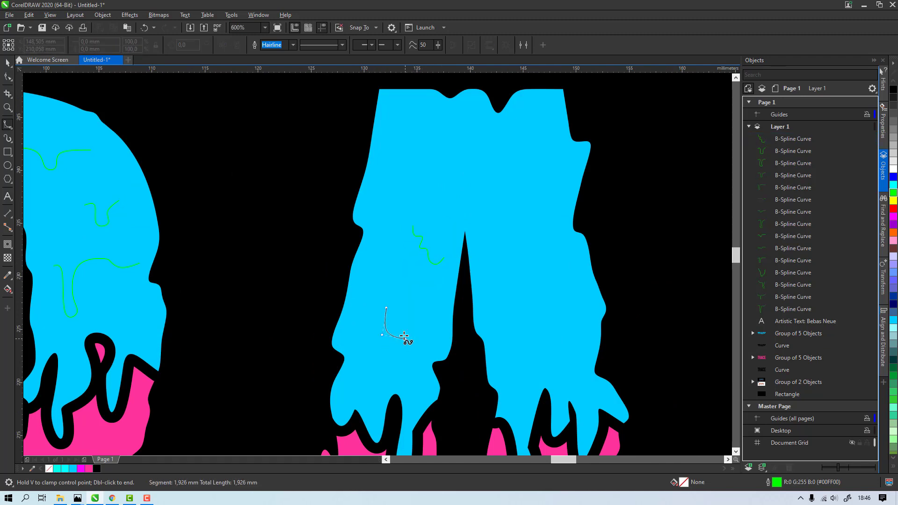
pyautogui.doubleClick(442, 328)
# Step: Draw three B-spline drip curves across the A's upper part: one at the left, one along the top edge and one at the right
pyautogui.click(398, 170)
pyautogui.doubleClick(455, 168)
pyautogui.click(441, 116)
pyautogui.click(460, 138)
pyautogui.click(514, 132)
pyautogui.doubleClick(526, 122)
pyautogui.click(538, 163)
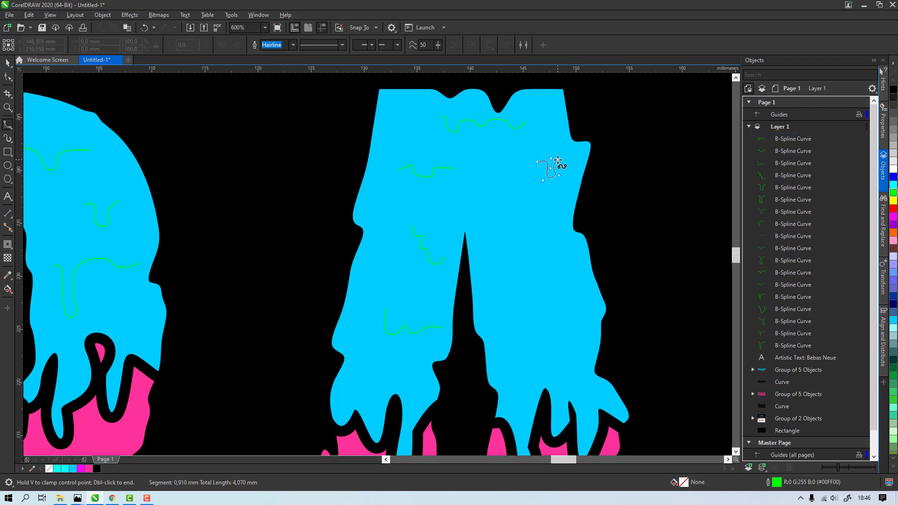
pyautogui.doubleClick(574, 158)
# Step: Draw two descending B-spline drip curves on the A's right leg and one about 3.7 × 2.0 mm above the counter's tip
pyautogui.click(494, 301)
pyautogui.doubleClick(546, 335)
pyautogui.click(524, 248)
pyautogui.doubleClick(558, 268)
pyautogui.click(467, 199)
pyautogui.doubleClick(506, 193)
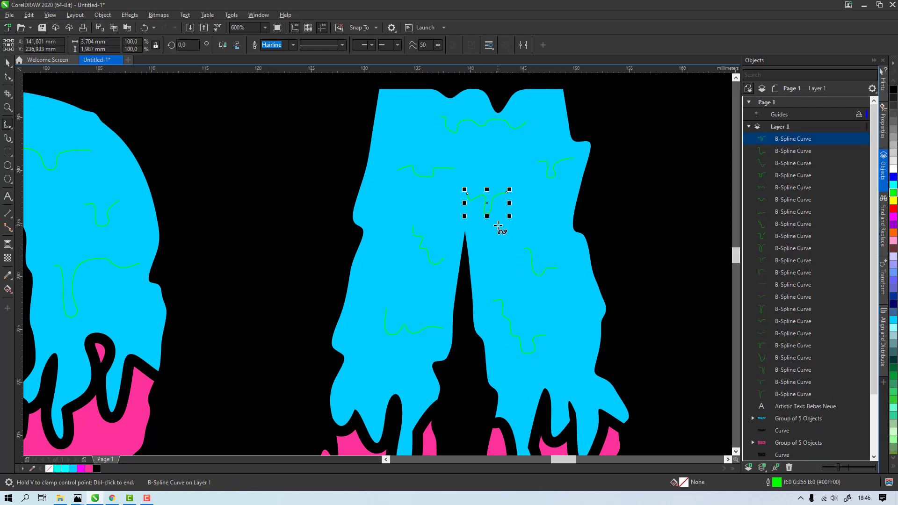
# Step: Draw three B-spline drip curves on the C: low on the left side, halfway up that side and along the upper-left arc
pyautogui.scroll(-3, 498, 227)
pyautogui.scroll(2, 562, 234)
pyautogui.click(440, 265)
pyautogui.doubleClick(470, 272)
pyautogui.click(468, 214)
pyautogui.click(470, 227)
pyautogui.doubleClick(488, 216)
pyautogui.click(477, 162)
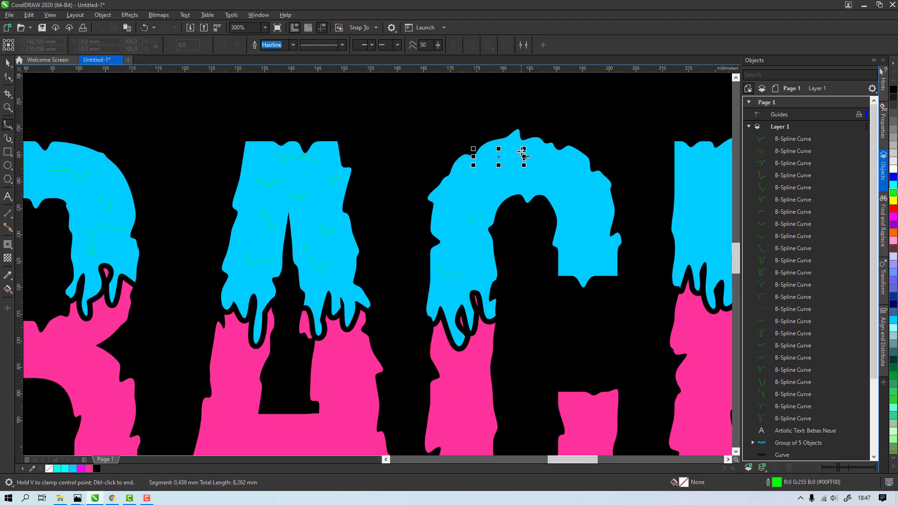
pyautogui.doubleClick(521, 153)
# Step: Draw four more B-spline drip curves on the C: two on the right terminal, one on the left shoulder and one descending the upper-right arc
pyautogui.click(565, 200)
pyautogui.doubleClick(594, 199)
pyautogui.click(572, 244)
pyautogui.doubleClick(585, 242)
pyautogui.doubleClick(470, 188)
pyautogui.click(539, 170)
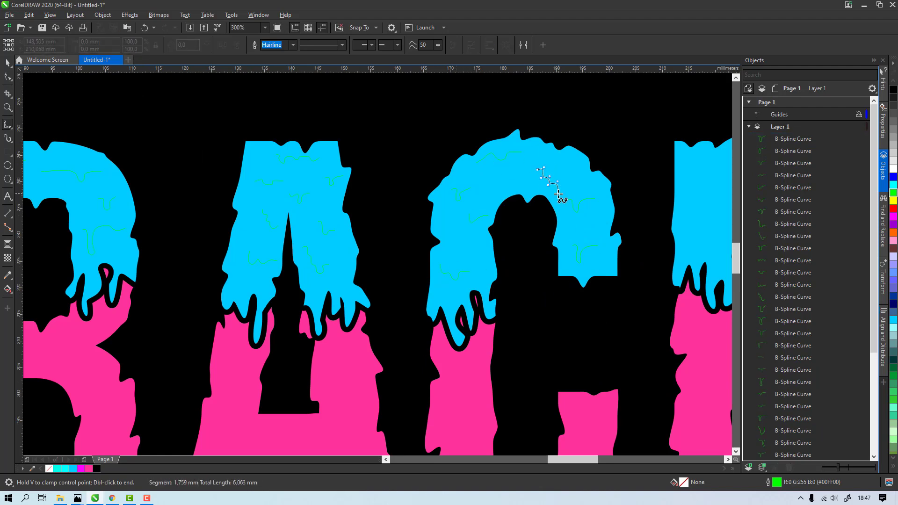
pyautogui.doubleClick(580, 189)
# Step: Draw a deep B-spline drip curve on the E's upper stem and a wide shallow one along the middle of its top arm
pyautogui.scroll(-2, 533, 194)
pyautogui.scroll(2, 588, 201)
pyautogui.click(521, 160)
pyautogui.doubleClick(552, 176)
pyautogui.click(575, 144)
pyautogui.click(607, 144)
pyautogui.doubleClick(624, 148)
# Step: Draw B-spline drip curves near the end of the E's top arm, at the junction of arm and stem, and on the lower blue stem
pyautogui.click(647, 142)
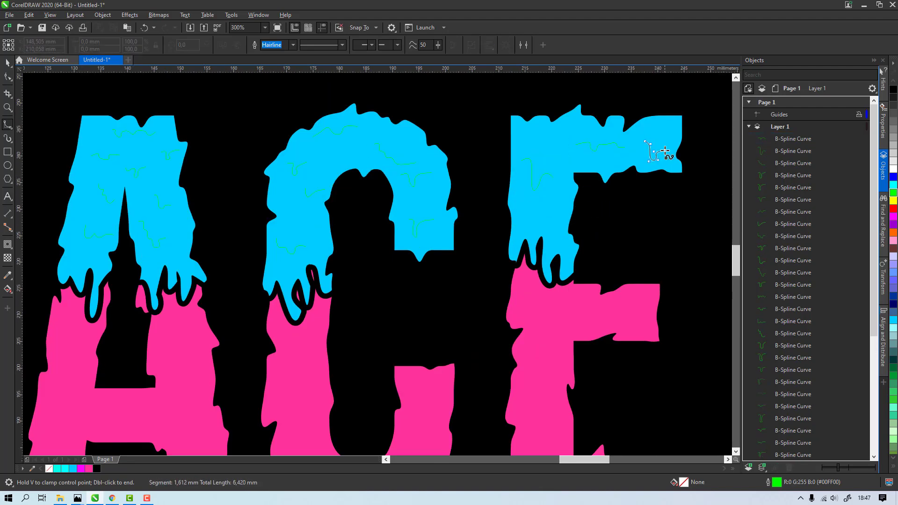
pyautogui.doubleClick(665, 151)
pyautogui.doubleClick(575, 157)
pyautogui.click(539, 219)
pyautogui.doubleClick(562, 227)
# Step: Draw a B-spline drip curve at the E's upper-left corner and one about 3.5 × 3.2 mm at the top arm's upper-right corner
pyautogui.click(518, 133)
pyautogui.doubleClick(552, 134)
pyautogui.click(659, 125)
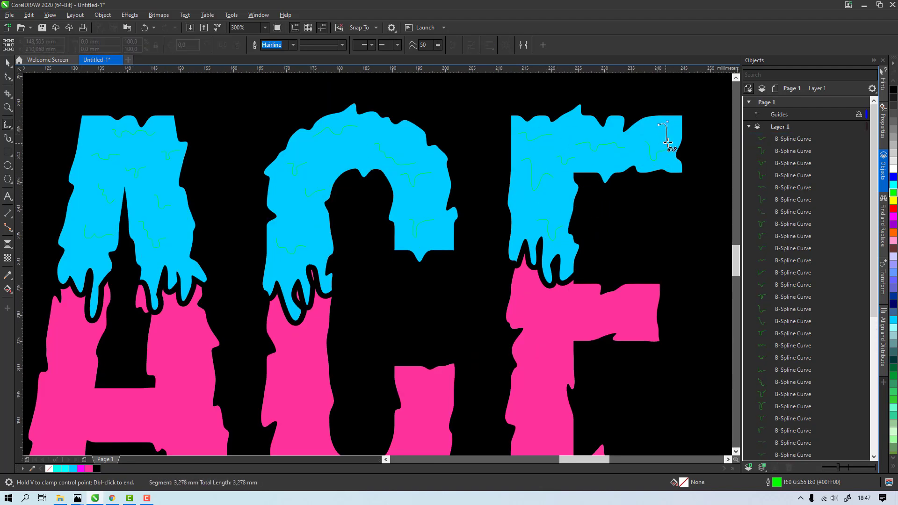
pyautogui.click(666, 143)
pyautogui.doubleClick(678, 125)
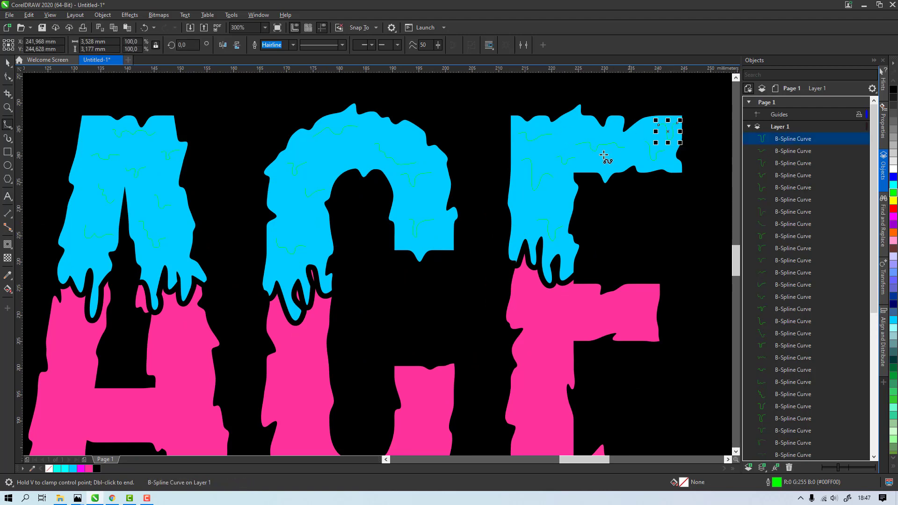
# Step: Select all the green B-spline drip curves and combine them into a single curve object
pyautogui.scroll(-3, 552, 215)
pyautogui.scroll(2, 484, 207)
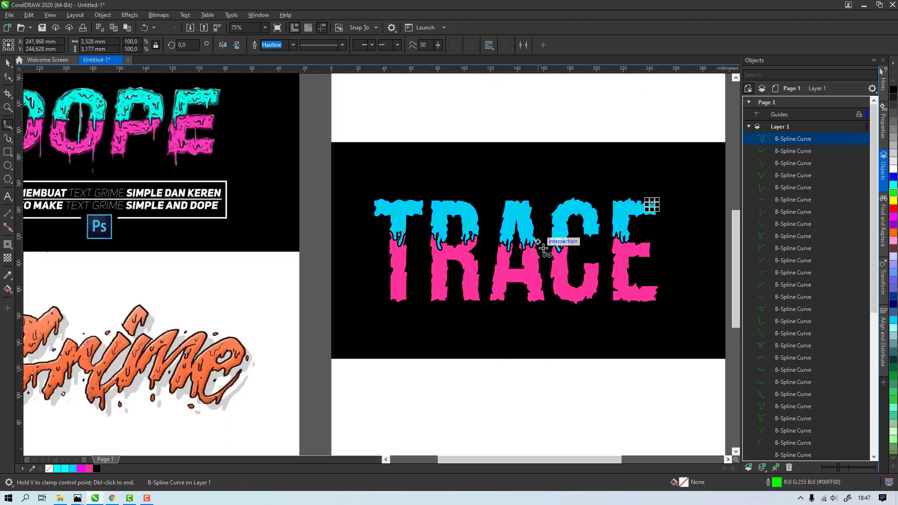
pyautogui.scroll(-1, 458, 190)
pyautogui.scroll(2, 567, 190)
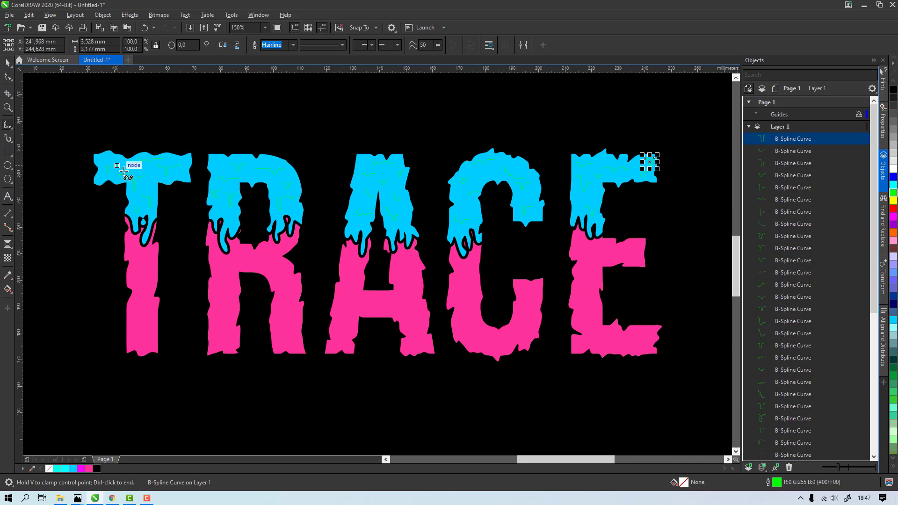
pyautogui.press('space')
pyautogui.scroll(-4, 865, 187)
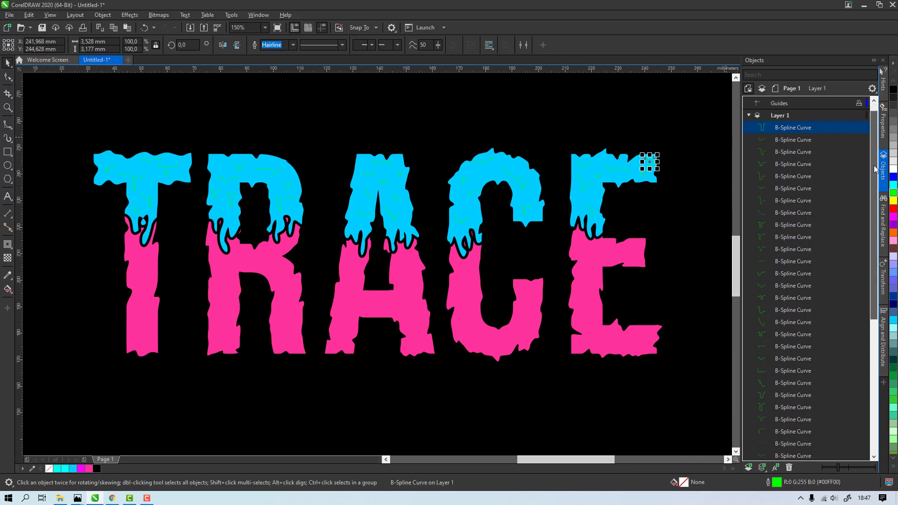
pyautogui.scroll(-2, 856, 257)
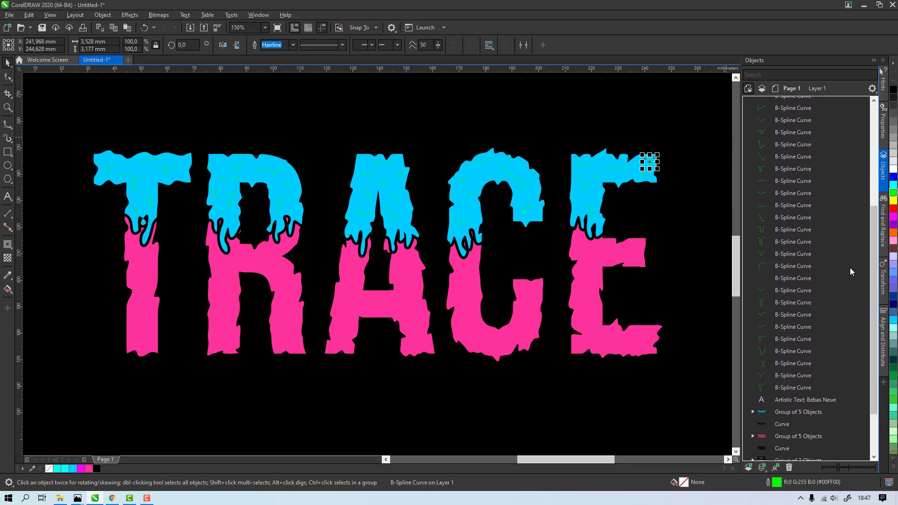
pyautogui.keyDown('shift'); pyautogui.click(792, 391); pyautogui.keyUp('shift')
pyautogui.moveTo(379, 191); pyautogui.dragTo(399, 155)
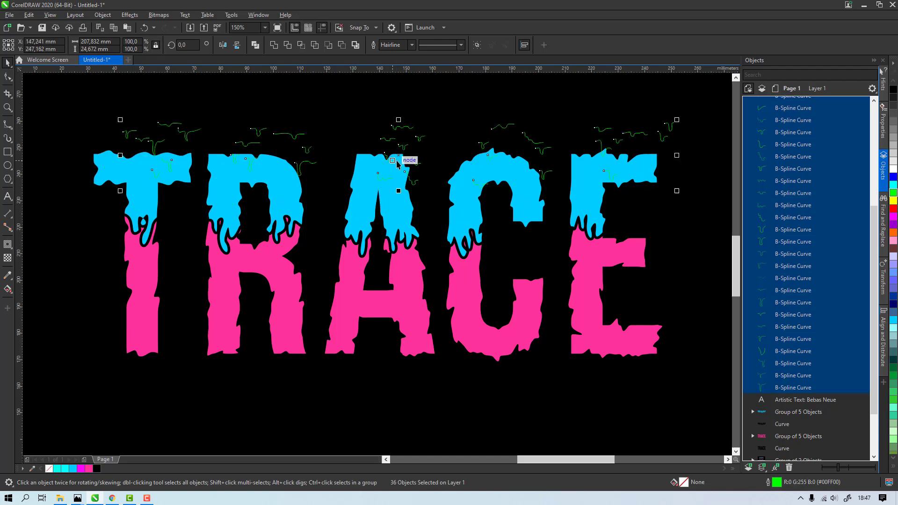
pyautogui.hotkey('ctrl', 'z')
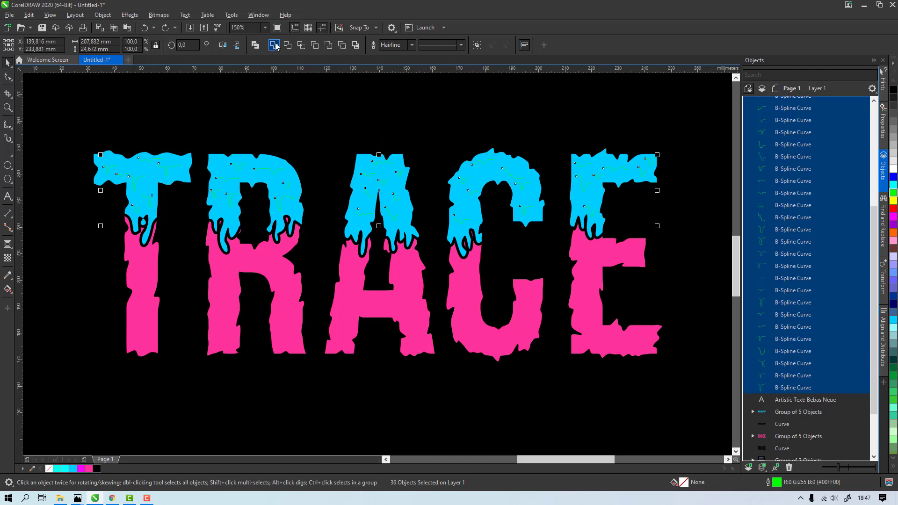
pyautogui.hotkey('ctrl', 'l')
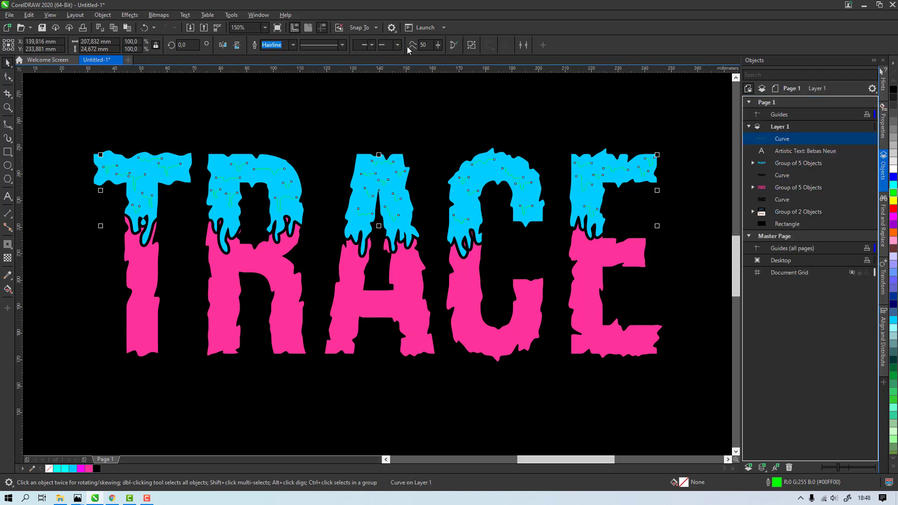
# Step: Set the combined drip curve's outline width to 1.5 pt and its corners to round
pyautogui.click(293, 45)
pyautogui.click(283, 88)
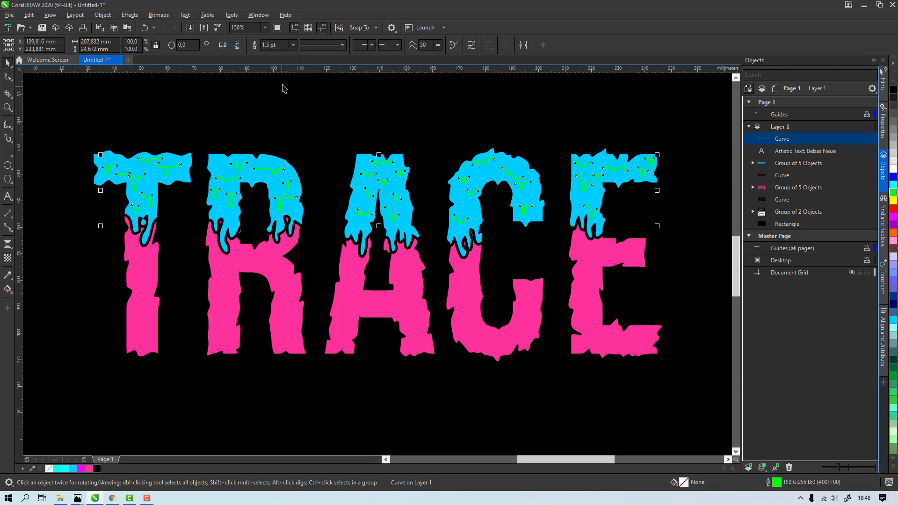
pyautogui.click(293, 49)
pyautogui.click(283, 89)
pyautogui.doubleClick(775, 483)
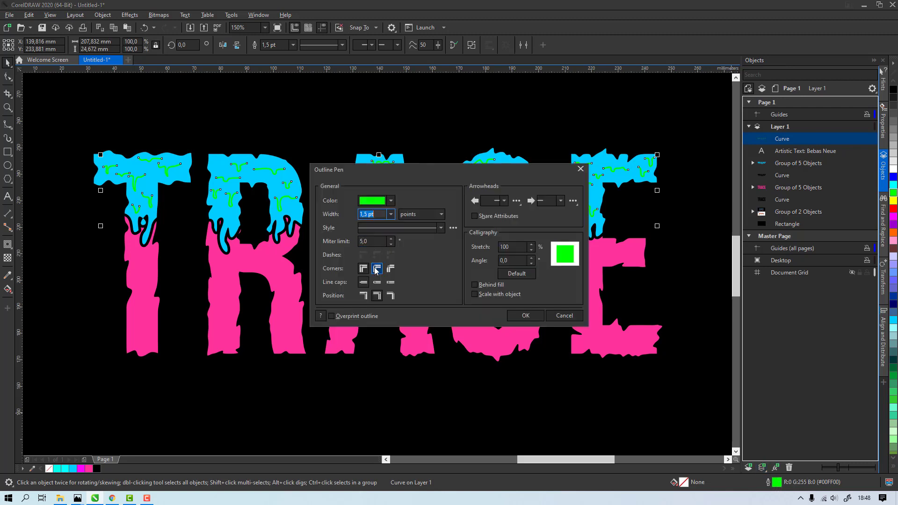
pyautogui.click(377, 268)
pyautogui.click(526, 316)
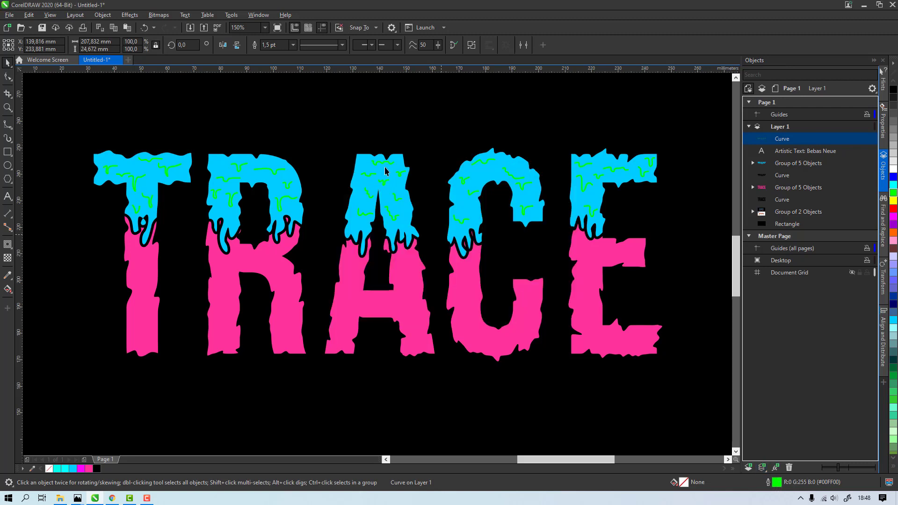
# Step: Reshape the drip line at the A's upper right, extending its left end outward and widening the slope into its dip
pyautogui.scroll(4, 385, 170)
pyautogui.click(7, 78)
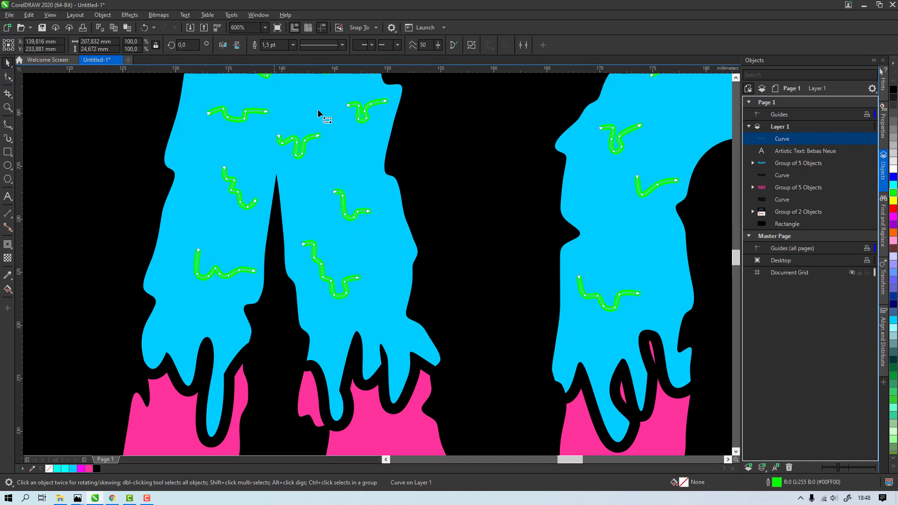
pyautogui.moveTo(318, 104)
pyautogui.mouseDown()
pyautogui.moveTo(367, 112)
pyautogui.moveTo(389, 105)
pyautogui.mouseUp()
pyautogui.doubleClick(366, 119)
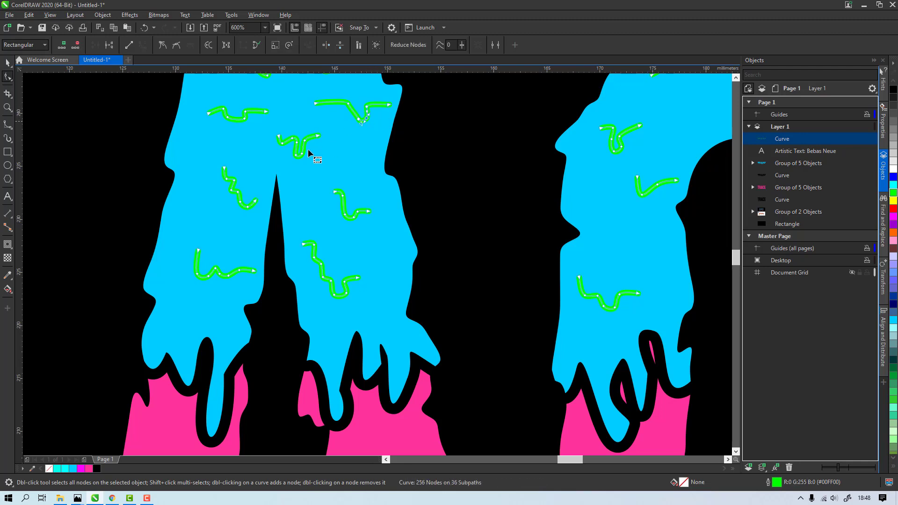
# Step: Deepen the dip of the drip line above the A's inner notch and bend the left leg's upper drip line into a sharper zigzag
pyautogui.moveTo(297, 145)
pyautogui.mouseDown()
pyautogui.moveTo(311, 161)
pyautogui.moveTo(295, 164)
pyautogui.mouseUp()
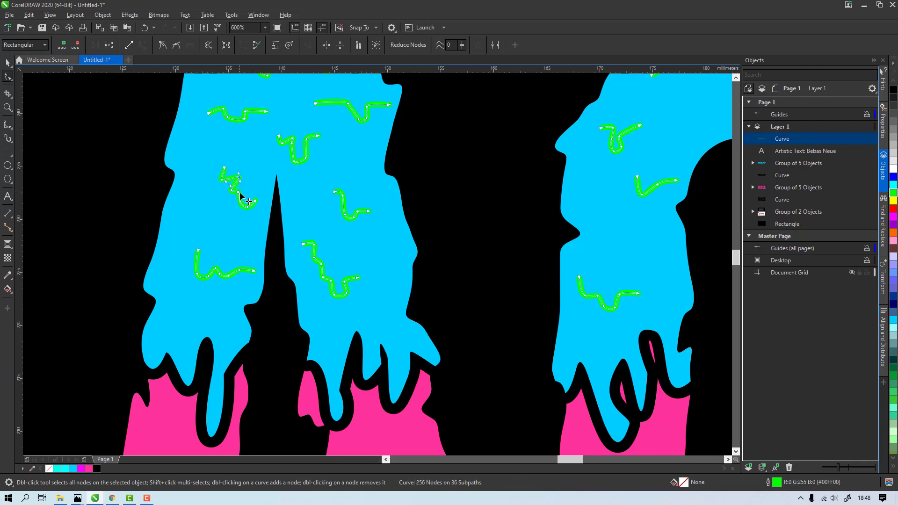
pyautogui.moveTo(239, 192); pyautogui.dragTo(239, 203)
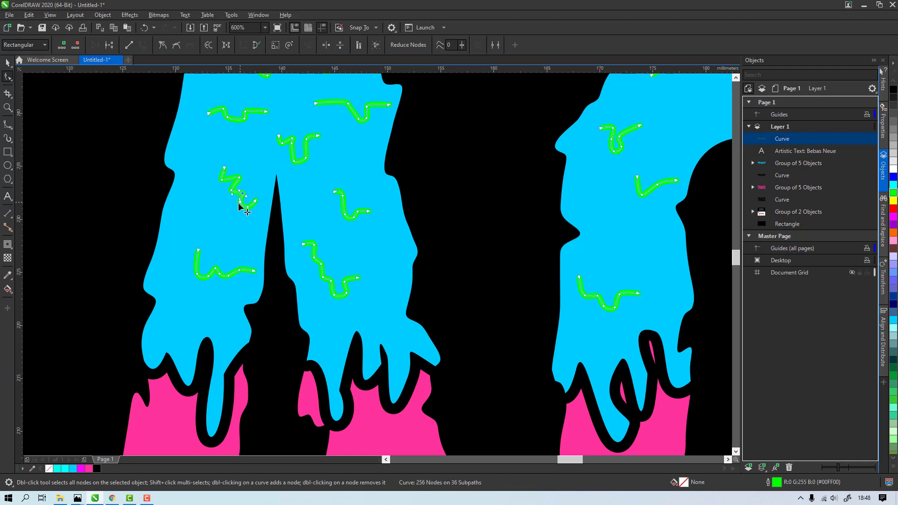
pyautogui.click(321, 264)
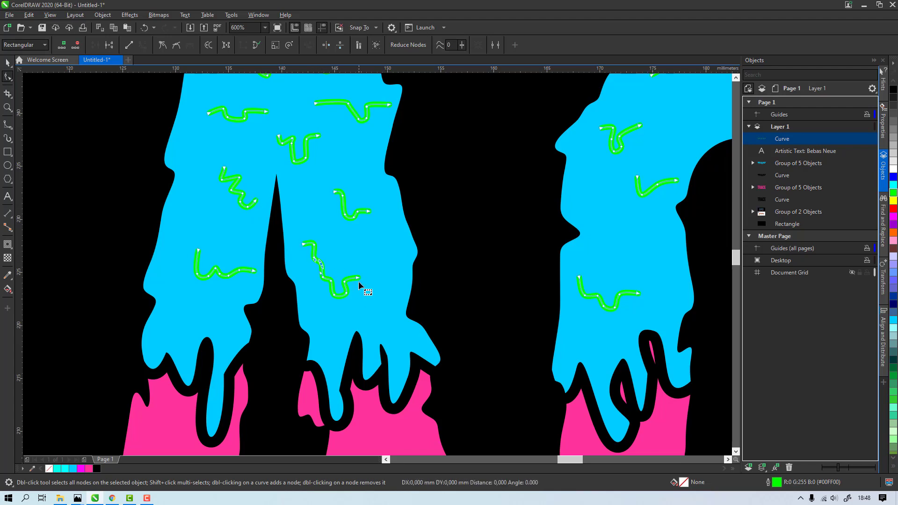
pyautogui.scroll(-5, 358, 279)
pyautogui.scroll(7, 583, 243)
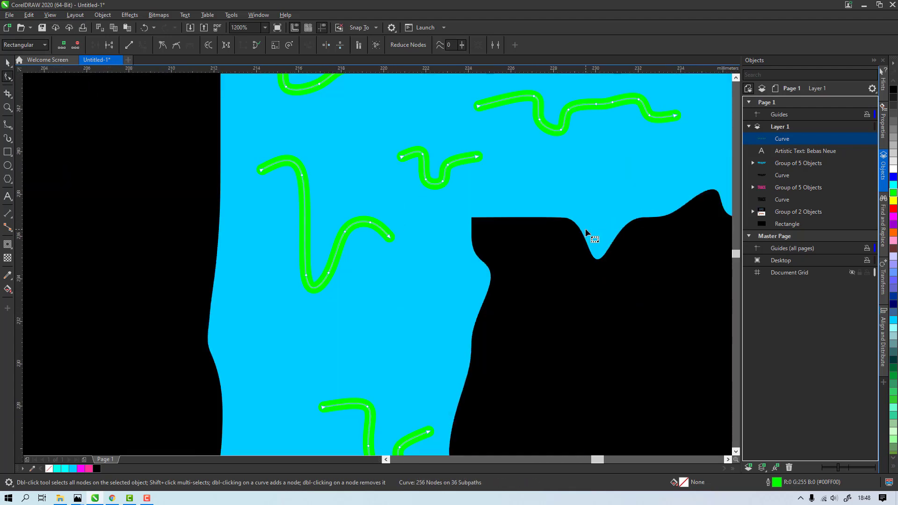
pyautogui.scroll(-4, 588, 232)
pyautogui.press('space')
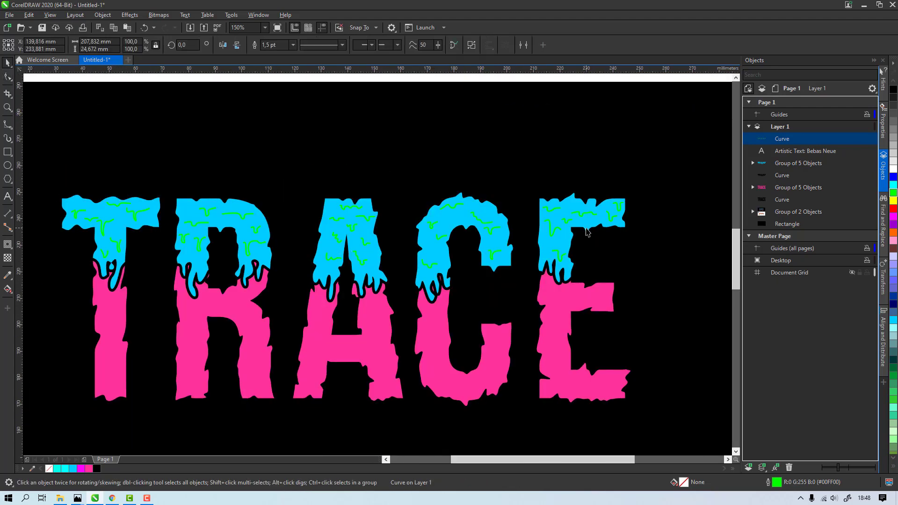
# Step: Try a 2 pt outline width on the combined green drip curve
pyautogui.scroll(-1, 592, 235)
pyautogui.click(509, 101)
pyautogui.scroll(2, 431, 249)
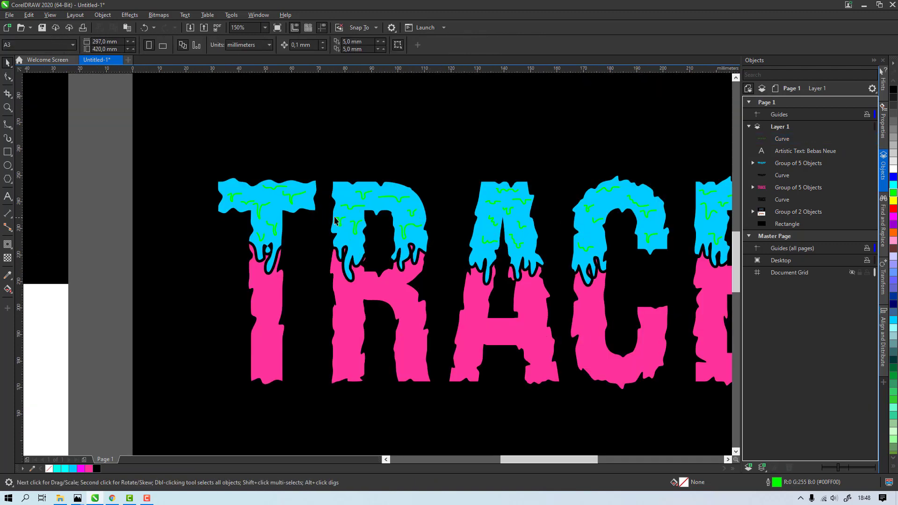
pyautogui.click(352, 213)
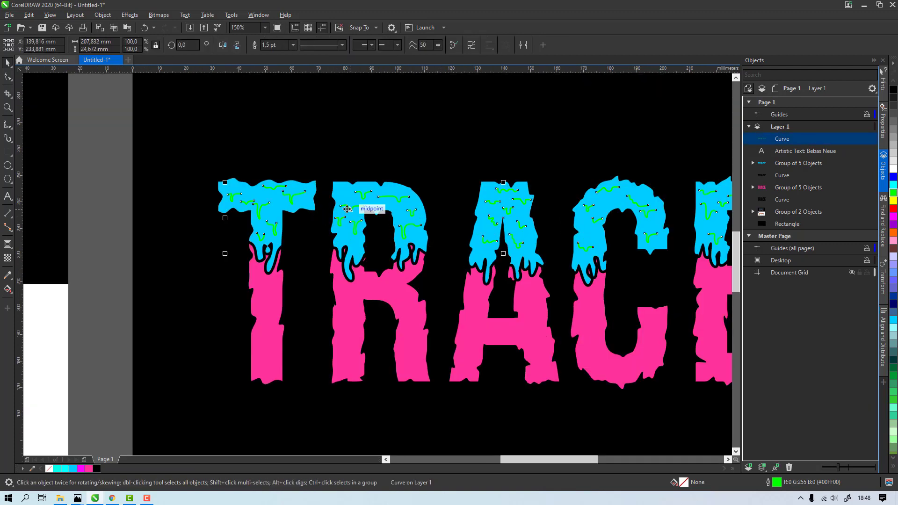
pyautogui.scroll(4, 294, 221)
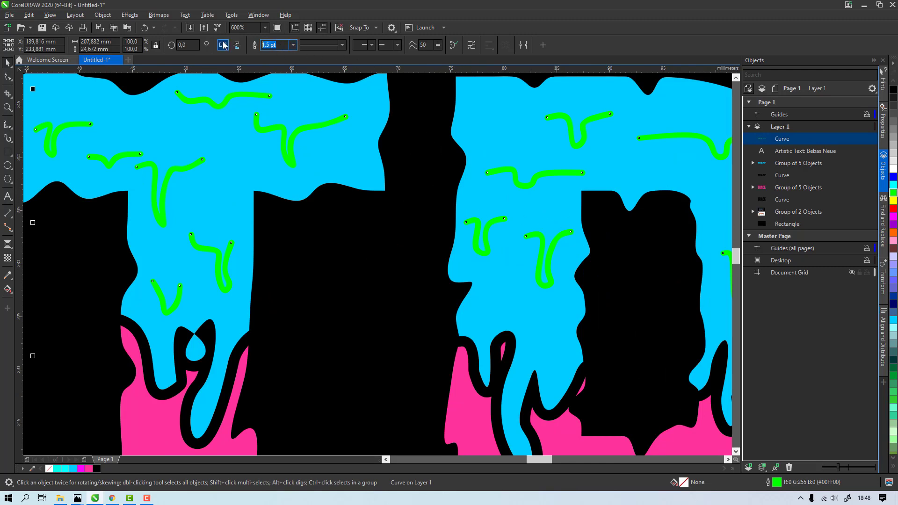
pyautogui.write('2')
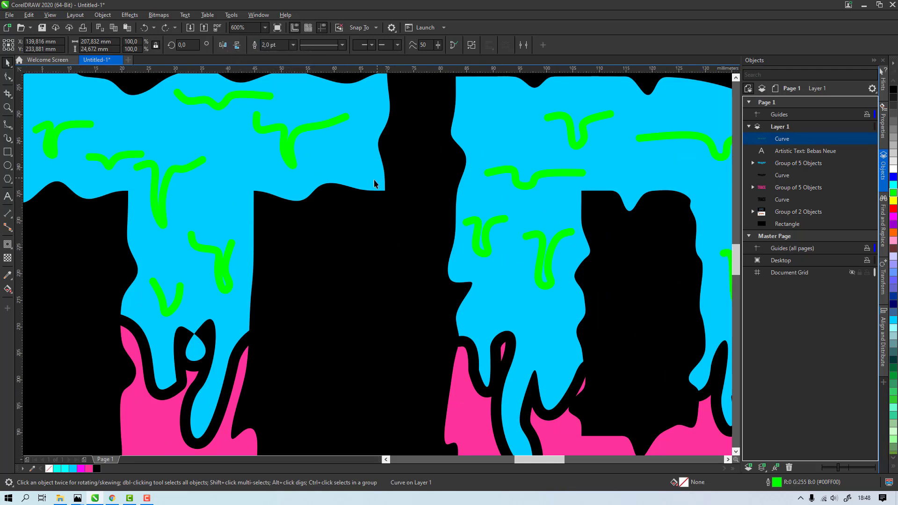
pyautogui.scroll(-6, 374, 183)
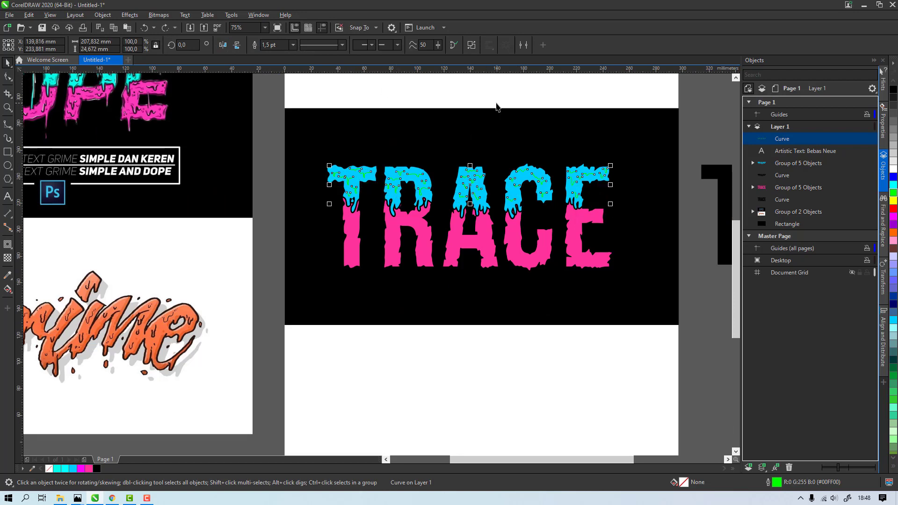
pyautogui.scroll(2, 388, 198)
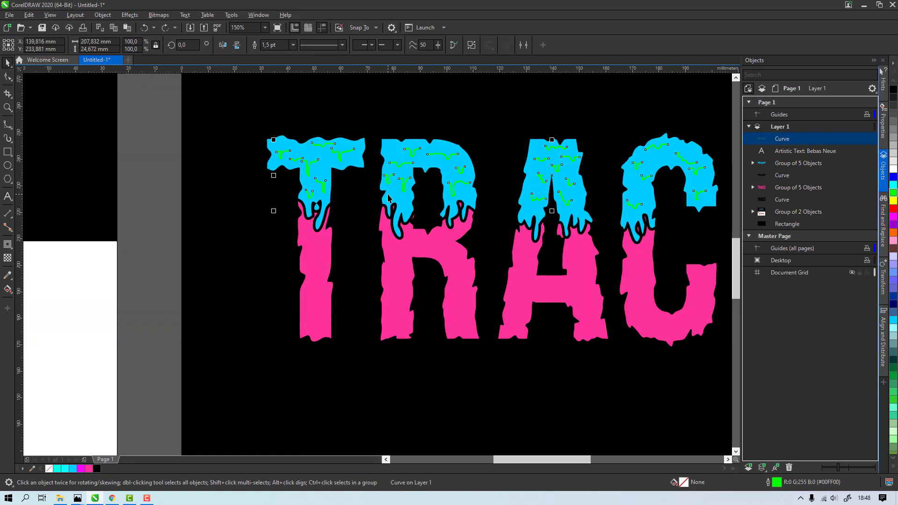
pyautogui.scroll(-3, 482, 177)
pyautogui.scroll(3, 461, 177)
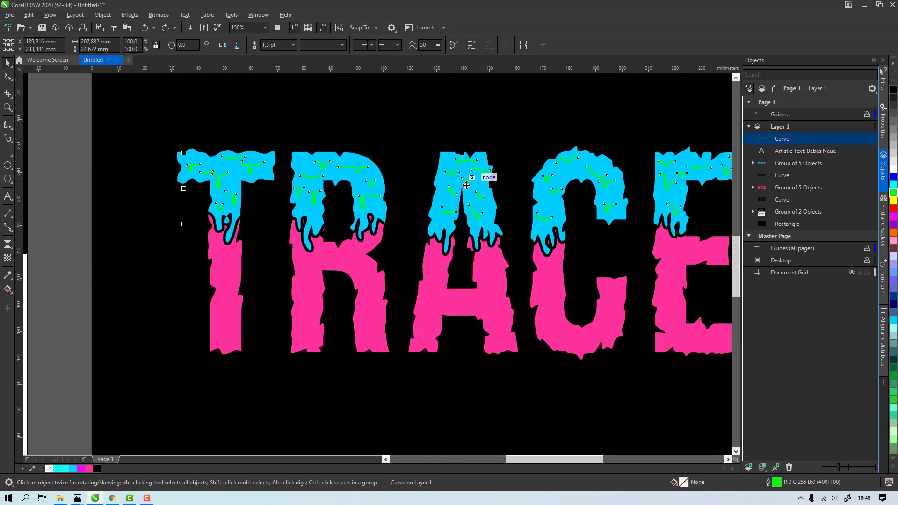
# Step: Convert the green 1,5 pt drip-line outlines to an object and fill it with black
pyautogui.scroll(-2, 362, 228)
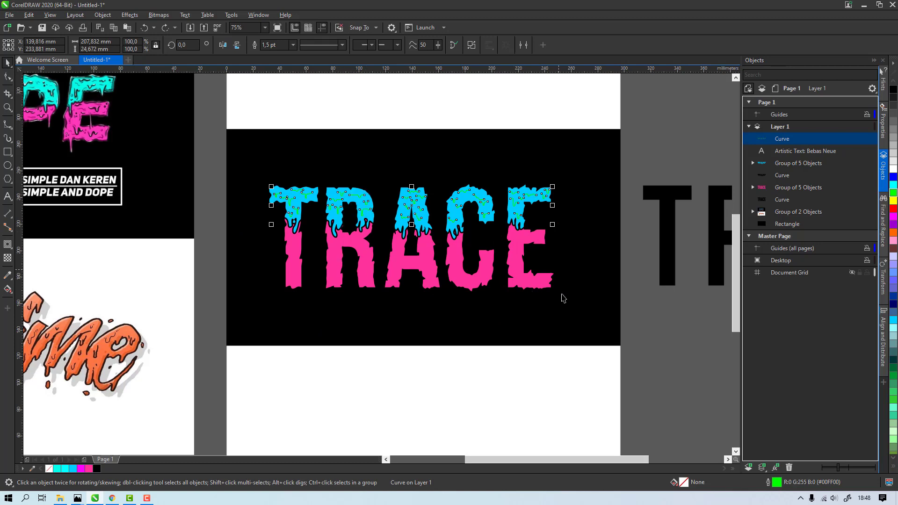
pyautogui.scroll(2, 378, 238)
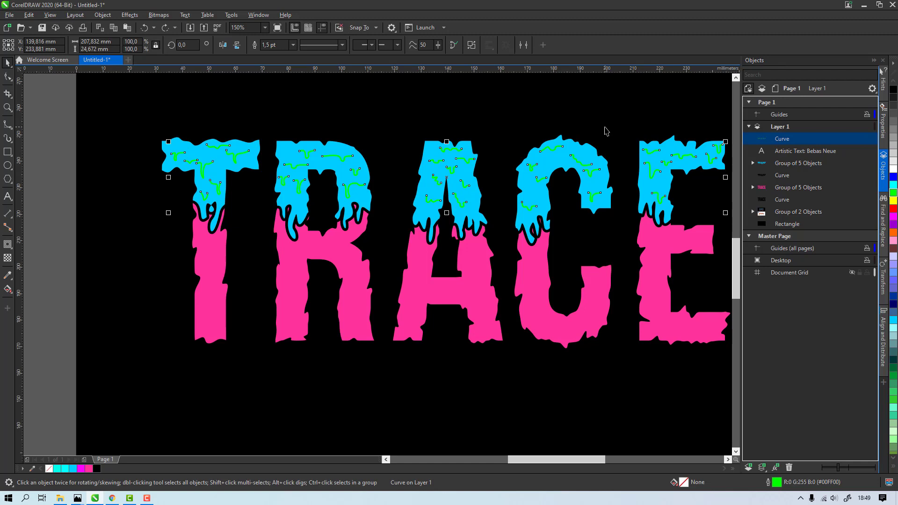
pyautogui.hotkey('ctrl', 'shift', 'q')
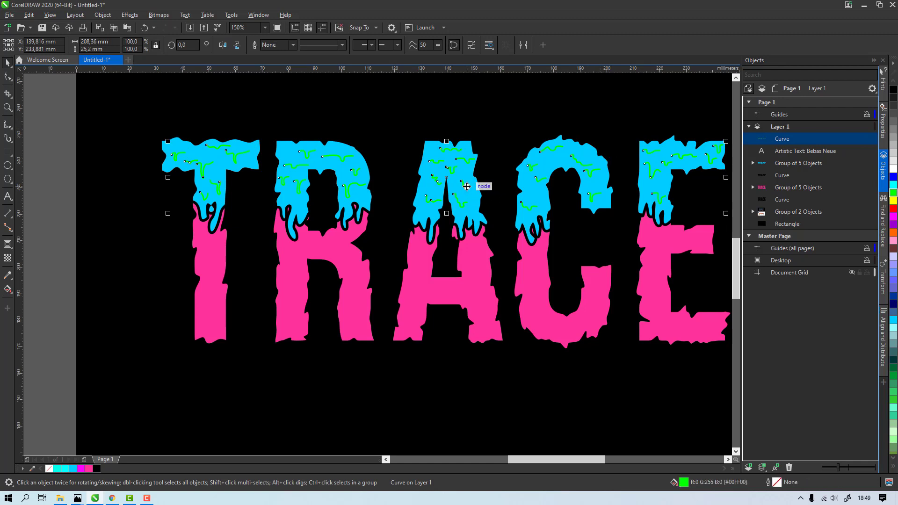
pyautogui.moveTo(467, 187); pyautogui.dragTo(482, 199)
pyautogui.hotkey('ctrl', 'z')
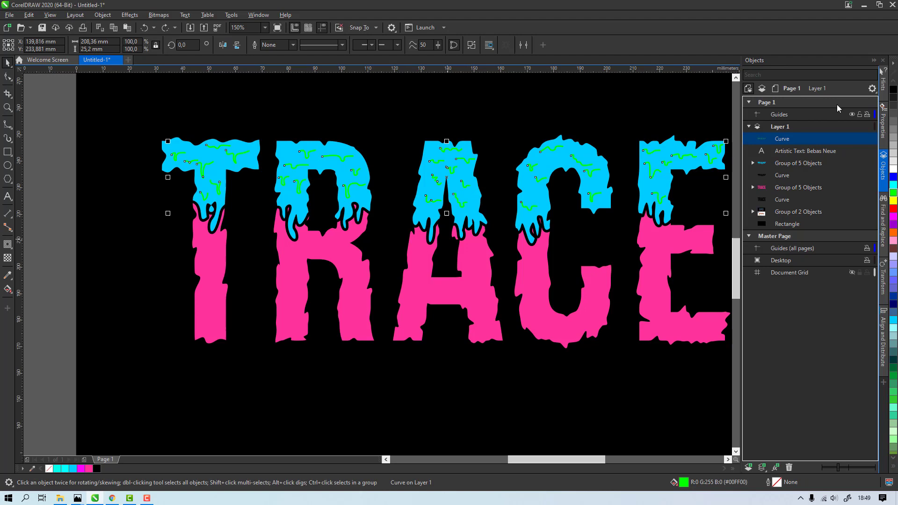
pyautogui.click(893, 89)
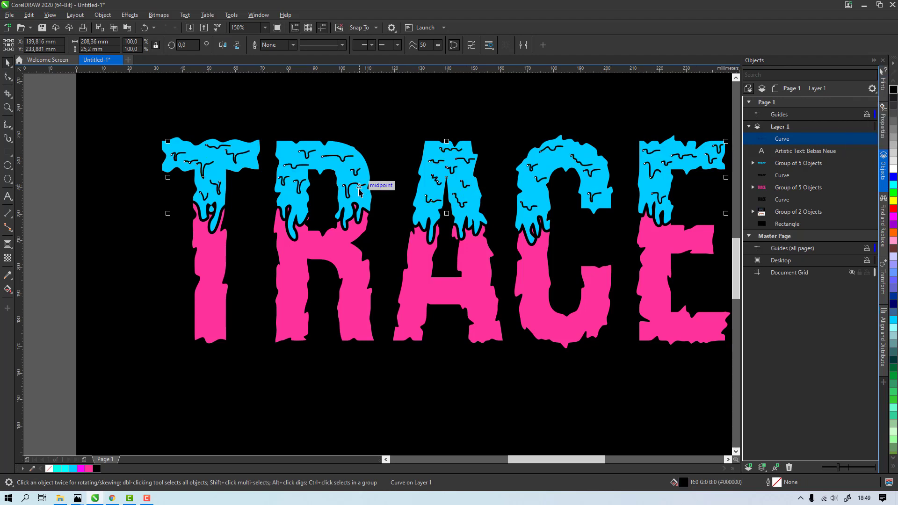
# Step: Examine the drip and shadow details in the DOPE reference lettering
pyautogui.scroll(-4, 367, 185)
pyautogui.click(367, 125)
pyautogui.scroll(6, 208, 125)
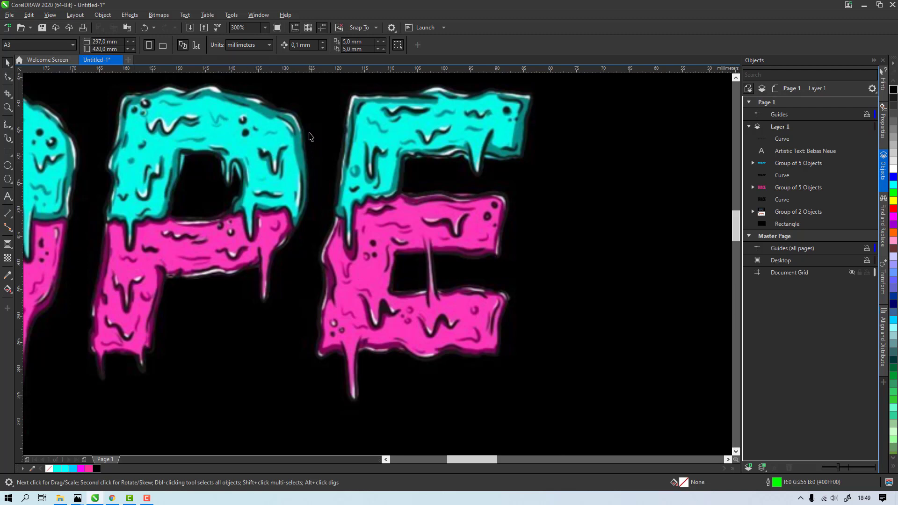
pyautogui.scroll(-3, 295, 130)
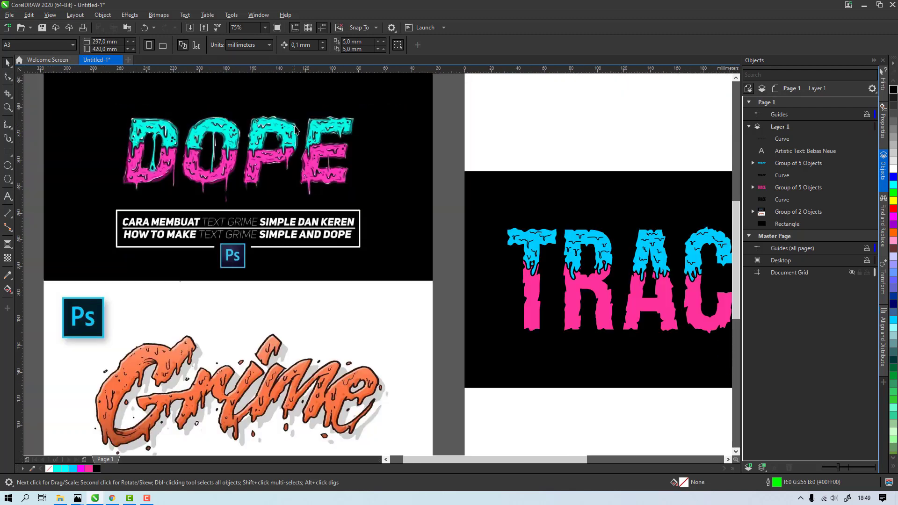
pyautogui.scroll(3, 555, 252)
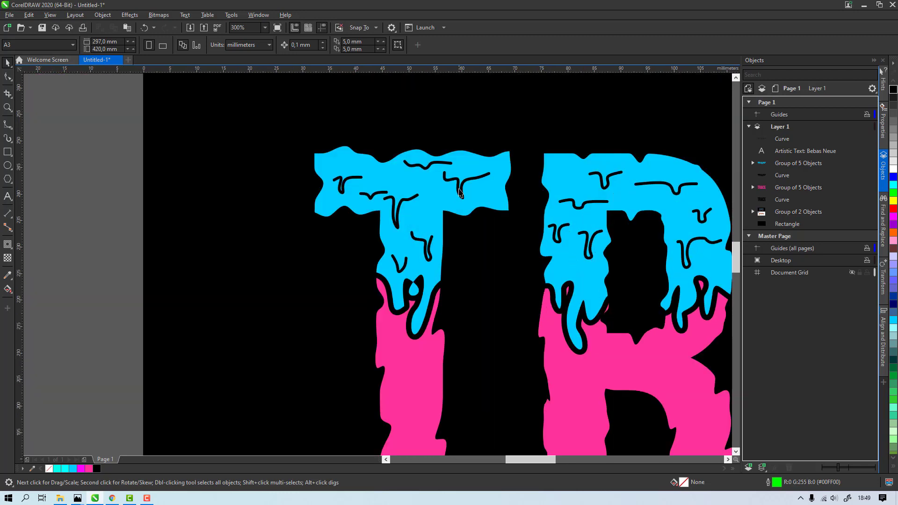
# Step: Add Layer 2 and Layer 3 above Layer 1 and move the black drip-line curve onto Layer 3
pyautogui.scroll(1, 460, 192)
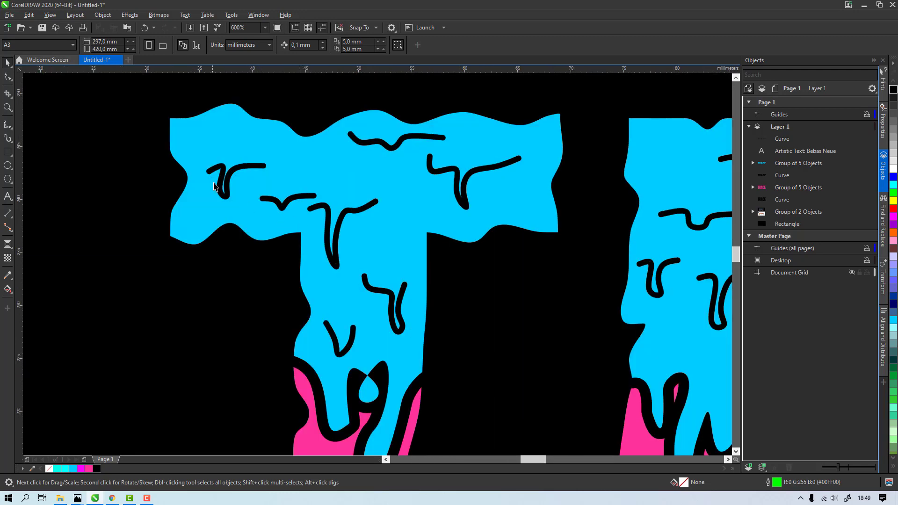
pyautogui.click(327, 226)
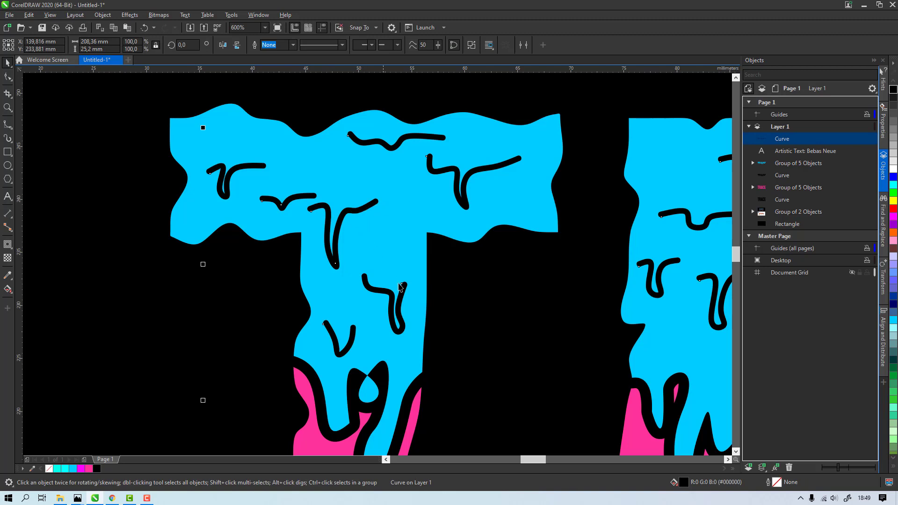
pyautogui.click(749, 468)
pyautogui.hotkey('ctrl', 'v')
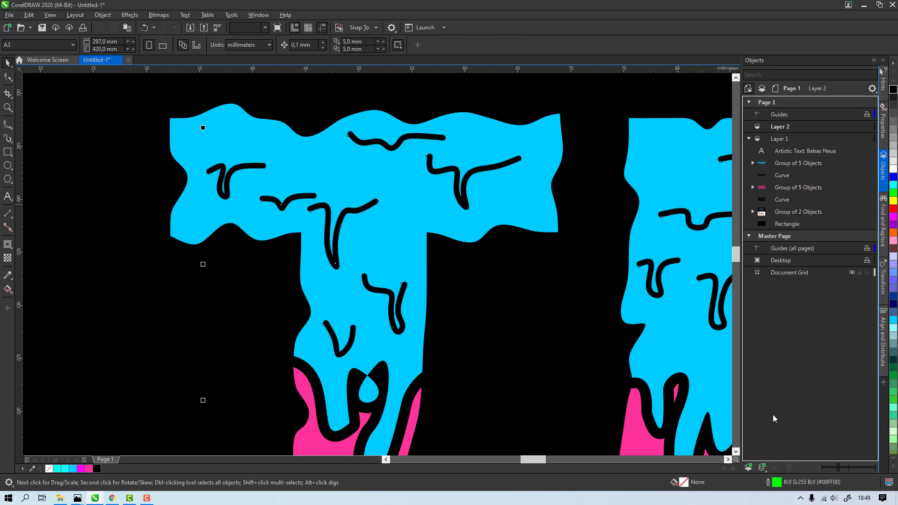
pyautogui.click(748, 467)
pyautogui.hotkey('ctrl', 'x')
pyautogui.click(780, 125)
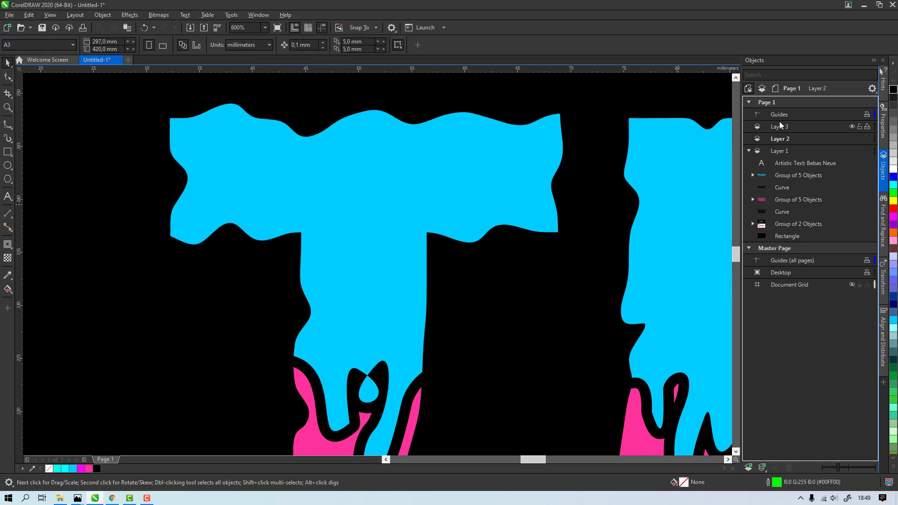
pyautogui.hotkey('ctrl', 'v')
# Step: Lock Layer 3 and draw a closed freehand shadow outline, about 5.5 × 3.8 mm, under the T's leftmost drip line on Layer 2
pyautogui.click(787, 151)
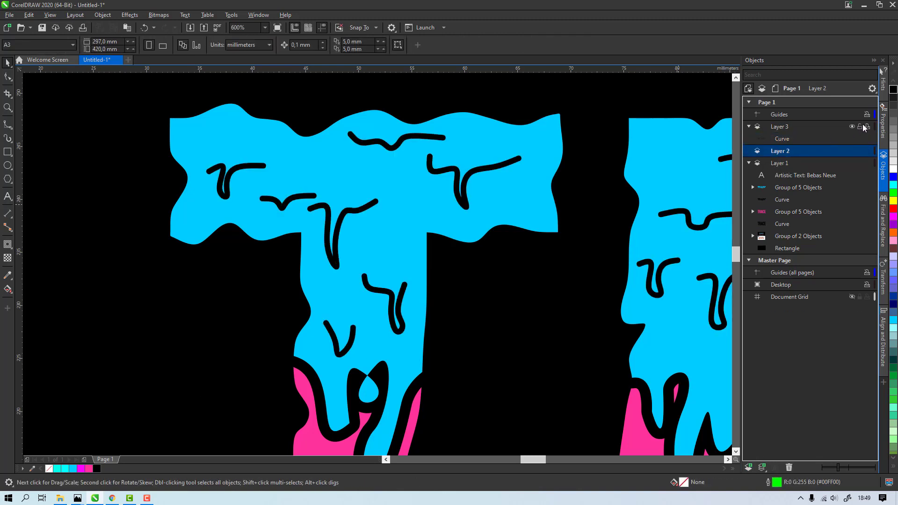
pyautogui.click(793, 153)
pyautogui.scroll(2, 257, 179)
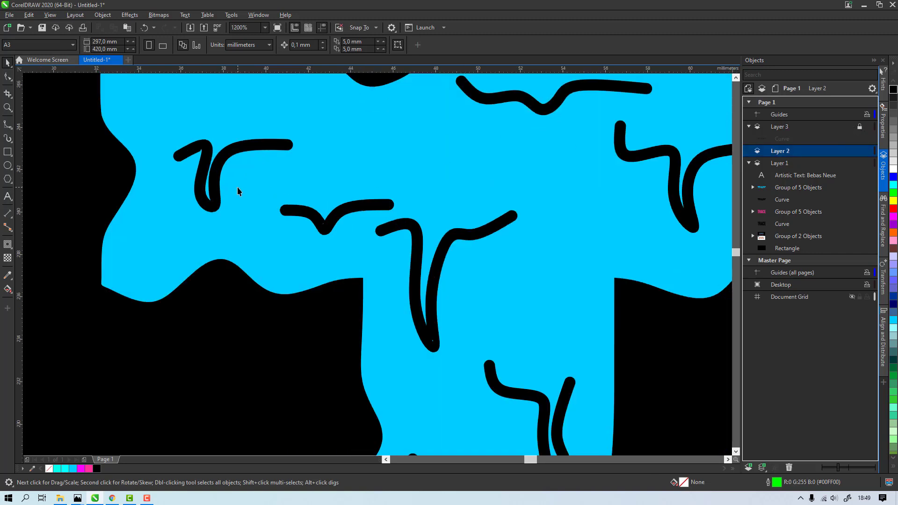
pyautogui.click(14, 133)
pyautogui.click(42, 168)
pyautogui.moveTo(180, 161); pyautogui.dragTo(187, 205)
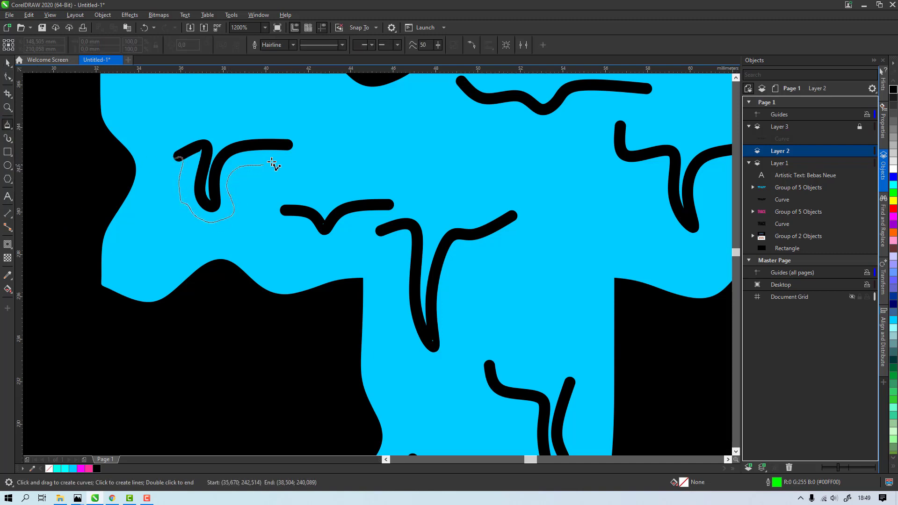
pyautogui.moveTo(272, 162)
pyautogui.mouseDown()
pyautogui.moveTo(285, 143)
pyautogui.moveTo(225, 152)
pyautogui.moveTo(210, 208)
pyautogui.moveTo(203, 178)
pyautogui.mouseUp()
pyautogui.moveTo(206, 145); pyautogui.dragTo(182, 155)
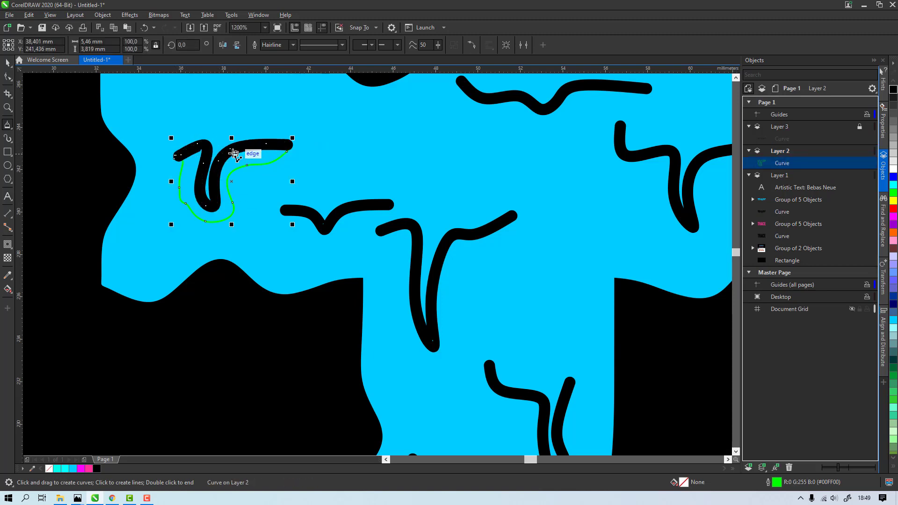
# Step: Draw closed freehand shadow outlines under the T's remaining six drip lines on Layer 2
pyautogui.moveTo(285, 210); pyautogui.dragTo(284, 214)
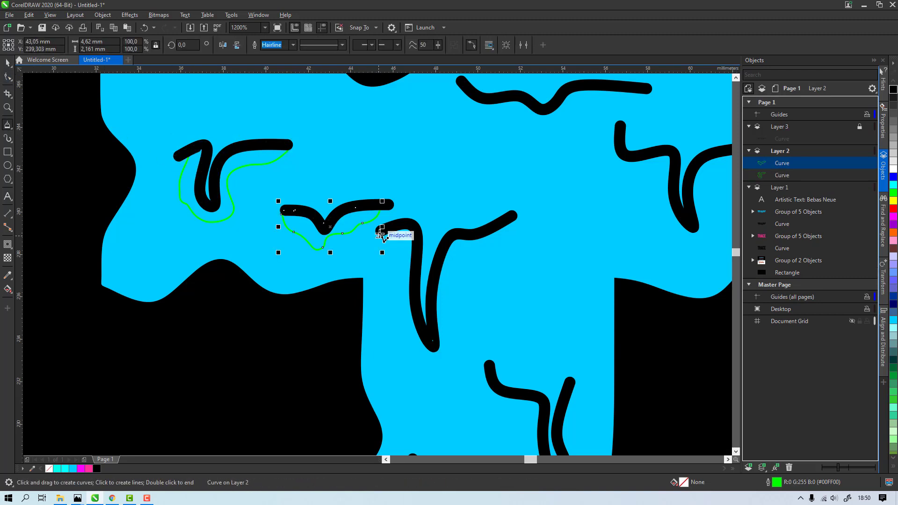
pyautogui.moveTo(381, 231)
pyautogui.mouseDown()
pyautogui.moveTo(417, 291)
pyautogui.moveTo(380, 232)
pyautogui.mouseUp()
pyautogui.moveTo(462, 82); pyautogui.dragTo(304, 155)
pyautogui.moveTo(304, 155)
pyautogui.mouseDown()
pyautogui.moveTo(315, 189)
pyautogui.moveTo(305, 153)
pyautogui.mouseUp()
pyautogui.moveTo(462, 204)
pyautogui.mouseDown()
pyautogui.moveTo(557, 250)
pyautogui.moveTo(530, 291)
pyautogui.moveTo(462, 205)
pyautogui.mouseUp()
pyautogui.moveTo(328, 421); pyautogui.dragTo(434, 120)
# Step: Draw closed freehand shadow outlines under the R's seven drip lines
pyautogui.moveTo(416, 251); pyautogui.dragTo(415, 251)
pyautogui.moveTo(439, 132)
pyautogui.mouseDown()
pyautogui.moveTo(529, 169)
pyautogui.moveTo(495, 216)
pyautogui.mouseUp()
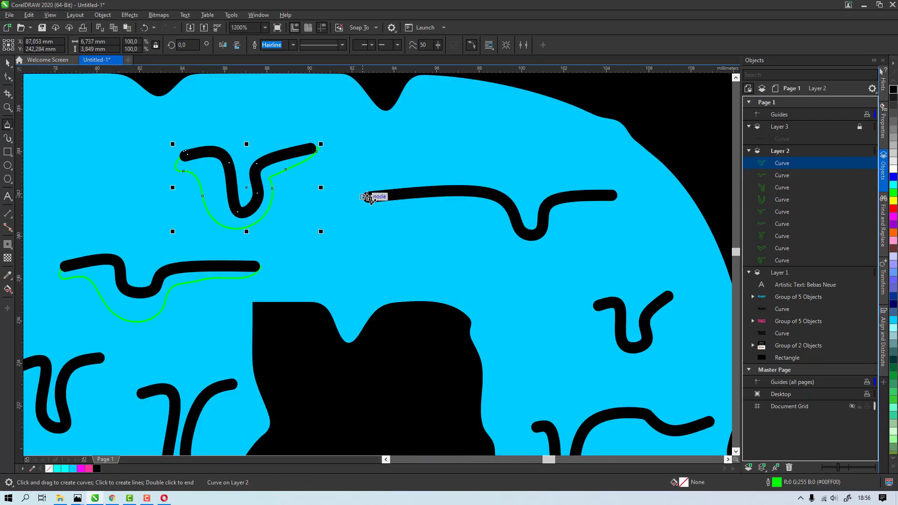
pyautogui.moveTo(371, 196); pyautogui.dragTo(365, 201)
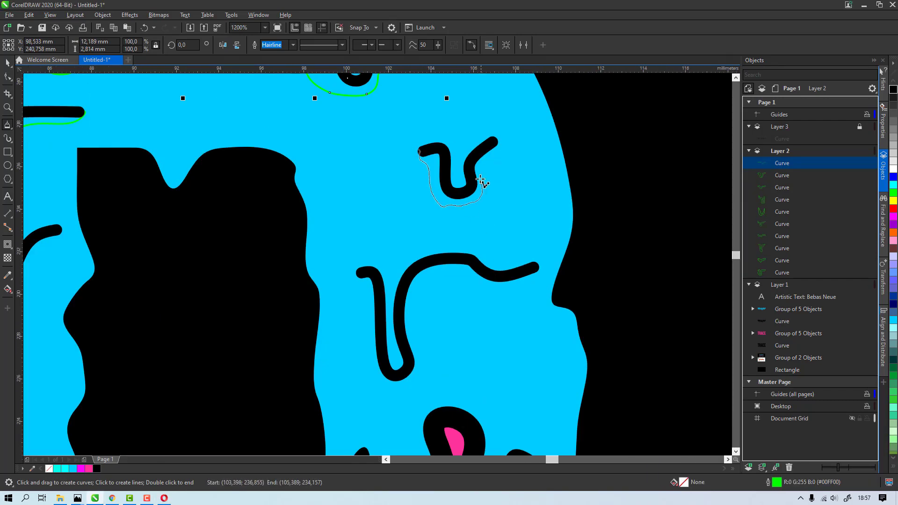
pyautogui.moveTo(481, 185); pyautogui.dragTo(475, 187)
pyautogui.moveTo(367, 330); pyautogui.dragTo(402, 349)
pyautogui.scroll(-5, 320, 216)
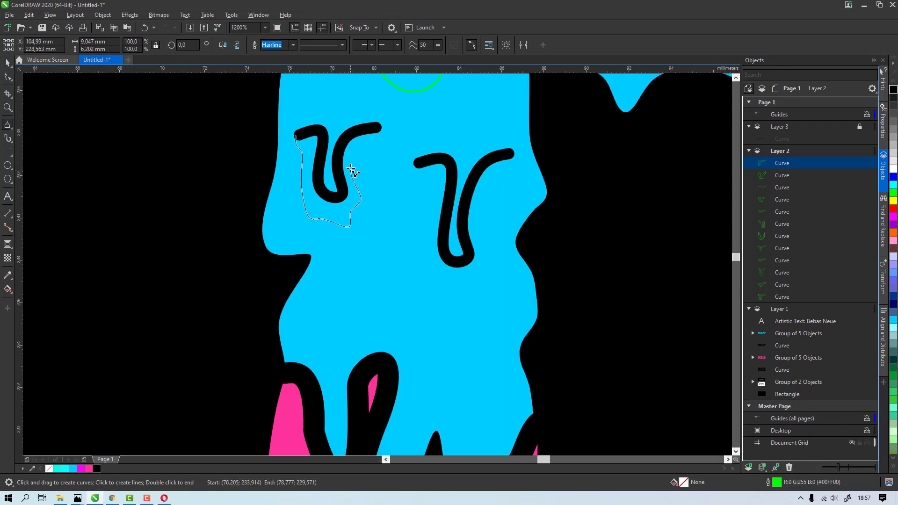
pyautogui.moveTo(351, 176)
pyautogui.mouseDown()
pyautogui.moveTo(437, 196)
pyautogui.moveTo(421, 155)
pyautogui.mouseUp()
# Step: Draw closed freehand shadow outlines under all eight drip lines of the A
pyautogui.moveTo(355, 131)
pyautogui.mouseDown()
pyautogui.moveTo(377, 185)
pyautogui.moveTo(356, 132)
pyautogui.mouseUp()
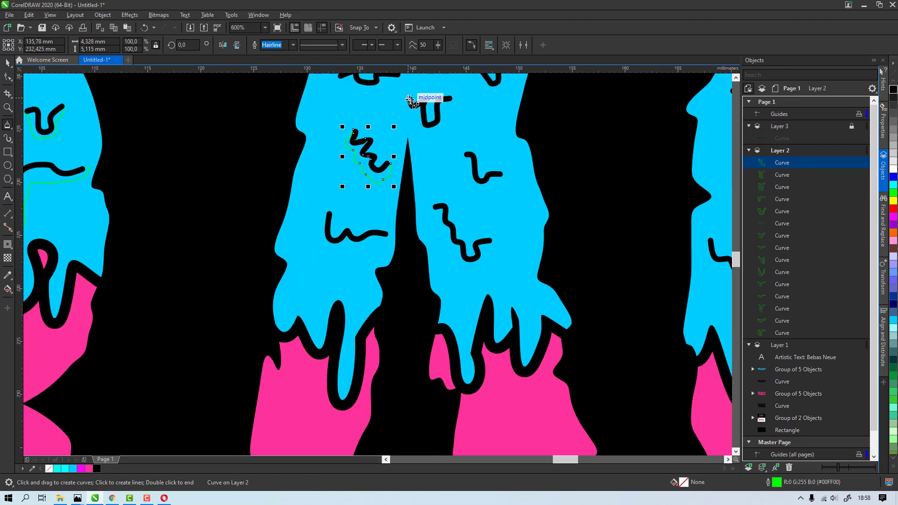
pyautogui.moveTo(411, 100); pyautogui.dragTo(411, 101)
pyautogui.moveTo(465, 154)
pyautogui.mouseDown()
pyautogui.moveTo(509, 178)
pyautogui.moveTo(465, 155)
pyautogui.mouseUp()
pyautogui.moveTo(434, 207)
pyautogui.mouseDown()
pyautogui.moveTo(467, 260)
pyautogui.moveTo(434, 207)
pyautogui.mouseUp()
pyautogui.moveTo(330, 215)
pyautogui.mouseDown()
pyautogui.moveTo(353, 252)
pyautogui.moveTo(329, 214)
pyautogui.mouseUp()
pyautogui.scroll(-1, 329, 214)
pyautogui.scroll(1, 376, 105)
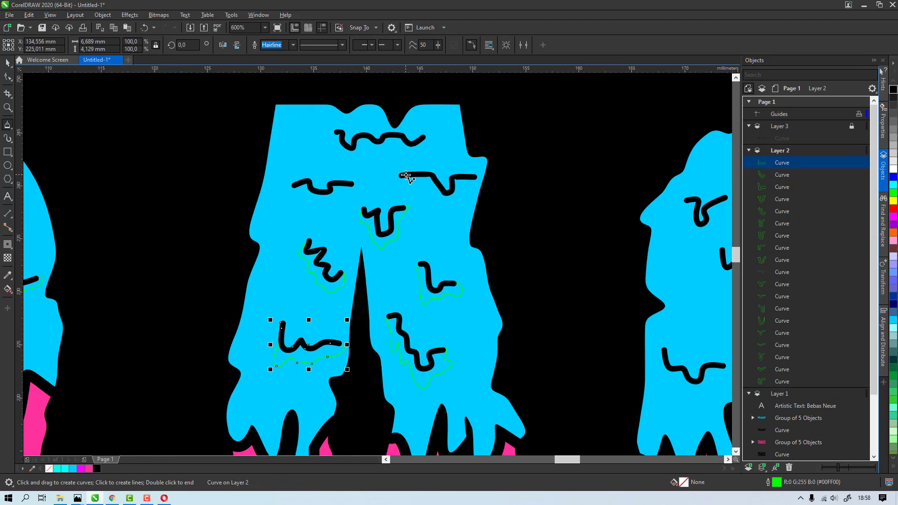
pyautogui.moveTo(401, 176); pyautogui.dragTo(401, 177)
pyautogui.moveTo(294, 186); pyautogui.dragTo(294, 186)
pyautogui.moveTo(335, 133)
pyautogui.mouseDown()
pyautogui.moveTo(342, 154)
pyautogui.moveTo(335, 133)
pyautogui.mouseUp()
# Step: Draw a closed shadow outline, about 6.7 × 5 mm, under the C's lowest drip line on its thick stroke
pyautogui.scroll(-1, 367, 182)
pyautogui.click(284, 211)
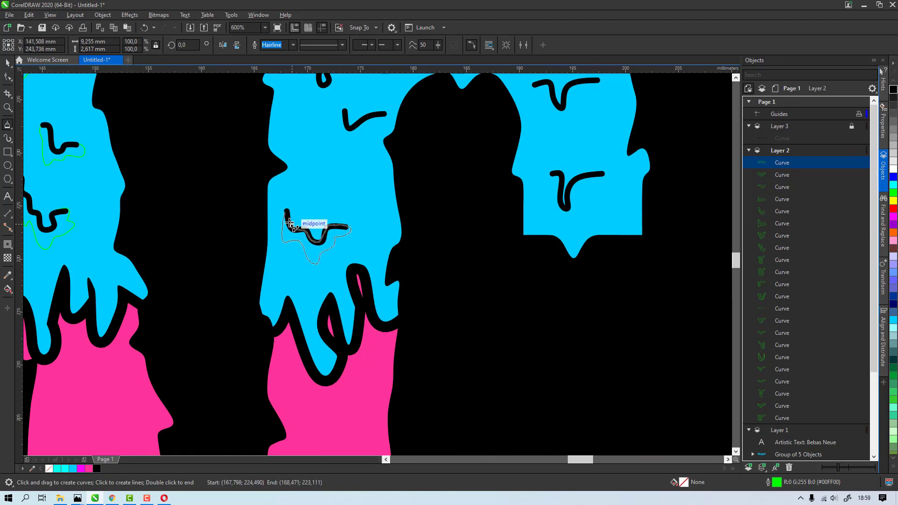
pyautogui.click(284, 212)
# Step: Save the drawing as "grime - trace - effect" in the folder "Tutorial Membuat Text Grime Effect - Tutorial corelDRAW"
pyautogui.hotkey('ctrl', 's')
pyautogui.click(487, 208)
pyautogui.doubleClick(612, 209)
pyautogui.doubleClick(603, 177)
pyautogui.scroll(1, 670, 212)
pyautogui.scroll(-1, 669, 211)
pyautogui.doubleClick(641, 255)
pyautogui.click(568, 300)
pyautogui.write('grime - trace - effect')
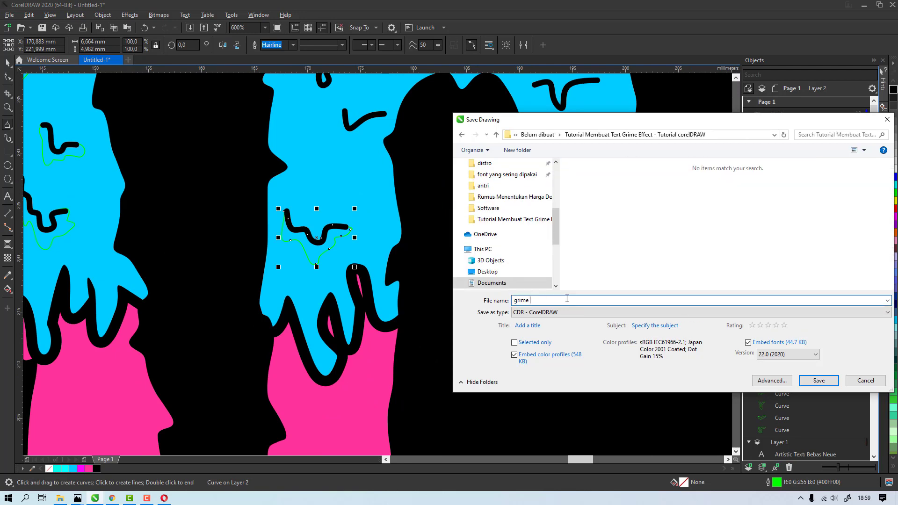
pyautogui.press('Return')
# Step: Draw closed freehand shadow outlines under the C's remaining drip lines
pyautogui.moveTo(345, 112)
pyautogui.mouseDown()
pyautogui.moveTo(352, 142)
pyautogui.moveTo(344, 112)
pyautogui.mouseUp()
pyautogui.moveTo(551, 174); pyautogui.dragTo(563, 192)
pyautogui.moveTo(388, 181); pyautogui.dragTo(363, 180)
pyautogui.moveTo(414, 128)
pyautogui.mouseDown()
pyautogui.moveTo(453, 114)
pyautogui.moveTo(414, 127)
pyautogui.mouseUp()
pyautogui.moveTo(537, 142); pyautogui.dragTo(540, 144)
pyautogui.moveTo(588, 204); pyautogui.dragTo(590, 204)
# Step: Draw closed freehand shadow outlines under the seven drip lines in the E's blue part
pyautogui.scroll(-1, 487, 227)
pyautogui.scroll(1, 662, 280)
pyautogui.moveTo(401, 224)
pyautogui.mouseDown()
pyautogui.moveTo(426, 231)
pyautogui.moveTo(401, 224)
pyautogui.mouseUp()
pyautogui.moveTo(371, 105); pyautogui.dragTo(372, 105)
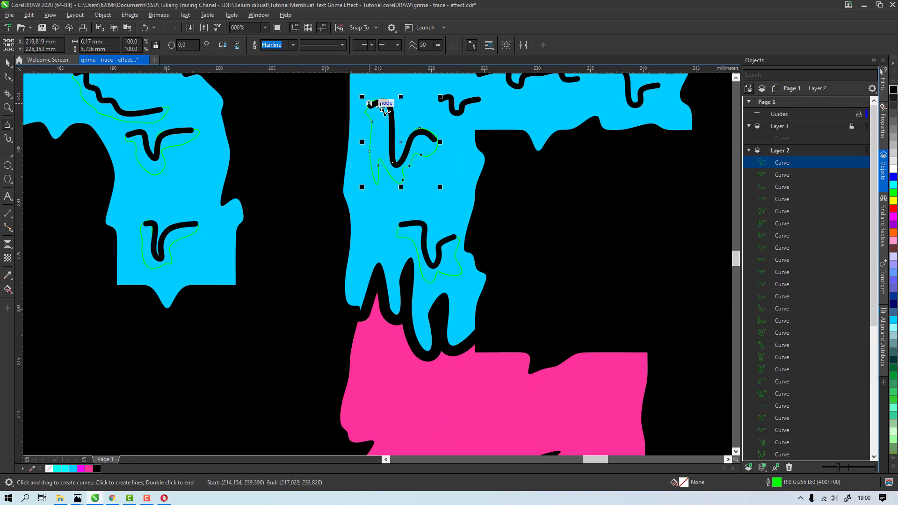
pyautogui.moveTo(441, 100); pyautogui.dragTo(442, 99)
pyautogui.scroll(-1, 364, 248)
pyautogui.scroll(1, 441, 148)
pyautogui.moveTo(289, 151); pyautogui.dragTo(290, 151)
pyautogui.moveTo(403, 174); pyautogui.dragTo(404, 173)
pyautogui.moveTo(543, 169); pyautogui.dragTo(544, 168)
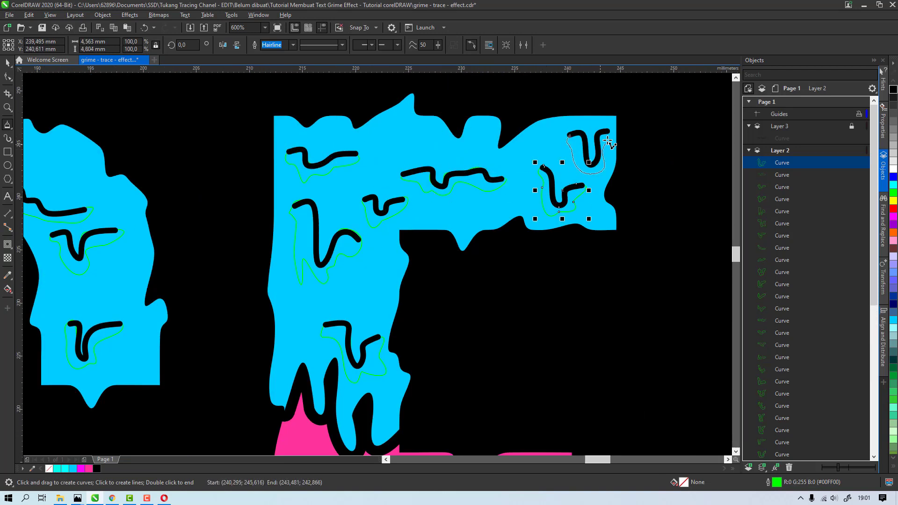
pyautogui.moveTo(570, 135); pyautogui.dragTo(571, 135)
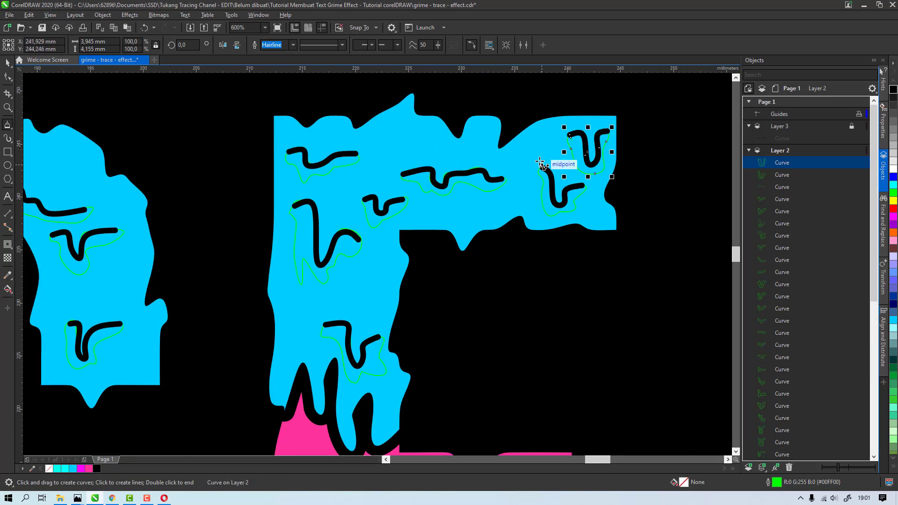
# Step: Review the drip shadow outlines across the whole TRACE lettering and the curves listed in Layer 2
pyautogui.scroll(-2, 516, 150)
pyautogui.scroll(-1, 497, 181)
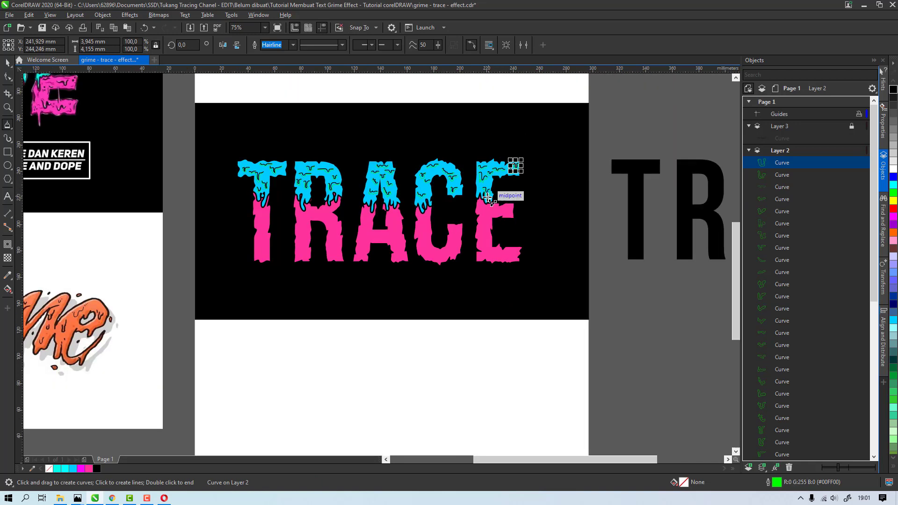
pyautogui.scroll(1, 490, 187)
pyautogui.press('space')
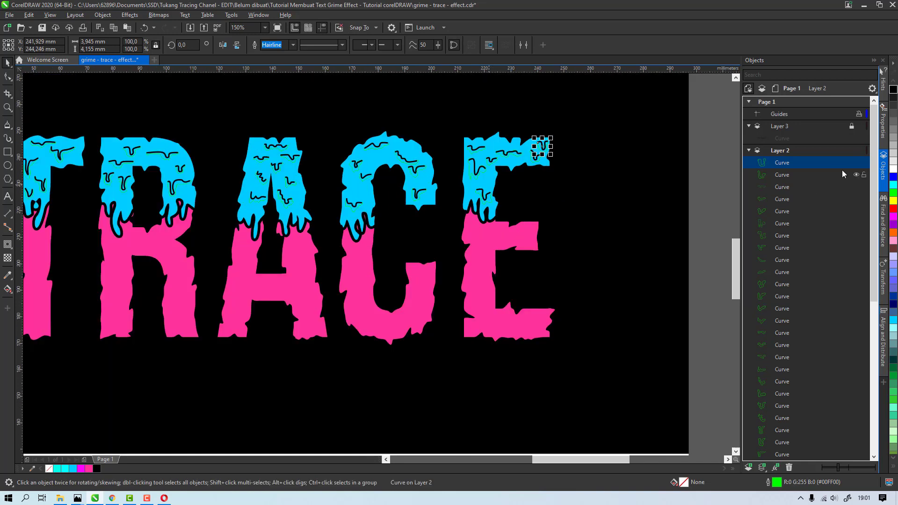
pyautogui.moveTo(872, 158)
pyautogui.mouseDown()
pyautogui.moveTo(872, 166)
pyautogui.moveTo(869, 155)
pyautogui.mouseUp()
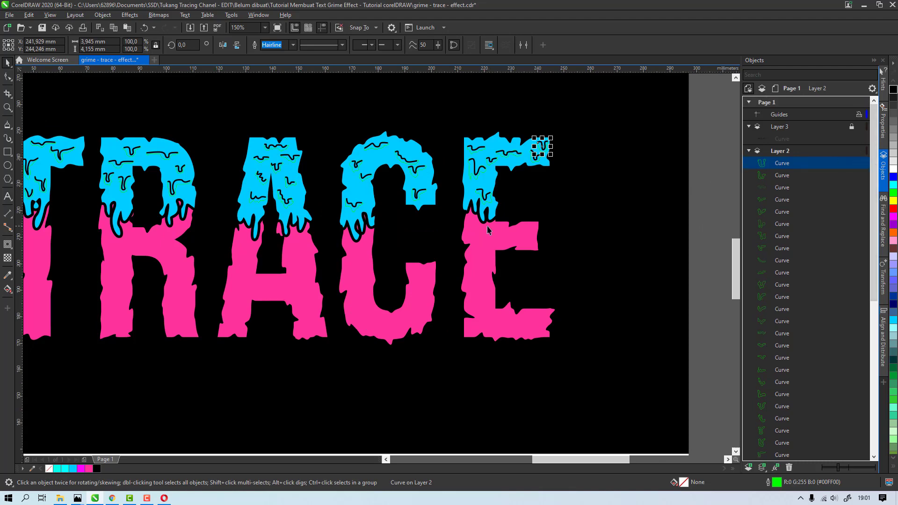
pyautogui.scroll(-1, 485, 229)
pyautogui.scroll(1, 317, 213)
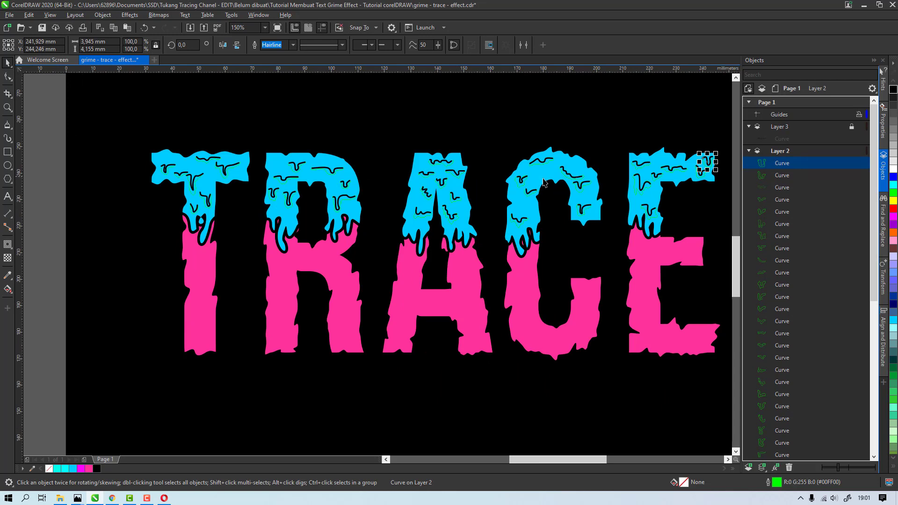
# Step: Draw closed freehand shadow outlines along the T's left edge, the underside of its left arm and the stem's upper left side
pyautogui.click(8, 125)
pyautogui.scroll(1, 174, 181)
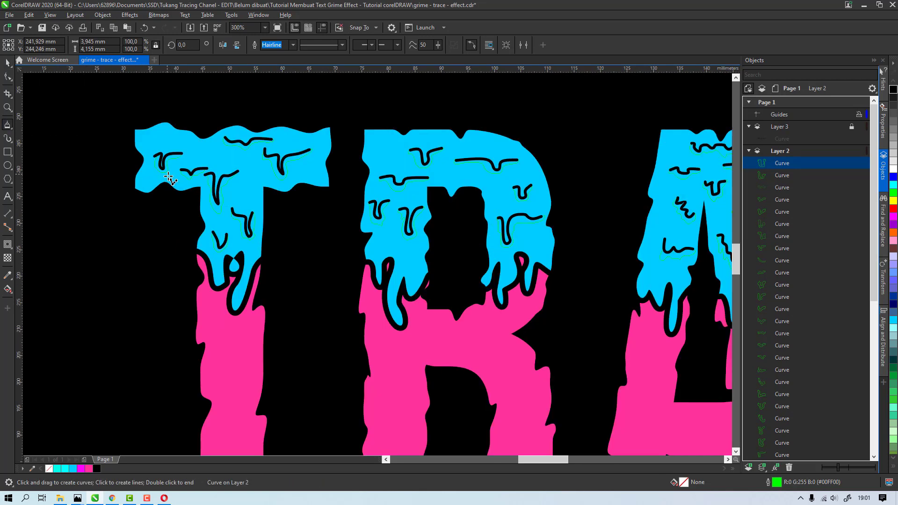
pyautogui.moveTo(135, 125)
pyautogui.mouseDown()
pyautogui.moveTo(147, 165)
pyautogui.moveTo(137, 176)
pyautogui.moveTo(136, 124)
pyautogui.mouseUp()
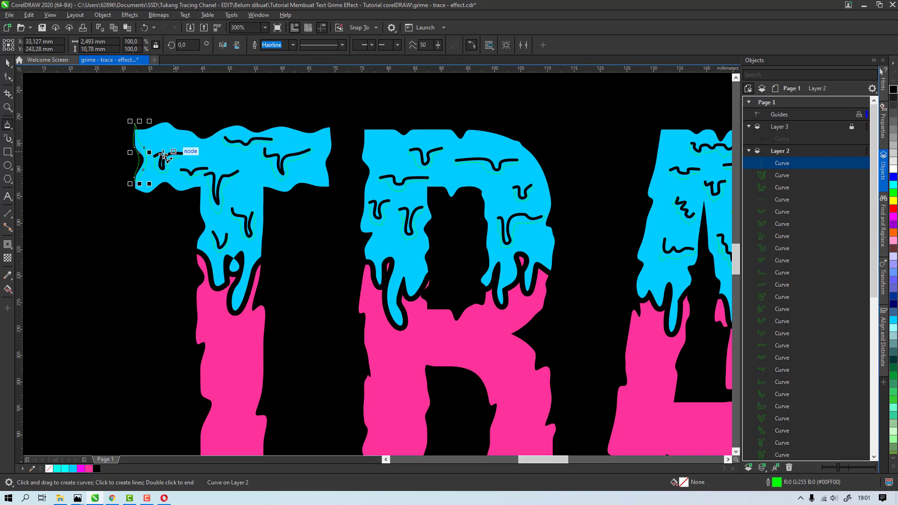
pyautogui.scroll(1, 148, 189)
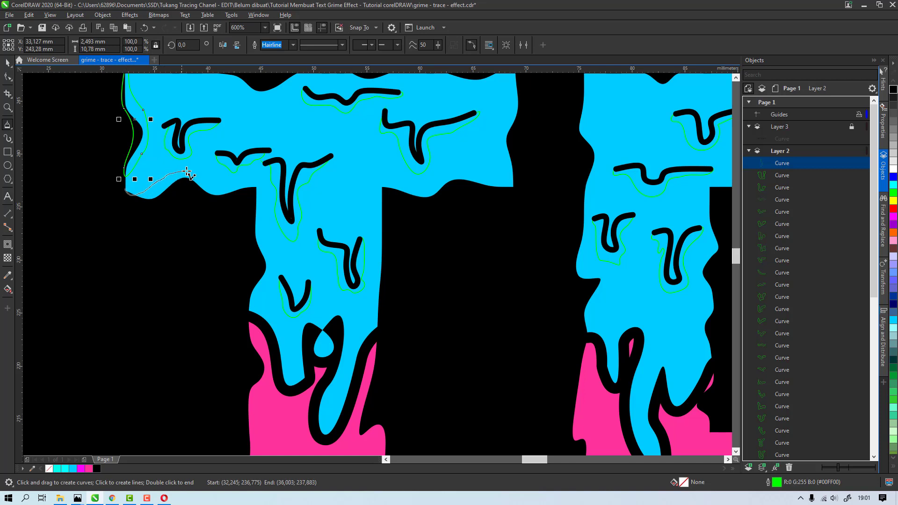
pyautogui.moveTo(211, 185)
pyautogui.mouseDown()
pyautogui.moveTo(257, 187)
pyautogui.moveTo(224, 201)
pyautogui.moveTo(183, 197)
pyautogui.moveTo(152, 212)
pyautogui.moveTo(123, 200)
pyautogui.mouseUp()
pyautogui.moveTo(257, 187)
pyautogui.mouseDown()
pyautogui.moveTo(263, 245)
pyautogui.moveTo(247, 232)
pyautogui.moveTo(256, 188)
pyautogui.mouseUp()
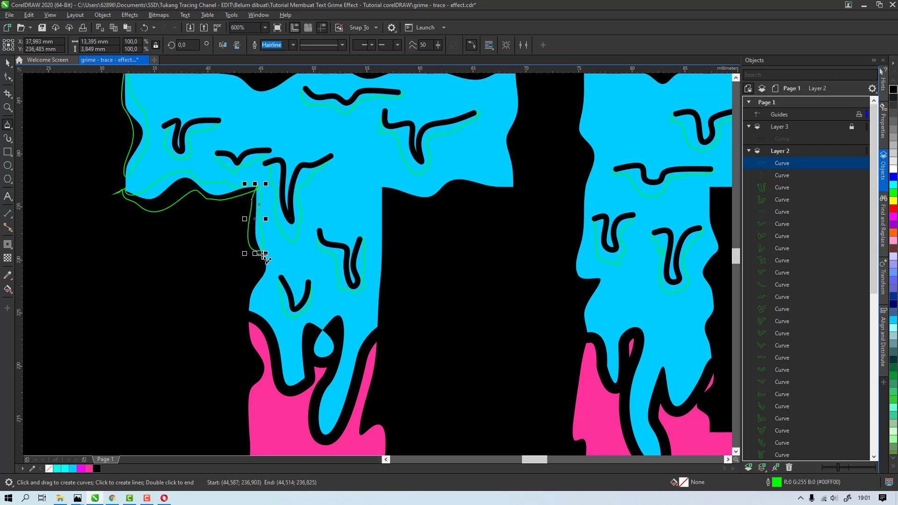
# Step: Draw closed freehand shadow outlines down the T stem's lower left side and along the left edges of its drips
pyautogui.scroll(-3, 318, 170)
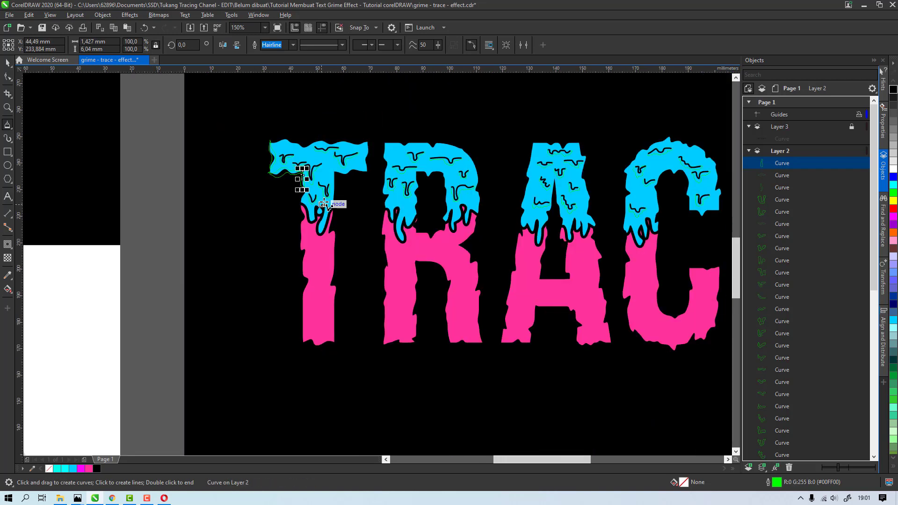
pyautogui.scroll(1, 344, 212)
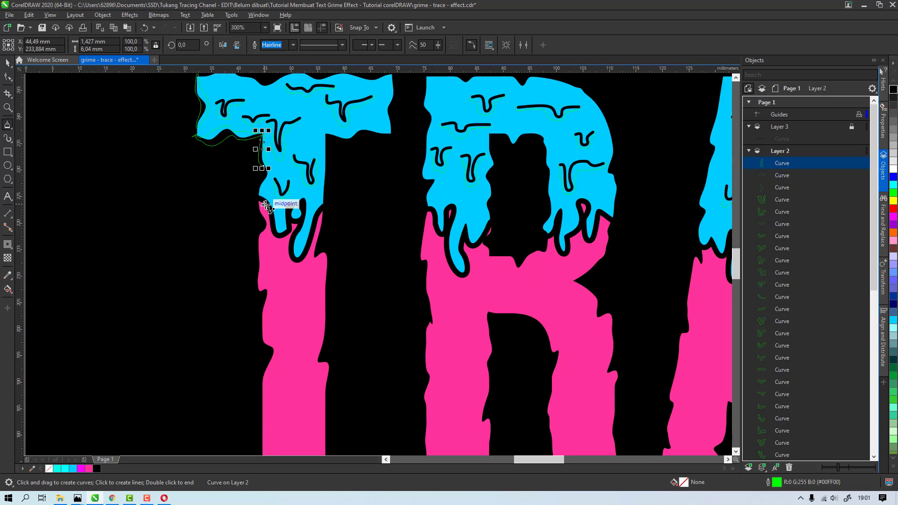
pyautogui.scroll(1, 266, 205)
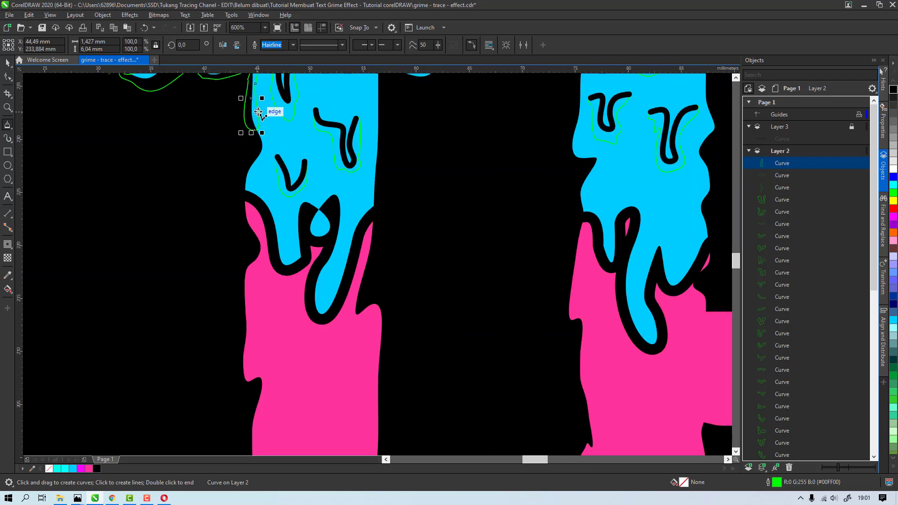
pyautogui.moveTo(263, 134)
pyautogui.mouseDown()
pyautogui.moveTo(253, 179)
pyautogui.moveTo(233, 190)
pyautogui.moveTo(255, 152)
pyautogui.moveTo(245, 124)
pyautogui.moveTo(258, 108)
pyautogui.mouseUp()
pyautogui.moveTo(247, 178); pyautogui.dragTo(270, 199)
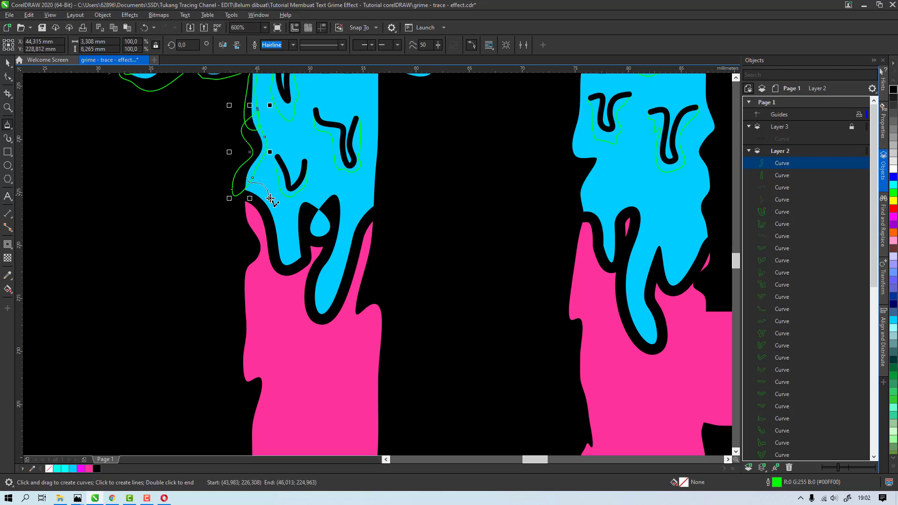
pyautogui.moveTo(269, 242)
pyautogui.mouseDown()
pyautogui.moveTo(235, 186)
pyautogui.moveTo(246, 178)
pyautogui.mouseUp()
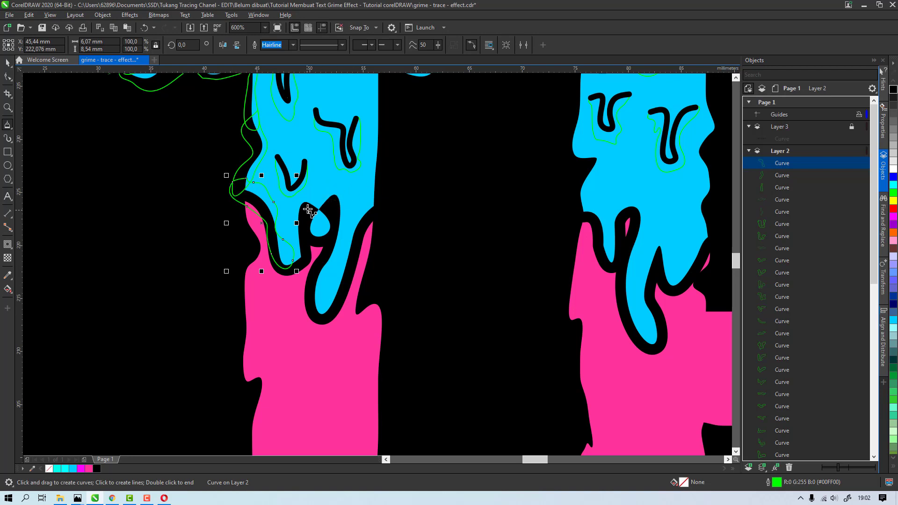
pyautogui.moveTo(336, 201)
pyautogui.mouseDown()
pyautogui.moveTo(337, 258)
pyautogui.moveTo(318, 306)
pyautogui.moveTo(311, 291)
pyautogui.moveTo(332, 248)
pyautogui.moveTo(337, 199)
pyautogui.mouseUp()
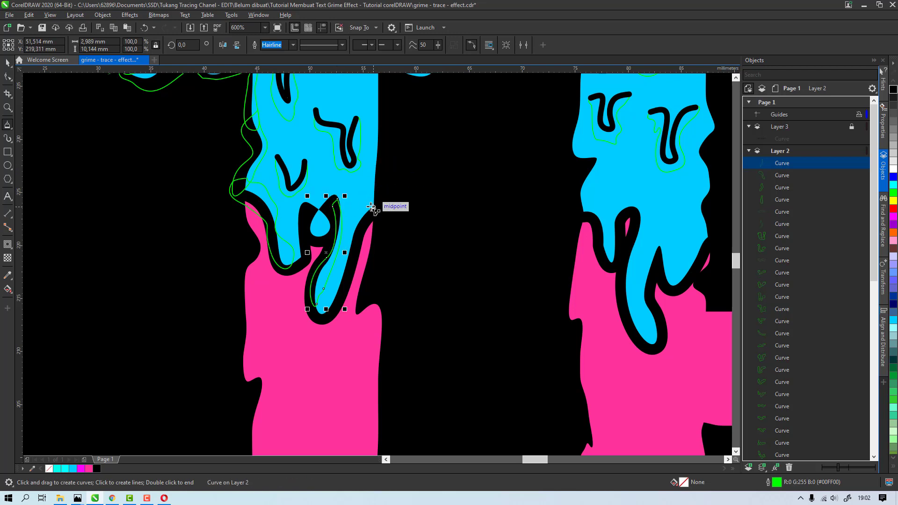
# Step: Draw closed freehand shadow outlines along the T stem's right side and the underside of its right arm
pyautogui.scroll(-2, 372, 204)
pyautogui.scroll(2, 351, 197)
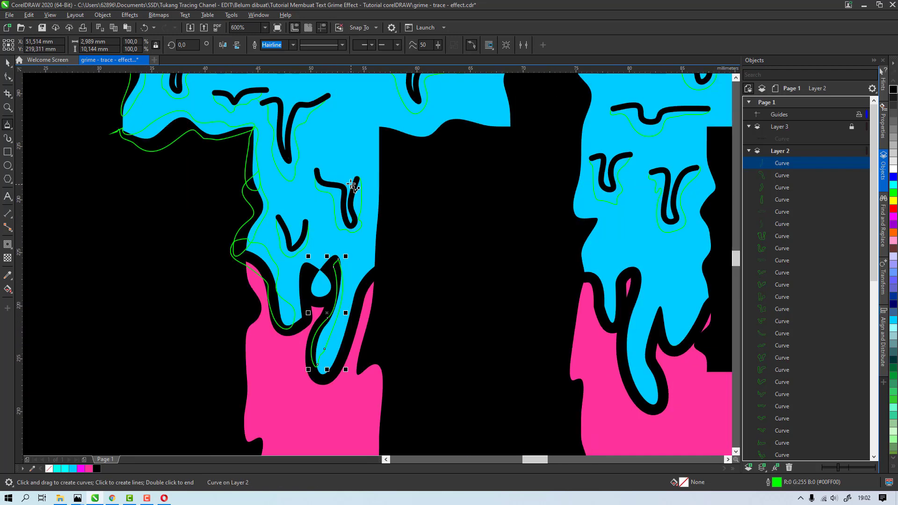
pyautogui.moveTo(378, 127); pyautogui.dragTo(371, 170)
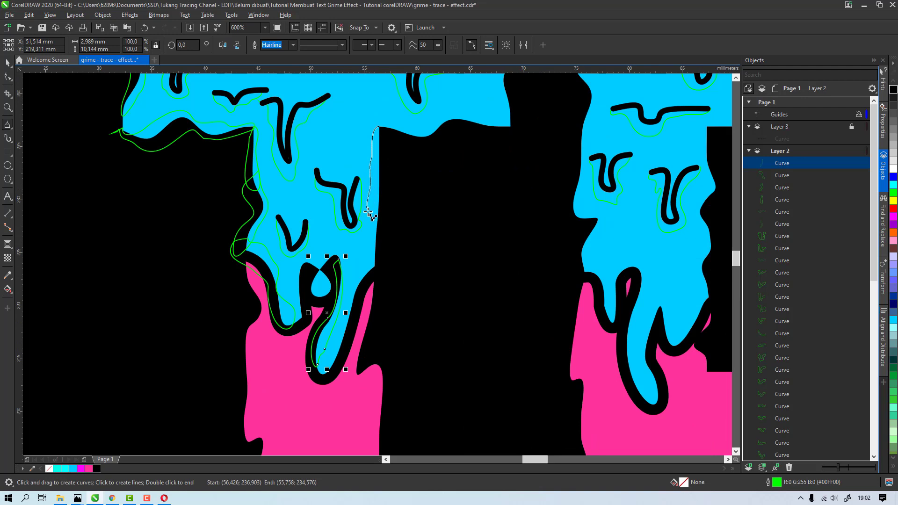
pyautogui.moveTo(374, 239)
pyautogui.mouseDown()
pyautogui.moveTo(377, 269)
pyautogui.moveTo(385, 182)
pyautogui.mouseUp()
pyautogui.moveTo(384, 136)
pyautogui.mouseDown()
pyautogui.moveTo(378, 125)
pyautogui.moveTo(411, 125)
pyautogui.mouseUp()
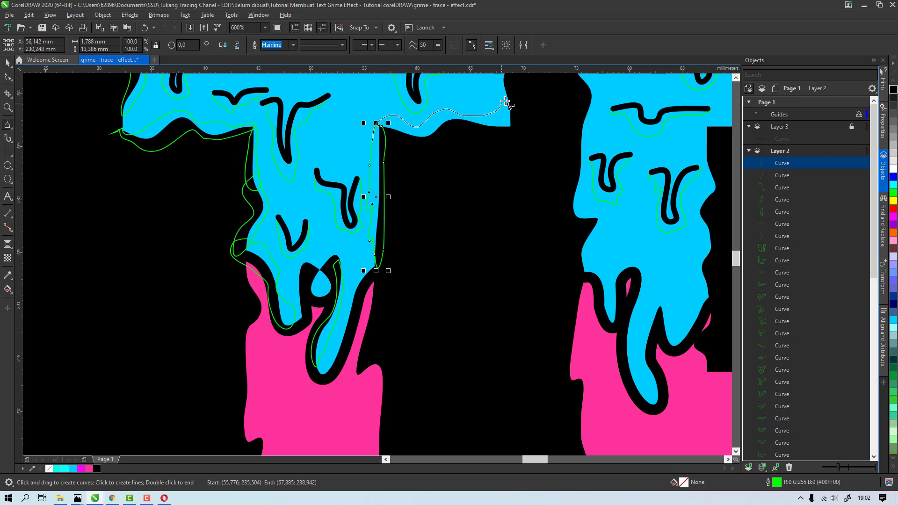
pyautogui.moveTo(514, 114)
pyautogui.mouseDown()
pyautogui.moveTo(410, 146)
pyautogui.moveTo(374, 142)
pyautogui.mouseUp()
# Step: Draw closed freehand shadow outlines along the remaining blue letter edges, including the R's left edge
pyautogui.scroll(-2, 380, 144)
pyautogui.scroll(2, 379, 101)
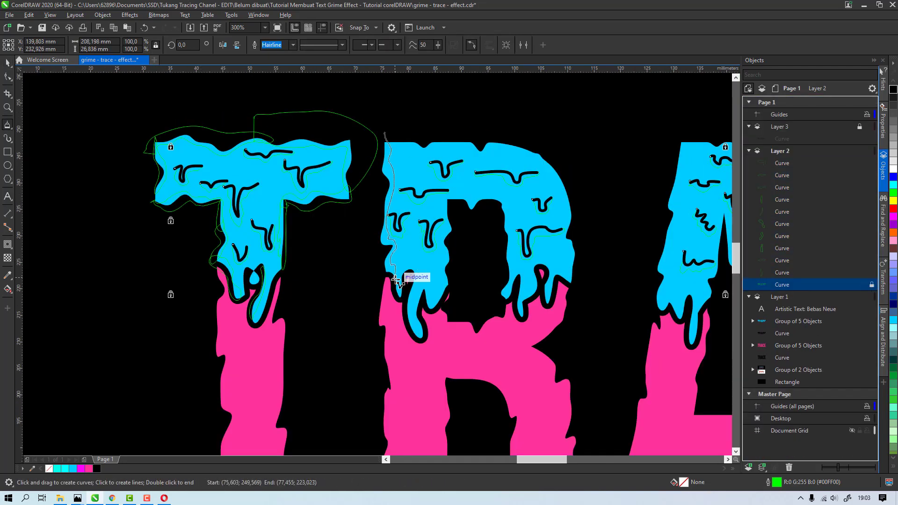
pyautogui.moveTo(395, 280); pyautogui.dragTo(396, 281)
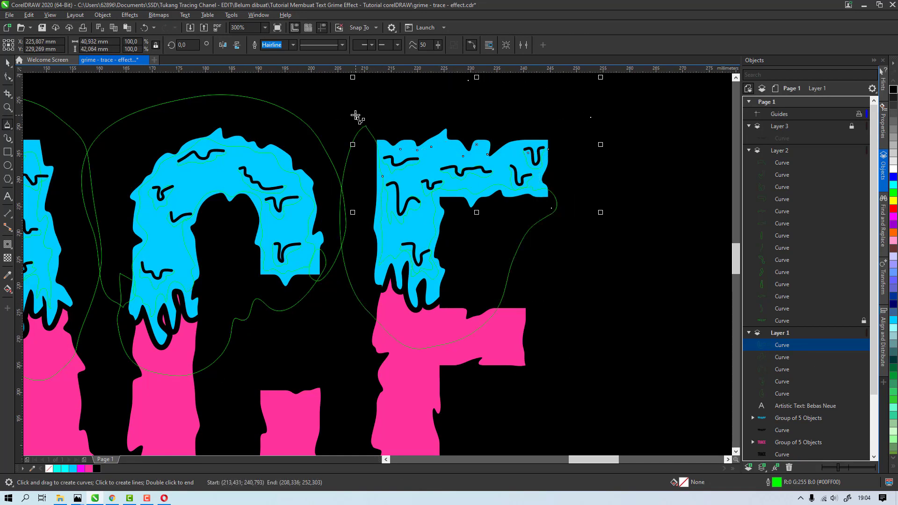
# Step: Cut the large shadow outline curves around the A, C and E from Layer 1 and paste them into Layer 2
pyautogui.scroll(-2, 356, 136)
pyautogui.scroll(-1, 396, 181)
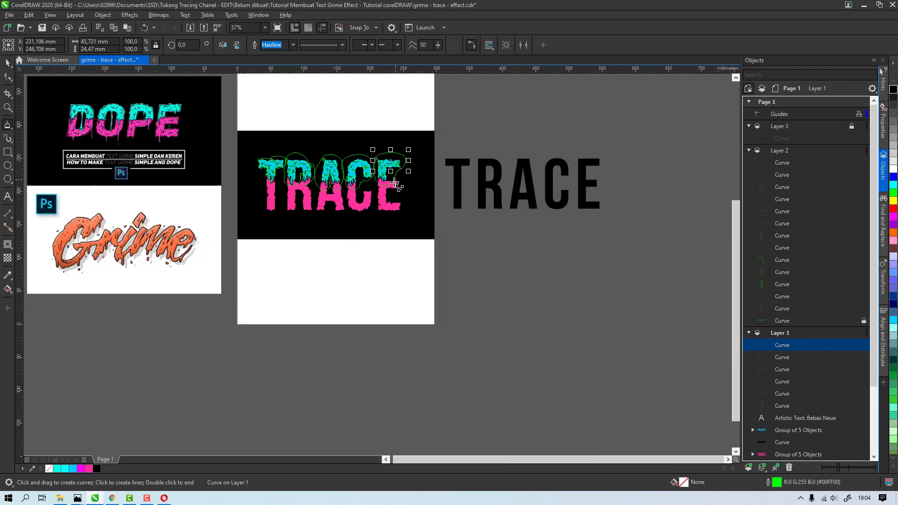
pyautogui.scroll(1, 250, 144)
pyautogui.scroll(1, 471, 194)
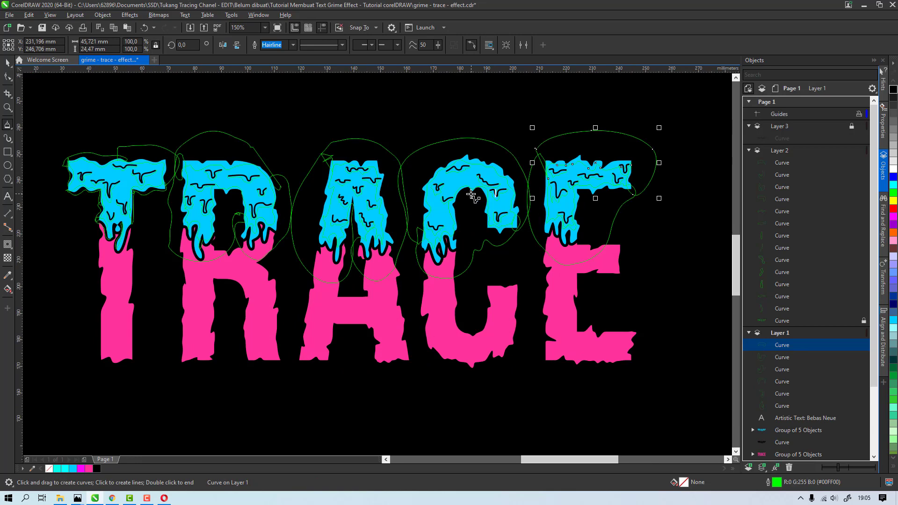
pyautogui.press('space')
pyautogui.click(459, 115)
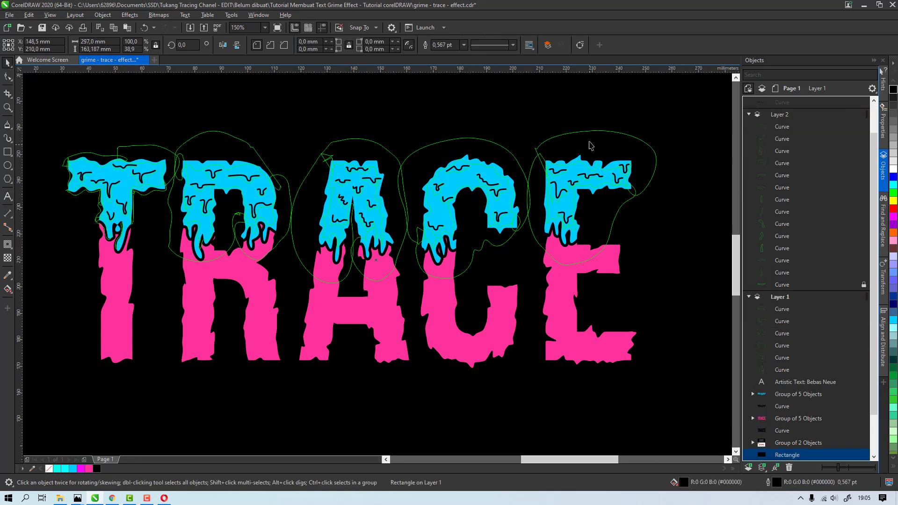
pyautogui.click(553, 158)
pyautogui.scroll(-2, 734, 255)
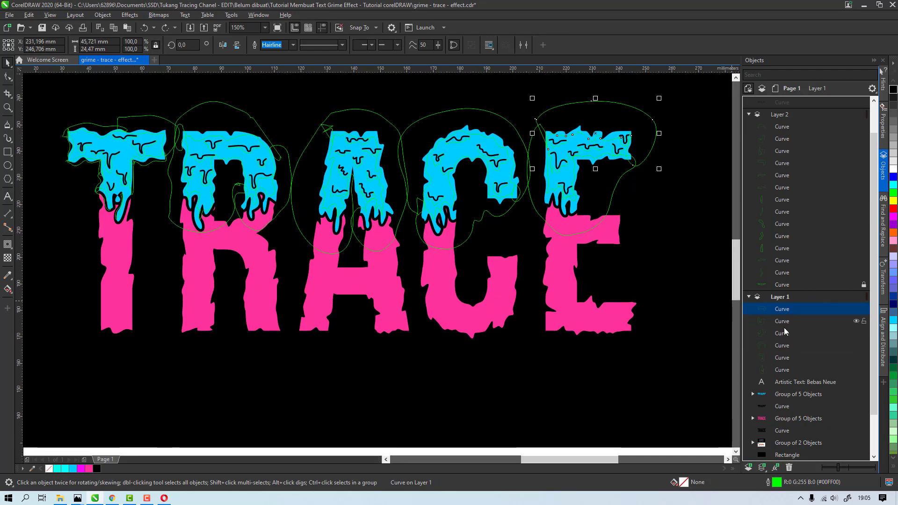
pyautogui.click(776, 370)
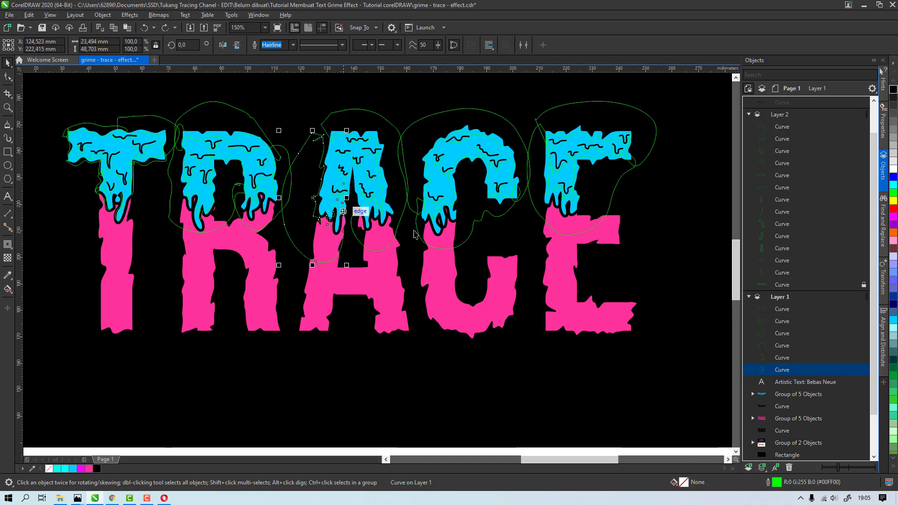
pyautogui.keyDown('shift'); pyautogui.click(774, 312); pyautogui.keyUp('shift')
pyautogui.press('Delete')
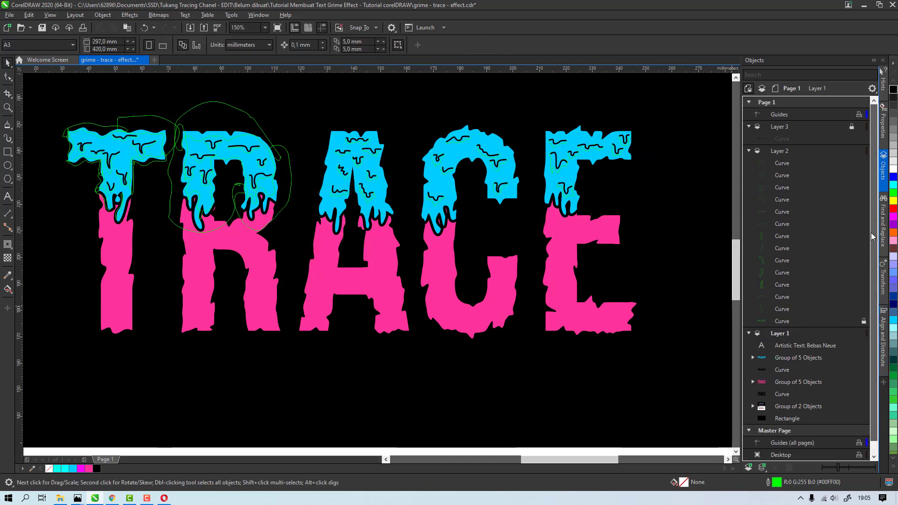
pyautogui.click(776, 152)
pyautogui.hotkey('ctrl', 'v')
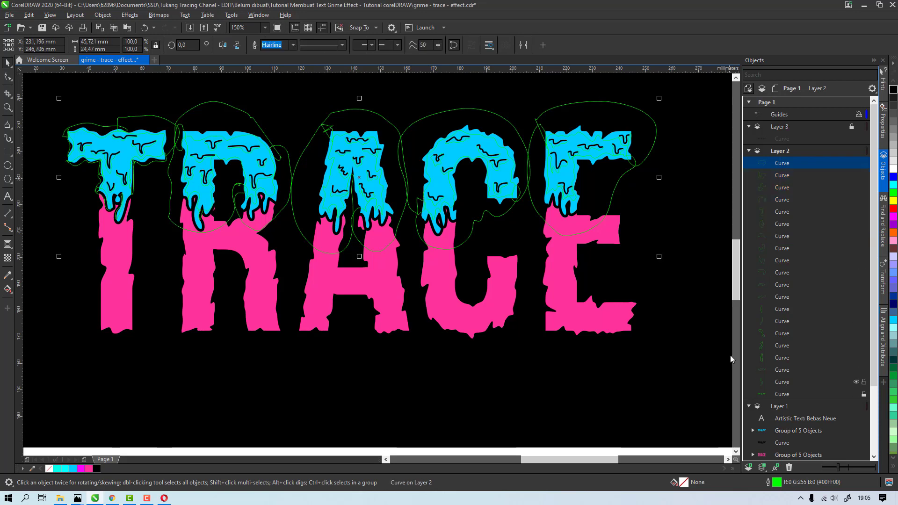
# Step: Weld all the unlocked shadow outline curves in Layer 2 into a single curve
pyautogui.keyDown('shift'); pyautogui.click(783, 382); pyautogui.keyUp('shift')
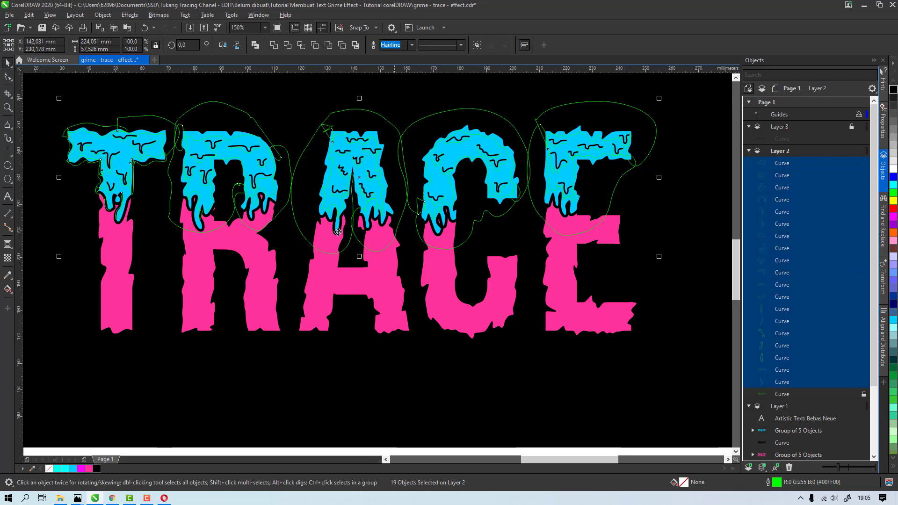
pyautogui.moveTo(358, 174); pyautogui.dragTo(353, 109)
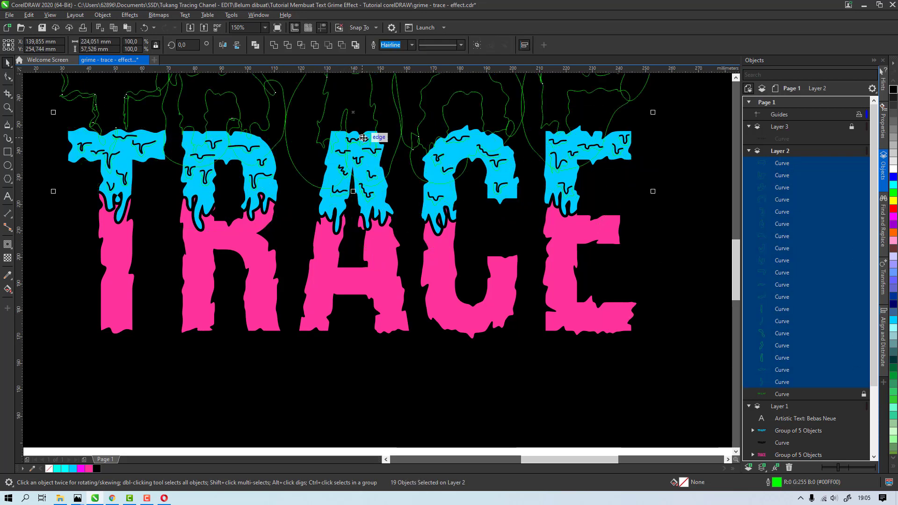
pyautogui.hotkey('ctrl', 'z')
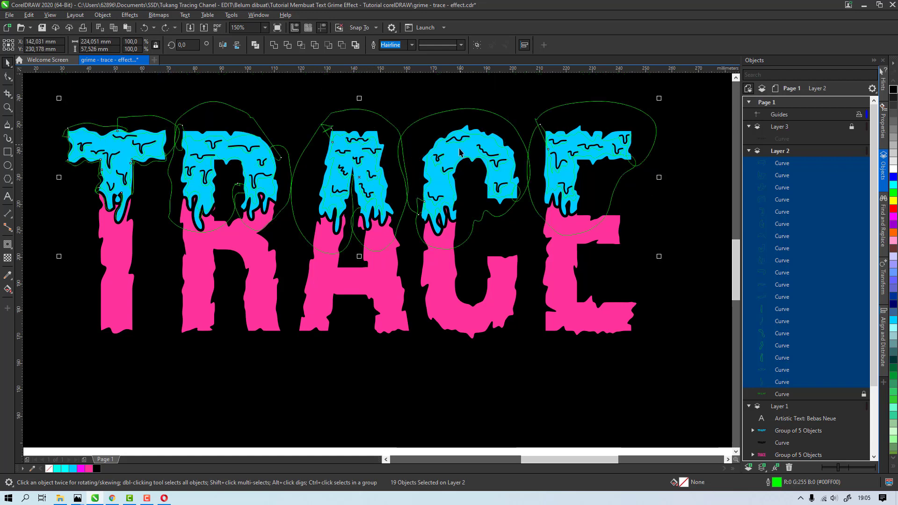
pyautogui.moveTo(209, 103); pyautogui.dragTo(204, 78)
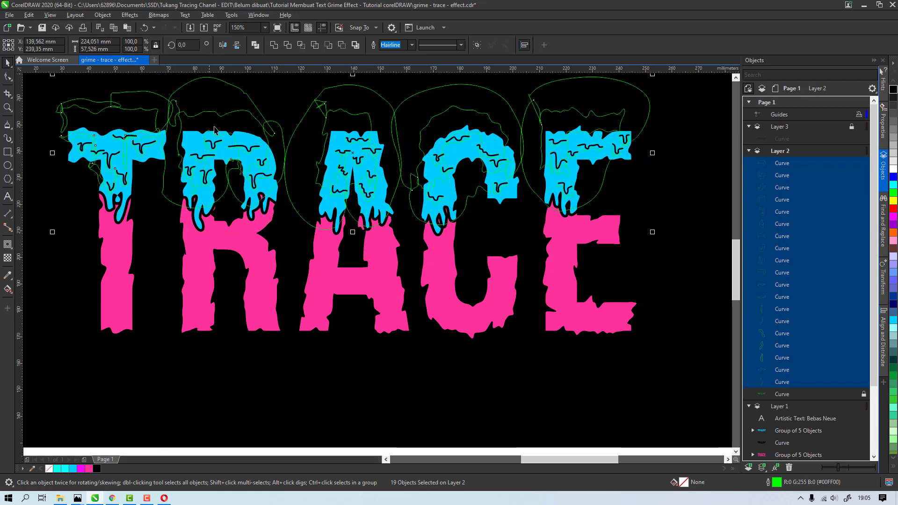
pyautogui.hotkey('ctrl', 'z')
pyautogui.click(276, 47)
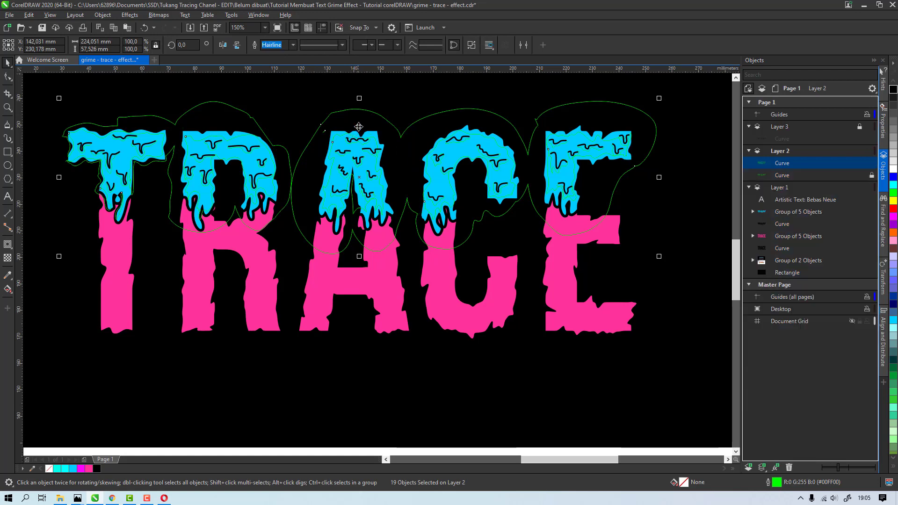
# Step: Intersect the welded shadow curve with the blue letter group and delete the leftover green outline
pyautogui.moveTo(357, 128)
pyautogui.mouseDown()
pyautogui.moveTo(359, 114)
pyautogui.moveTo(353, 136)
pyautogui.mouseUp()
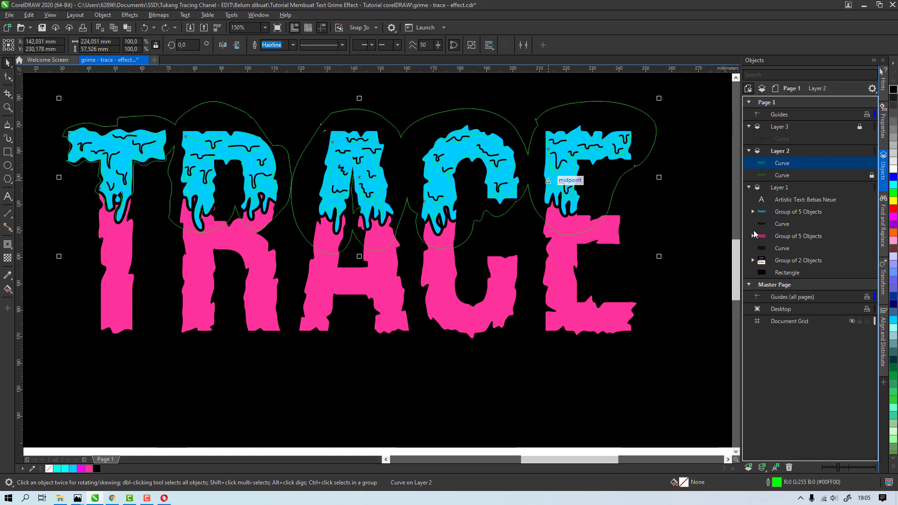
pyautogui.keyDown('ctrl'); pyautogui.click(780, 213); pyautogui.keyUp('ctrl')
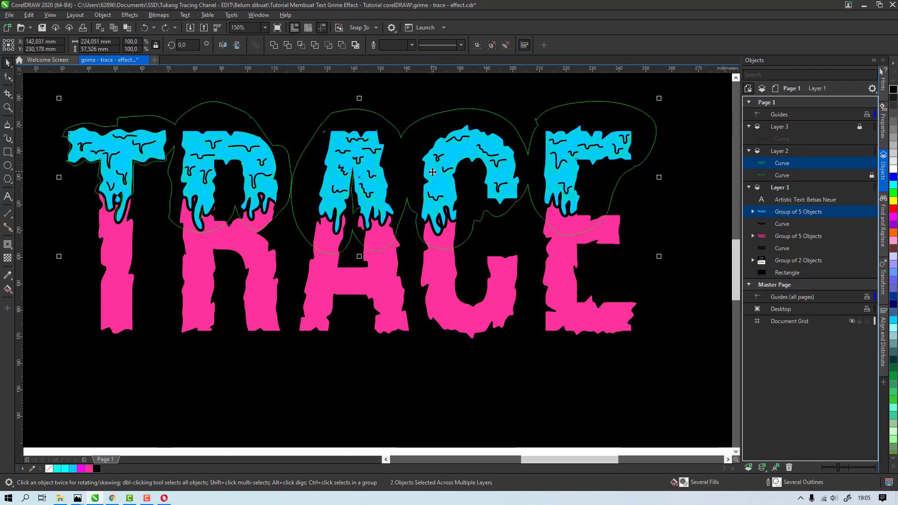
pyautogui.moveTo(433, 173); pyautogui.dragTo(429, 146)
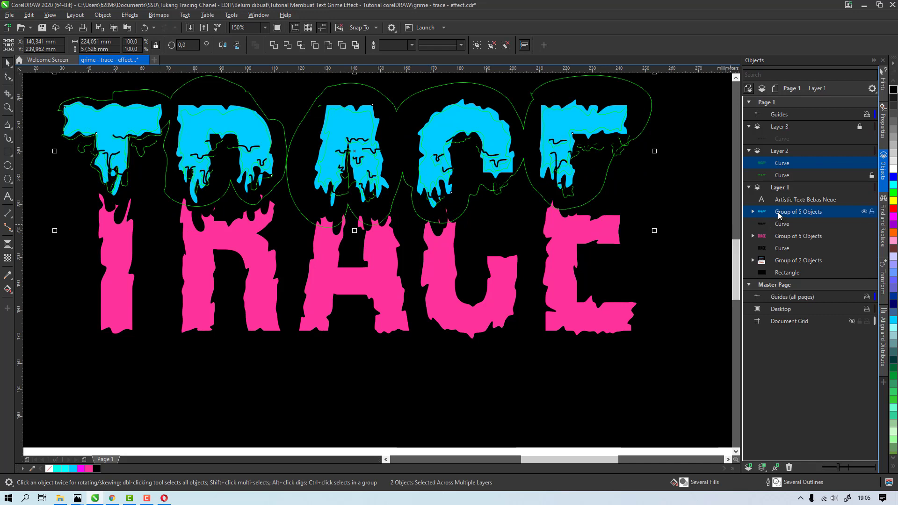
pyautogui.hotkey('ctrl', 'z')
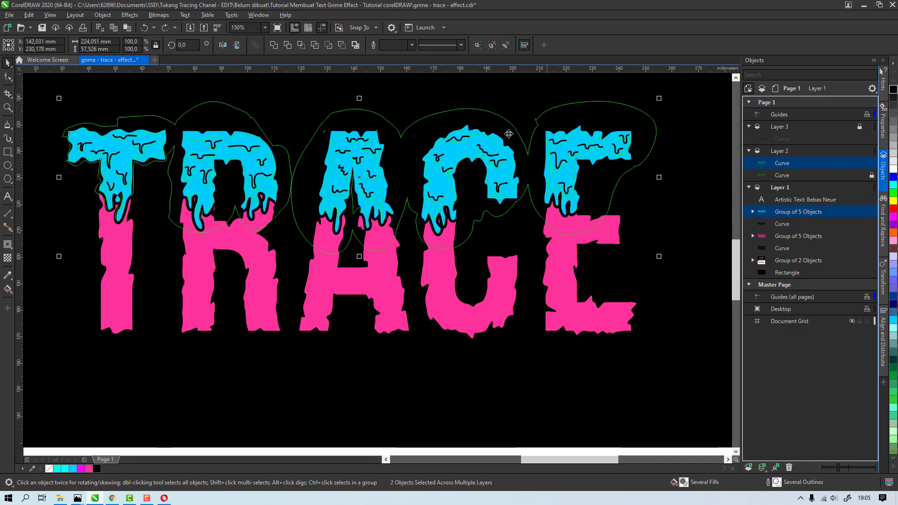
pyautogui.click(302, 45)
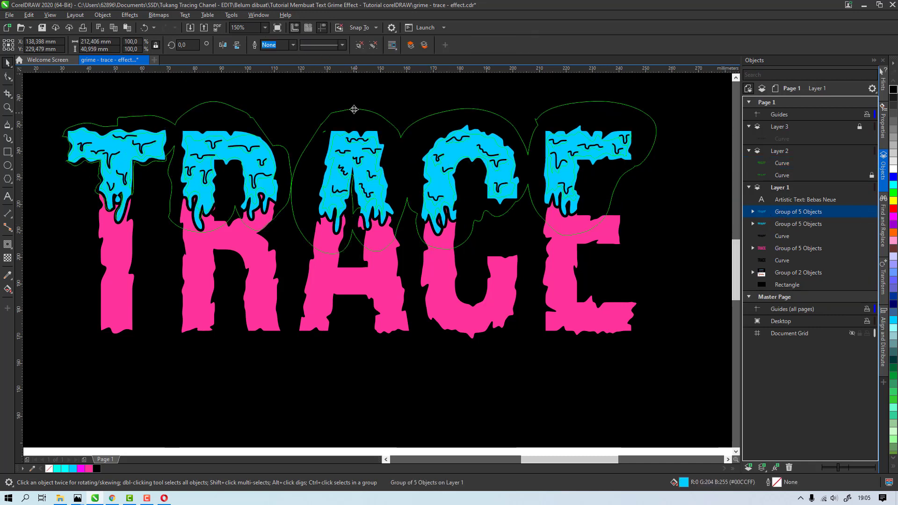
pyautogui.click(354, 110)
pyautogui.press('Delete')
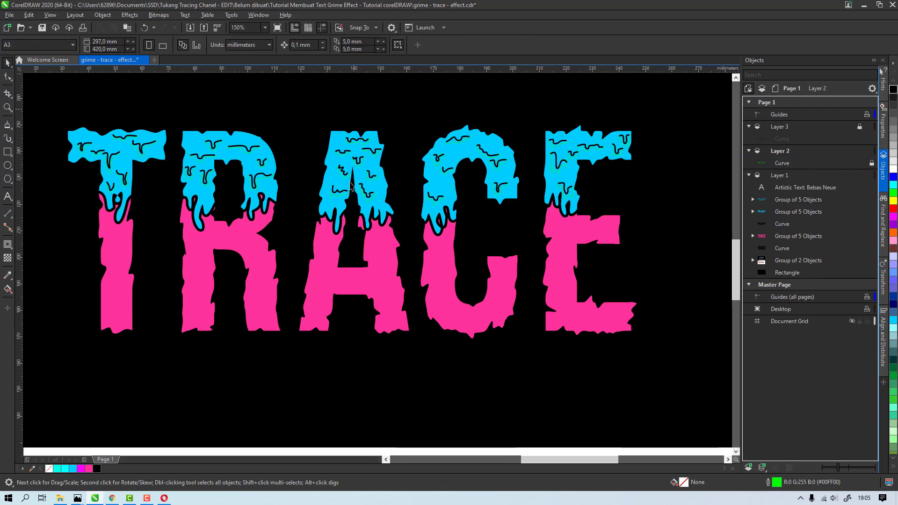
# Step: Move the intersected shadow group from Layer 1 to Layer 2, above the locked drip shadow curve
pyautogui.click(325, 207)
pyautogui.moveTo(323, 212); pyautogui.dragTo(330, 208)
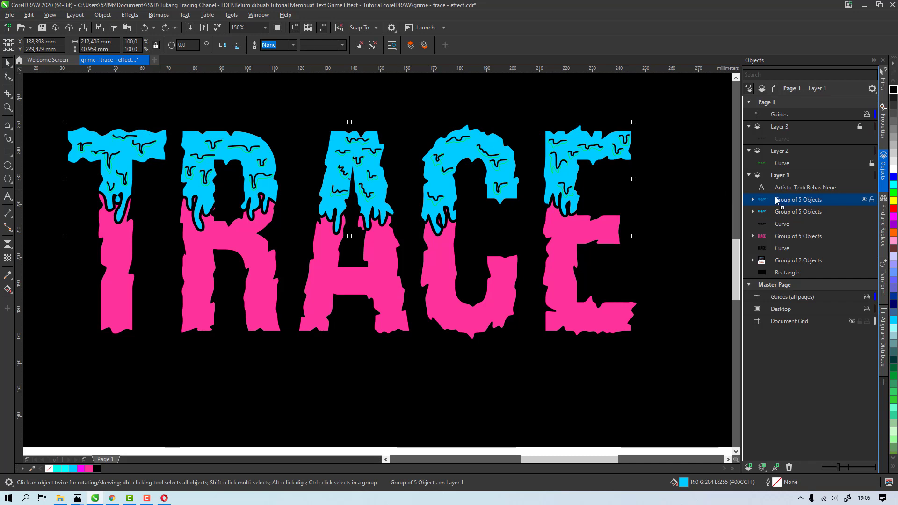
pyautogui.moveTo(776, 201); pyautogui.dragTo(786, 166)
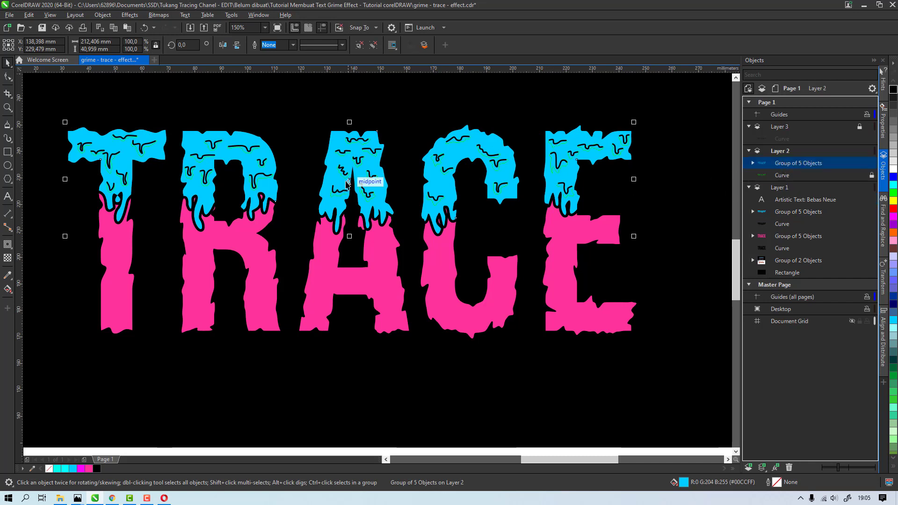
pyautogui.moveTo(348, 178); pyautogui.dragTo(353, 169)
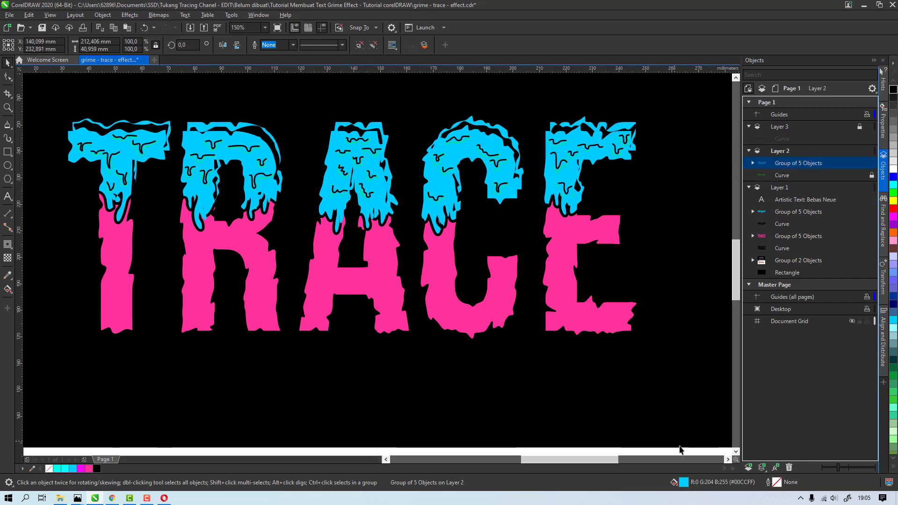
pyautogui.hotkey('ctrl', 'z')
# Step: Recolour the intersected shadow group over the blue lettering with the darker blue #1F9FD1
pyautogui.doubleClick(684, 483)
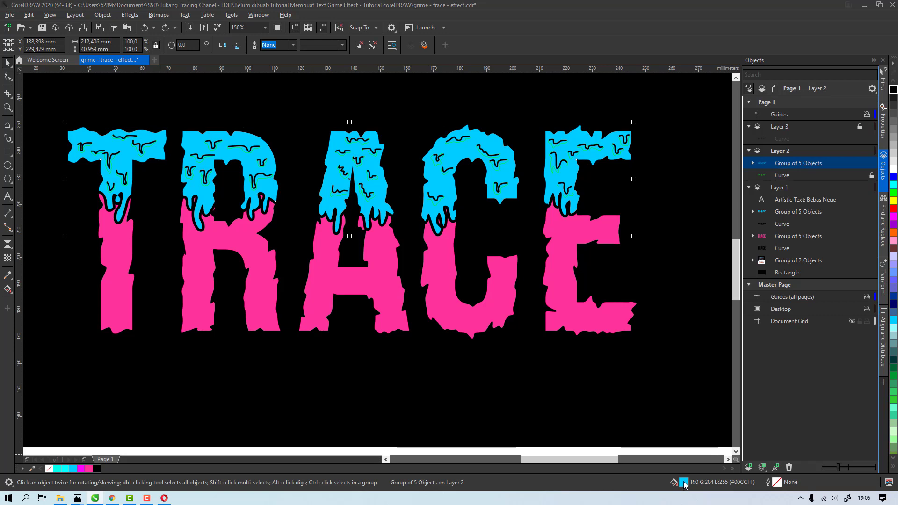
pyautogui.click(342, 164)
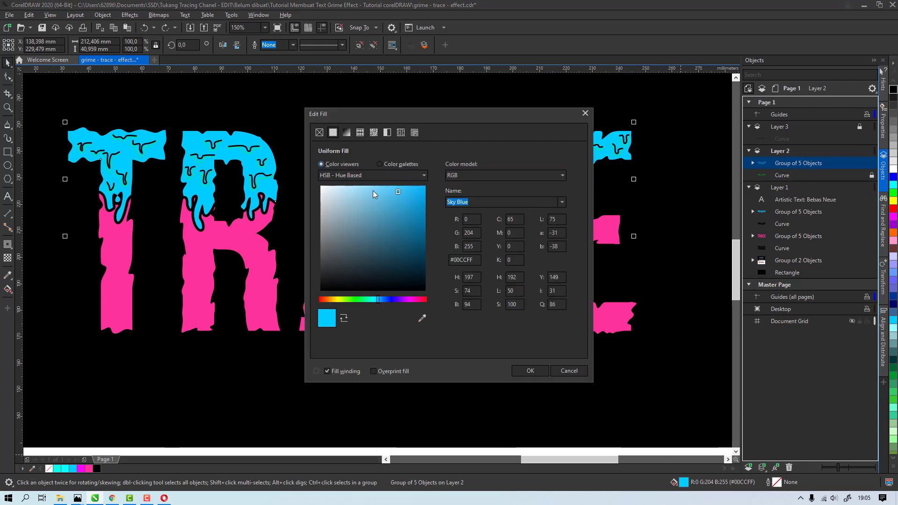
pyautogui.moveTo(399, 192); pyautogui.dragTo(410, 204)
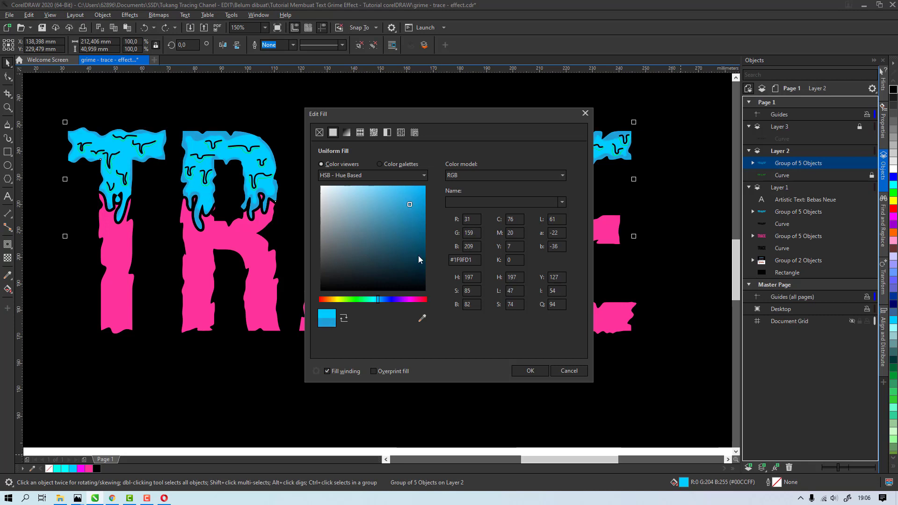
pyautogui.click(525, 372)
pyautogui.scroll(-1, 423, 207)
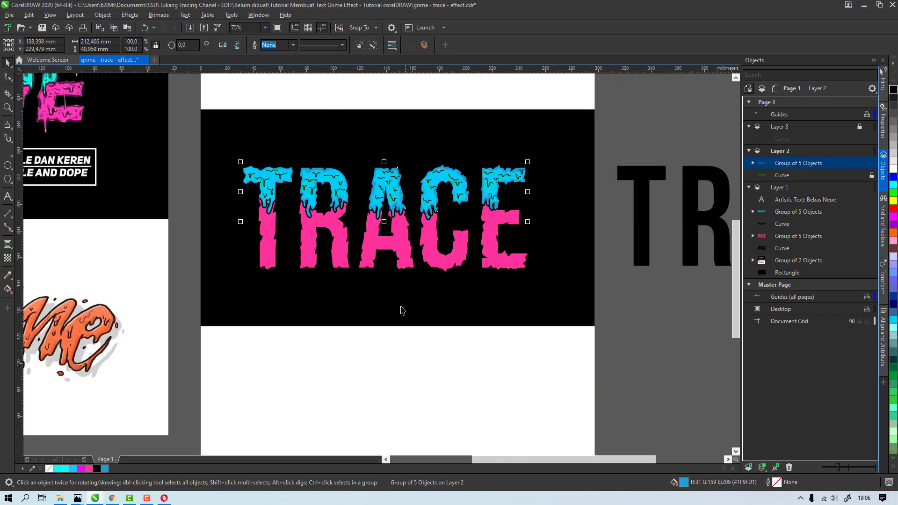
pyautogui.click(383, 339)
# Step: Unlock the drip shadow curve in Layer 2, fill it with the same darker blue and remove its green outline
pyautogui.scroll(3, 299, 202)
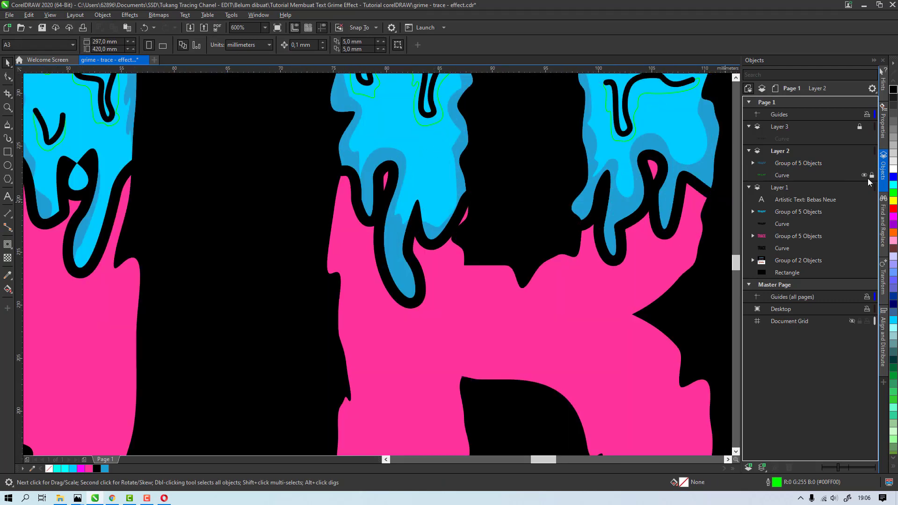
pyautogui.click(786, 180)
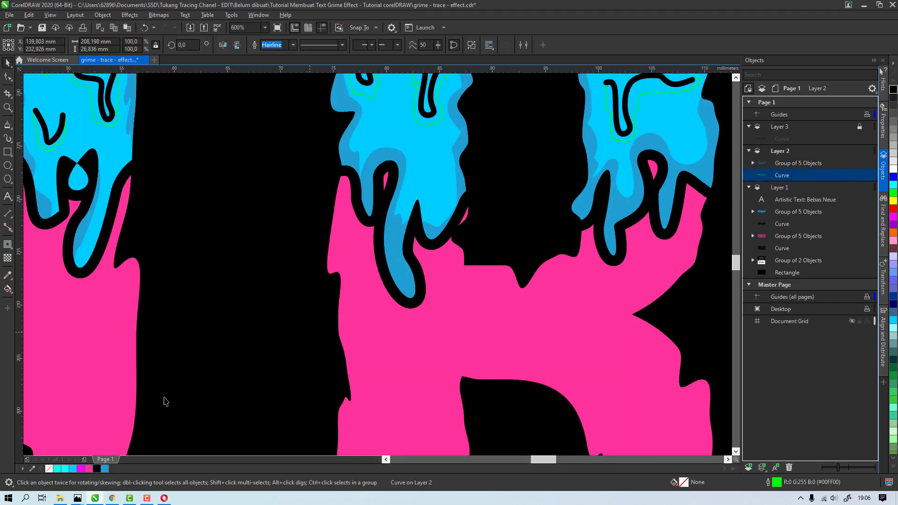
pyautogui.click(105, 467)
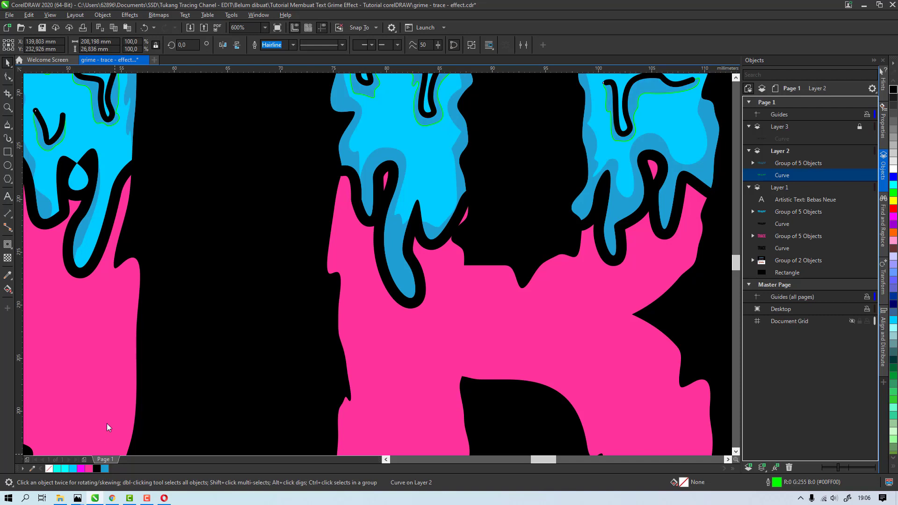
pyautogui.rightClick(48, 469)
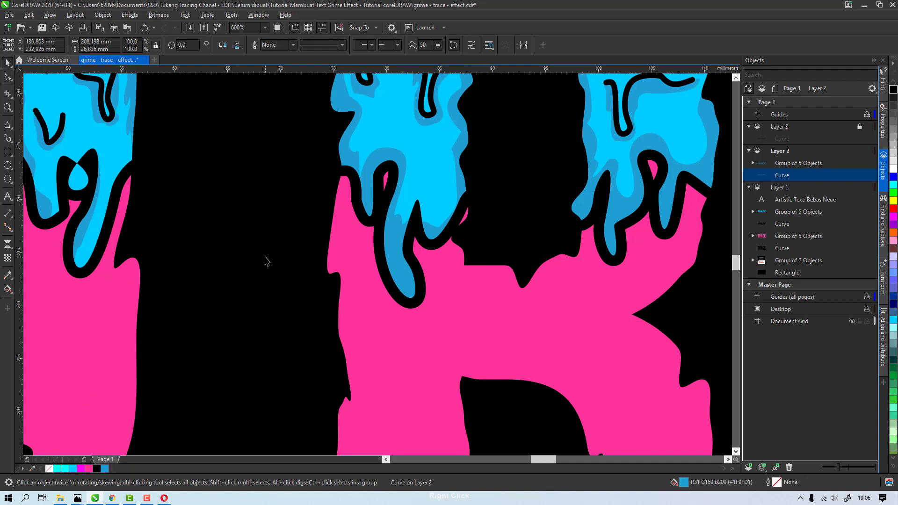
pyautogui.scroll(-3, 393, 191)
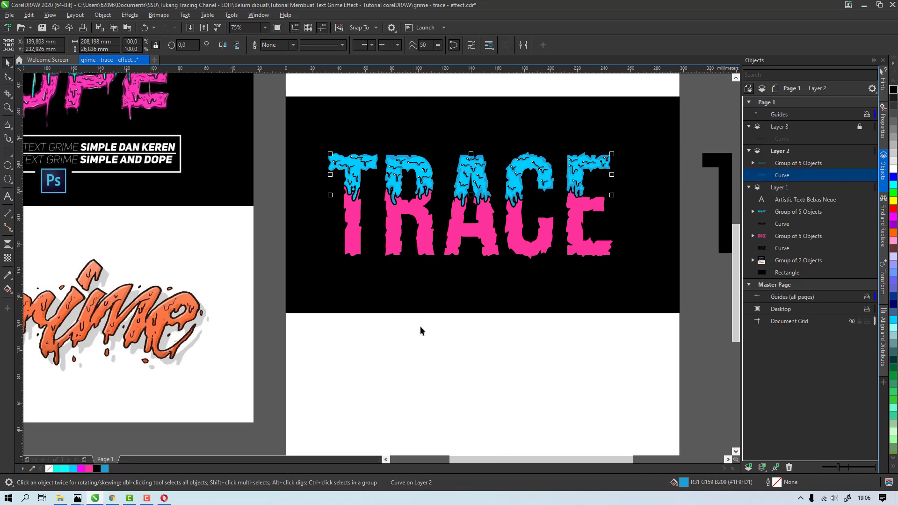
pyautogui.click(421, 330)
# Step: Examine the edge highlights and shading on the P and E of the DOPE reference and compare them with the TRACE lettering
pyautogui.scroll(1, 391, 189)
pyautogui.scroll(-1, 388, 214)
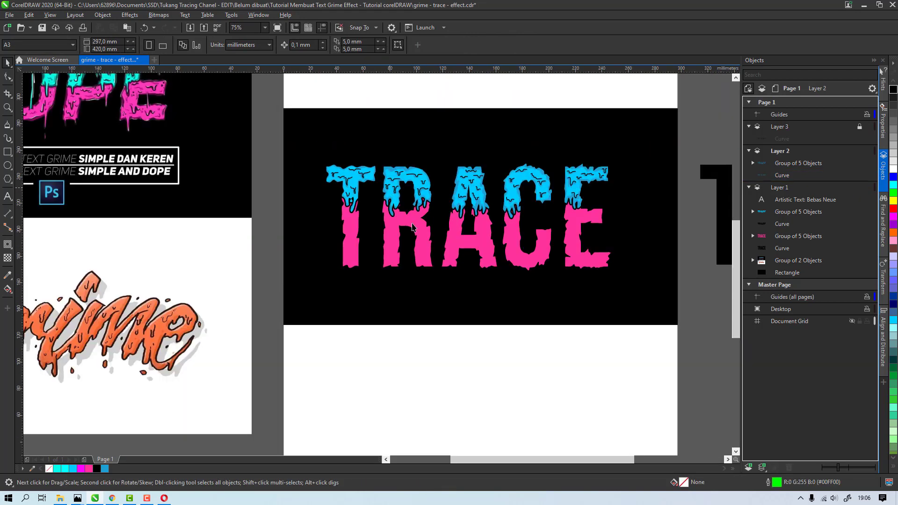
pyautogui.scroll(2, 154, 108)
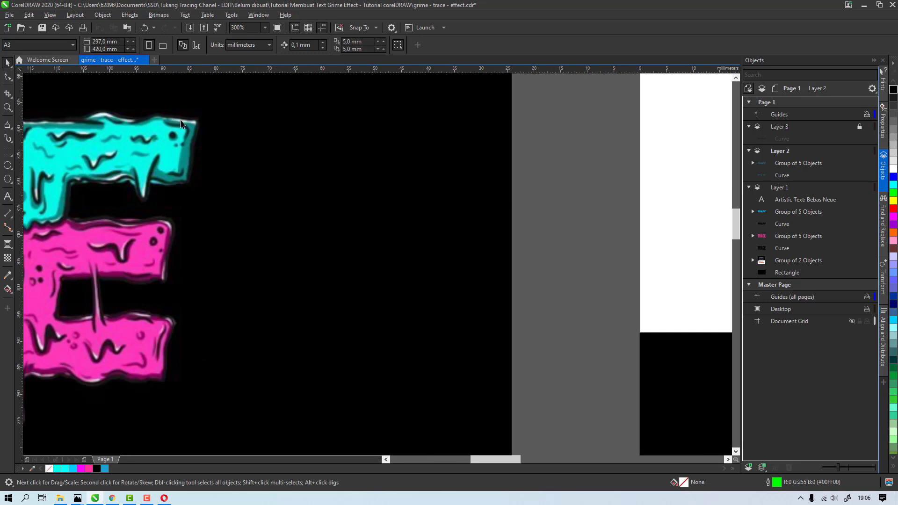
pyautogui.scroll(-1, 315, 146)
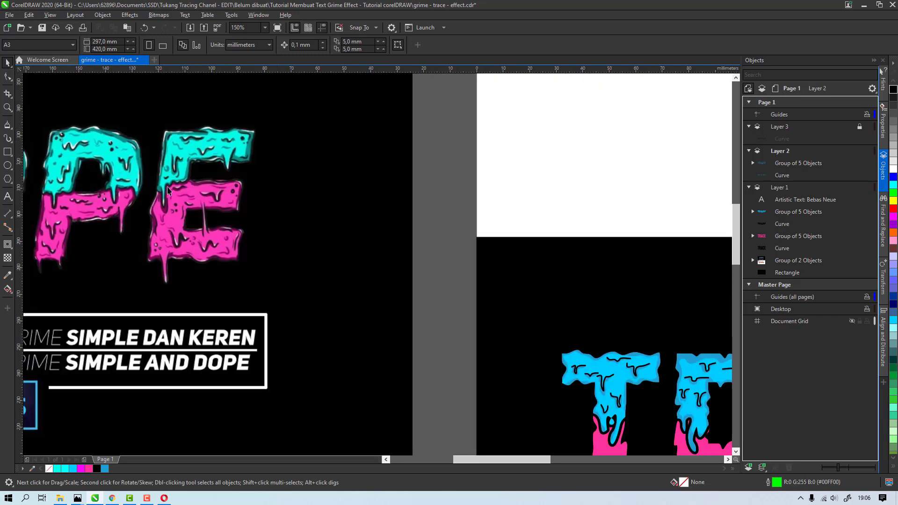
pyautogui.scroll(1, 167, 189)
pyautogui.scroll(-2, 157, 112)
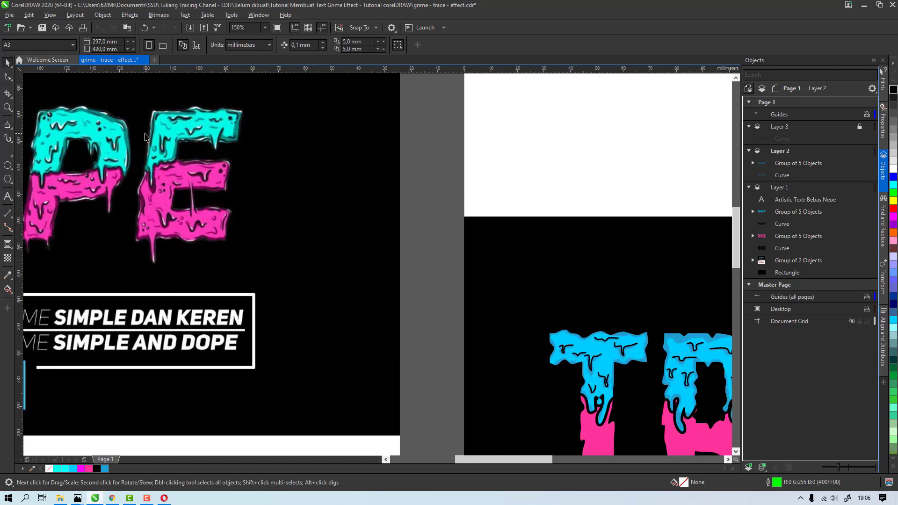
pyautogui.scroll(2, 425, 271)
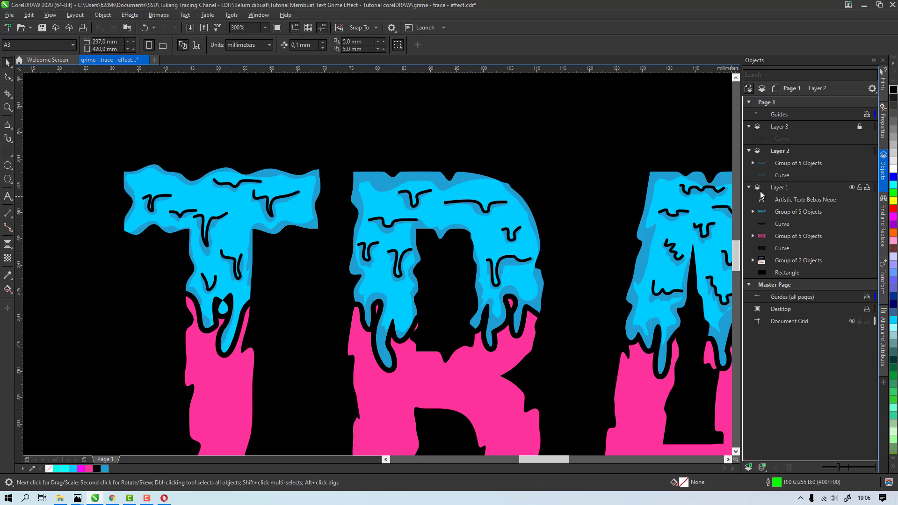
# Step: Save the document and add a new layer between Layer 2 and Layer 3
pyautogui.hotkey('ctrl', 's')
pyautogui.click(749, 468)
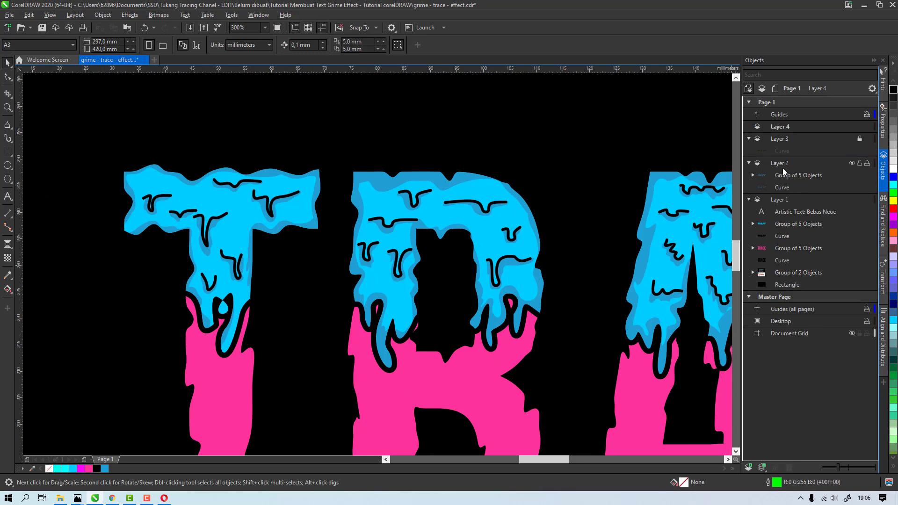
pyautogui.moveTo(782, 155); pyautogui.dragTo(783, 155)
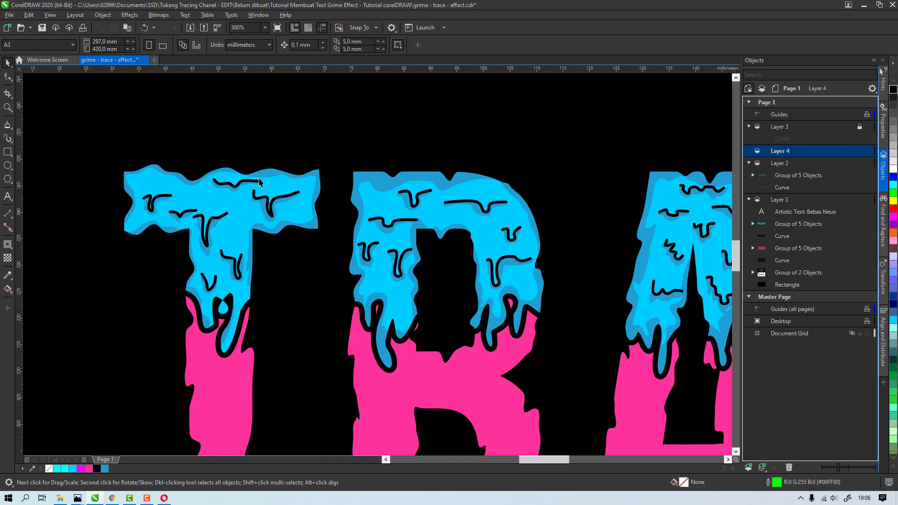
# Step: Draw thin freehand outline shapes beneath the two drip lines on the T's left arm
pyautogui.click(9, 126)
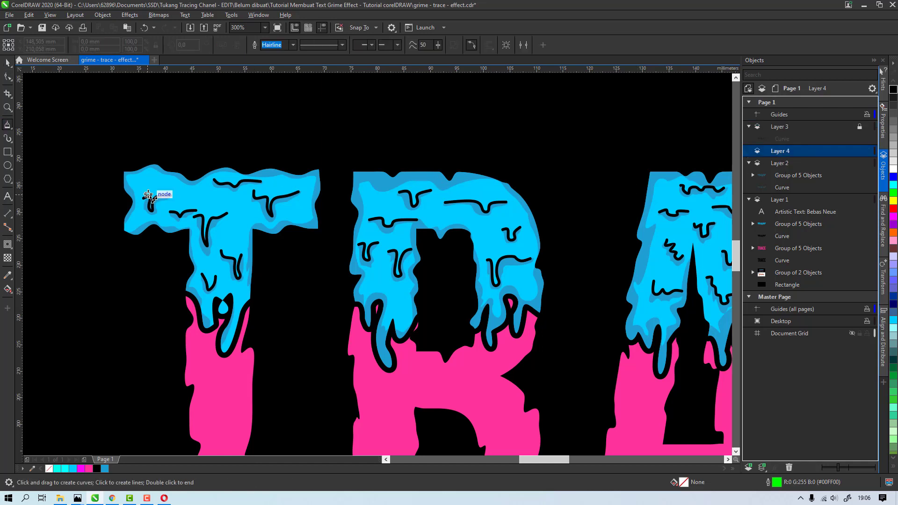
pyautogui.scroll(2, 149, 195)
pyautogui.scroll(2, 157, 196)
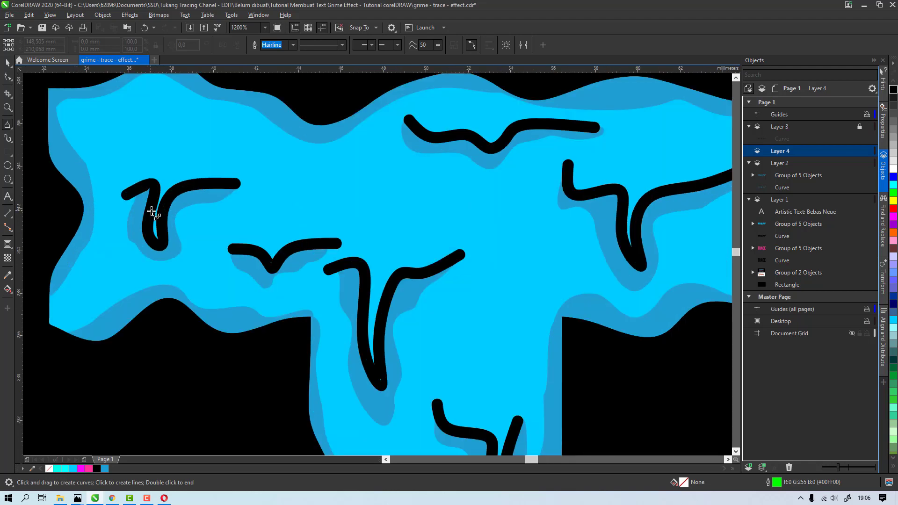
pyautogui.moveTo(128, 194)
pyautogui.mouseDown()
pyautogui.moveTo(127, 224)
pyautogui.moveTo(135, 203)
pyautogui.moveTo(128, 194)
pyautogui.moveTo(226, 188)
pyautogui.moveTo(187, 184)
pyautogui.moveTo(170, 198)
pyautogui.mouseUp()
pyautogui.click(170, 203)
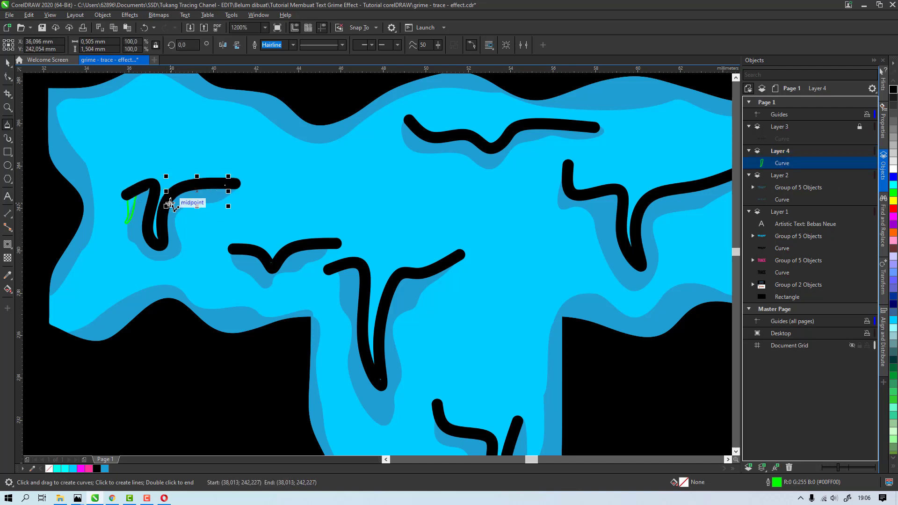
pyautogui.click(205, 259)
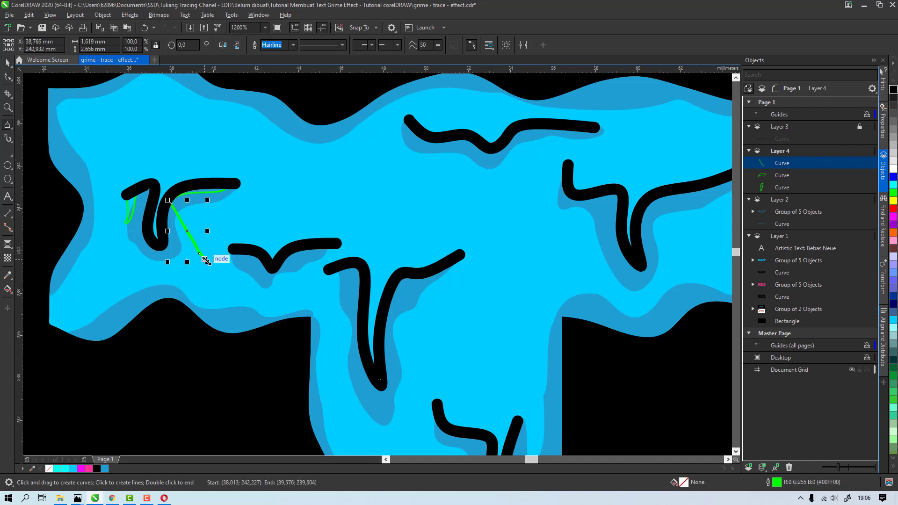
pyautogui.hotkey('ctrl', 'z')
pyautogui.moveTo(232, 250)
pyautogui.mouseDown()
pyautogui.moveTo(255, 262)
pyautogui.moveTo(240, 249)
pyautogui.moveTo(234, 254)
pyautogui.moveTo(288, 259)
pyautogui.moveTo(320, 249)
pyautogui.moveTo(293, 242)
pyautogui.moveTo(283, 262)
pyautogui.mouseUp()
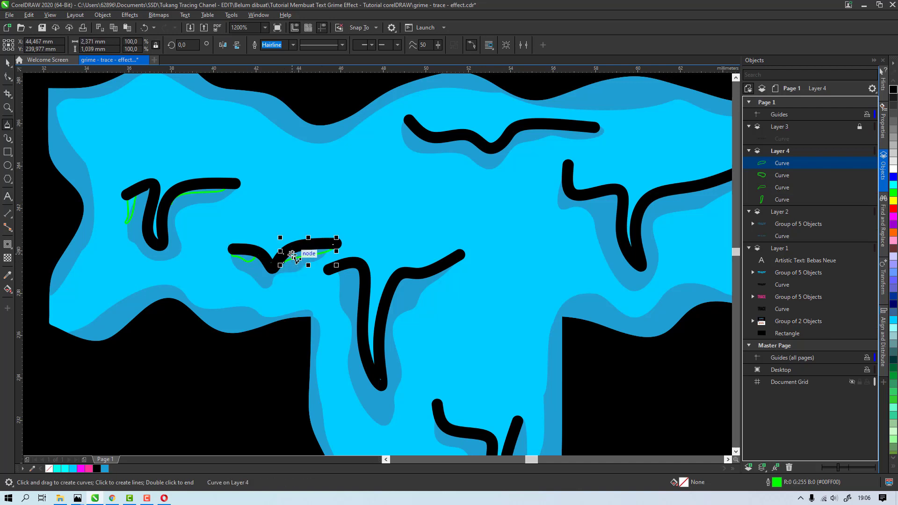
# Step: Draw outline shapes along the T's top edge, the first about 10.7 mm wide, and beneath its upper middle drip line
pyautogui.scroll(-3, 292, 255)
pyautogui.scroll(3, 191, 173)
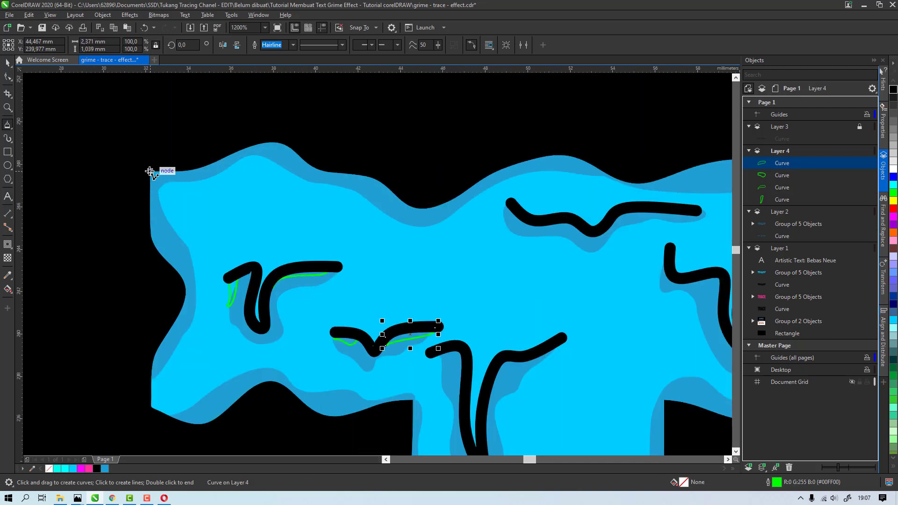
pyautogui.moveTo(149, 172)
pyautogui.mouseDown()
pyautogui.moveTo(210, 169)
pyautogui.moveTo(279, 150)
pyautogui.mouseUp()
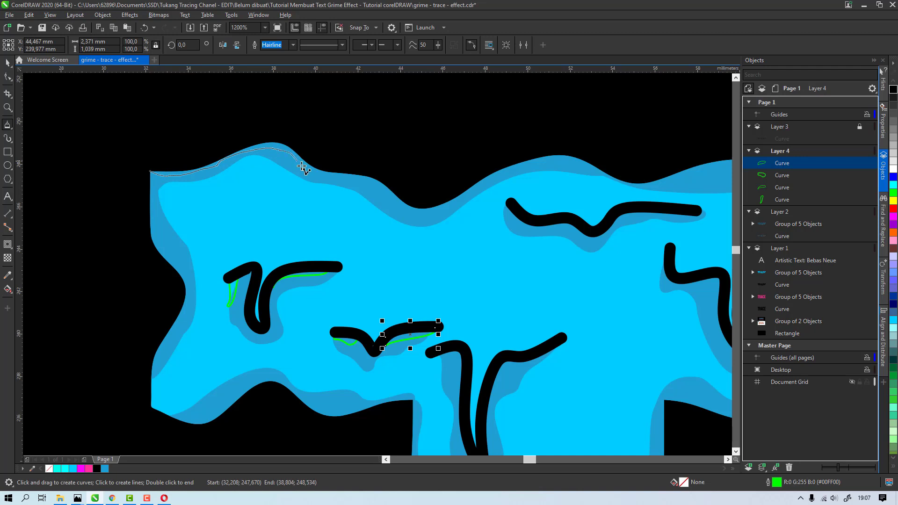
pyautogui.moveTo(337, 179)
pyautogui.mouseDown()
pyautogui.moveTo(372, 164)
pyautogui.moveTo(251, 116)
pyautogui.moveTo(173, 129)
pyautogui.moveTo(148, 151)
pyautogui.moveTo(148, 171)
pyautogui.mouseUp()
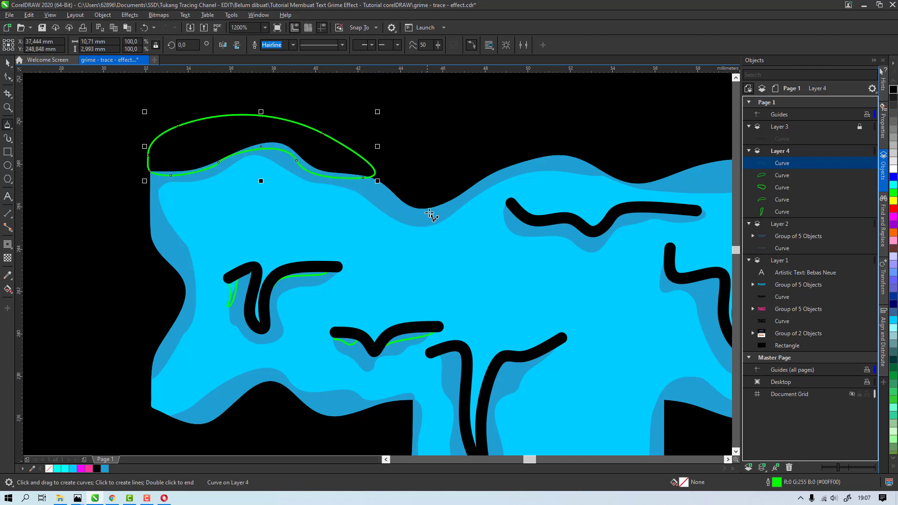
pyautogui.moveTo(441, 205)
pyautogui.mouseDown()
pyautogui.moveTo(494, 174)
pyautogui.moveTo(580, 159)
pyautogui.moveTo(448, 165)
pyautogui.moveTo(436, 206)
pyautogui.mouseUp()
pyautogui.moveTo(507, 207)
pyautogui.mouseDown()
pyautogui.moveTo(515, 212)
pyautogui.moveTo(507, 206)
pyautogui.mouseUp()
pyautogui.moveTo(533, 237); pyautogui.dragTo(533, 237)
pyautogui.moveTo(700, 216); pyautogui.dragTo(710, 225)
# Step: Outline detail shapes around the T's right-arm drip, its right and lower edges, and the start of the long central drip
pyautogui.scroll(-1, 605, 252)
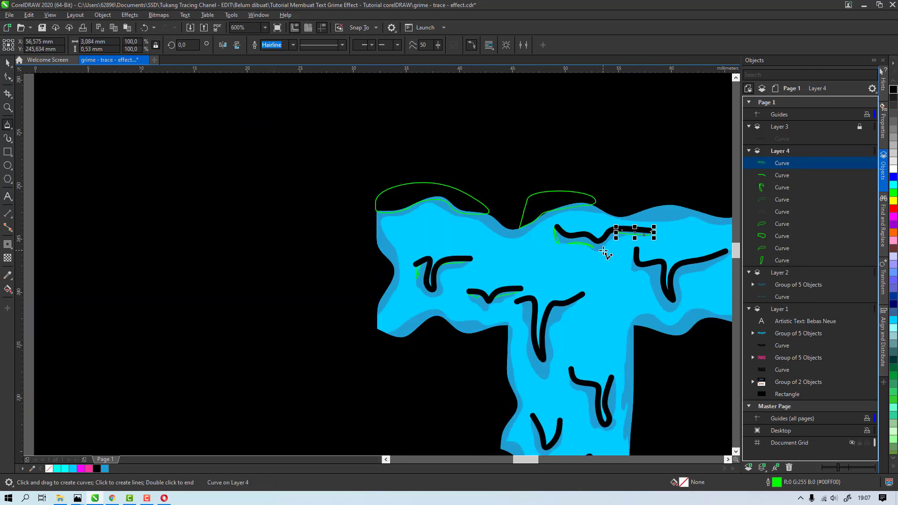
pyautogui.scroll(1, 605, 252)
pyautogui.moveTo(484, 202); pyautogui.dragTo(484, 203)
pyautogui.moveTo(412, 283); pyautogui.dragTo(414, 285)
pyautogui.moveTo(392, 164); pyautogui.dragTo(394, 166)
pyautogui.moveTo(224, 280); pyautogui.dragTo(226, 278)
pyautogui.moveTo(164, 256); pyautogui.dragTo(166, 256)
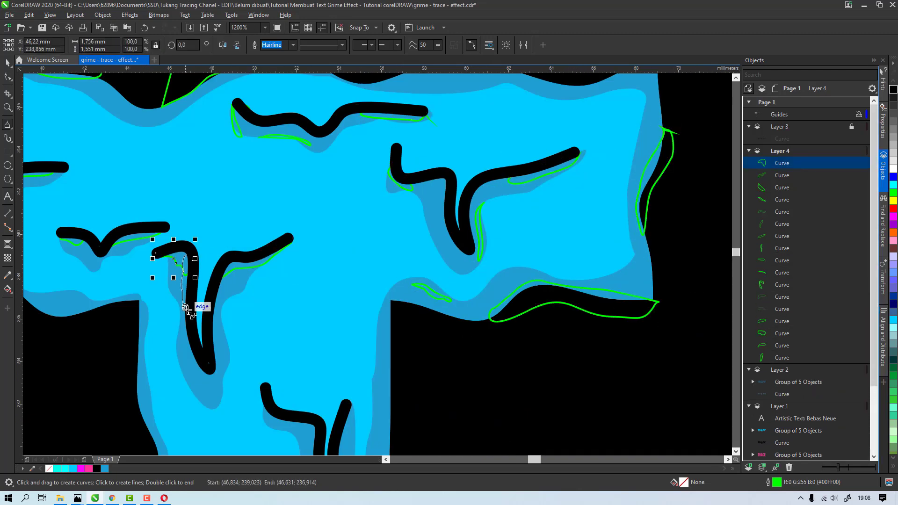
# Step: Draw freehand detail shapes along the T's long central drip, its stem drip lines and the hanging drips at the colour boundary
pyautogui.moveTo(186, 307); pyautogui.dragTo(185, 305)
pyautogui.scroll(-1, 251, 211)
pyautogui.scroll(1, 287, 301)
pyautogui.moveTo(255, 155); pyautogui.dragTo(257, 157)
pyautogui.moveTo(179, 248); pyautogui.dragTo(202, 290)
pyautogui.scroll(-1, 237, 272)
pyautogui.scroll(1, 187, 330)
pyautogui.moveTo(323, 185); pyautogui.dragTo(382, 262)
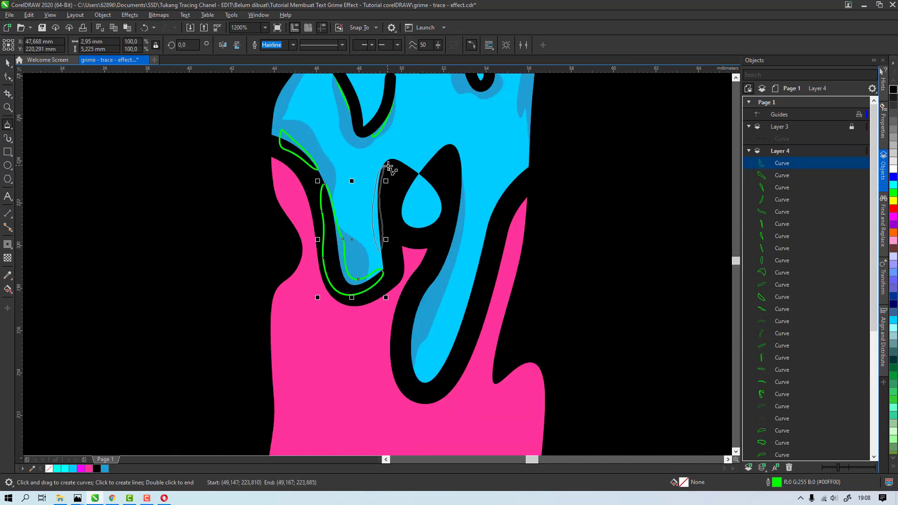
pyautogui.moveTo(429, 176); pyautogui.dragTo(456, 248)
pyautogui.moveTo(421, 349); pyautogui.dragTo(501, 205)
# Step: Draw detail shapes along the R's left edge, its left leg's hanging drips, the inner edge and the nearby drip lines
pyautogui.scroll(-1, 421, 349)
pyautogui.moveTo(355, 148); pyautogui.dragTo(439, 148)
pyautogui.moveTo(375, 194); pyautogui.dragTo(361, 206)
pyautogui.moveTo(333, 139); pyautogui.dragTo(300, 196)
pyautogui.moveTo(322, 281); pyautogui.dragTo(333, 312)
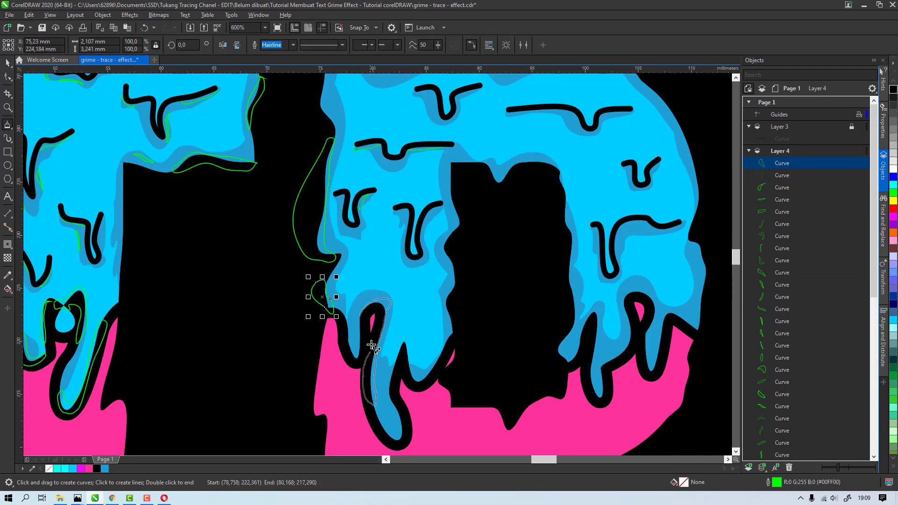
pyautogui.moveTo(372, 345); pyautogui.dragTo(375, 404)
pyautogui.moveTo(407, 340); pyautogui.dragTo(428, 374)
pyautogui.moveTo(457, 217); pyautogui.dragTo(448, 304)
pyautogui.moveTo(402, 211)
pyautogui.mouseDown()
pyautogui.moveTo(406, 241)
pyautogui.moveTo(428, 255)
pyautogui.mouseUp()
# Step: Trace outline shapes along the R's top edge and beside its left drip lines
pyautogui.scroll(-1, 412, 276)
pyautogui.scroll(1, 493, 130)
pyautogui.moveTo(342, 247); pyautogui.dragTo(350, 265)
pyautogui.moveTo(244, 192); pyautogui.dragTo(301, 193)
pyautogui.moveTo(341, 193); pyautogui.dragTo(463, 194)
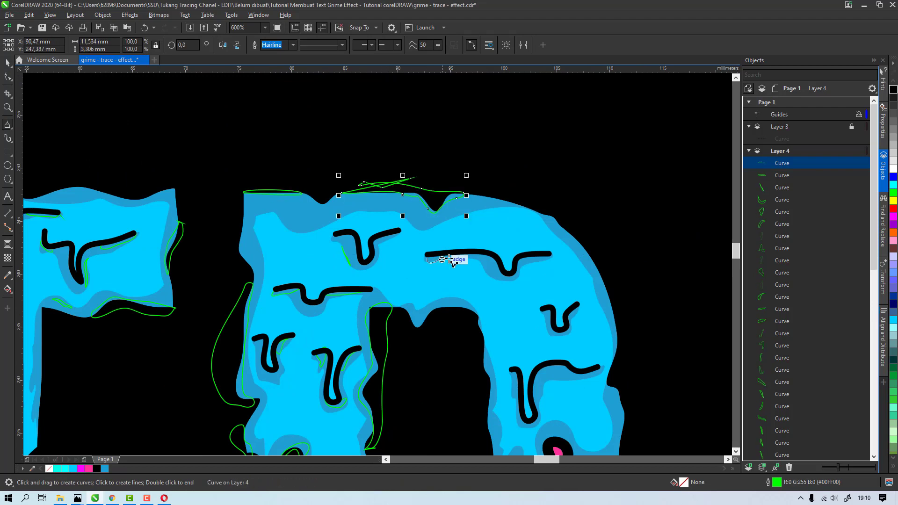
# Step: Draw outline shapes beside the R's right-hand drip lines, along its outer right edge and in its lower right drips
pyautogui.moveTo(453, 260)
pyautogui.mouseDown()
pyautogui.moveTo(545, 256)
pyautogui.moveTo(613, 366)
pyautogui.mouseUp()
pyautogui.moveTo(517, 395); pyautogui.dragTo(516, 373)
pyautogui.scroll(-1, 468, 253)
pyautogui.scroll(1, 523, 407)
pyautogui.moveTo(455, 305)
pyautogui.mouseDown()
pyautogui.moveTo(431, 355)
pyautogui.moveTo(511, 299)
pyautogui.mouseUp()
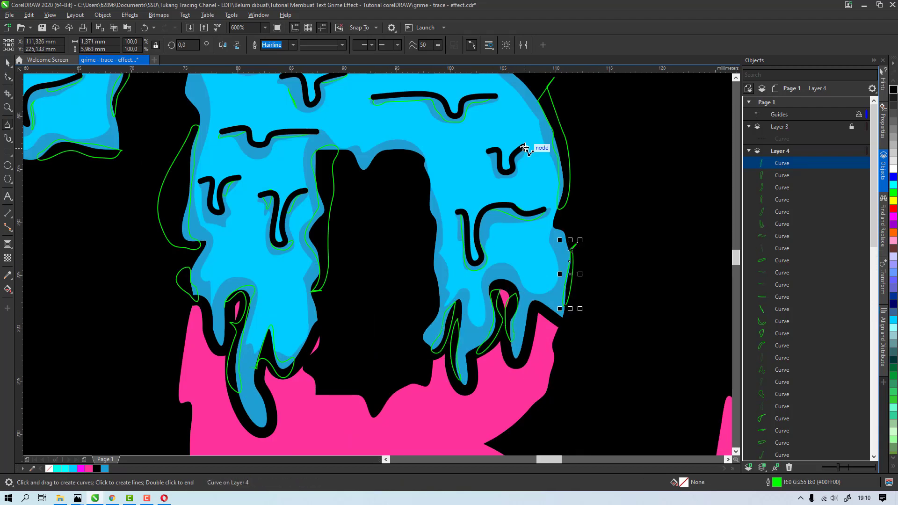
# Step: Draw detail shapes along the A's top and upper side edges and around its upper right and central drip lines
pyautogui.scroll(-1, 276, 220)
pyautogui.scroll(1, 432, 146)
pyautogui.moveTo(392, 91); pyautogui.dragTo(386, 92)
pyautogui.moveTo(505, 100); pyautogui.dragTo(465, 113)
pyautogui.moveTo(572, 110); pyautogui.dragTo(579, 243)
pyautogui.moveTo(561, 200); pyautogui.dragTo(528, 177)
pyautogui.moveTo(474, 217); pyautogui.dragTo(506, 214)
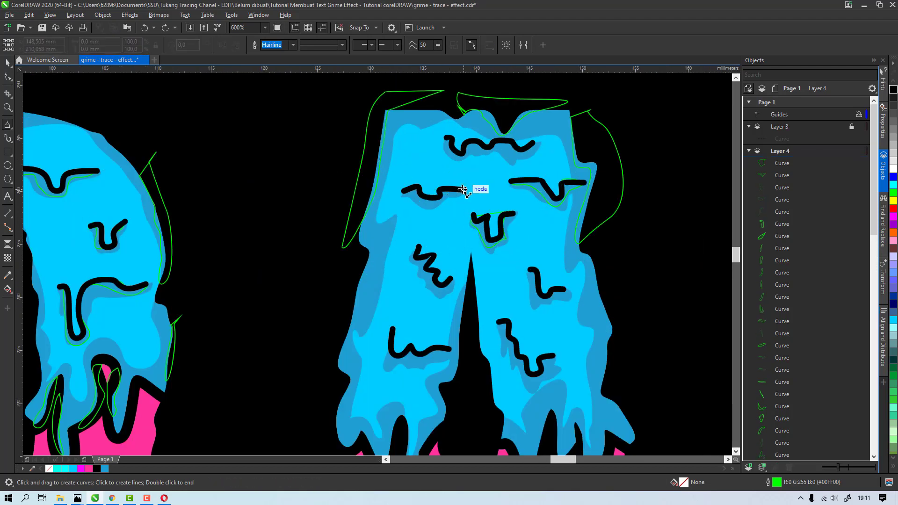
# Step: Draw outline shapes along the A's lower drip lines and right edge, and redraw the shape around its central drip
pyautogui.moveTo(369, 204); pyautogui.dragTo(354, 251)
pyautogui.scroll(-2, 409, 324)
pyautogui.scroll(2, 458, 365)
pyautogui.moveTo(382, 140); pyautogui.dragTo(388, 137)
pyautogui.click(388, 138)
pyautogui.click(357, 91)
pyautogui.press('Delete')
pyautogui.click(331, 90)
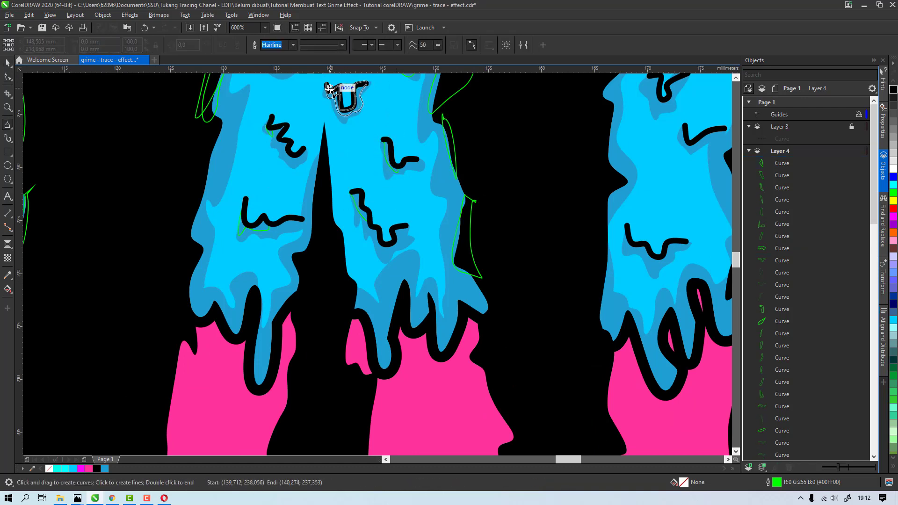
# Step: Outline detail shapes along the C's left, inner and right edges and beside its upper left and lower right drip lines
pyautogui.scroll(-2, 188, 184)
pyautogui.scroll(2, 307, 159)
pyautogui.moveTo(293, 154); pyautogui.dragTo(305, 164)
pyautogui.moveTo(270, 308); pyautogui.dragTo(283, 323)
pyautogui.click(615, 222)
pyautogui.click(599, 122)
pyautogui.click(627, 327)
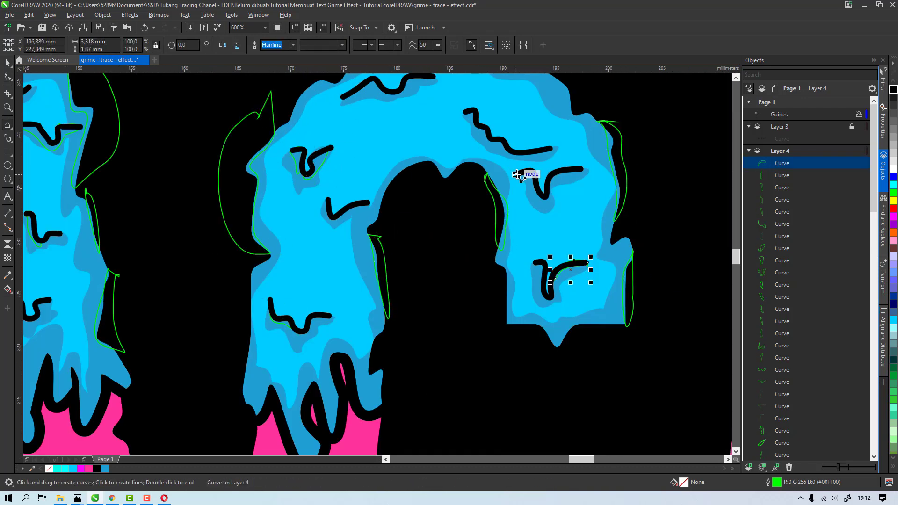
# Step: Draw detail shapes on the C's top edge and right drip, then along the E's left edge and around its lowest drip
pyautogui.click(350, 115)
pyautogui.click(469, 307)
pyautogui.click(516, 320)
pyautogui.press('F10')
pyautogui.moveTo(483, 340); pyautogui.dragTo(484, 342)
pyautogui.press('F5')
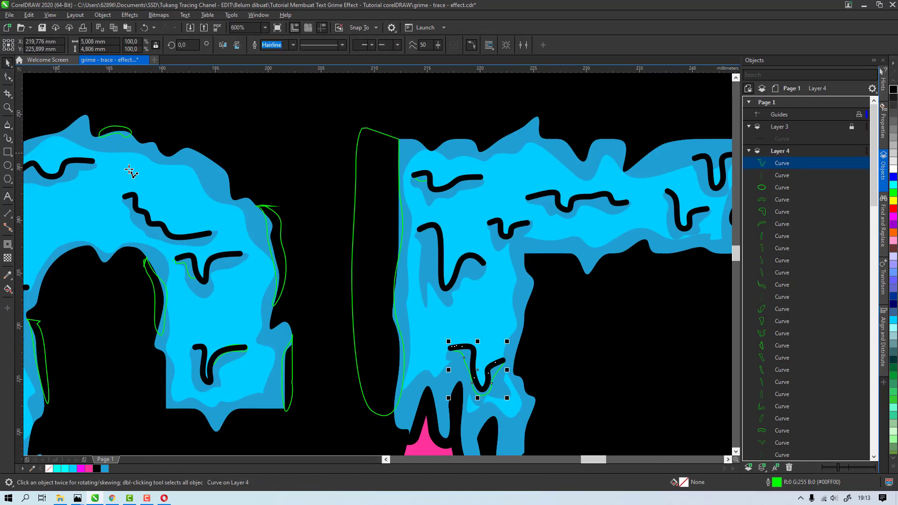
# Step: Draw outline shapes along the E's top edge, the underside of its upper arm, its inner stem edge and its arm drips
pyautogui.moveTo(550, 196); pyautogui.dragTo(554, 199)
pyautogui.moveTo(601, 198); pyautogui.dragTo(602, 197)
pyautogui.moveTo(640, 240)
pyautogui.mouseDown()
pyautogui.moveTo(598, 259)
pyautogui.moveTo(640, 240)
pyautogui.mouseUp()
pyautogui.moveTo(535, 263); pyautogui.dragTo(532, 263)
pyautogui.moveTo(418, 229); pyautogui.dragTo(423, 229)
pyautogui.moveTo(465, 172)
pyautogui.mouseDown()
pyautogui.moveTo(506, 156)
pyautogui.moveTo(466, 171)
pyautogui.mouseUp()
pyautogui.moveTo(444, 164); pyautogui.dragTo(442, 161)
pyautogui.moveTo(351, 140); pyautogui.dragTo(349, 143)
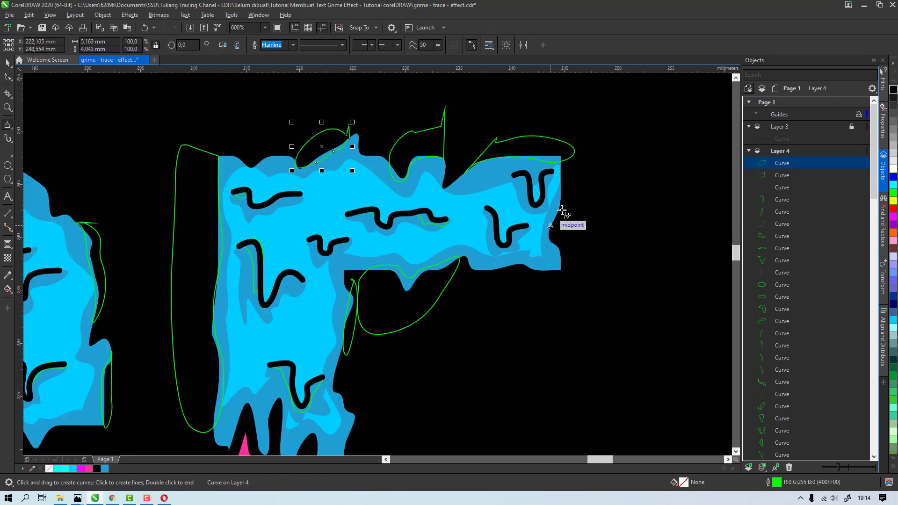
# Step: Draw outline detail shapes at the E's right edge and along the C's lowest drip
pyautogui.moveTo(561, 211); pyautogui.dragTo(563, 208)
pyautogui.scroll(-2, 580, 223)
pyautogui.scroll(2, 355, 314)
pyautogui.moveTo(439, 251); pyautogui.dragTo(442, 276)
# Step: Draw outline detail shapes along the A's lower drips, redrawing the one on its rightmost drip
pyautogui.moveTo(167, 223)
pyautogui.mouseDown()
pyautogui.moveTo(166, 265)
pyautogui.moveTo(167, 223)
pyautogui.mouseUp()
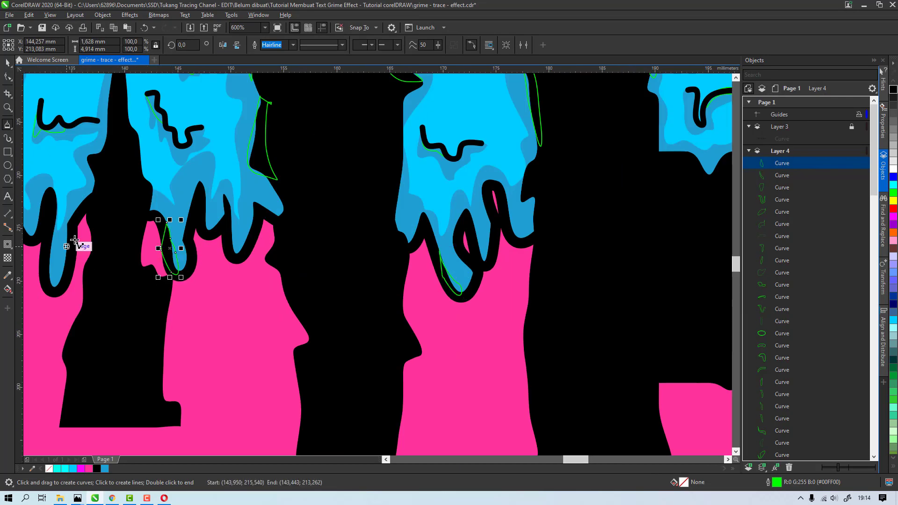
pyautogui.moveTo(63, 276); pyautogui.dragTo(73, 270)
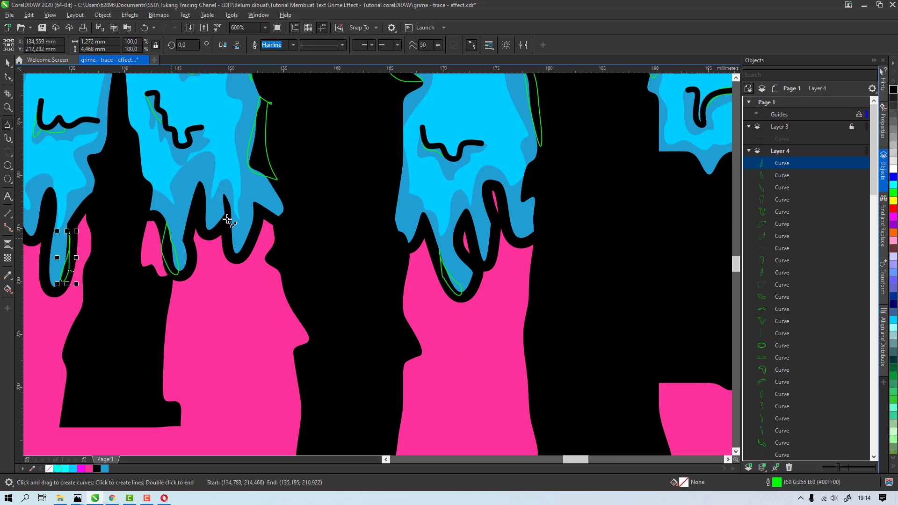
pyautogui.moveTo(240, 239); pyautogui.dragTo(243, 249)
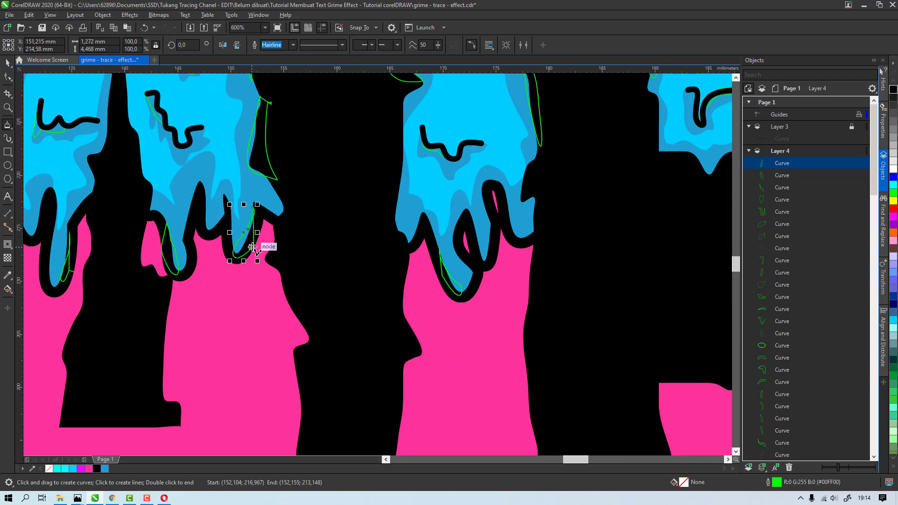
pyautogui.hotkey('ctrl', 'z')
pyautogui.moveTo(257, 206)
pyautogui.mouseDown()
pyautogui.moveTo(228, 263)
pyautogui.moveTo(263, 209)
pyautogui.mouseUp()
pyautogui.press('space')
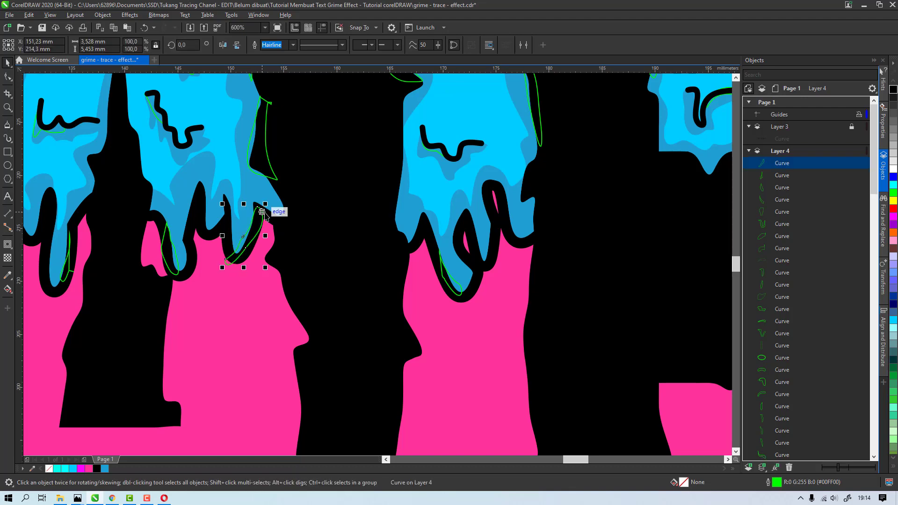
# Step: Select all the green outline shapes on Layer 4 and combine them into a single curve
pyautogui.scroll(-2, 264, 208)
pyautogui.scroll(-2, 174, 207)
pyautogui.scroll(2, 217, 192)
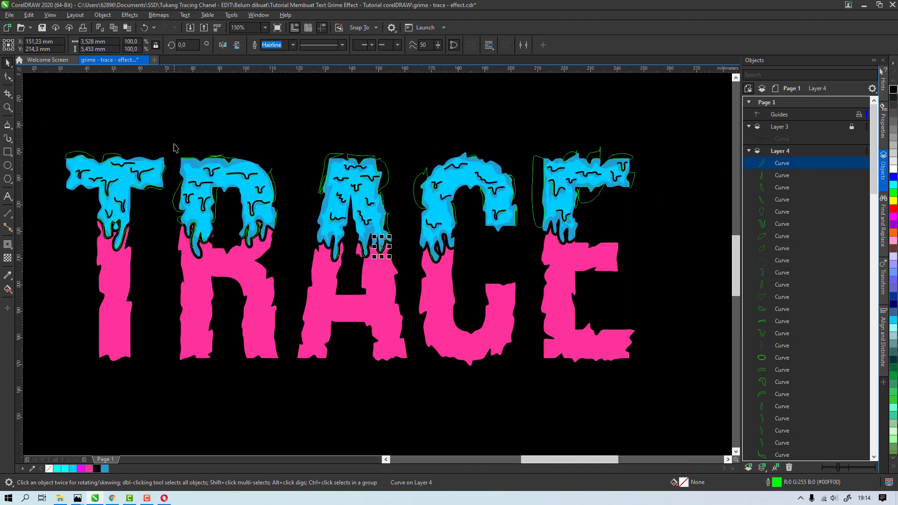
pyautogui.scroll(-15, 865, 241)
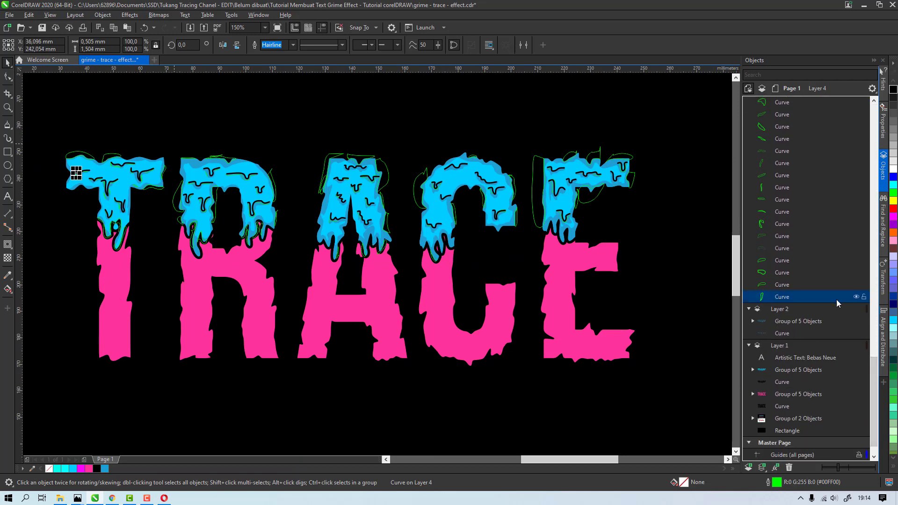
pyautogui.scroll(15, 804, 234)
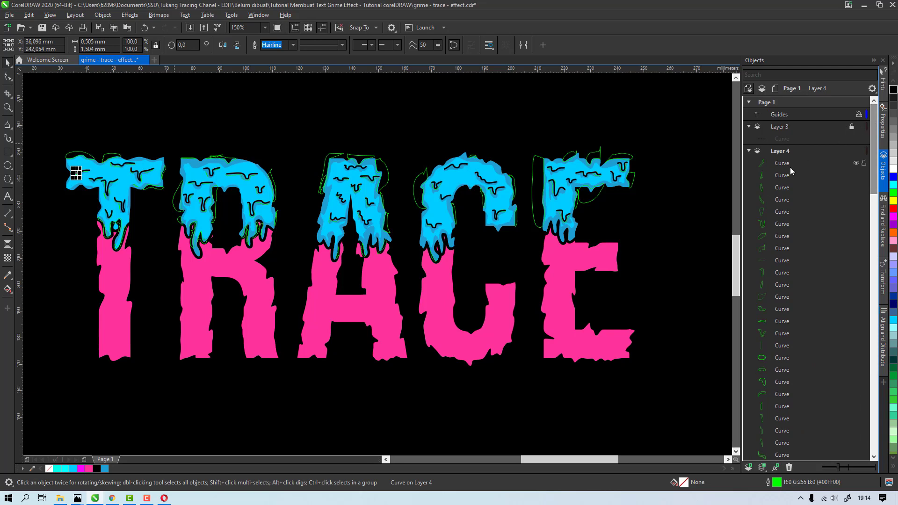
pyautogui.hotkey('ctrl', 'a')
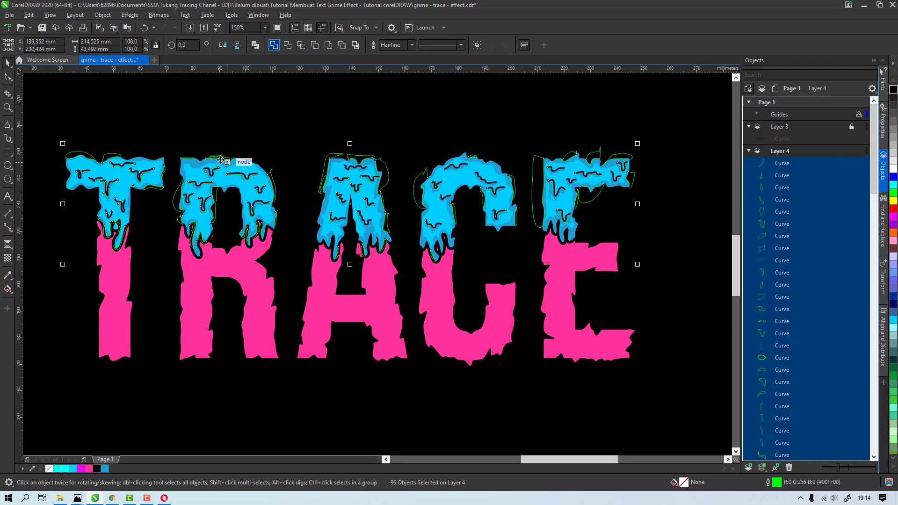
pyautogui.hotkey('ctrl', 'l')
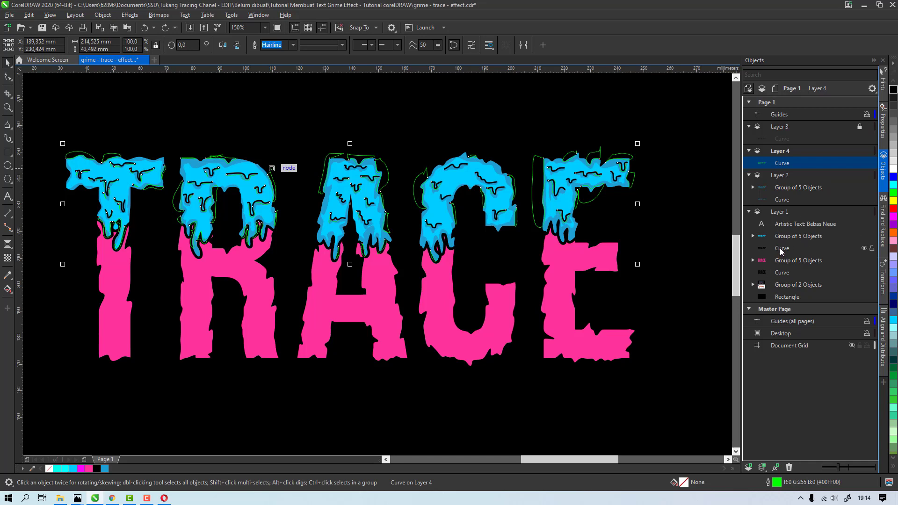
# Step: Intersect the combined green curve with the light-blue lettering group and delete the green curve
pyautogui.keyDown('ctrl'); pyautogui.click(785, 237); pyautogui.keyUp('ctrl')
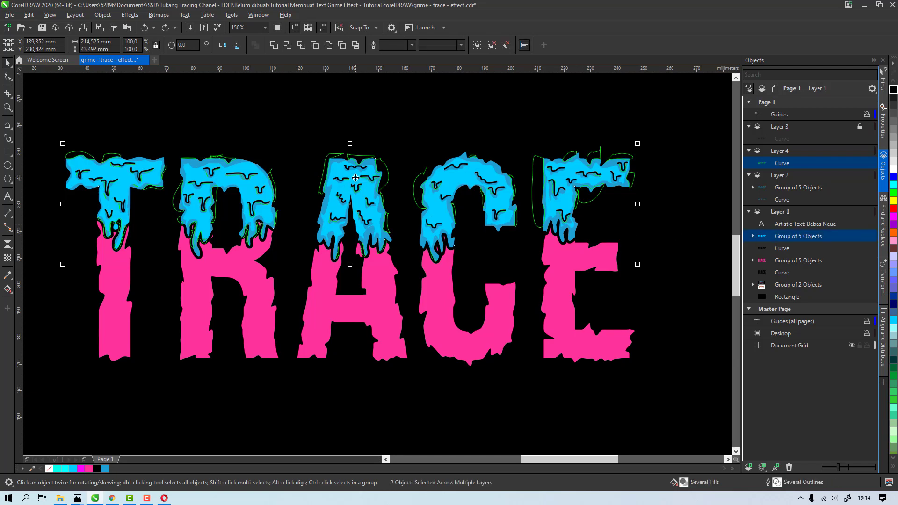
pyautogui.moveTo(356, 178); pyautogui.dragTo(391, 153)
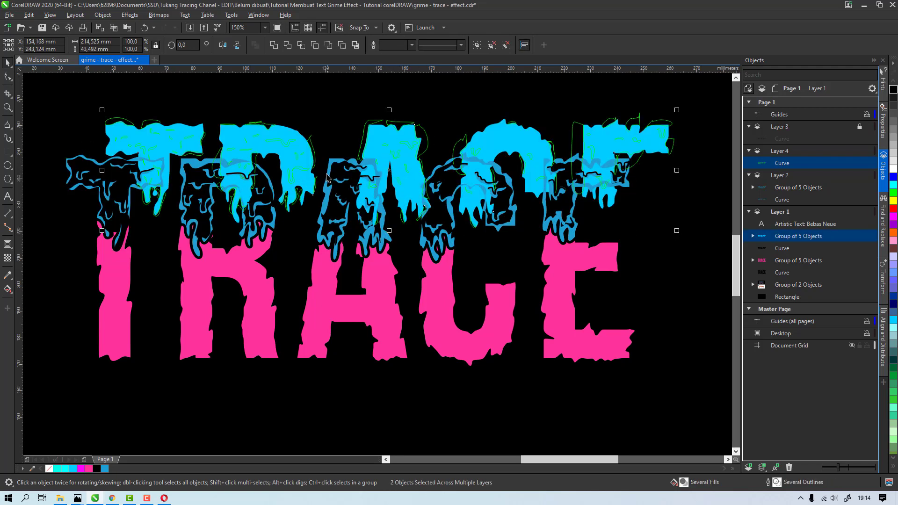
pyautogui.moveTo(329, 178); pyautogui.dragTo(334, 180)
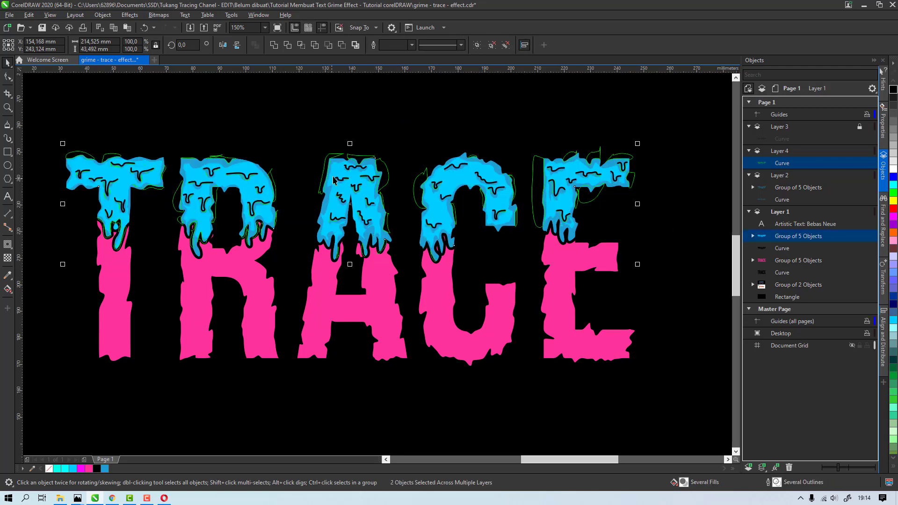
pyautogui.click(302, 45)
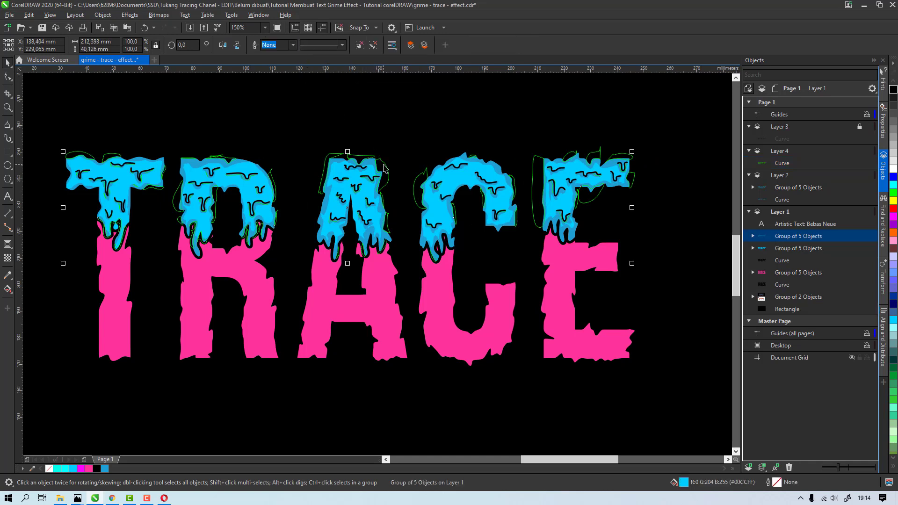
pyautogui.press('Delete')
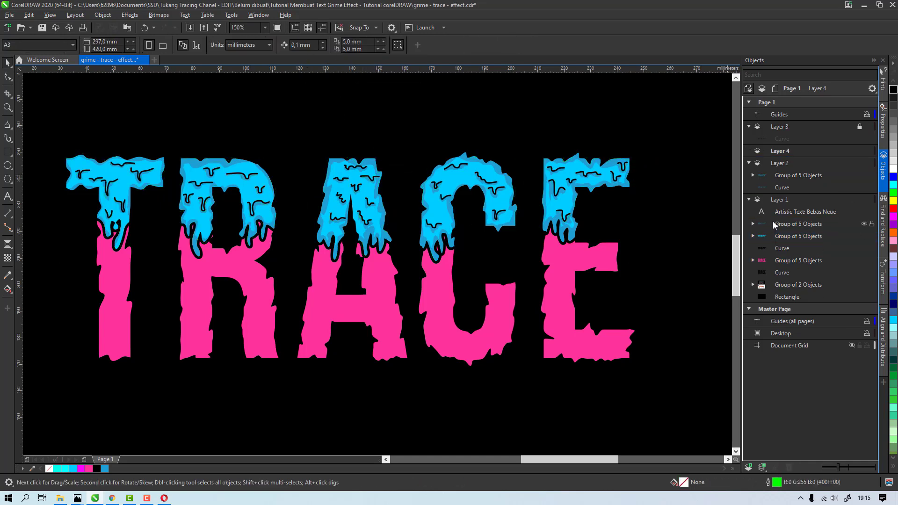
pyautogui.click(777, 213)
pyautogui.click(782, 177)
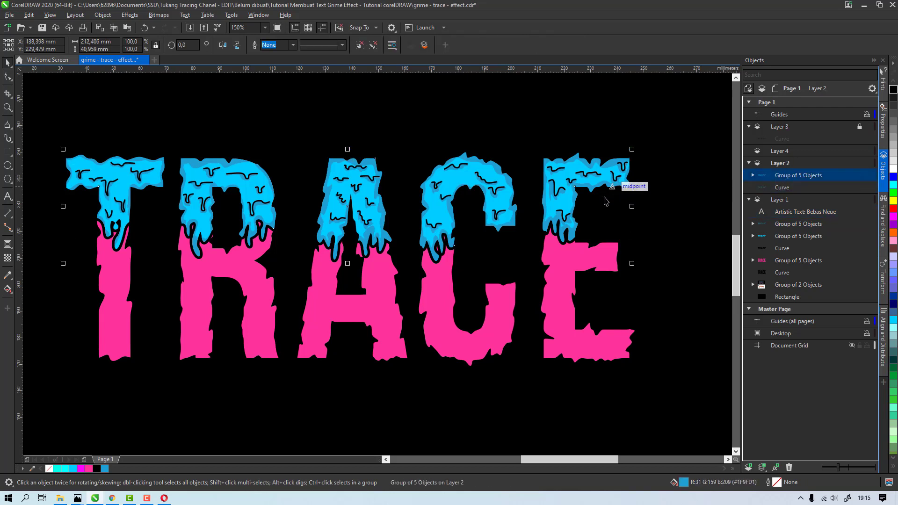
pyautogui.moveTo(351, 201); pyautogui.dragTo(414, 176)
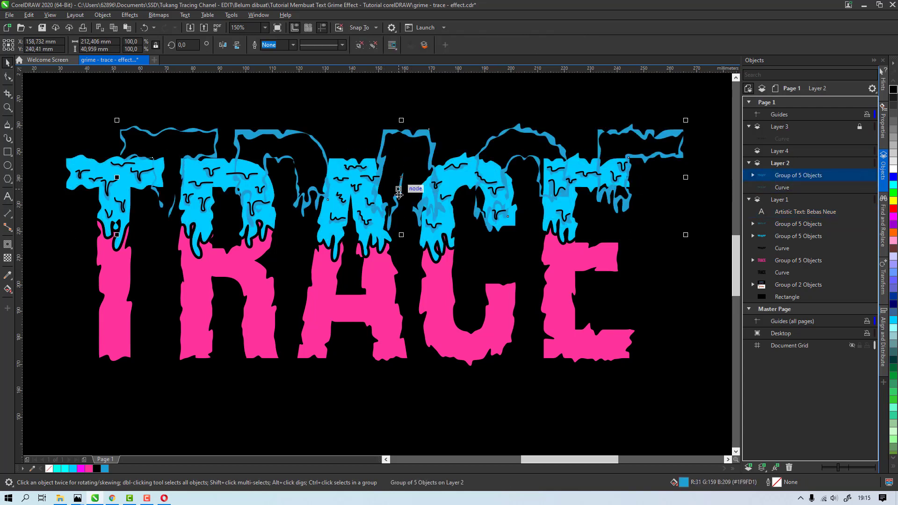
pyautogui.hotkey('ctrl', 'z')
# Step: Move the intersected light-blue group to the top of Layer 2 and fill it with white
pyautogui.click(779, 223)
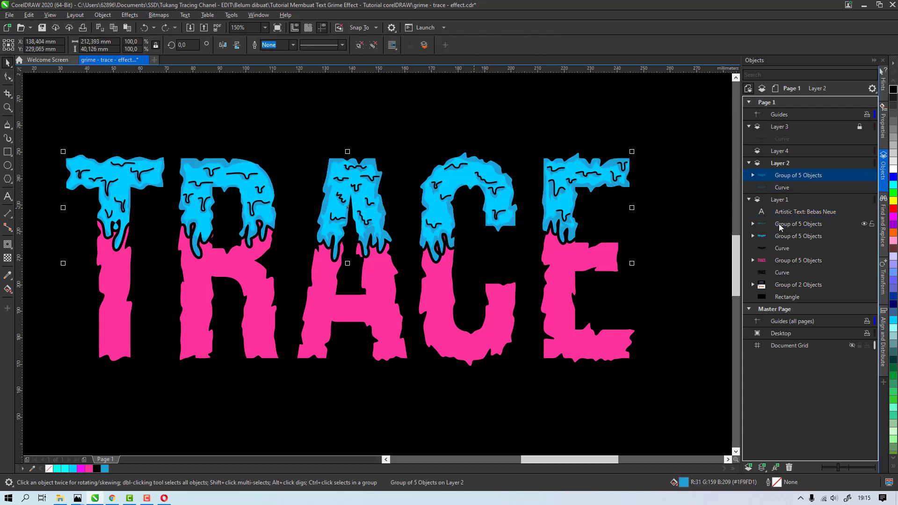
pyautogui.moveTo(783, 225); pyautogui.dragTo(799, 216)
pyautogui.moveTo(795, 172); pyautogui.dragTo(788, 175)
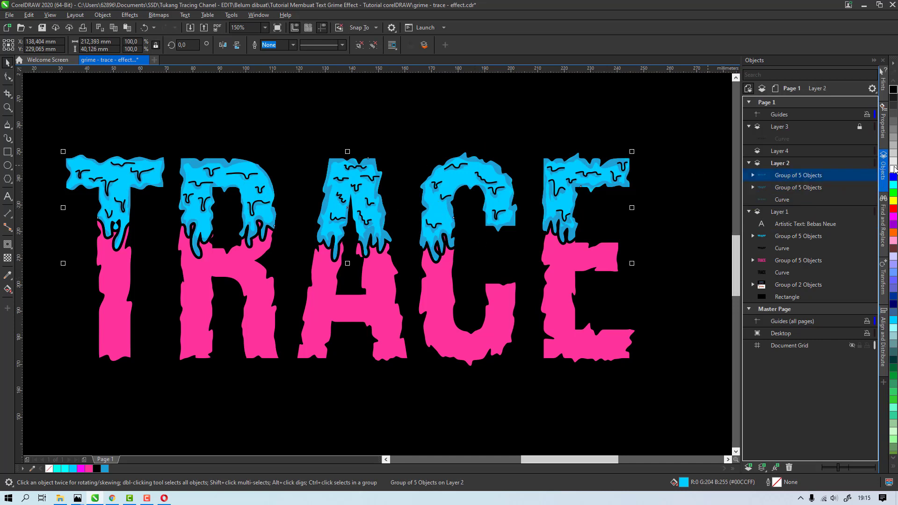
pyautogui.scroll(-1, 467, 215)
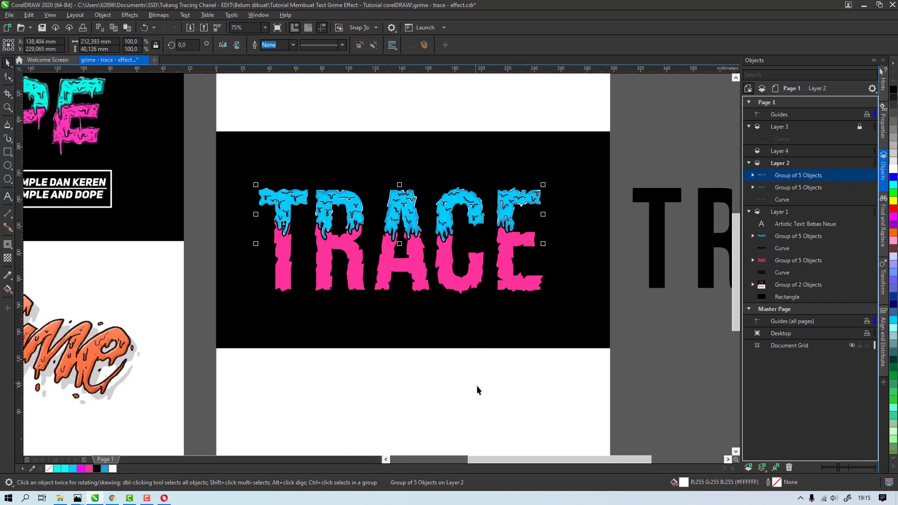
pyautogui.click(451, 394)
pyautogui.scroll(-1, 443, 315)
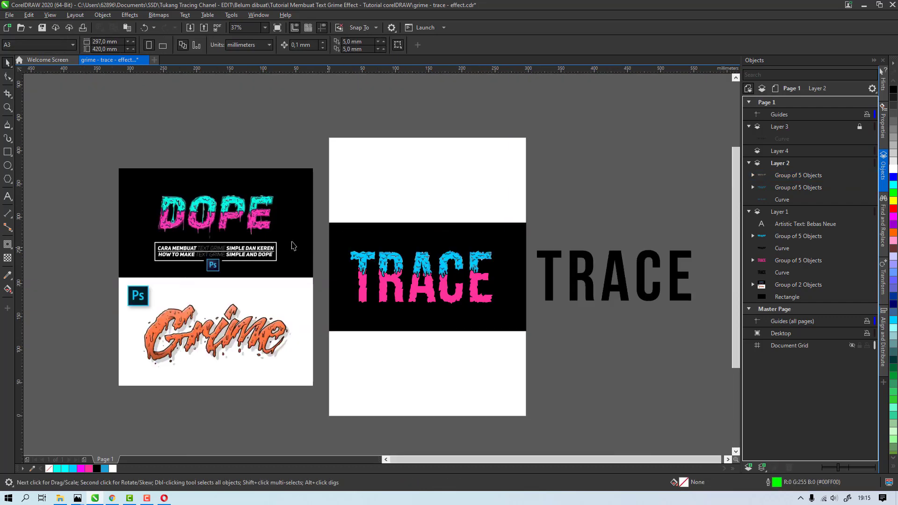
pyautogui.scroll(1, 247, 197)
pyautogui.scroll(-1, 250, 195)
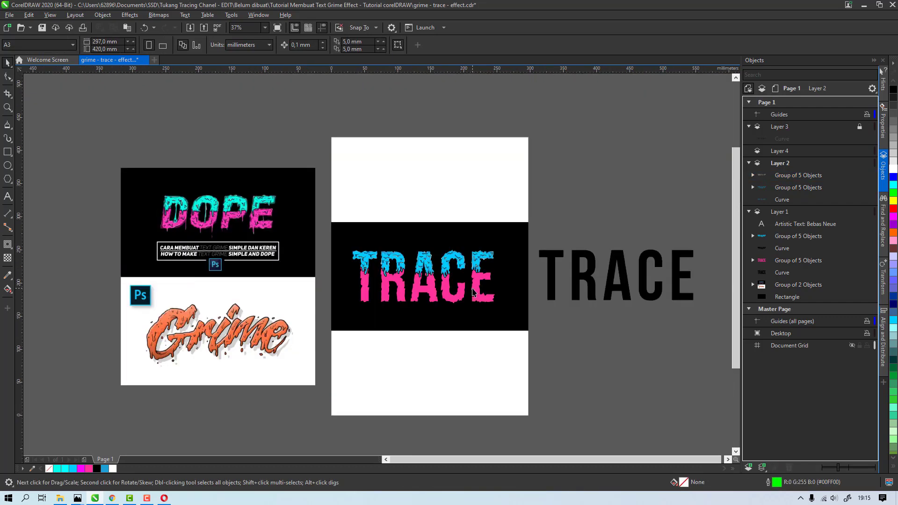
# Step: Ungroup the white highlight group and combine its five shapes into one curve
pyautogui.scroll(1, 374, 251)
pyautogui.scroll(2, 414, 288)
pyautogui.scroll(1, 414, 261)
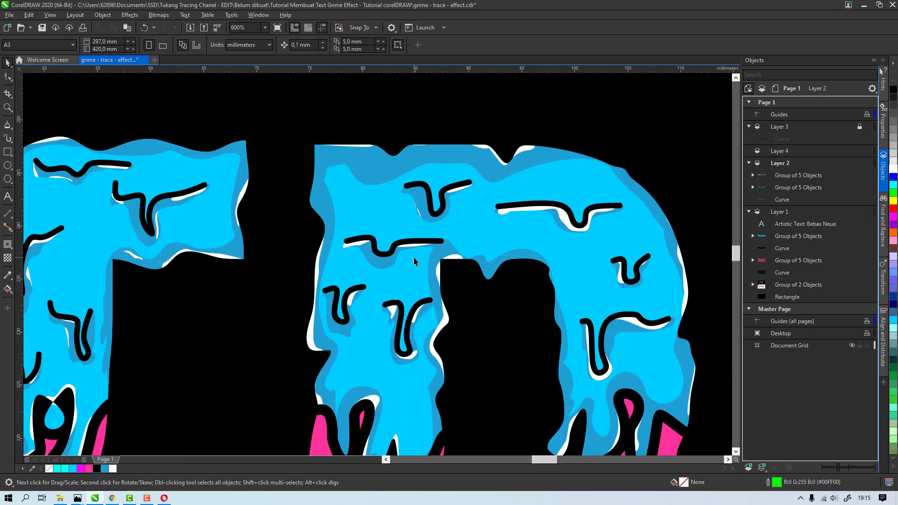
pyautogui.click(417, 210)
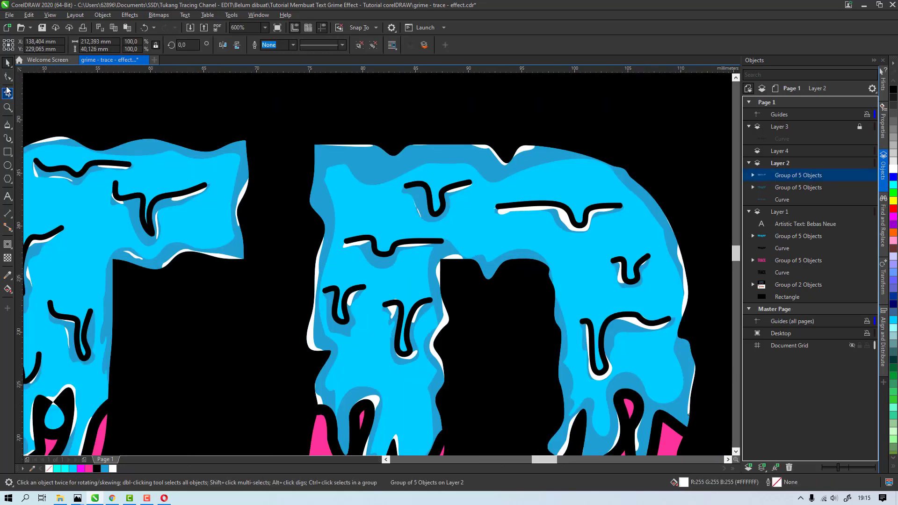
pyautogui.press('F10')
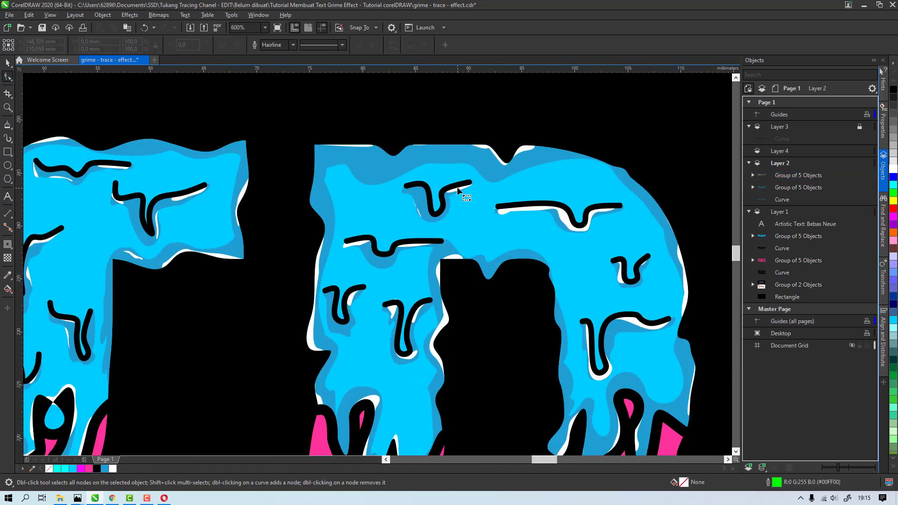
pyautogui.press('space')
pyautogui.click(510, 214)
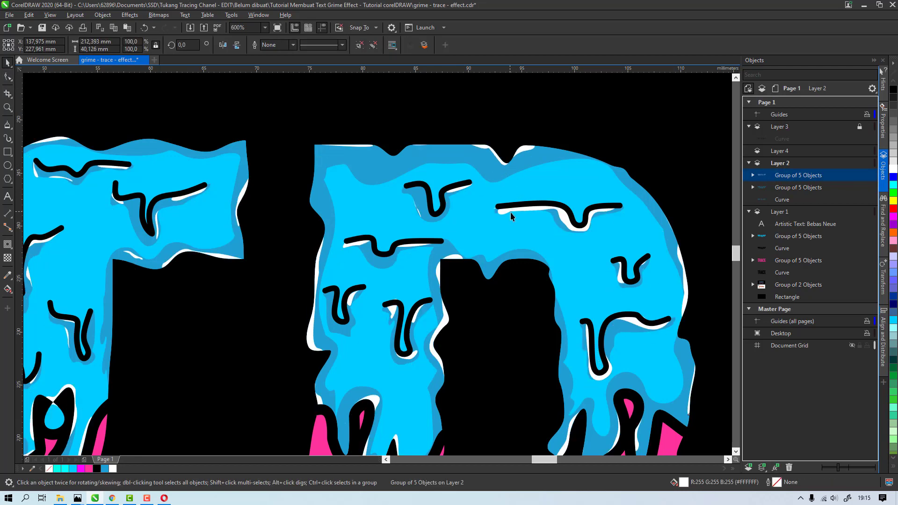
pyautogui.hotkey('ctrl', 'u')
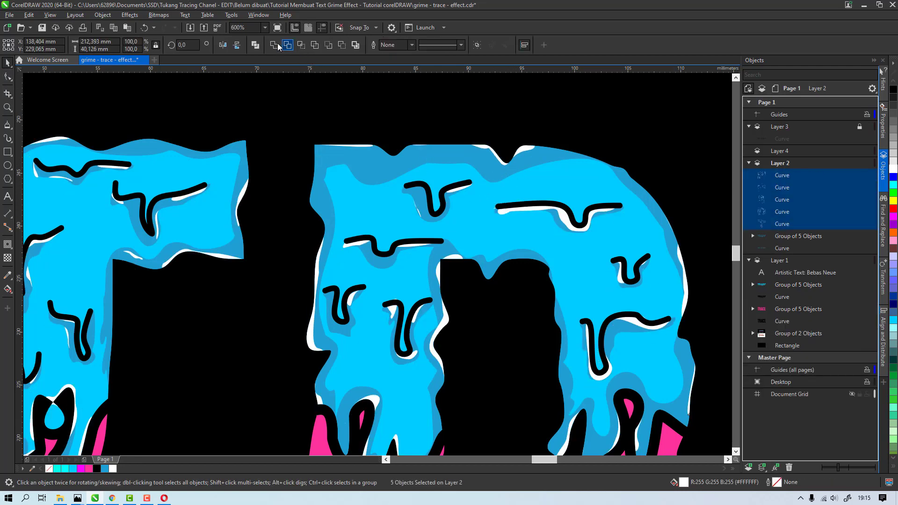
pyautogui.hotkey('ctrl', 'l')
pyautogui.press('F10')
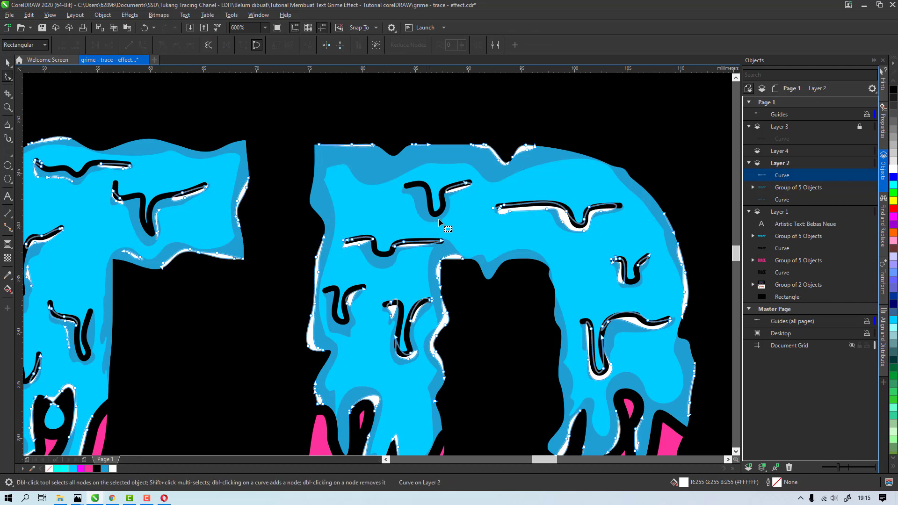
pyautogui.press('space')
# Step: Examine the white highlights along the drips and edges across the whole TRACE lettering
pyautogui.scroll(-4, 522, 268)
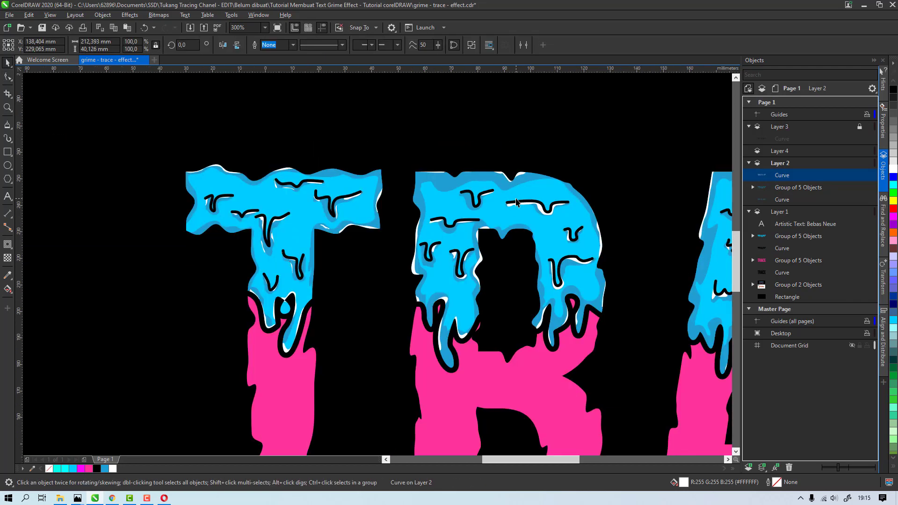
pyautogui.scroll(2, 502, 189)
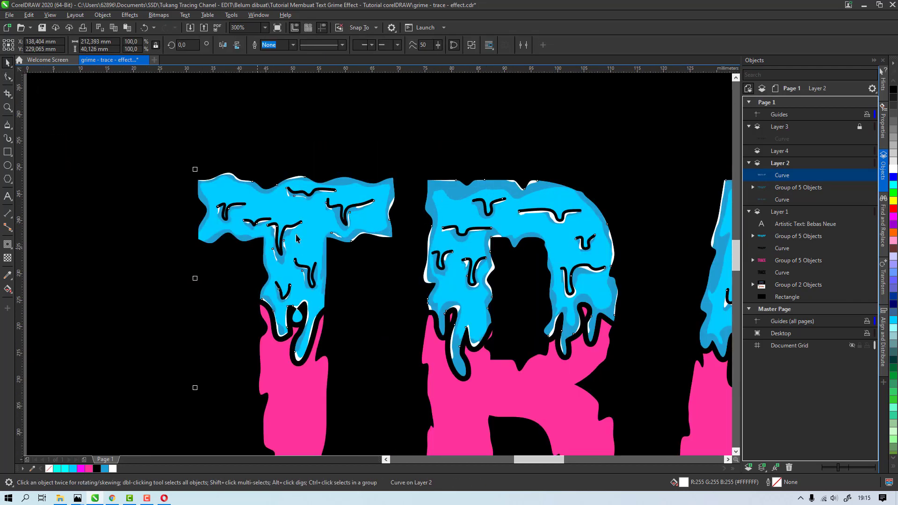
pyautogui.scroll(-2, 360, 237)
pyautogui.scroll(-2, 374, 237)
pyautogui.press('Escape')
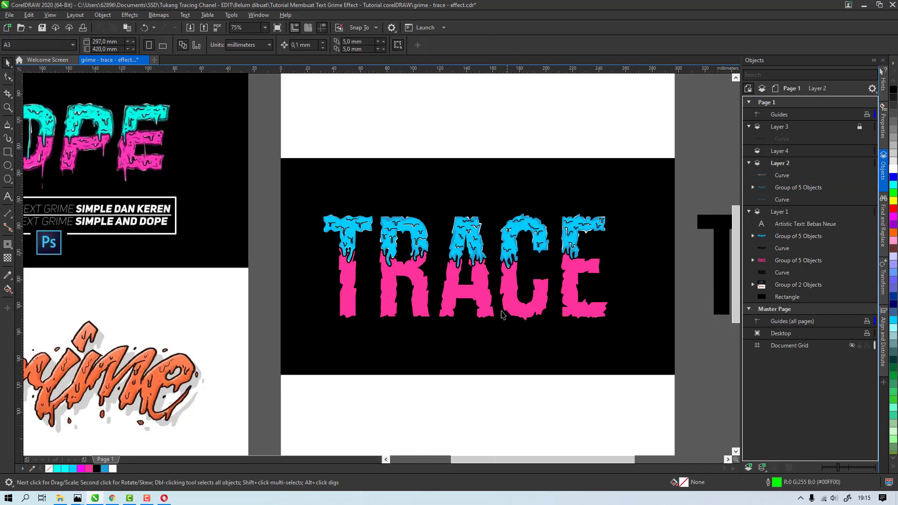
pyautogui.scroll(2, 540, 311)
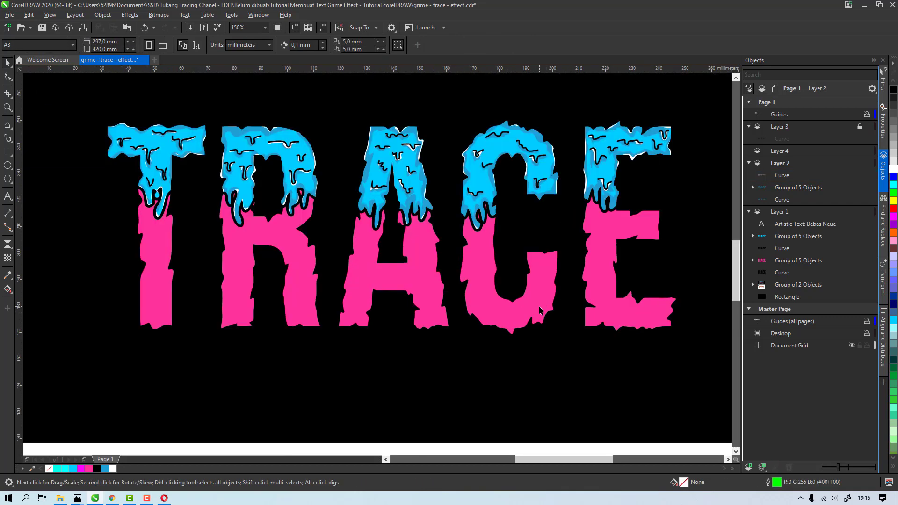
pyautogui.press('h')
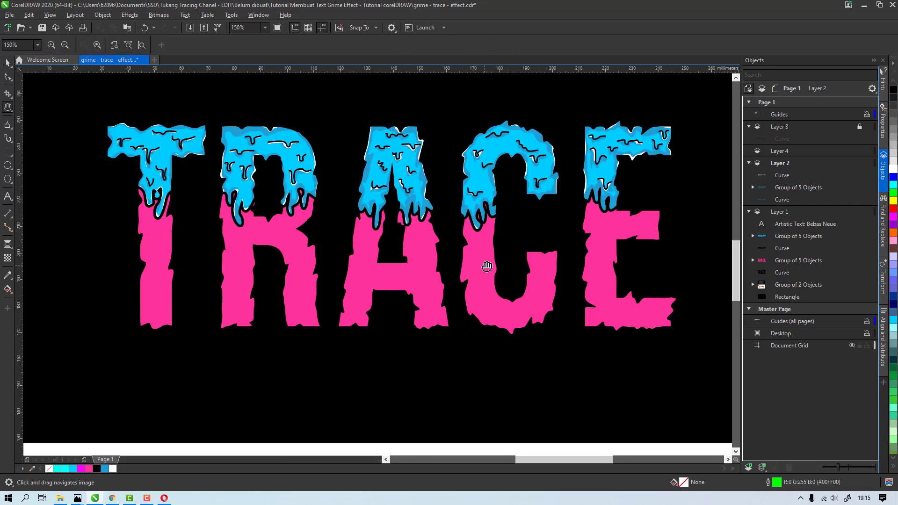
pyautogui.moveTo(474, 280); pyautogui.dragTo(470, 304)
pyautogui.moveTo(486, 272); pyautogui.dragTo(479, 282)
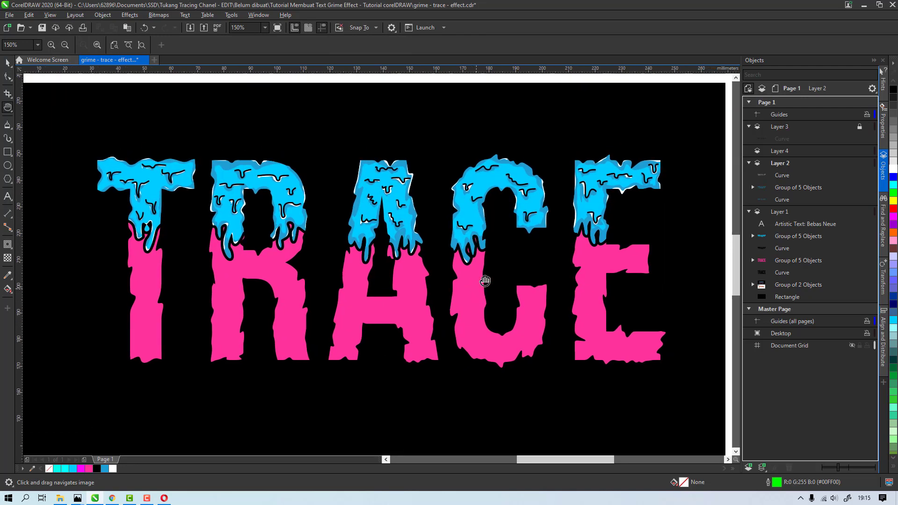
pyautogui.press('space')
pyautogui.moveTo(499, 198); pyautogui.dragTo(515, 200)
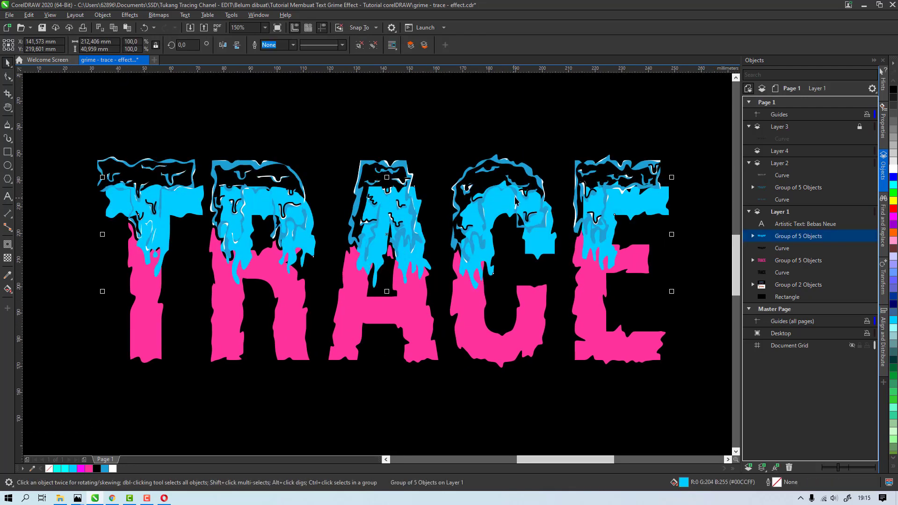
pyautogui.moveTo(569, 237); pyautogui.dragTo(544, 198)
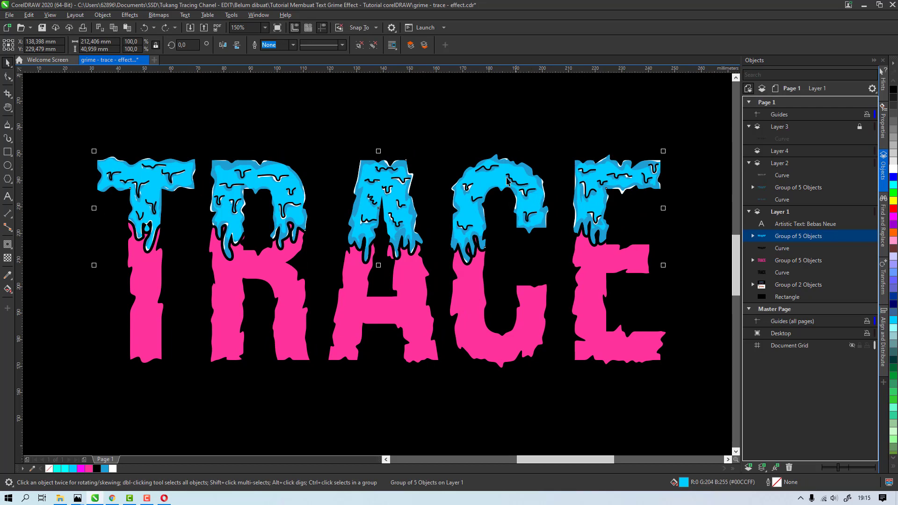
pyautogui.moveTo(461, 267); pyautogui.dragTo(462, 316)
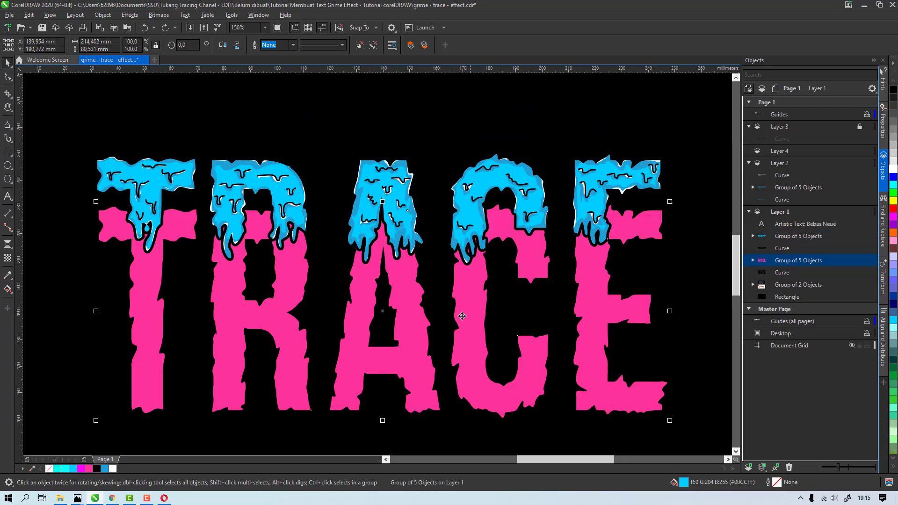
pyautogui.hotkey('ctrl', 'z')
pyautogui.moveTo(485, 196); pyautogui.dragTo(493, 160)
pyautogui.hotkey('ctrl', 'z')
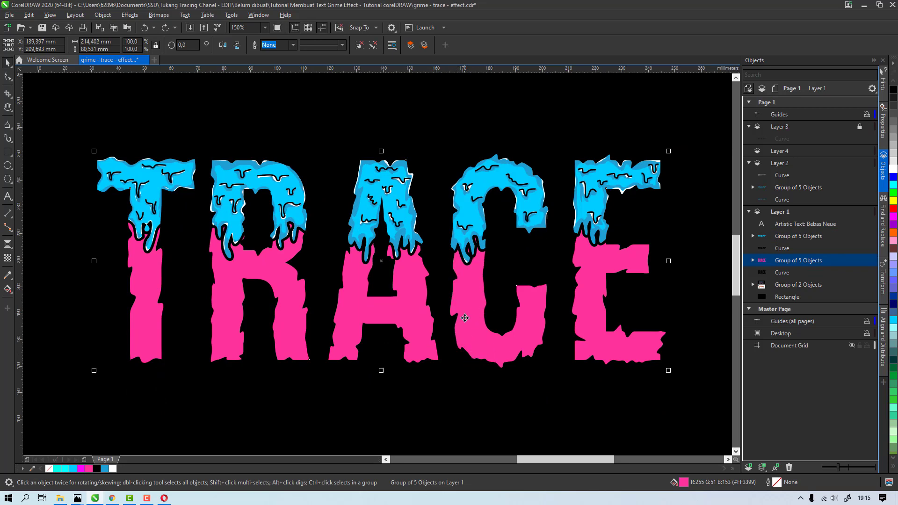
# Step: Deselect the lettering and save the document
pyautogui.scroll(-4, 537, 307)
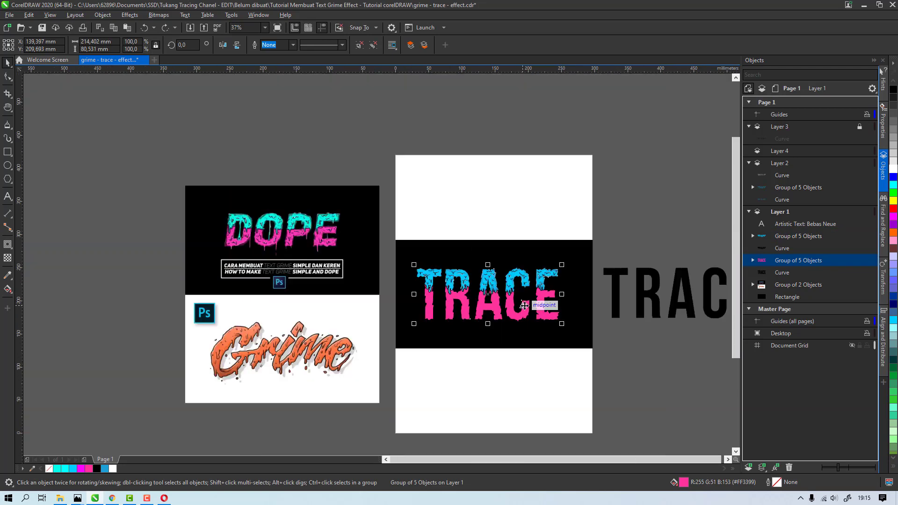
pyautogui.click(524, 384)
pyautogui.scroll(2, 535, 311)
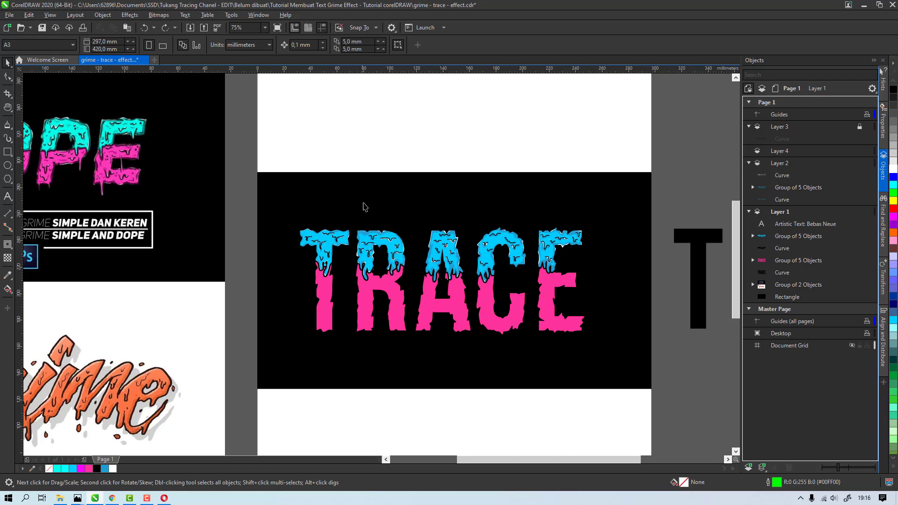
pyautogui.hotkey('ctrl', 's')
pyautogui.press('h')
pyautogui.moveTo(427, 325); pyautogui.dragTo(394, 333)
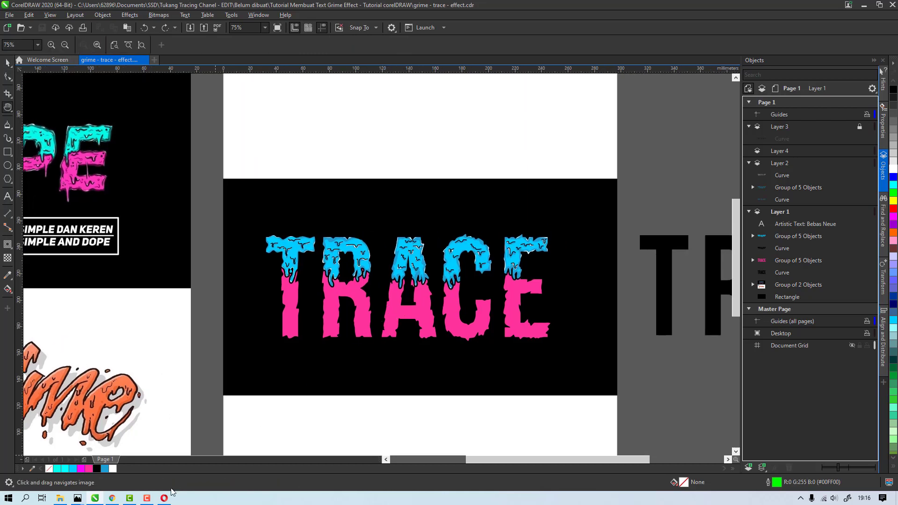
pyautogui.click(147, 499)
pyautogui.click(845, 464)
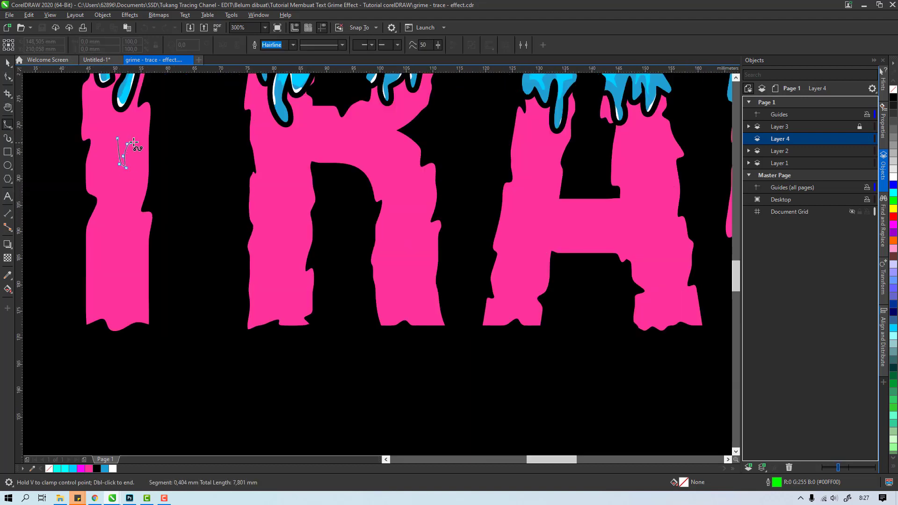
# Step: Draw four B-spline drip lines on the pink stem of the T on Layer 4
pyautogui.doubleClick(135, 141)
pyautogui.doubleClick(108, 240)
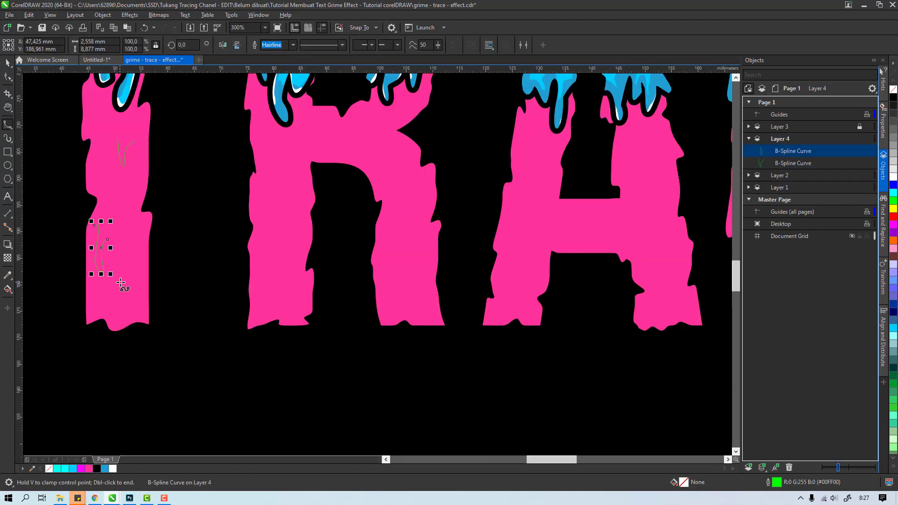
pyautogui.click(120, 281)
pyautogui.doubleClick(139, 282)
pyautogui.doubleClick(144, 242)
# Step: Draw B-spline drip lines on the R's upper pink stem and crossbar, adjusting the end of the stem drip
pyautogui.click(262, 201)
pyautogui.doubleClick(299, 203)
pyautogui.press('F10')
pyautogui.moveTo(299, 204); pyautogui.dragTo(296, 198)
pyautogui.click(332, 138)
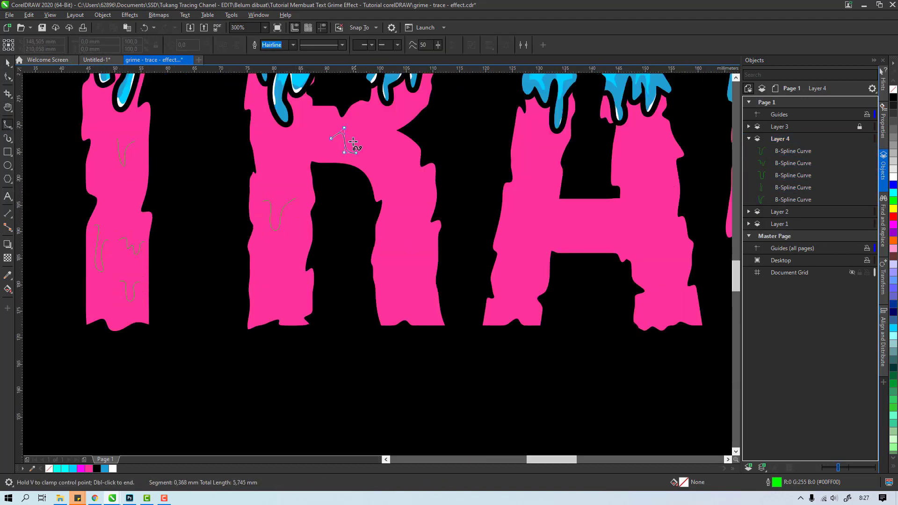
pyautogui.doubleClick(372, 135)
# Step: Draw three B-spline drip lines down the R's right leg and one low on its left stem
pyautogui.click(386, 223)
pyautogui.doubleClick(421, 229)
pyautogui.click(392, 275)
pyautogui.doubleClick(419, 273)
pyautogui.click(389, 157)
pyautogui.doubleClick(414, 169)
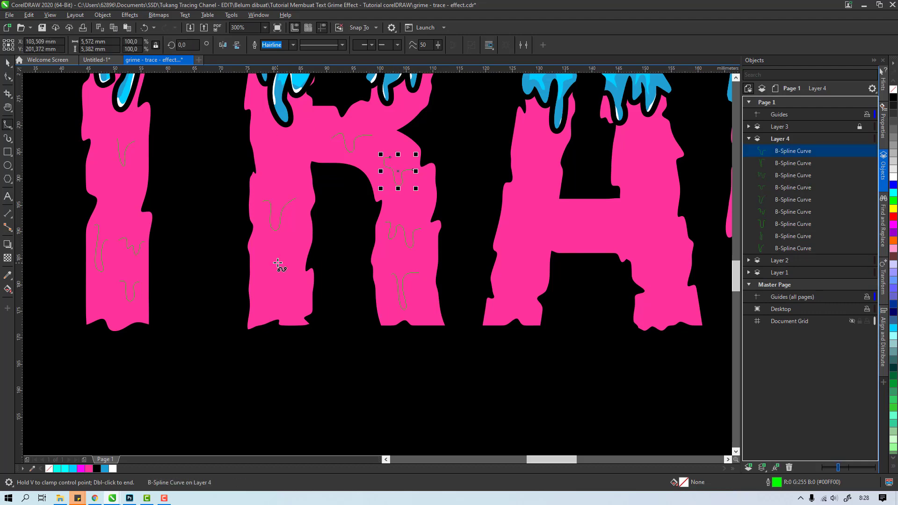
pyautogui.click(275, 252)
pyautogui.doubleClick(301, 256)
# Step: Draw B-spline drip lines on the upper and middle left leg and the crossbar of the pink A
pyautogui.click(531, 137)
pyautogui.doubleClick(546, 153)
pyautogui.click(521, 223)
pyautogui.click(528, 225)
pyautogui.click(522, 247)
pyautogui.doubleClick(549, 233)
pyautogui.click(594, 218)
pyautogui.doubleClick(624, 219)
# Step: Draw B-spline drip lines on the A's upper right leg, right foot and left foot
pyautogui.click(637, 141)
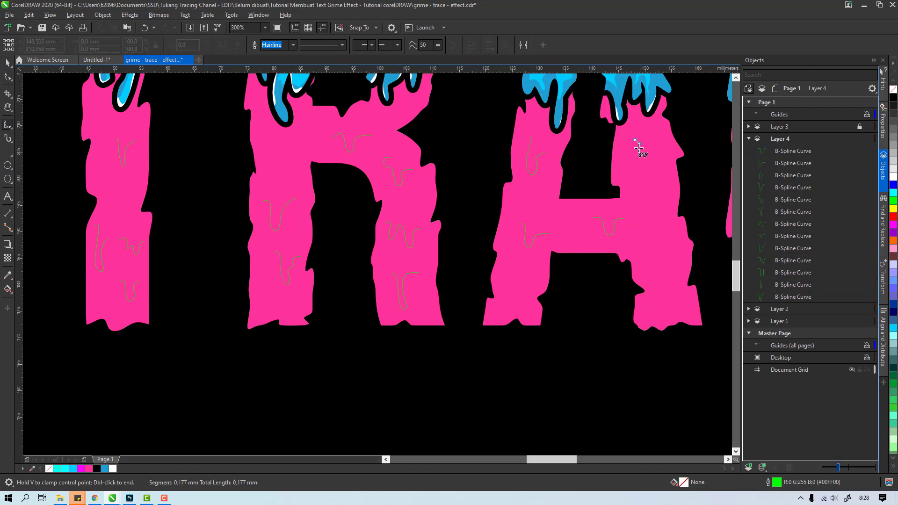
pyautogui.doubleClick(661, 149)
pyautogui.click(655, 279)
pyautogui.doubleClick(683, 292)
pyautogui.click(533, 268)
pyautogui.doubleClick(545, 268)
# Step: Draw a double B-spline drip line on the C's upper left stroke and adjust its end
pyautogui.scroll(-2, 545, 260)
pyautogui.scroll(2, 577, 239)
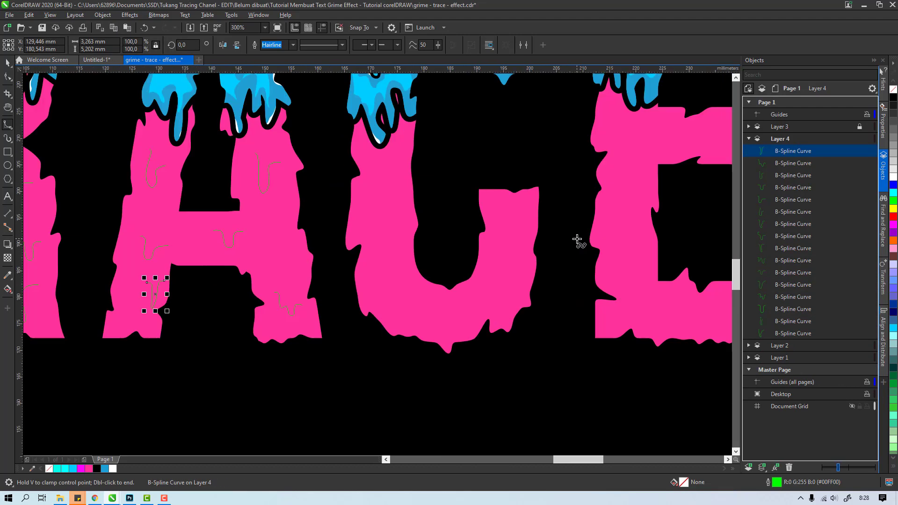
pyautogui.click(367, 167)
pyautogui.click(369, 223)
pyautogui.click(388, 182)
pyautogui.doubleClick(413, 186)
pyautogui.press('F10')
pyautogui.doubleClick(403, 191)
# Step: Draw B-spline drip lines along the C's lower curve and on its right tip
pyautogui.click(372, 280)
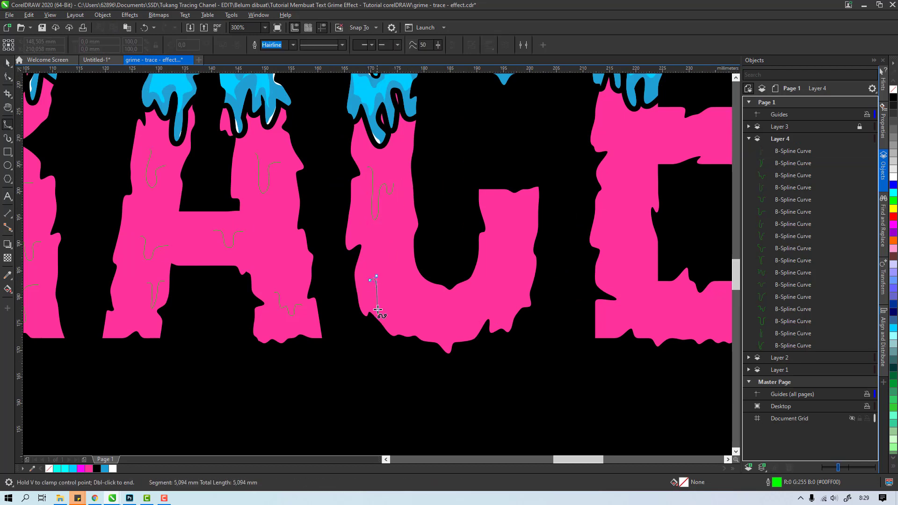
pyautogui.doubleClick(393, 286)
pyautogui.doubleClick(434, 297)
pyautogui.click(493, 204)
pyautogui.doubleClick(515, 204)
pyautogui.doubleClick(533, 218)
pyautogui.doubleClick(515, 291)
# Step: Draw five B-spline drip lines on the pink E, covering its stem, middle arm and bottom arm
pyautogui.scroll(-2, 535, 268)
pyautogui.scroll(2, 599, 245)
pyautogui.click(420, 186)
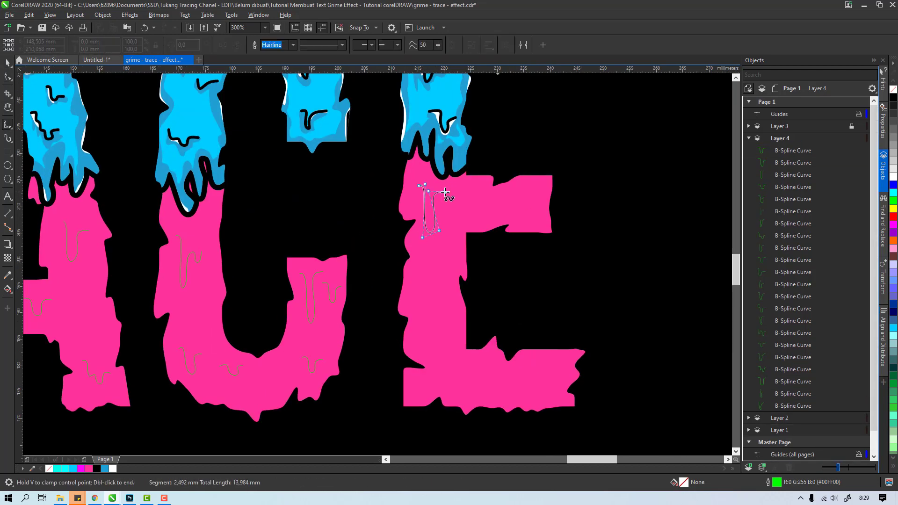
pyautogui.doubleClick(445, 193)
pyautogui.click(484, 202)
pyautogui.doubleClick(507, 201)
pyautogui.doubleClick(447, 294)
pyautogui.click(427, 248)
pyautogui.click(436, 277)
pyautogui.doubleClick(458, 261)
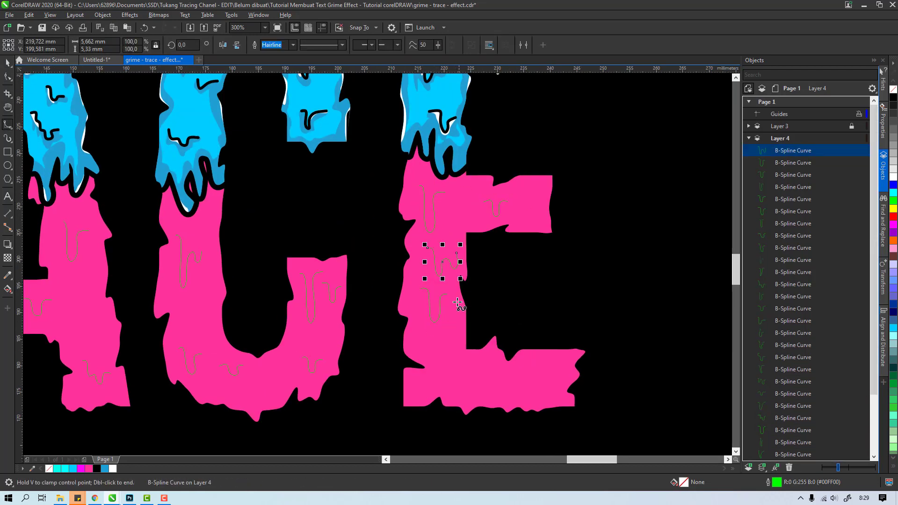
pyautogui.click(473, 370)
pyautogui.doubleClick(507, 380)
# Step: Select all the B-spline drip curves on Layer 4 and combine them into one curve
pyautogui.scroll(-2, 450, 319)
pyautogui.scroll(1, 338, 334)
pyautogui.press('space')
pyautogui.scroll(-3, 789, 382)
pyautogui.keyDown('shift'); pyautogui.click(789, 382); pyautogui.keyUp('shift')
pyautogui.hotkey('ctrl', 'l')
# Step: Thicken the combined drip curve's outline and convert it to an object filled with black
pyautogui.click(340, 46)
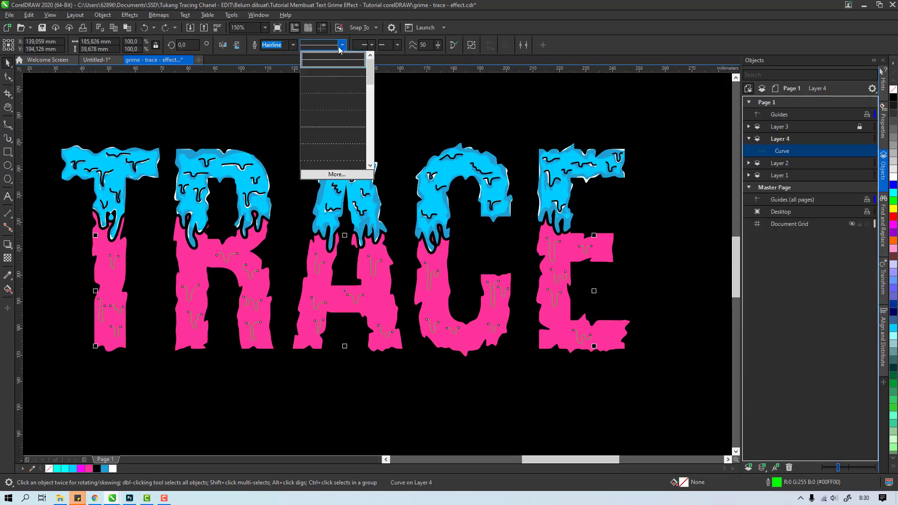
pyautogui.scroll(1, 218, 251)
pyautogui.doubleClick(790, 480)
pyautogui.click(524, 315)
pyautogui.scroll(-1, 387, 204)
pyautogui.hotkey('ctrl', 'shift', 'q')
pyautogui.click(893, 97)
# Step: Add Layer 5, place it directly below Layer 4 and lock Layer 4
pyautogui.click(748, 467)
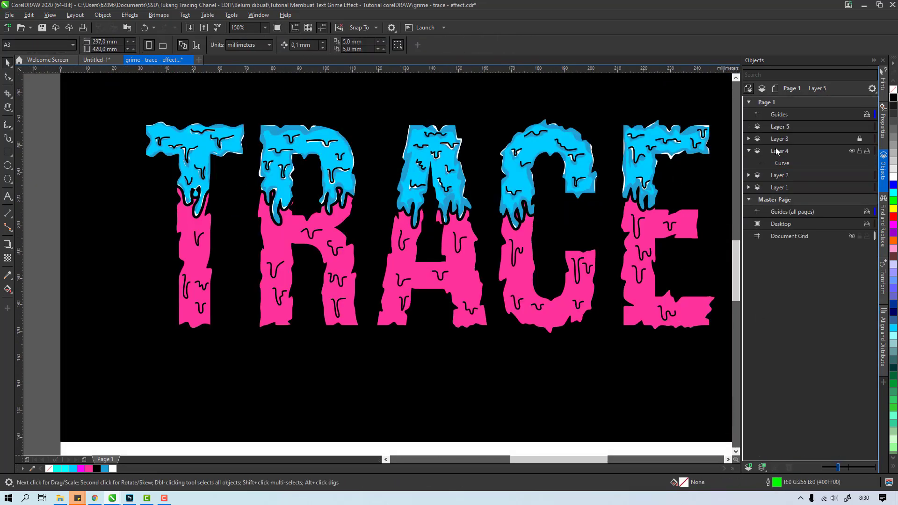
pyautogui.moveTo(780, 126); pyautogui.dragTo(780, 159)
pyautogui.click(860, 138)
# Step: Draw freehand shadow shapes along both edges and the bottom of the T's pink stem on Layer 5
pyautogui.scroll(1, 162, 234)
pyautogui.click(10, 127)
pyautogui.click(33, 176)
pyautogui.moveTo(192, 143)
pyautogui.mouseDown()
pyautogui.moveTo(168, 170)
pyautogui.moveTo(192, 143)
pyautogui.mouseUp()
pyautogui.moveTo(200, 236)
pyautogui.mouseDown()
pyautogui.moveTo(195, 393)
pyautogui.moveTo(260, 307)
pyautogui.moveTo(200, 237)
pyautogui.mouseUp()
pyautogui.moveTo(253, 196)
pyautogui.mouseDown()
pyautogui.moveTo(256, 286)
pyautogui.moveTo(252, 196)
pyautogui.mouseUp()
# Step: Draw freehand shadow shapes around the three lower drip lines of the T
pyautogui.scroll(1, 228, 400)
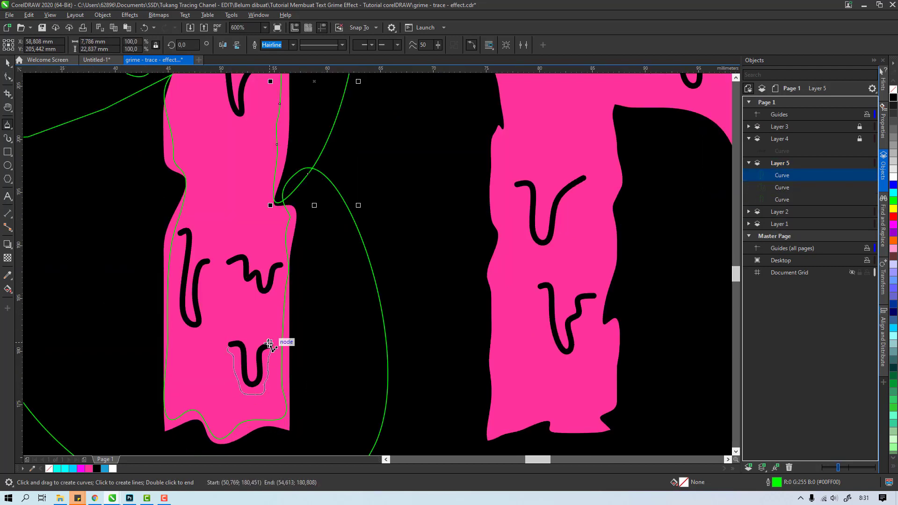
pyautogui.moveTo(269, 345); pyautogui.dragTo(270, 346)
pyautogui.moveTo(230, 259)
pyautogui.mouseDown()
pyautogui.moveTo(269, 276)
pyautogui.moveTo(230, 259)
pyautogui.mouseUp()
pyautogui.moveTo(180, 233)
pyautogui.mouseDown()
pyautogui.moveTo(197, 290)
pyautogui.moveTo(183, 239)
pyautogui.mouseUp()
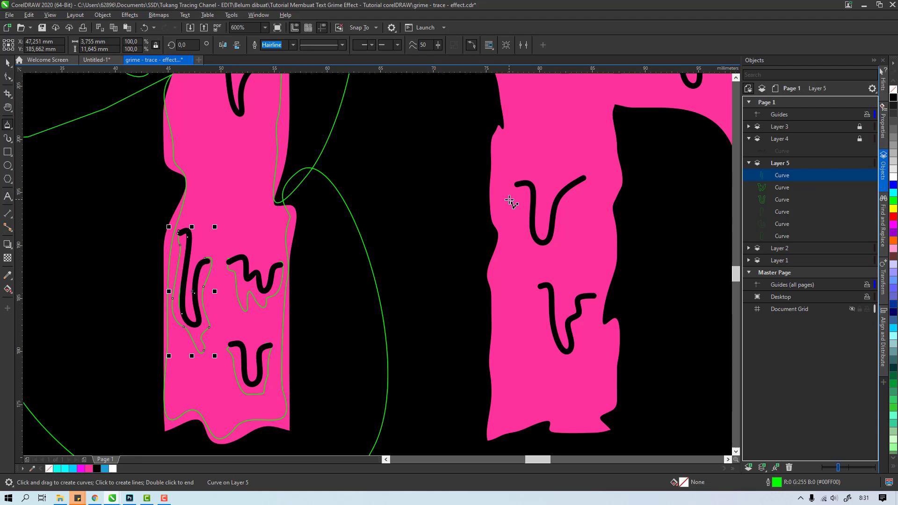
# Step: Draw freehand shadow shapes around the drip lines on the R's stem, crossbar and right leg
pyautogui.moveTo(516, 185)
pyautogui.mouseDown()
pyautogui.moveTo(576, 202)
pyautogui.moveTo(516, 185)
pyautogui.mouseUp()
pyautogui.moveTo(540, 286)
pyautogui.mouseDown()
pyautogui.moveTo(573, 342)
pyautogui.moveTo(541, 285)
pyautogui.mouseUp()
pyautogui.moveTo(679, 117); pyautogui.dragTo(346, 286)
pyautogui.moveTo(405, 221)
pyautogui.mouseDown()
pyautogui.moveTo(366, 256)
pyautogui.moveTo(405, 222)
pyautogui.mouseUp()
pyautogui.moveTo(441, 265)
pyautogui.mouseDown()
pyautogui.moveTo(455, 345)
pyautogui.moveTo(441, 265)
pyautogui.mouseUp()
pyautogui.scroll(-3, 455, 285)
pyautogui.moveTo(429, 229)
pyautogui.mouseDown()
pyautogui.moveTo(460, 268)
pyautogui.moveTo(502, 245)
pyautogui.moveTo(430, 229)
pyautogui.mouseUp()
pyautogui.moveTo(442, 333)
pyautogui.mouseDown()
pyautogui.moveTo(458, 414)
pyautogui.moveTo(442, 333)
pyautogui.mouseUp()
# Step: Draw freehand shadow shapes around the drip lines on the A's legs and crossbar
pyautogui.scroll(-1, 493, 246)
pyautogui.moveTo(383, 166)
pyautogui.mouseDown()
pyautogui.moveTo(389, 186)
pyautogui.moveTo(382, 166)
pyautogui.mouseUp()
pyautogui.moveTo(373, 253)
pyautogui.mouseDown()
pyautogui.moveTo(388, 272)
pyautogui.moveTo(373, 253)
pyautogui.mouseUp()
pyautogui.moveTo(379, 299)
pyautogui.mouseDown()
pyautogui.moveTo(381, 333)
pyautogui.moveTo(378, 299)
pyautogui.mouseUp()
pyautogui.moveTo(445, 247); pyautogui.dragTo(446, 248)
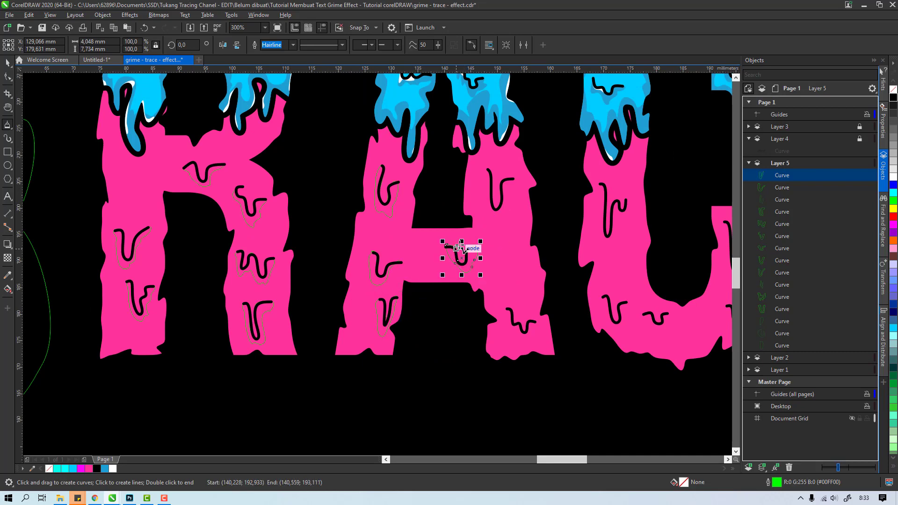
pyautogui.moveTo(488, 170)
pyautogui.mouseDown()
pyautogui.moveTo(498, 203)
pyautogui.moveTo(488, 169)
pyautogui.mouseUp()
pyautogui.moveTo(506, 309)
pyautogui.mouseDown()
pyautogui.moveTo(534, 335)
pyautogui.moveTo(506, 309)
pyautogui.mouseUp()
# Step: Draw freehand shadow shapes around the C's drip lines and save the document
pyautogui.moveTo(603, 296)
pyautogui.mouseDown()
pyautogui.moveTo(622, 331)
pyautogui.moveTo(603, 297)
pyautogui.moveTo(645, 315)
pyautogui.mouseUp()
pyautogui.moveTo(599, 183)
pyautogui.mouseDown()
pyautogui.moveTo(606, 252)
pyautogui.moveTo(600, 183)
pyautogui.mouseUp()
pyautogui.moveTo(725, 223)
pyautogui.mouseDown()
pyautogui.moveTo(520, 170)
pyautogui.moveTo(537, 199)
pyautogui.moveTo(519, 170)
pyautogui.mouseUp()
pyautogui.moveTo(542, 180)
pyautogui.mouseDown()
pyautogui.moveTo(562, 184)
pyautogui.moveTo(542, 180)
pyautogui.mouseUp()
pyautogui.moveTo(521, 254)
pyautogui.mouseDown()
pyautogui.moveTo(541, 263)
pyautogui.moveTo(521, 254)
pyautogui.mouseUp()
pyautogui.hotkey('ctrl', 's')
# Step: Draw freehand shadow shapes around the drip lines on the E's stem and arms
pyautogui.moveTo(640, 86)
pyautogui.mouseDown()
pyautogui.moveTo(496, 86)
pyautogui.moveTo(426, 201)
pyautogui.mouseUp()
pyautogui.moveTo(426, 200)
pyautogui.mouseDown()
pyautogui.moveTo(437, 241)
pyautogui.moveTo(426, 198)
pyautogui.mouseUp()
pyautogui.moveTo(489, 212); pyautogui.dragTo(490, 213)
pyautogui.moveTo(433, 260)
pyautogui.mouseDown()
pyautogui.moveTo(441, 281)
pyautogui.moveTo(434, 260)
pyautogui.mouseUp()
pyautogui.moveTo(426, 298)
pyautogui.mouseDown()
pyautogui.moveTo(445, 306)
pyautogui.moveTo(427, 298)
pyautogui.mouseUp()
pyautogui.moveTo(480, 381)
pyautogui.mouseDown()
pyautogui.moveTo(516, 403)
pyautogui.moveTo(480, 381)
pyautogui.mouseUp()
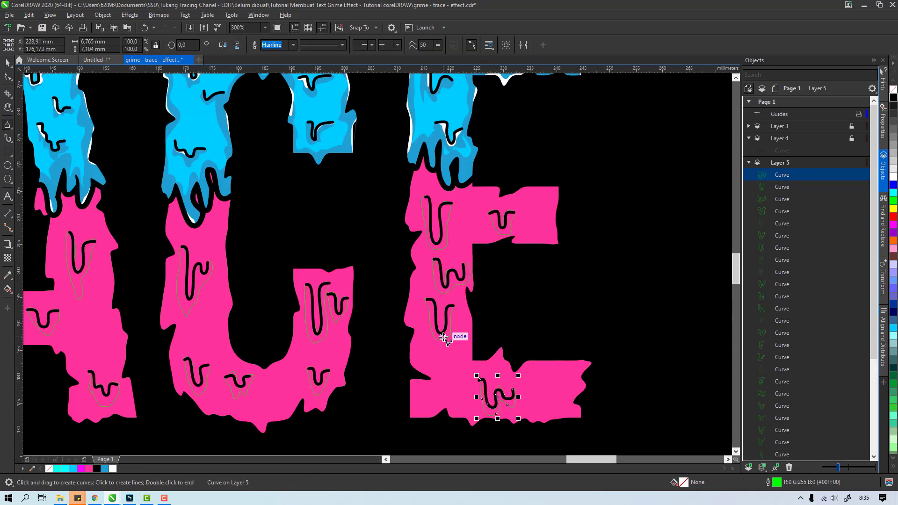
# Step: Draw two freehand highlight shapes along the upper left edge of the T's pink stem on Layer 5
pyautogui.scroll(-1, 576, 196)
pyautogui.scroll(1, 50, 206)
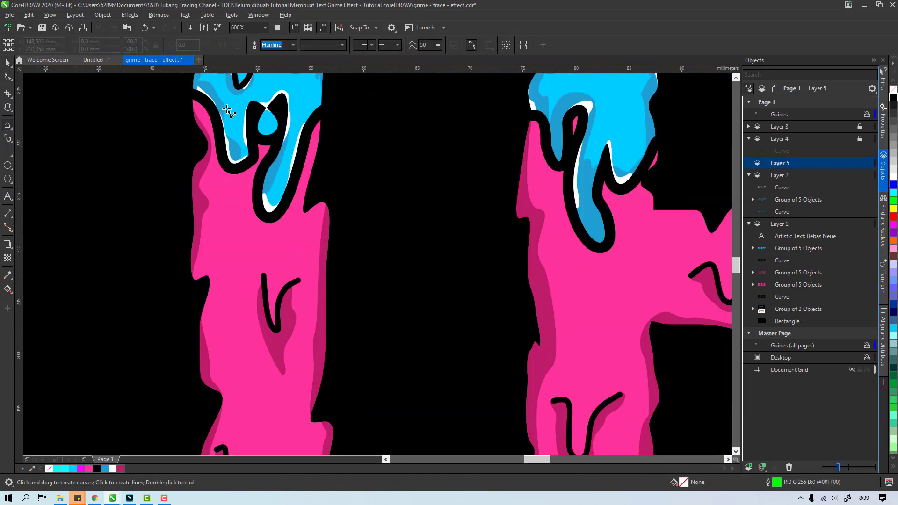
pyautogui.click(194, 91)
pyautogui.click(182, 238)
pyautogui.click(199, 332)
pyautogui.click(194, 404)
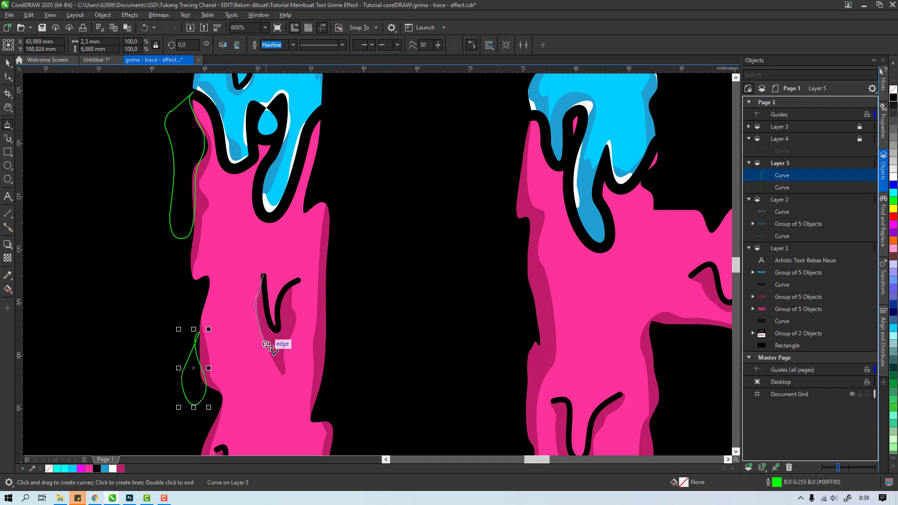
# Step: Draw freehand highlight shapes around the T's top pink drip line, along the upper right edge and below the blue drip
pyautogui.click(270, 348)
pyautogui.click(261, 283)
pyautogui.click(296, 322)
pyautogui.click(329, 212)
pyautogui.click(321, 119)
pyautogui.click(323, 172)
# Step: Draw freehand highlight shapes beside the three lower drip lines of the T
pyautogui.scroll(-5, 251, 217)
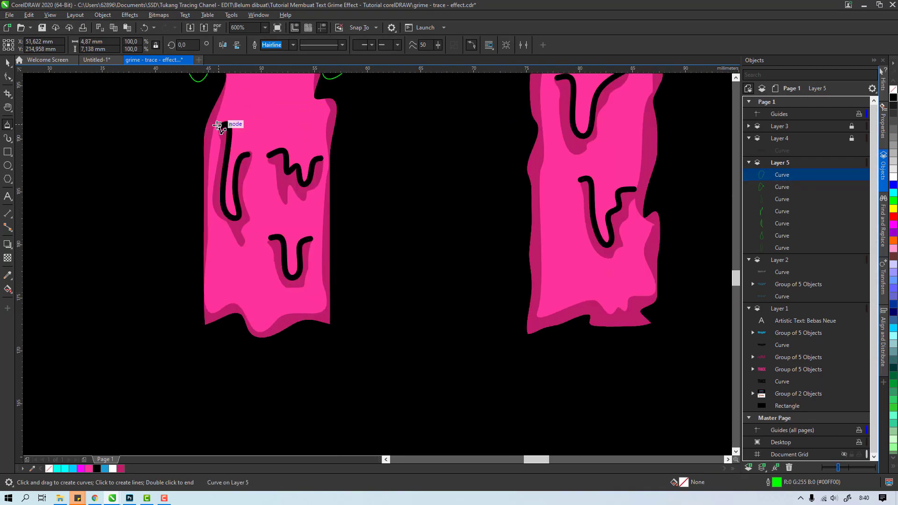
pyautogui.click(220, 128)
pyautogui.click(220, 200)
pyautogui.click(250, 156)
pyautogui.click(271, 240)
pyautogui.click(280, 265)
pyautogui.moveTo(323, 158); pyautogui.dragTo(316, 176)
# Step: Draw freehand highlight shapes along the lower right, lower left and bottom edges of the T
pyautogui.moveTo(335, 120); pyautogui.dragTo(356, 186)
pyautogui.moveTo(205, 240); pyautogui.dragTo(189, 300)
pyautogui.moveTo(260, 333)
pyautogui.mouseDown()
pyautogui.moveTo(267, 350)
pyautogui.moveTo(239, 338)
pyautogui.mouseUp()
# Step: Draw freehand highlight shapes around the top of the R's pink part and along its upper outer edges
pyautogui.scroll(6, 377, 265)
pyautogui.moveTo(278, 92); pyautogui.dragTo(227, 176)
pyautogui.moveTo(294, 136)
pyautogui.mouseDown()
pyautogui.moveTo(303, 165)
pyautogui.moveTo(293, 136)
pyautogui.mouseUp()
pyautogui.moveTo(386, 160); pyautogui.dragTo(386, 160)
pyautogui.moveTo(637, 162)
pyautogui.mouseDown()
pyautogui.moveTo(635, 174)
pyautogui.moveTo(637, 161)
pyautogui.mouseUp()
pyautogui.moveTo(521, 248); pyautogui.dragTo(521, 248)
pyautogui.moveTo(439, 255); pyautogui.dragTo(439, 255)
pyautogui.scroll(-1, 267, 95)
pyautogui.moveTo(457, 203); pyautogui.dragTo(457, 204)
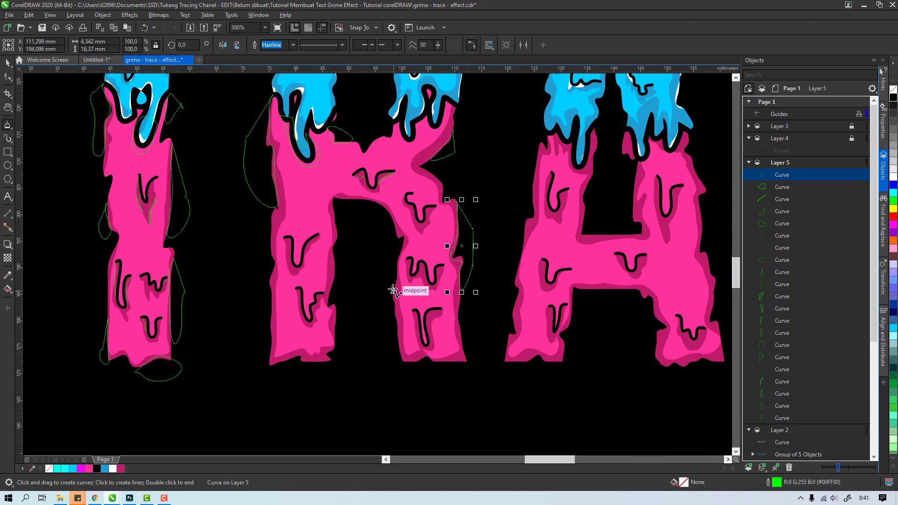
# Step: Draw freehand highlight shapes along the inner and bottom edges of the R's legs and beside its left drip lines
pyautogui.moveTo(393, 291); pyautogui.dragTo(393, 291)
pyautogui.moveTo(441, 362); pyautogui.dragTo(441, 361)
pyautogui.moveTo(337, 234); pyautogui.dragTo(337, 234)
pyautogui.moveTo(319, 233)
pyautogui.mouseDown()
pyautogui.moveTo(304, 253)
pyautogui.moveTo(319, 234)
pyautogui.mouseUp()
pyautogui.moveTo(289, 239); pyautogui.dragTo(288, 240)
pyautogui.moveTo(299, 290)
pyautogui.mouseDown()
pyautogui.moveTo(307, 316)
pyautogui.moveTo(298, 290)
pyautogui.mouseUp()
pyautogui.moveTo(342, 336); pyautogui.dragTo(347, 353)
pyautogui.press('F10')
# Step: Draw freehand highlight shapes along the outer edges of the A's pink part and around the insides and bottoms of its legs
pyautogui.moveTo(552, 305); pyautogui.dragTo(308, 328)
pyautogui.moveTo(297, 161)
pyautogui.mouseDown()
pyautogui.moveTo(275, 181)
pyautogui.moveTo(308, 199)
pyautogui.mouseUp()
pyautogui.moveTo(300, 284); pyautogui.dragTo(300, 284)
pyautogui.moveTo(396, 187); pyautogui.dragTo(376, 206)
pyautogui.moveTo(450, 189); pyautogui.dragTo(486, 204)
pyautogui.moveTo(411, 330)
pyautogui.mouseDown()
pyautogui.moveTo(402, 339)
pyautogui.moveTo(410, 332)
pyautogui.mouseUp()
pyautogui.moveTo(316, 390); pyautogui.dragTo(315, 388)
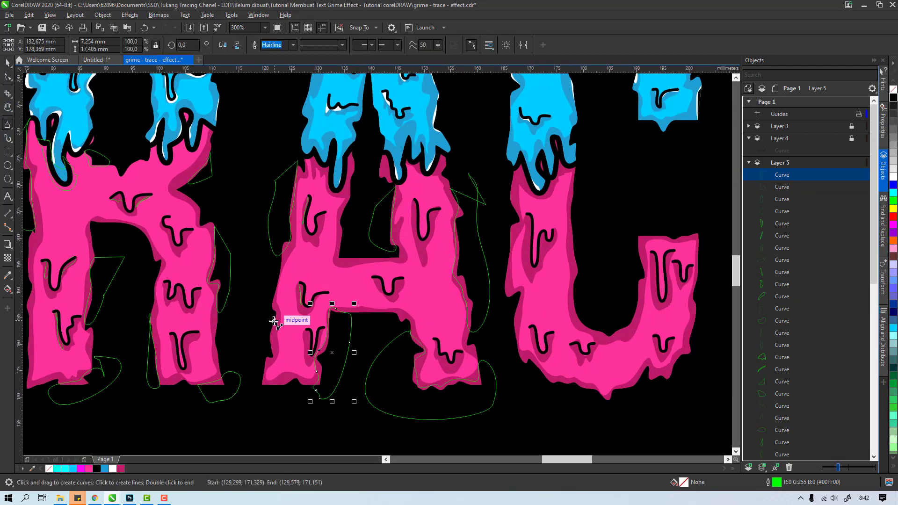
# Step: Draw freehand highlight shapes along the A's lower left edge, crossbar and upper edges, and beside its right and crossbar drip lines
pyautogui.moveTo(271, 321); pyautogui.dragTo(267, 306)
pyautogui.moveTo(344, 233)
pyautogui.mouseDown()
pyautogui.moveTo(341, 260)
pyautogui.moveTo(353, 231)
pyautogui.mouseUp()
pyautogui.moveTo(384, 149); pyautogui.dragTo(383, 148)
pyautogui.moveTo(441, 158); pyautogui.dragTo(442, 154)
pyautogui.moveTo(438, 209); pyautogui.dragTo(430, 221)
pyautogui.moveTo(415, 202); pyautogui.dragTo(416, 204)
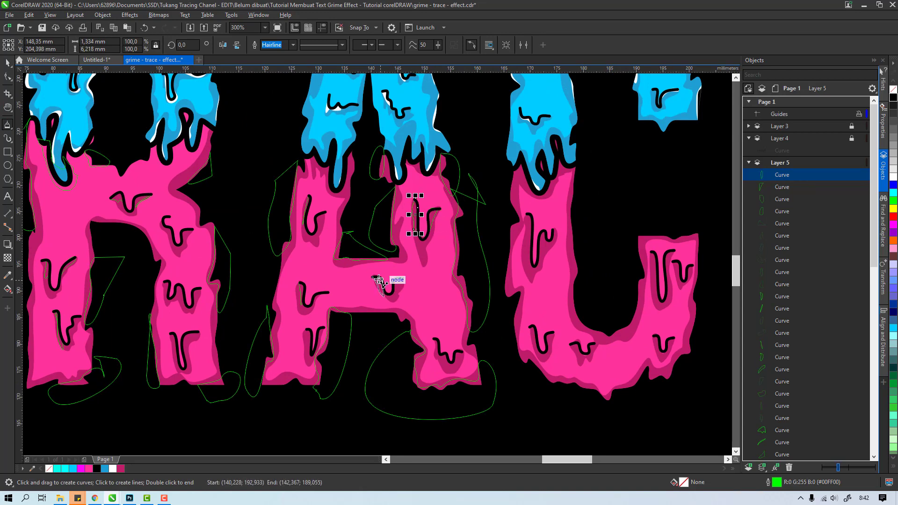
pyautogui.moveTo(376, 280); pyautogui.dragTo(383, 293)
# Step: Draw freehand highlight shapes along the left, inner and lower right edges of the C's pink part
pyautogui.moveTo(514, 166)
pyautogui.mouseDown()
pyautogui.moveTo(506, 289)
pyautogui.moveTo(489, 211)
pyautogui.mouseUp()
pyautogui.moveTo(575, 173)
pyautogui.mouseDown()
pyautogui.moveTo(601, 334)
pyautogui.moveTo(578, 174)
pyautogui.mouseUp()
pyautogui.moveTo(630, 391)
pyautogui.mouseDown()
pyautogui.moveTo(621, 402)
pyautogui.moveTo(629, 392)
pyautogui.mouseUp()
# Step: Draw freehand highlight shapes beside the C's left and lower drip lines and along its bottom edge
pyautogui.moveTo(528, 216); pyautogui.dragTo(552, 231)
pyautogui.moveTo(529, 328)
pyautogui.mouseDown()
pyautogui.moveTo(552, 341)
pyautogui.moveTo(531, 327)
pyautogui.mouseUp()
pyautogui.moveTo(585, 334); pyautogui.dragTo(433, 310)
pyautogui.moveTo(419, 322); pyautogui.dragTo(421, 323)
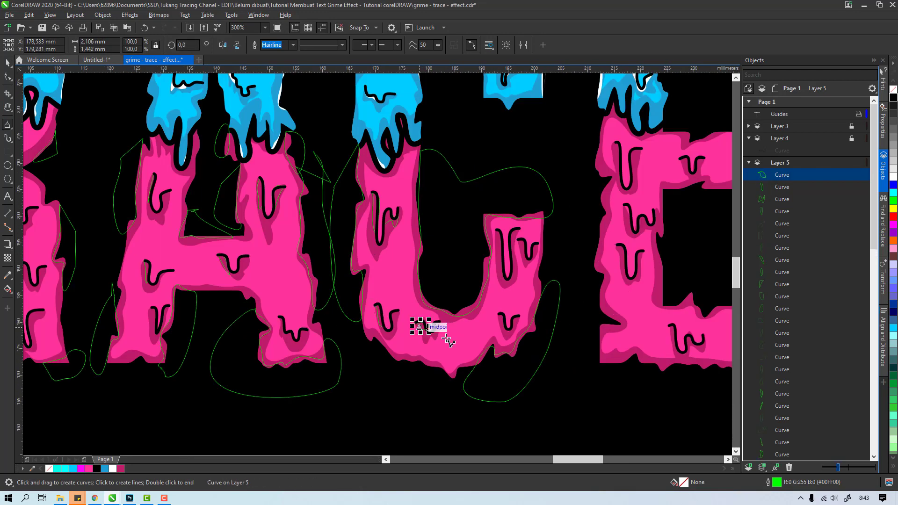
pyautogui.moveTo(503, 314); pyautogui.dragTo(506, 316)
pyautogui.moveTo(412, 358); pyautogui.dragTo(421, 357)
# Step: Draw freehand highlight shapes along the E's left edge and upper pink arm, and beside the drip line on that arm
pyautogui.moveTo(605, 113)
pyautogui.mouseDown()
pyautogui.moveTo(378, 146)
pyautogui.moveTo(349, 160)
pyautogui.moveTo(376, 156)
pyautogui.mouseUp()
pyautogui.moveTo(390, 173)
pyautogui.mouseDown()
pyautogui.moveTo(394, 206)
pyautogui.moveTo(405, 190)
pyautogui.moveTo(479, 288)
pyautogui.mouseUp()
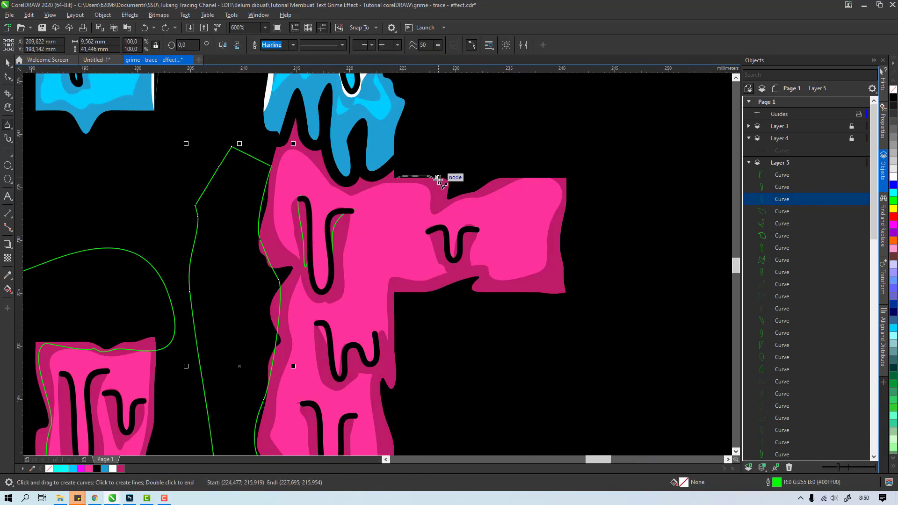
pyautogui.moveTo(437, 176)
pyautogui.mouseDown()
pyautogui.moveTo(475, 287)
pyautogui.moveTo(468, 289)
pyautogui.mouseUp()
pyautogui.moveTo(426, 232)
pyautogui.mouseDown()
pyautogui.moveTo(471, 242)
pyautogui.moveTo(477, 231)
pyautogui.mouseUp()
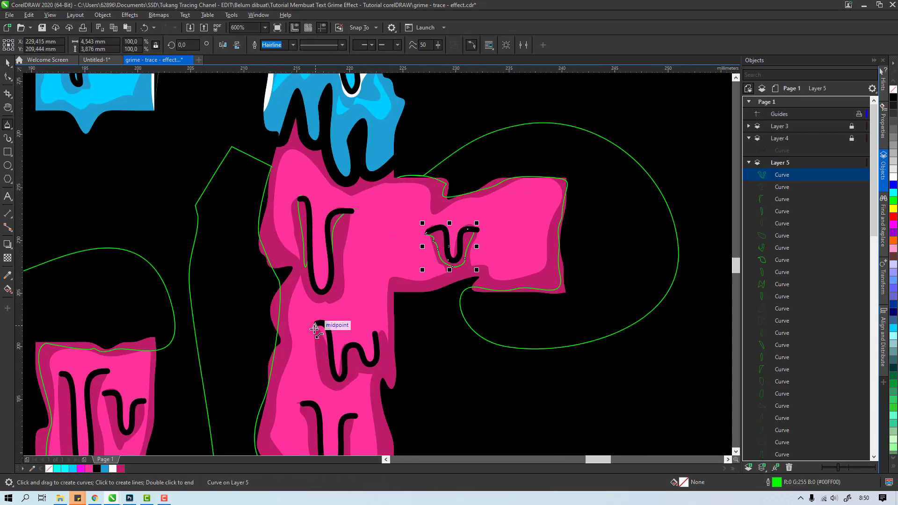
# Step: Draw freehand highlight shapes beside the E's two middle drip lines and along the inner edge above its lower arm
pyautogui.moveTo(321, 322); pyautogui.dragTo(377, 364)
pyautogui.moveTo(377, 365); pyautogui.dragTo(381, 206)
pyautogui.moveTo(402, 277)
pyautogui.mouseDown()
pyautogui.moveTo(397, 330)
pyautogui.moveTo(615, 367)
pyautogui.moveTo(403, 276)
pyautogui.mouseUp()
pyautogui.moveTo(305, 246); pyautogui.dragTo(322, 290)
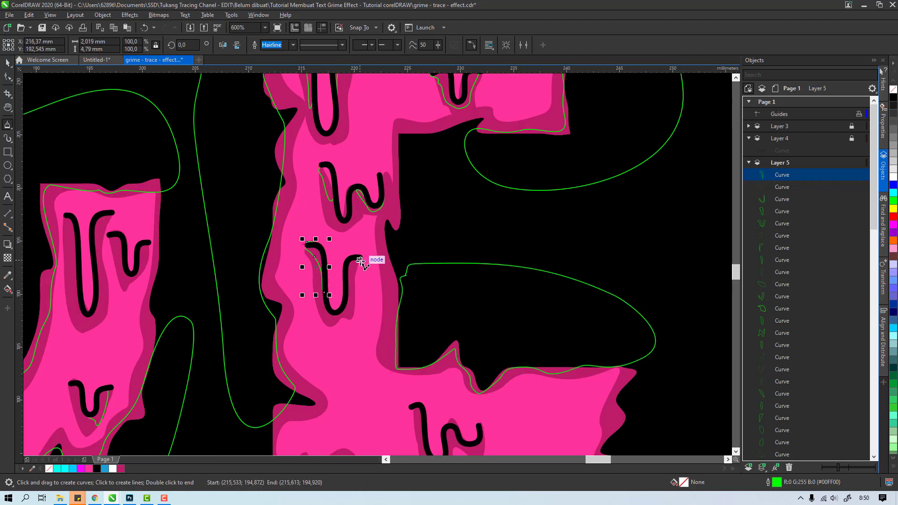
pyautogui.moveTo(359, 260); pyautogui.dragTo(349, 294)
pyautogui.moveTo(360, 259)
pyautogui.mouseDown()
pyautogui.moveTo(407, 314)
pyautogui.moveTo(375, 182)
pyautogui.mouseUp()
# Step: Combine the highlight curves on Layer 5 and add freehand highlight shapes beside the two upper drip lines of the C's right arm
pyautogui.hotkey('ctrl', 'z')
pyautogui.moveTo(224, 330); pyautogui.dragTo(576, 328)
pyautogui.moveTo(577, 290); pyautogui.dragTo(590, 243)
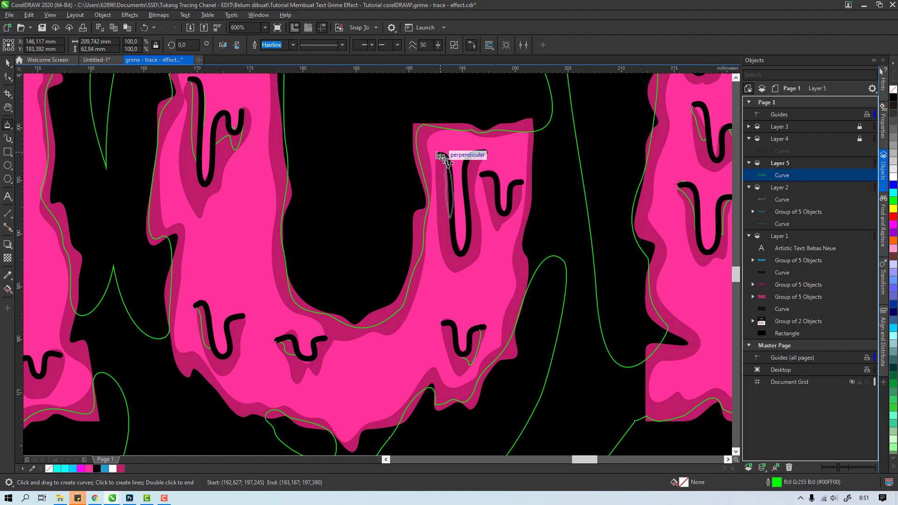
pyautogui.click(439, 155)
pyautogui.click(484, 175)
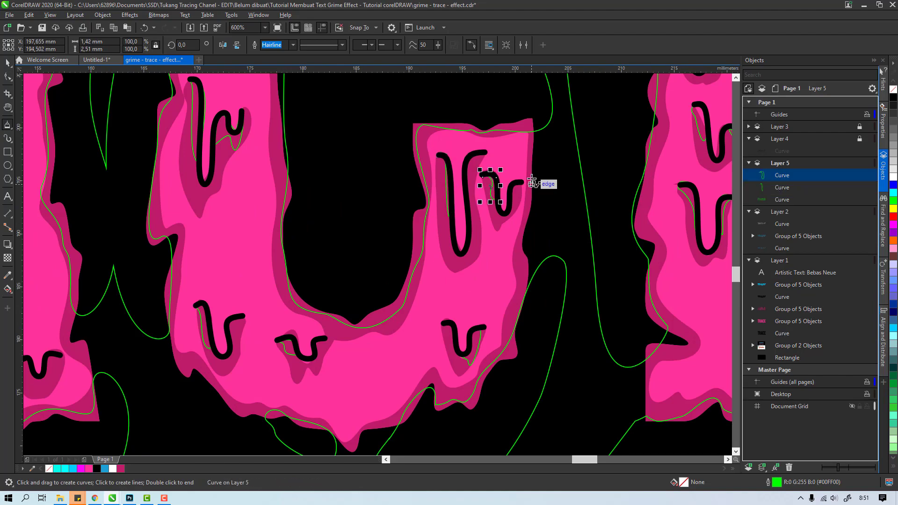
pyautogui.click(528, 182)
# Step: Combine all highlight curves and intersect them with the pink lettering's darker shadow group to form a separate highlight group
pyautogui.press('space')
pyautogui.scroll(-3, 397, 379)
pyautogui.hotkey('ctrl', 'l')
pyautogui.scroll(2, 349, 351)
pyautogui.press('Delete')
pyautogui.moveTo(309, 221); pyautogui.dragTo(340, 248)
pyautogui.hotkey('ctrl', 'z')
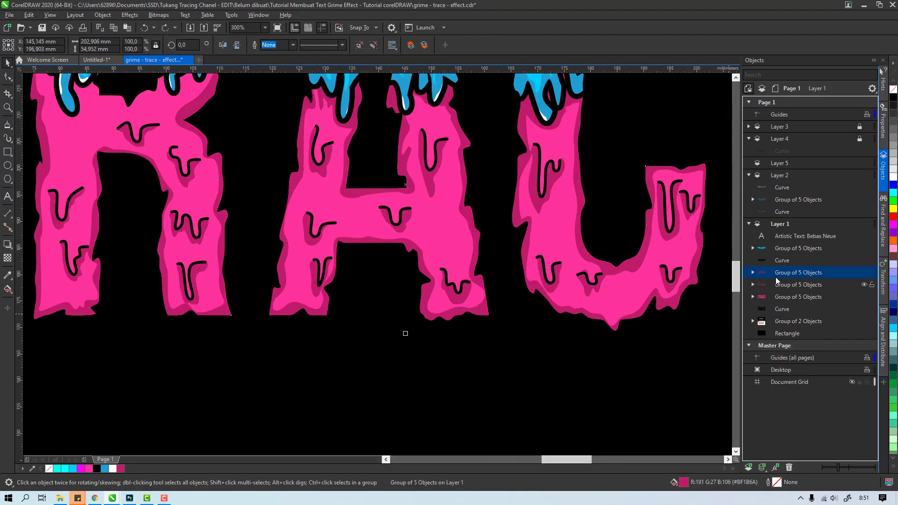
# Step: Fill the new highlight group with white and place it above the darker pink shadow group on Layer 1
pyautogui.click(777, 283)
pyautogui.moveTo(699, 237); pyautogui.dragTo(702, 281)
pyautogui.hotkey('ctrl', 'z')
pyautogui.click(113, 469)
pyautogui.hotkey('ctrl', 'Home')
pyautogui.scroll(-2, 487, 276)
pyautogui.scroll(2, 362, 222)
pyautogui.hotkey('shift', 'pagedown')
pyautogui.moveTo(798, 224); pyautogui.dragTo(786, 278)
pyautogui.scroll(-2, 411, 253)
pyautogui.press('Escape')
# Step: Examine the finished TRACE lettering as a whole and close up
pyautogui.press('h')
pyautogui.moveTo(569, 330); pyautogui.dragTo(537, 321)
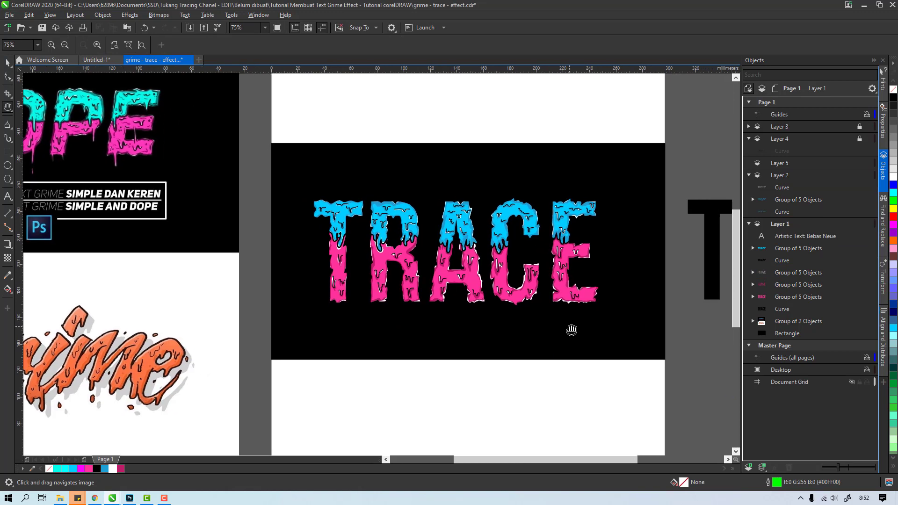
pyautogui.scroll(2, 570, 308)
pyautogui.scroll(-2, 533, 318)
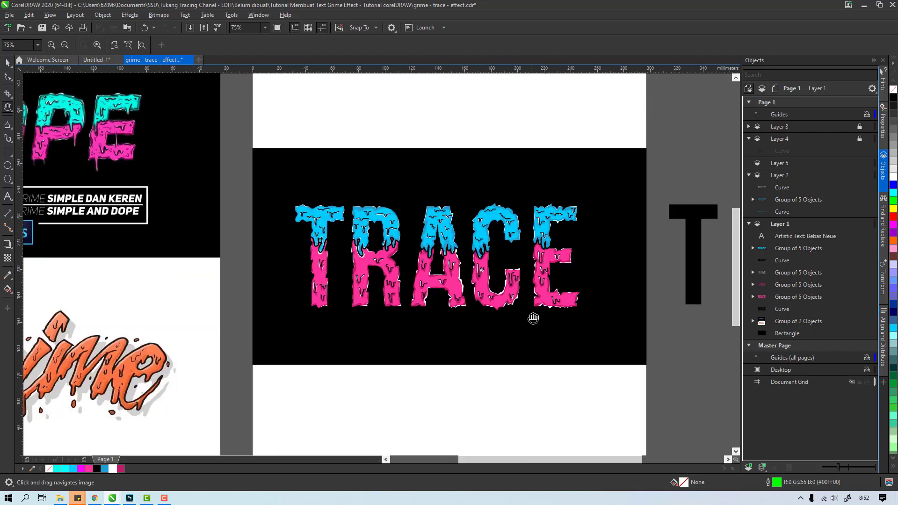
pyautogui.moveTo(345, 238)
pyautogui.mouseDown()
pyautogui.moveTo(335, 231)
pyautogui.moveTo(323, 240)
pyautogui.moveTo(343, 239)
pyautogui.mouseUp()
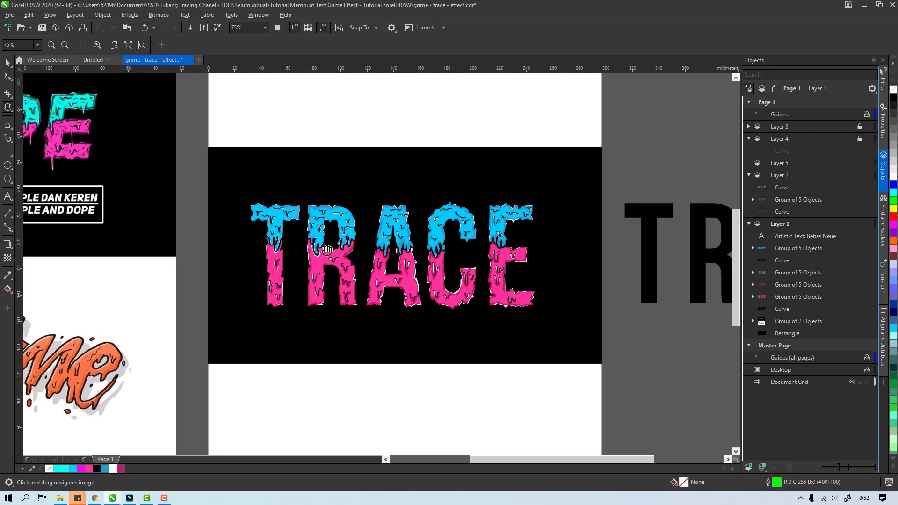
pyautogui.press('space')
pyautogui.press('space')
pyautogui.press('space')
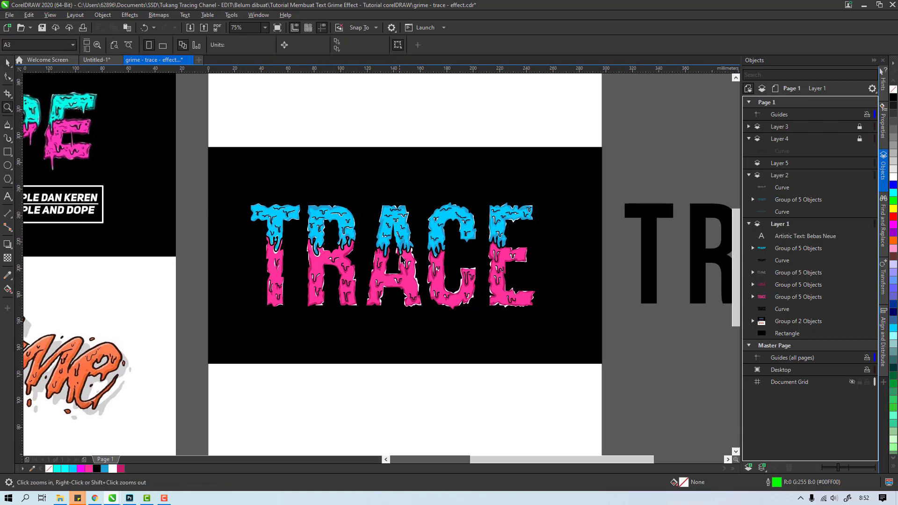
pyautogui.press('z')
pyautogui.moveTo(235, 201)
pyautogui.mouseDown()
pyautogui.moveTo(519, 349)
pyautogui.moveTo(577, 358)
pyautogui.mouseUp()
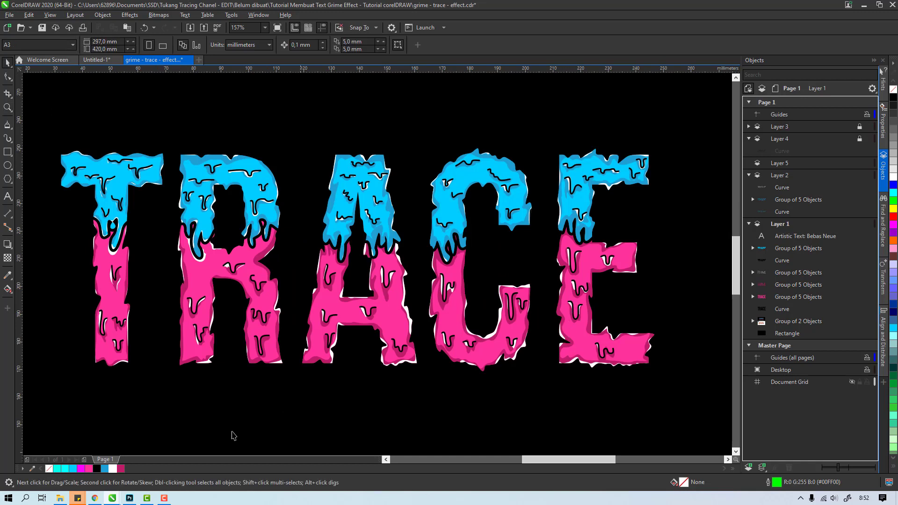
pyautogui.click(166, 499)
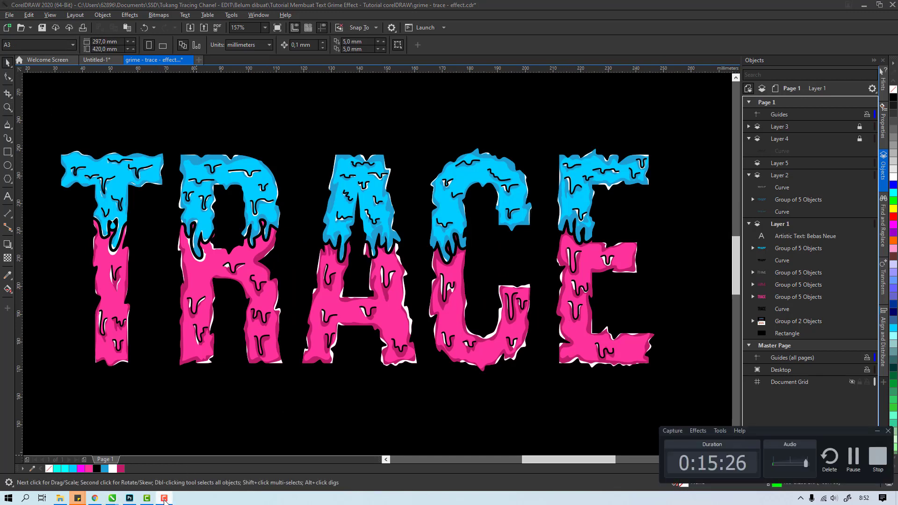
pyautogui.click(166, 500)
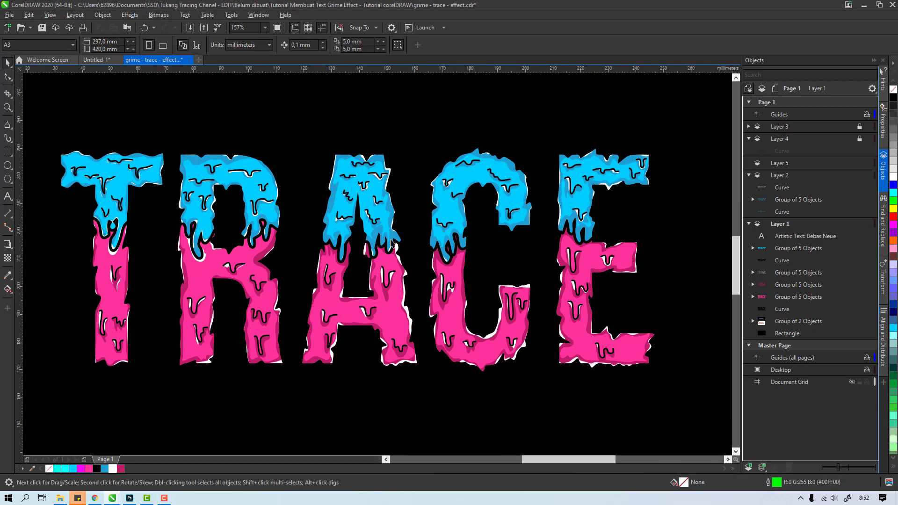
pyautogui.press('h')
pyautogui.moveTo(340, 221); pyautogui.dragTo(373, 236)
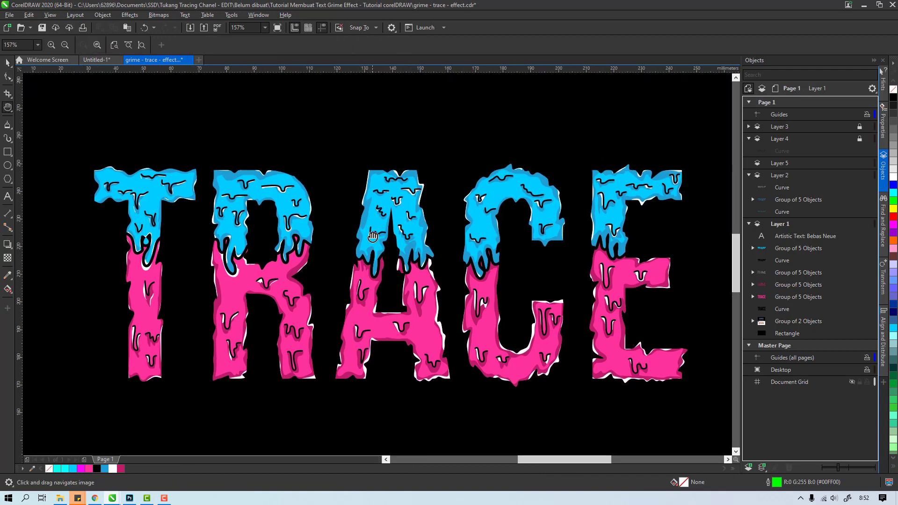
pyautogui.scroll(-2, 365, 231)
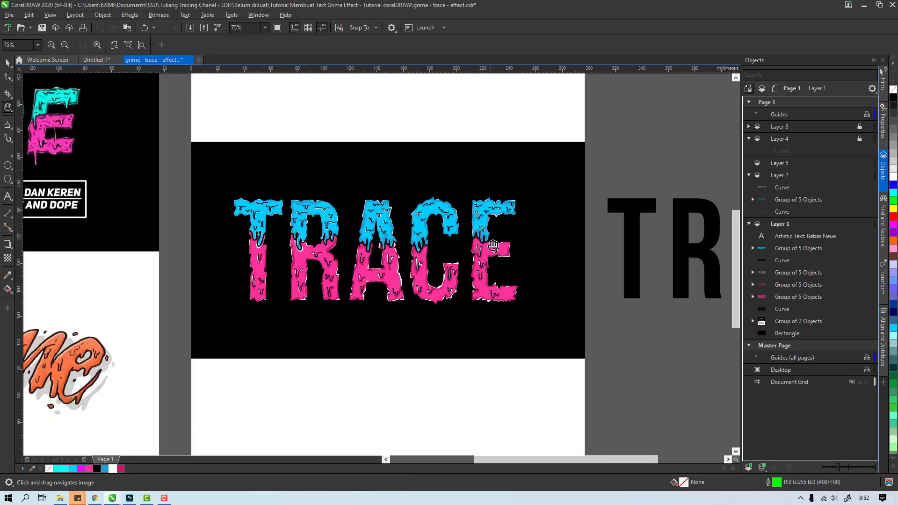
pyautogui.scroll(-2, 489, 255)
pyautogui.scroll(2, 465, 254)
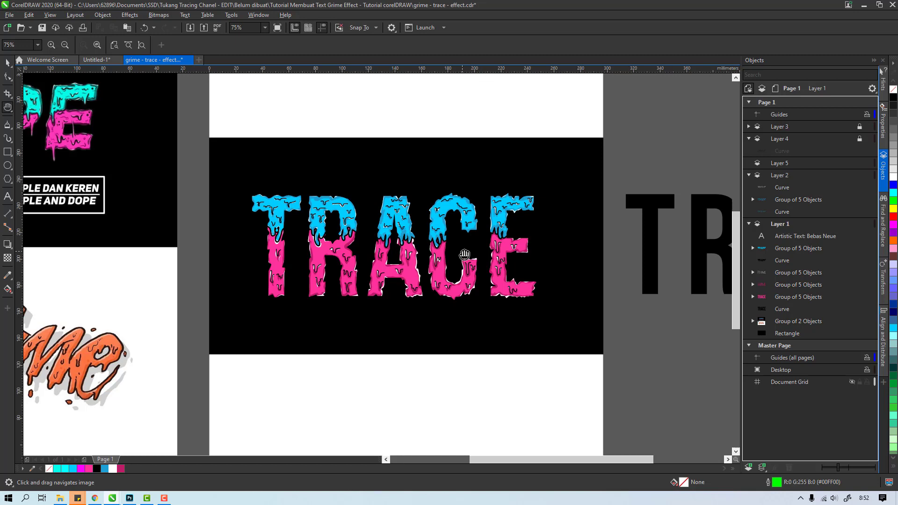
pyautogui.moveTo(424, 248); pyautogui.dragTo(288, 250)
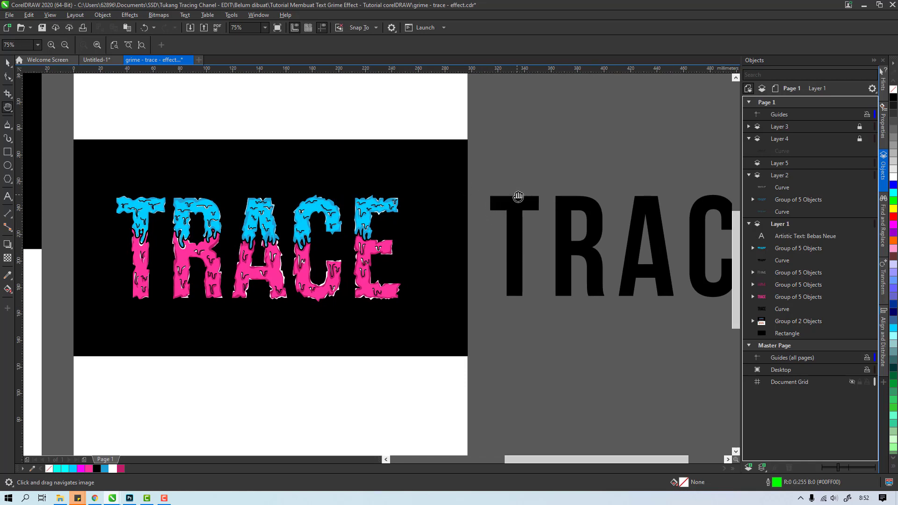
pyautogui.moveTo(352, 261); pyautogui.dragTo(423, 270)
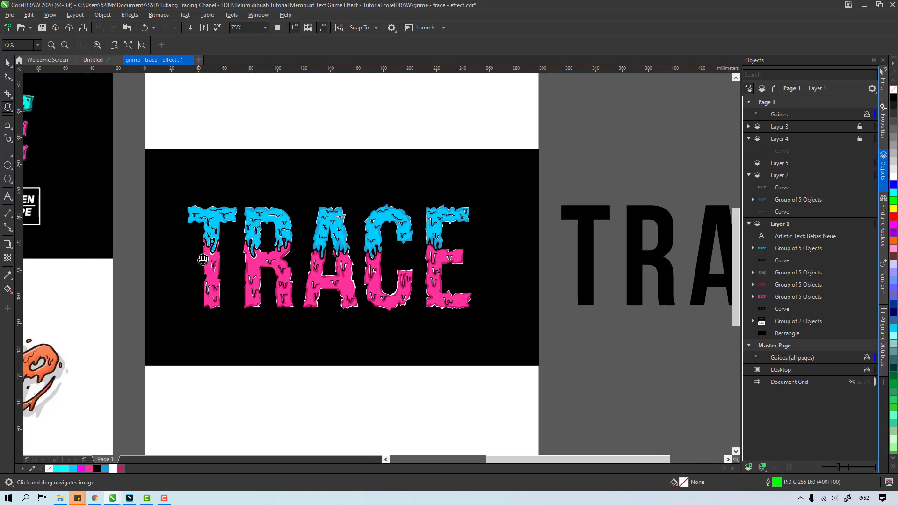
pyautogui.moveTo(253, 258); pyautogui.dragTo(291, 267)
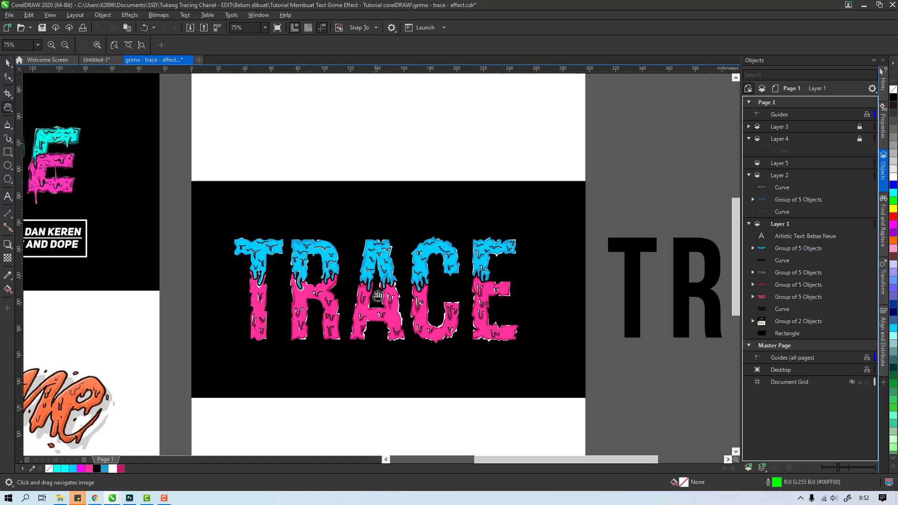
pyautogui.moveTo(422, 265); pyautogui.dragTo(400, 242)
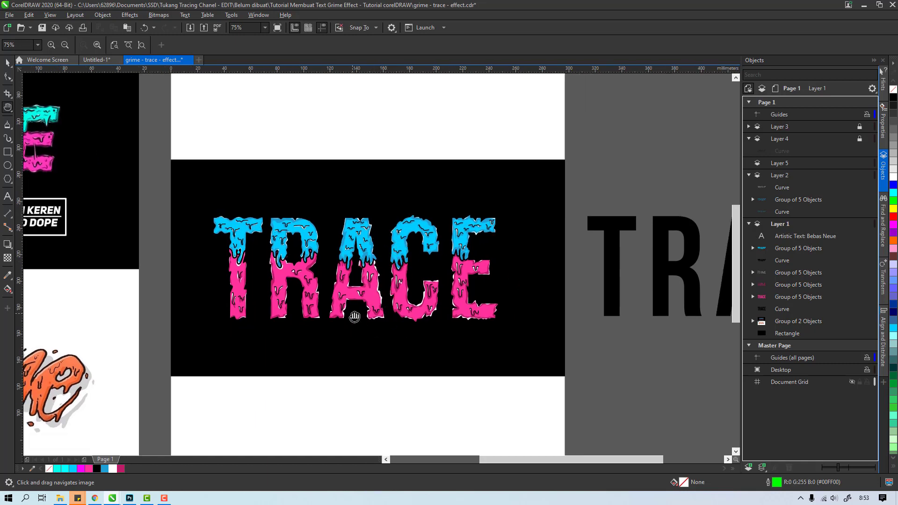
pyautogui.moveTo(281, 247); pyautogui.dragTo(265, 223)
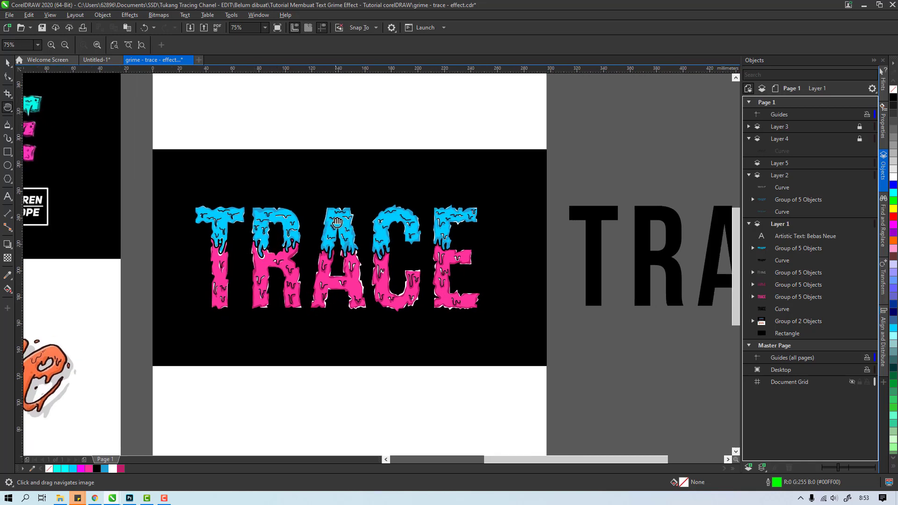
pyautogui.moveTo(416, 276); pyautogui.dragTo(404, 275)
pyautogui.moveTo(431, 220); pyautogui.dragTo(428, 204)
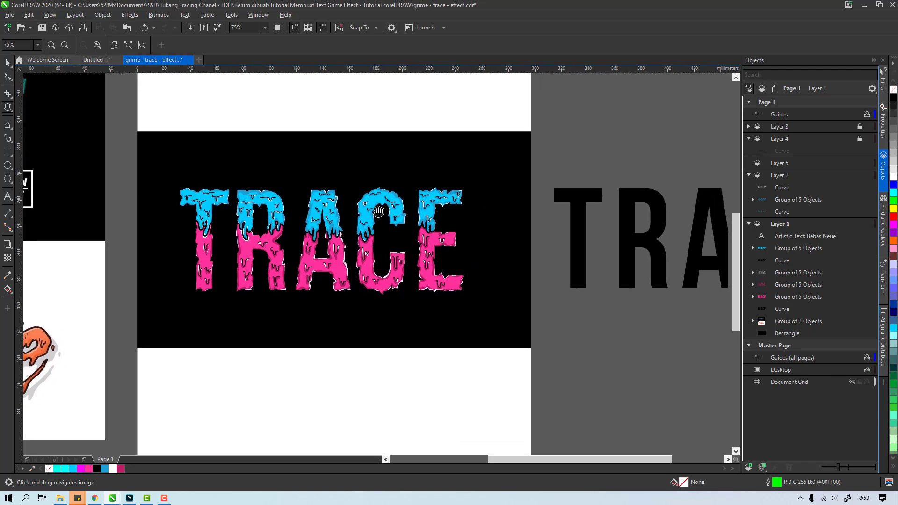
pyautogui.moveTo(381, 232); pyautogui.dragTo(372, 199)
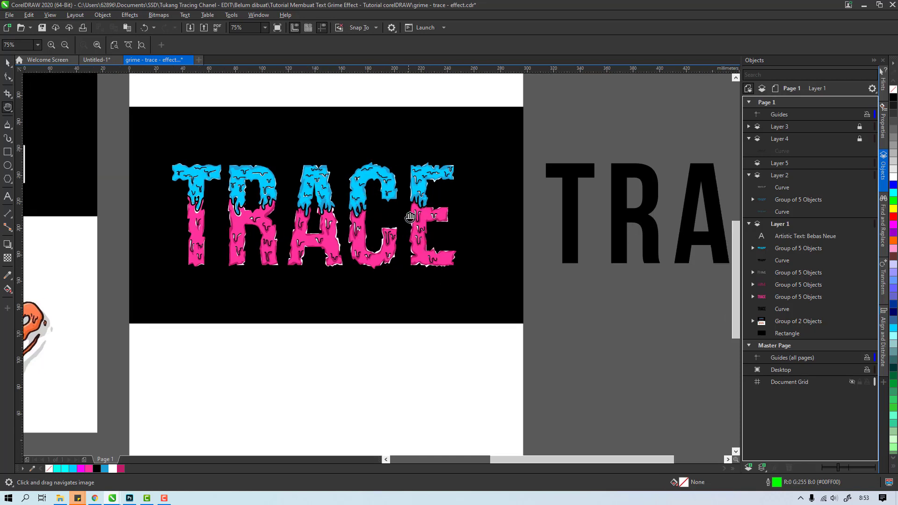
pyautogui.moveTo(232, 181); pyautogui.dragTo(238, 207)
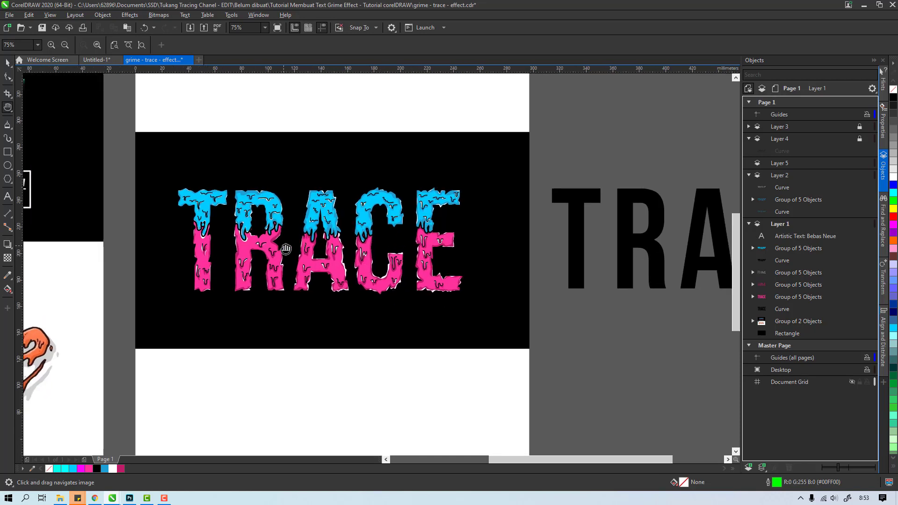
pyautogui.moveTo(316, 234); pyautogui.dragTo(325, 240)
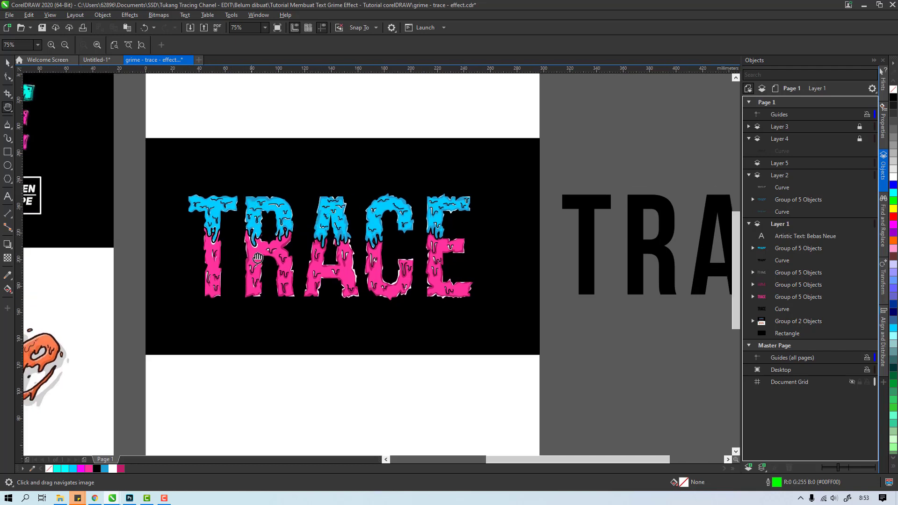
pyautogui.moveTo(316, 238); pyautogui.dragTo(300, 236)
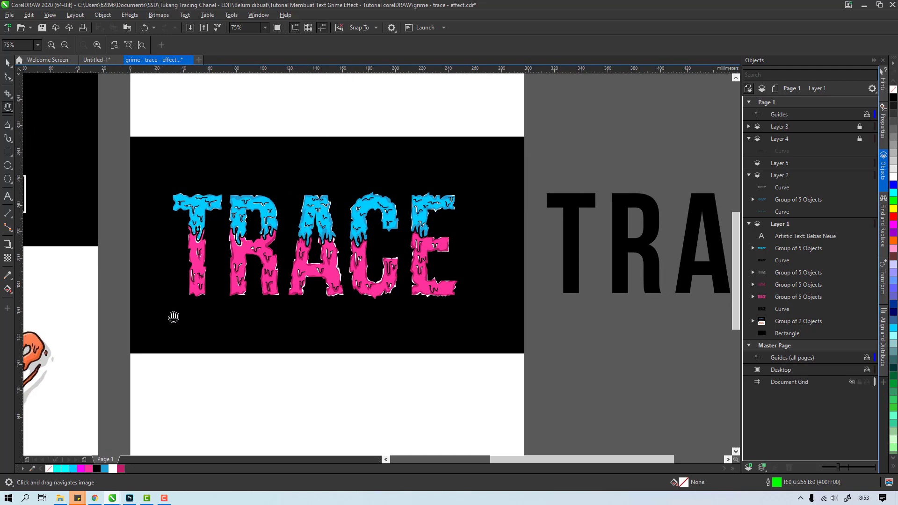
pyautogui.moveTo(449, 292); pyautogui.dragTo(456, 306)
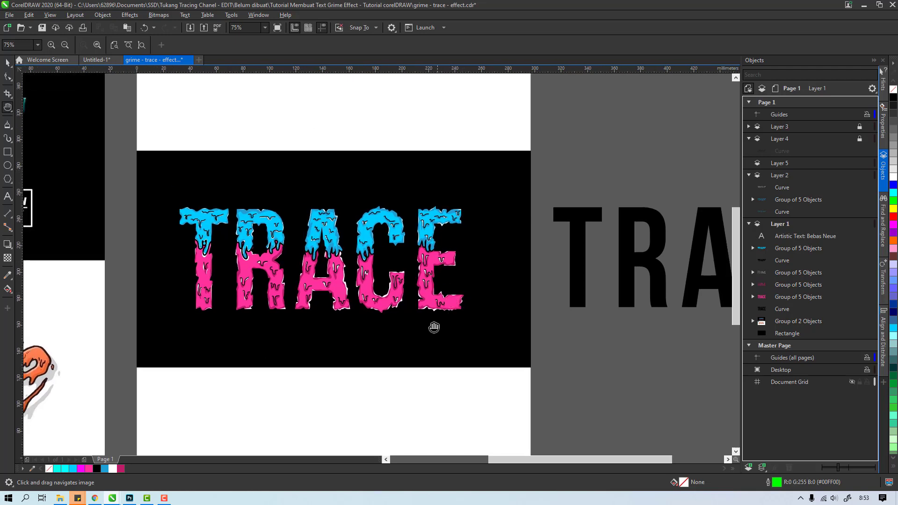
pyautogui.moveTo(289, 240); pyautogui.dragTo(296, 221)
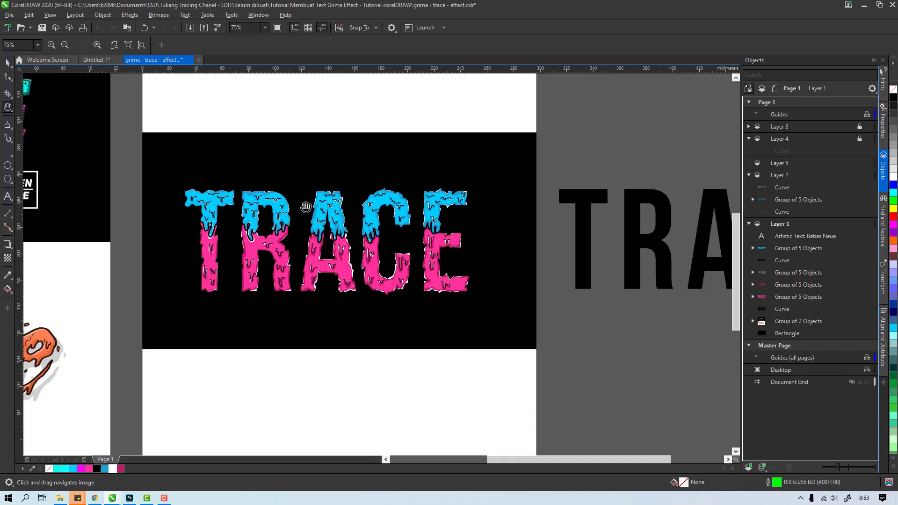
pyautogui.moveTo(325, 250); pyautogui.dragTo(334, 254)
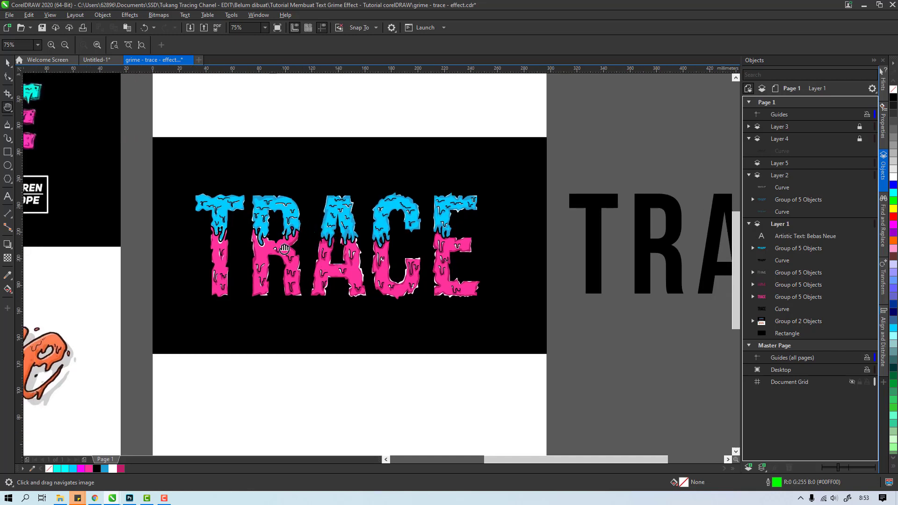
pyautogui.moveTo(594, 250); pyautogui.dragTo(515, 258)
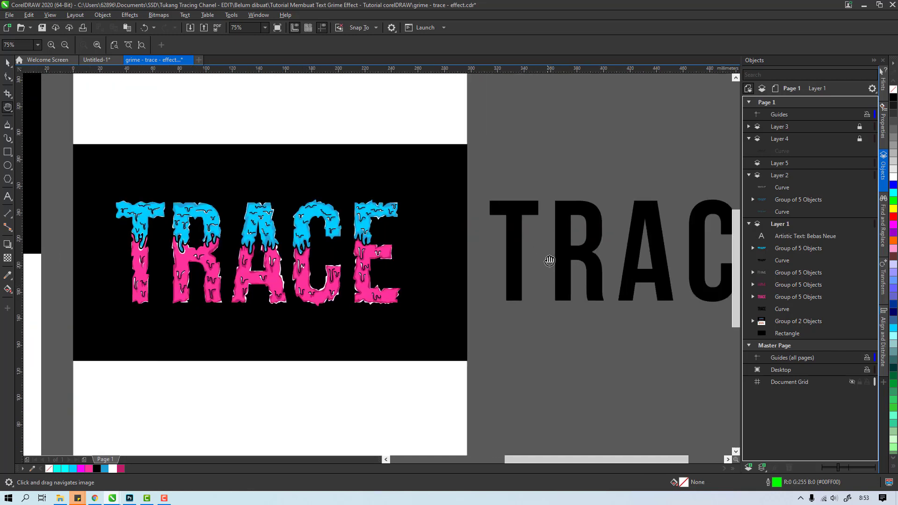
pyautogui.moveTo(323, 256); pyautogui.dragTo(362, 266)
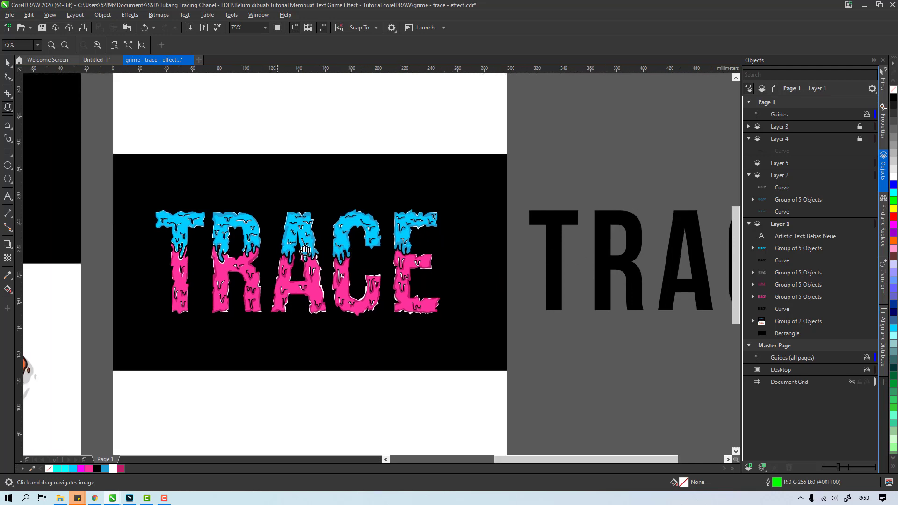
pyautogui.moveTo(302, 237); pyautogui.dragTo(345, 179)
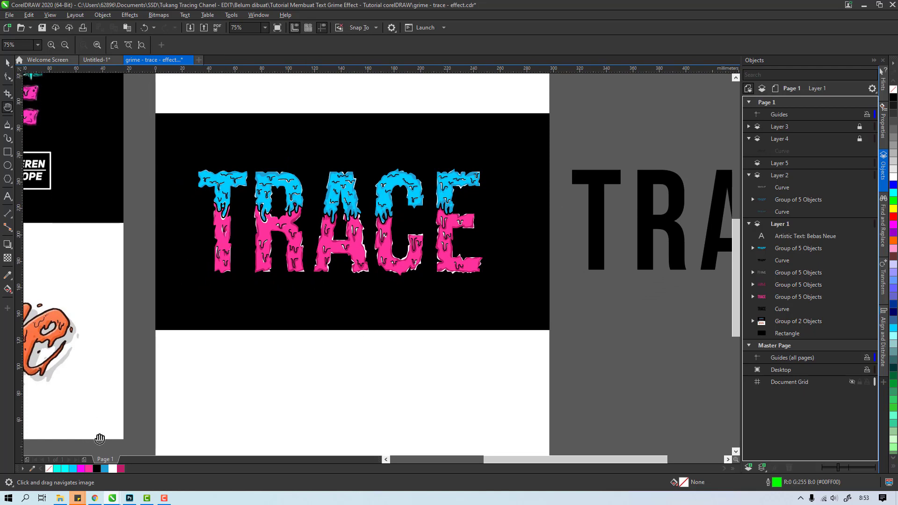
pyautogui.click(61, 498)
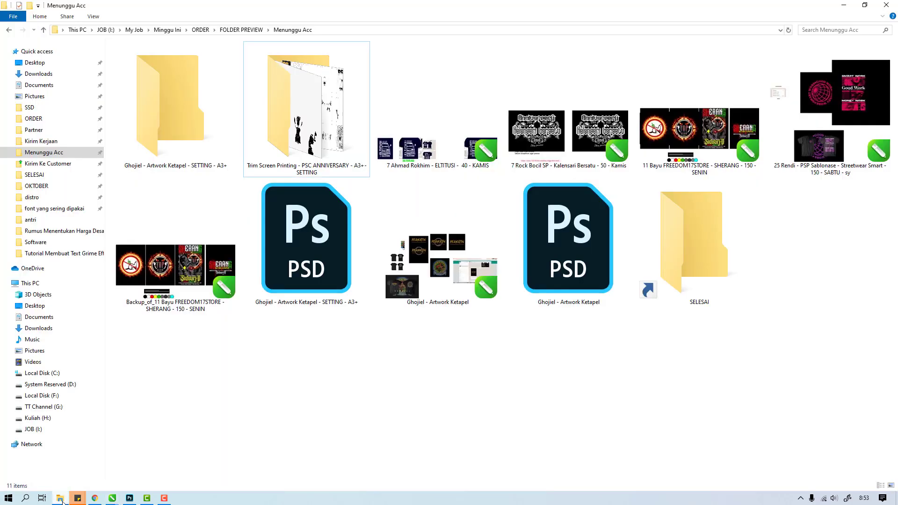
pyautogui.click(61, 499)
pyautogui.moveTo(295, 226); pyautogui.dragTo(309, 231)
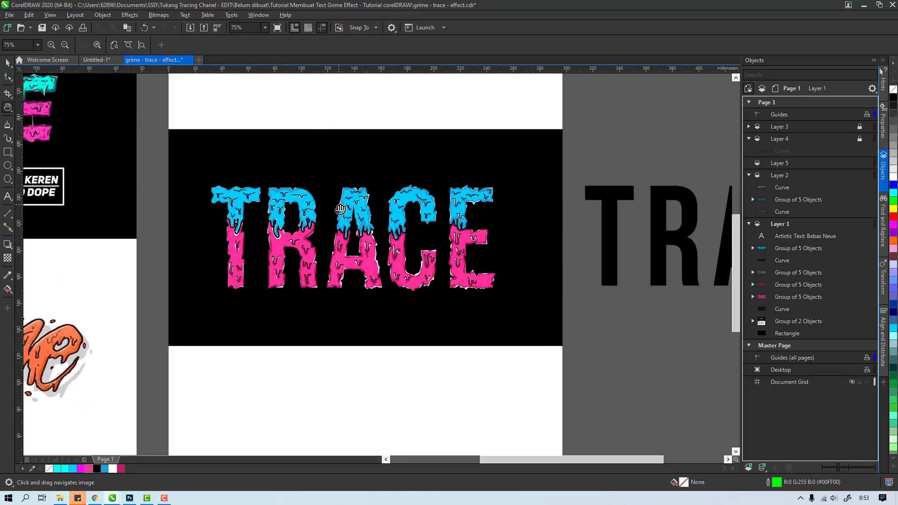
pyautogui.moveTo(339, 203); pyautogui.dragTo(347, 208)
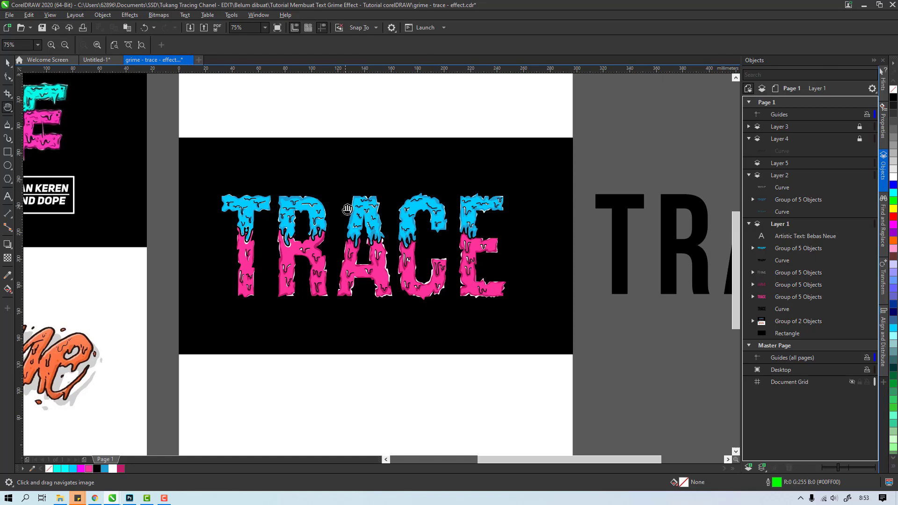
pyautogui.moveTo(313, 213); pyautogui.dragTo(296, 201)
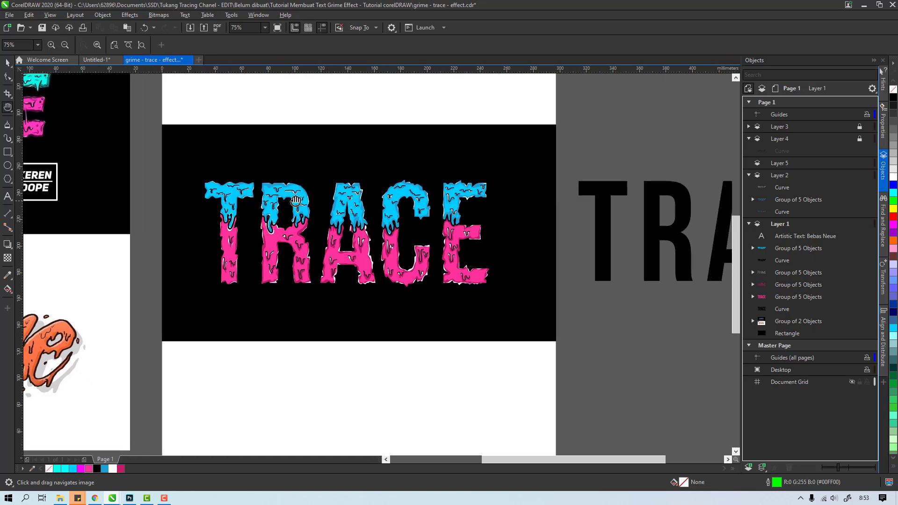
pyautogui.scroll(1, 359, 194)
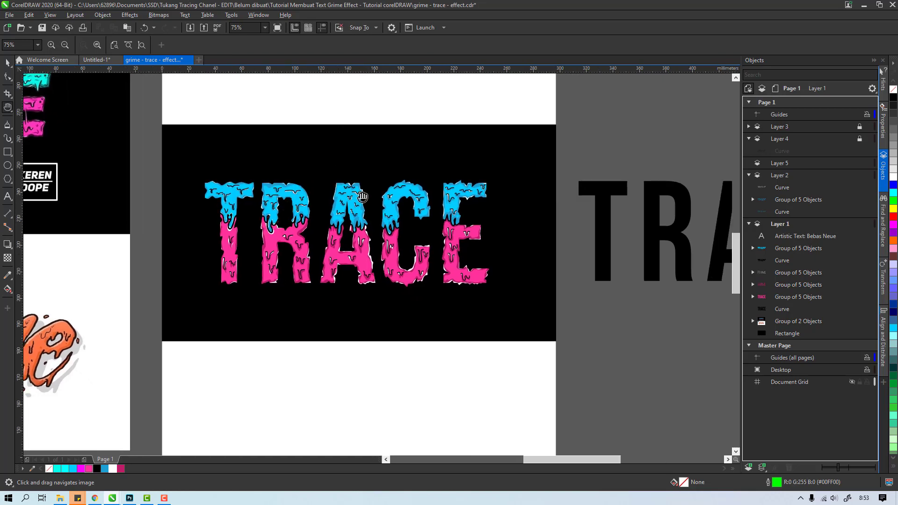
pyautogui.moveTo(51, 205); pyautogui.dragTo(47, 171)
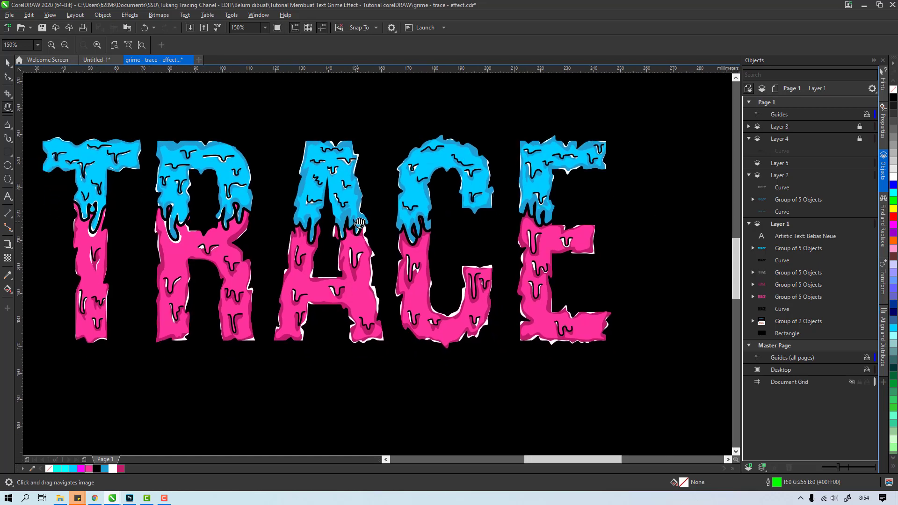
pyautogui.moveTo(361, 224); pyautogui.dragTo(378, 223)
pyautogui.scroll(-1, 387, 209)
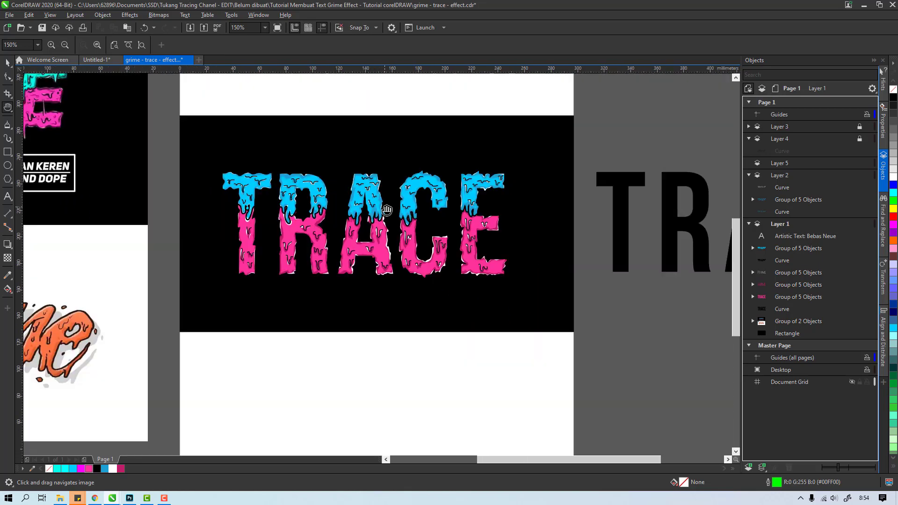
pyautogui.moveTo(284, 215); pyautogui.dragTo(303, 241)
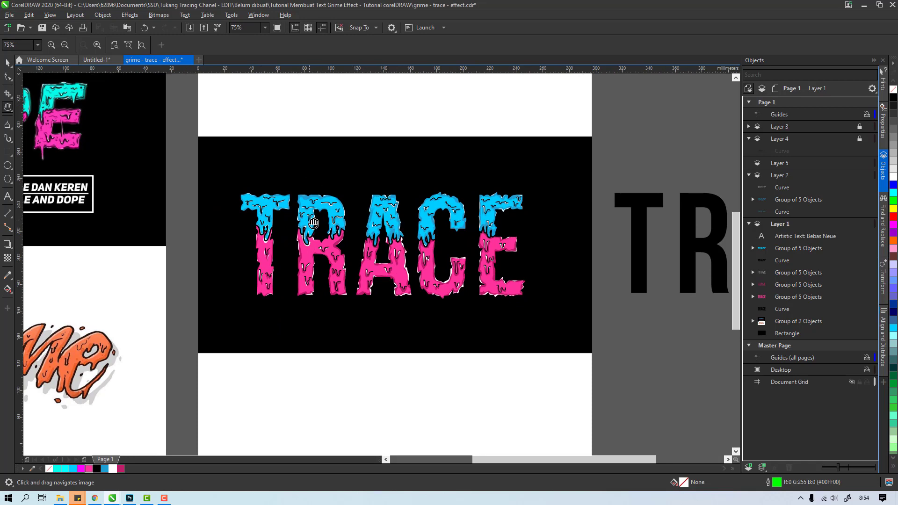
pyautogui.moveTo(313, 222); pyautogui.dragTo(299, 210)
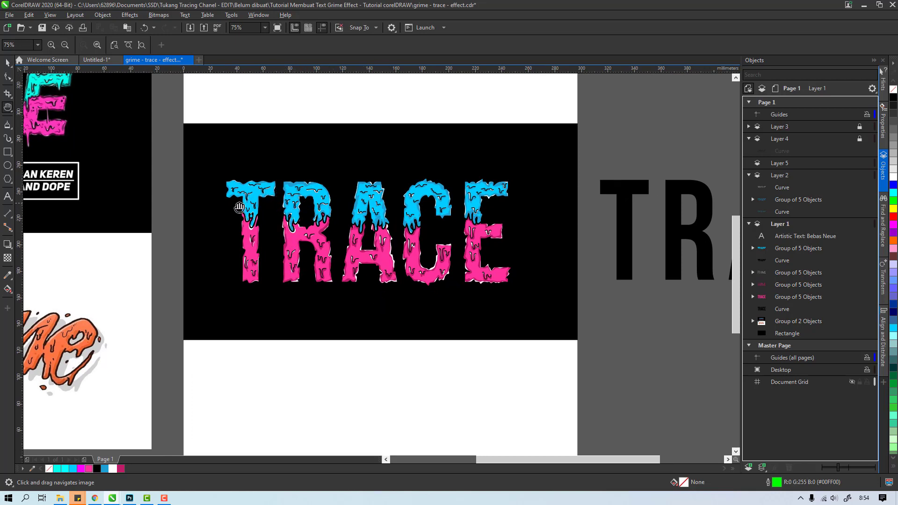
pyautogui.moveTo(249, 221); pyautogui.dragTo(225, 217)
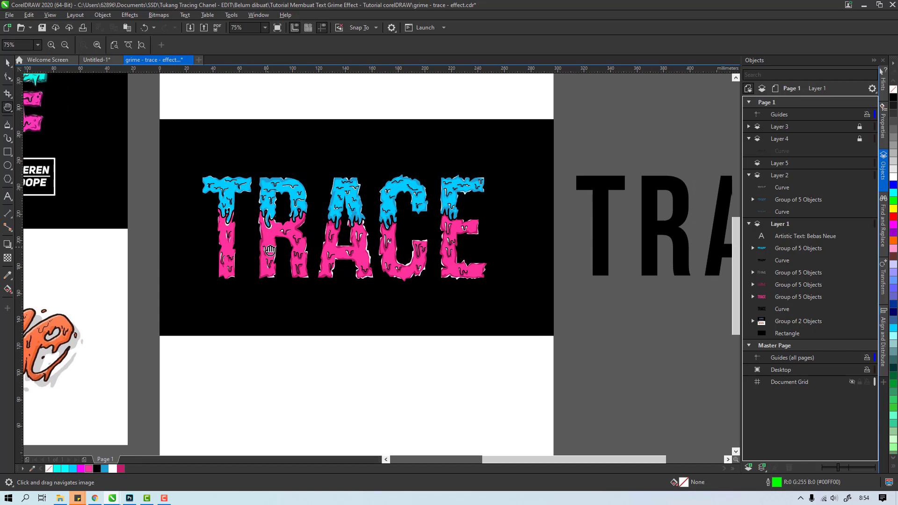
pyautogui.moveTo(271, 249)
pyautogui.mouseDown()
pyautogui.moveTo(292, 263)
pyautogui.moveTo(331, 255)
pyautogui.mouseUp()
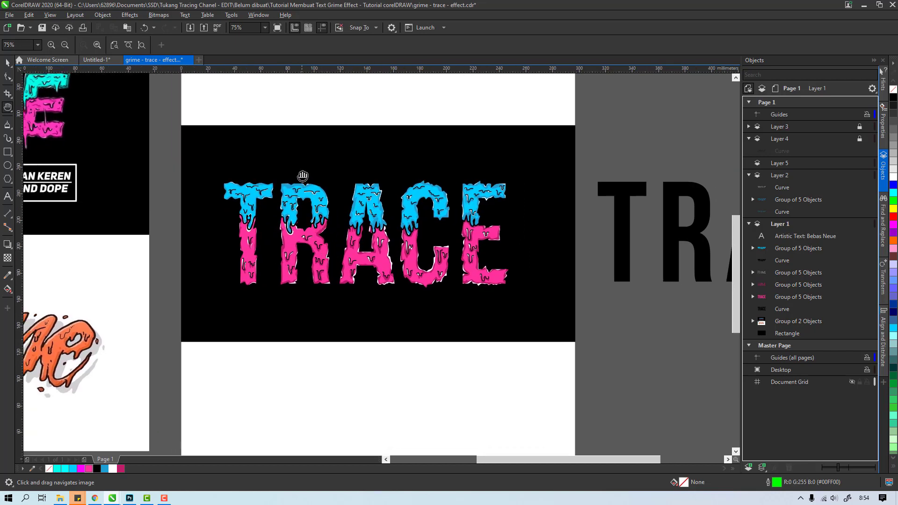
pyautogui.moveTo(294, 167); pyautogui.dragTo(298, 175)
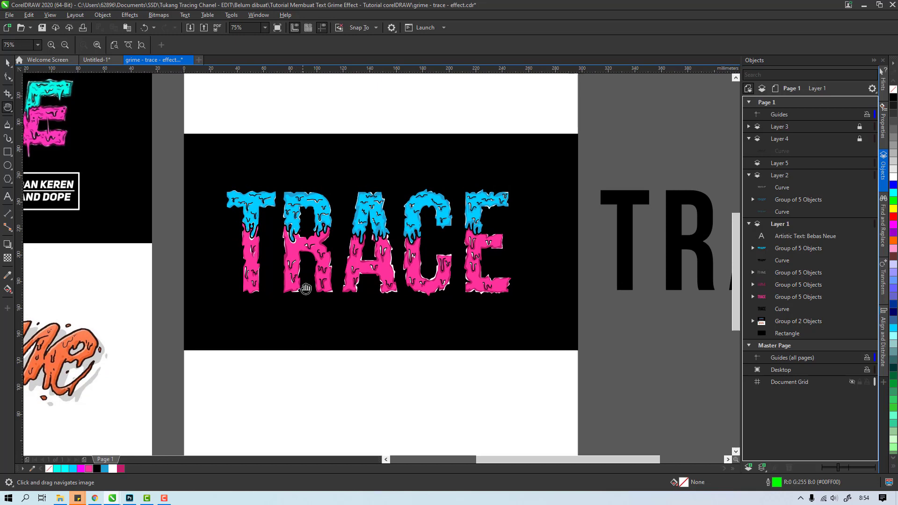
pyautogui.moveTo(306, 289); pyautogui.dragTo(303, 284)
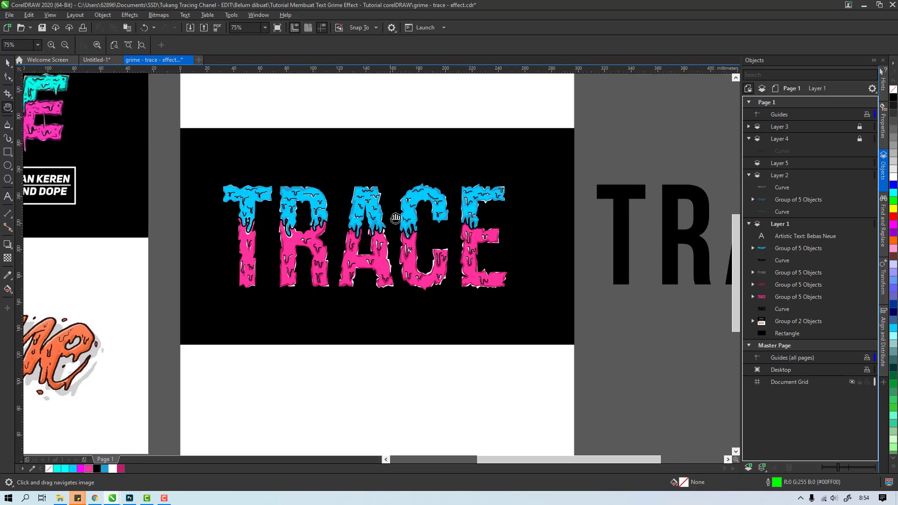
pyautogui.moveTo(405, 210); pyautogui.dragTo(404, 204)
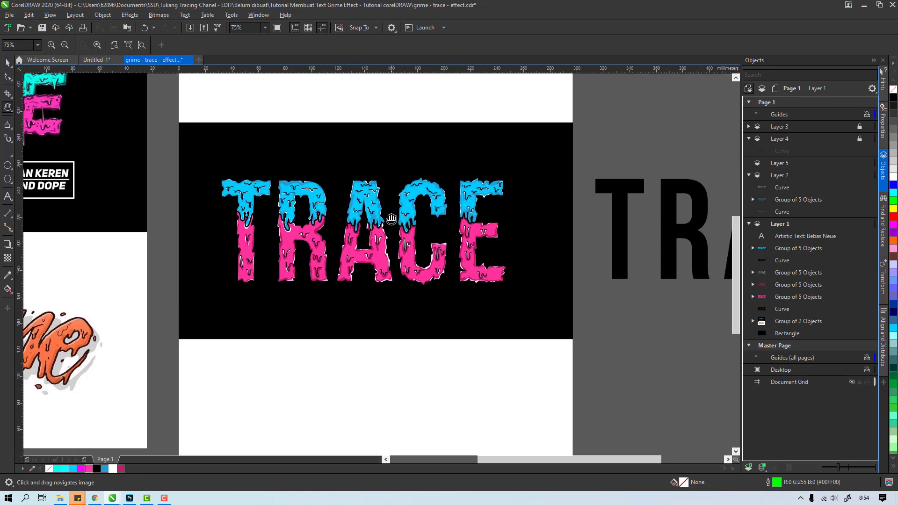
pyautogui.moveTo(388, 221)
pyautogui.mouseDown()
pyautogui.moveTo(370, 224)
pyautogui.moveTo(383, 231)
pyautogui.moveTo(377, 222)
pyautogui.mouseUp()
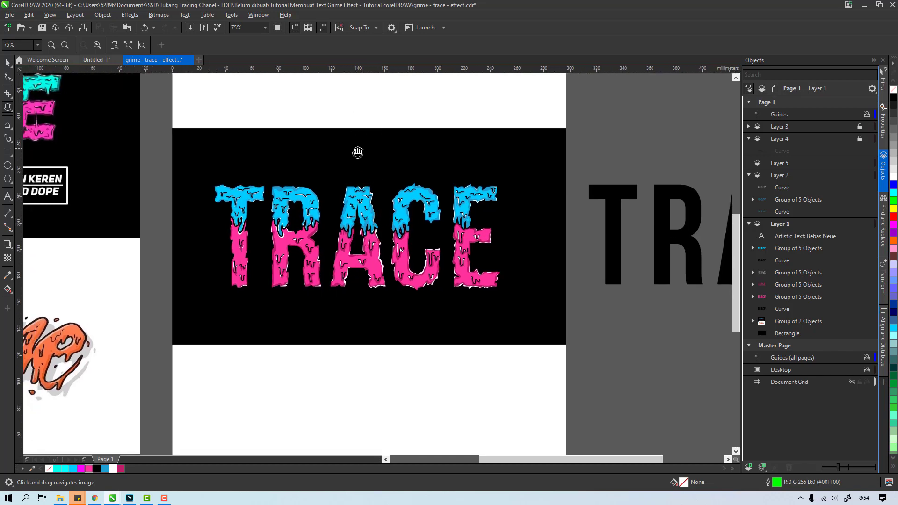
pyautogui.moveTo(358, 161); pyautogui.dragTo(345, 156)
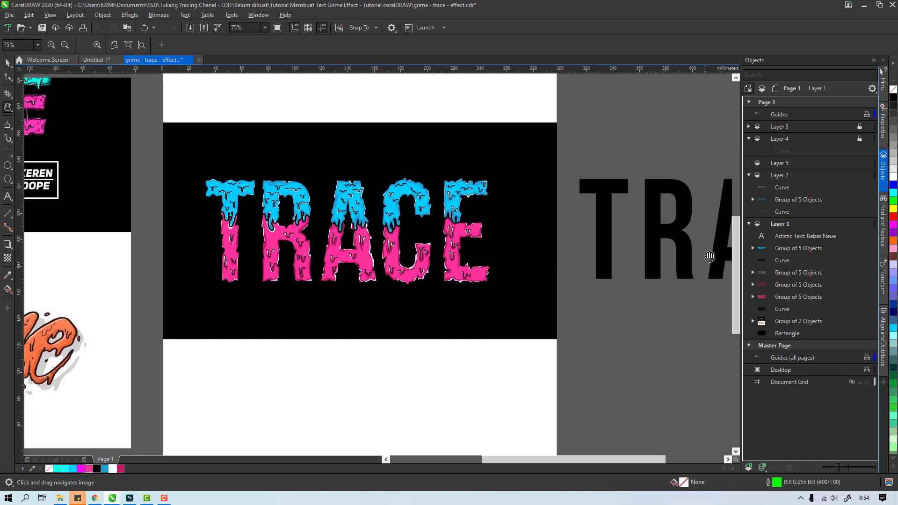
pyautogui.moveTo(471, 230); pyautogui.dragTo(490, 265)
pyautogui.moveTo(352, 216); pyautogui.dragTo(349, 233)
pyautogui.moveTo(735, 249); pyautogui.dragTo(735, 257)
pyautogui.moveTo(363, 229); pyautogui.dragTo(371, 222)
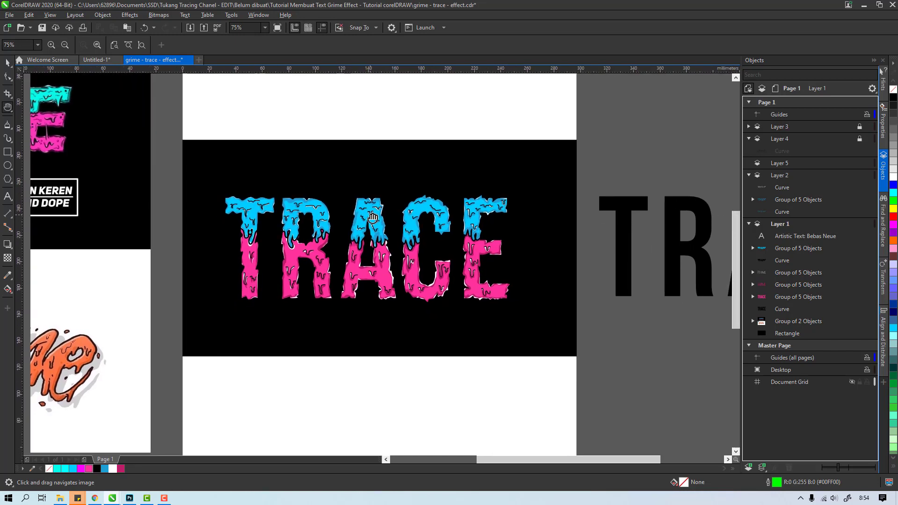